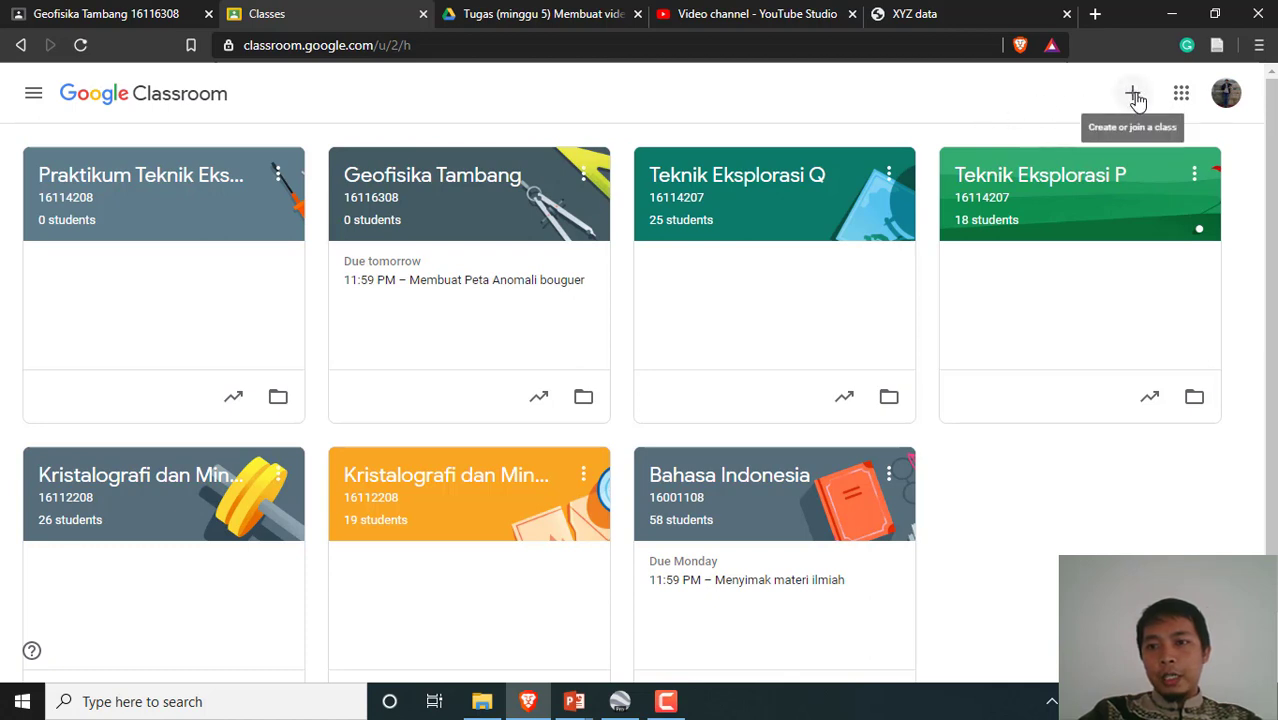
# Start joining a class with a pasted class code, then cancel the join dialog.
pyautogui.click(1138, 94)
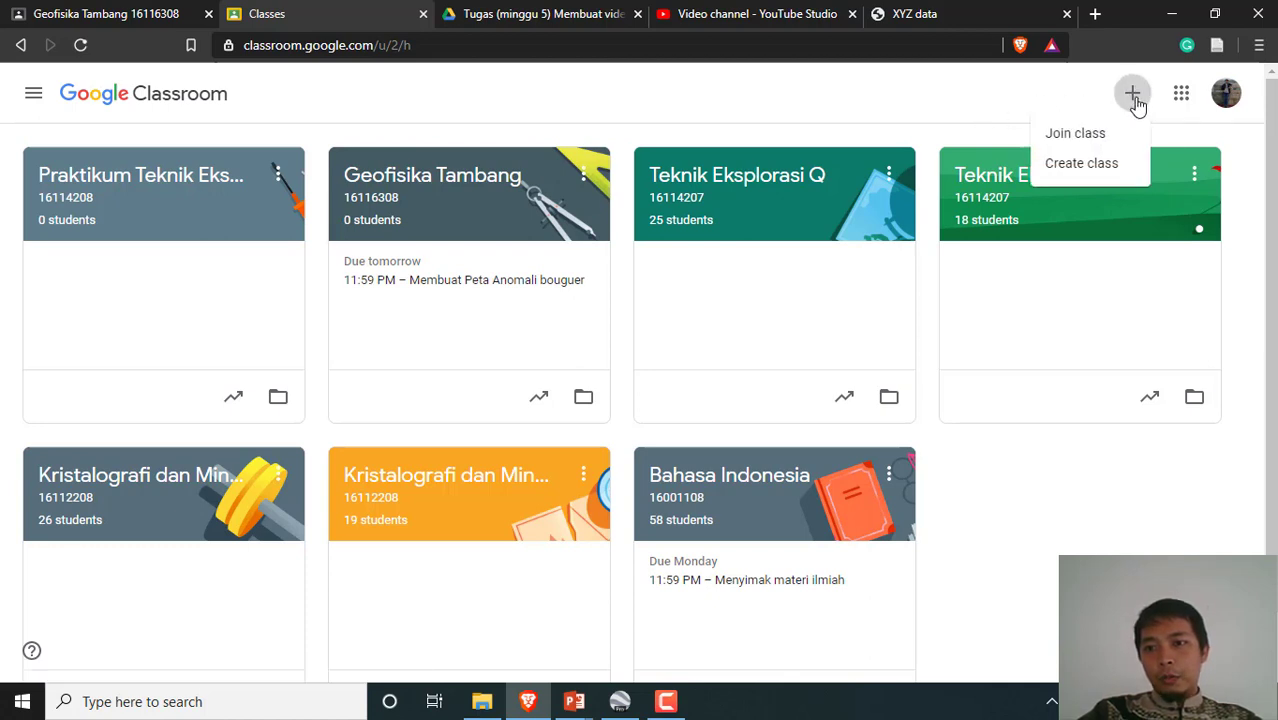
pyautogui.click(1118, 134)
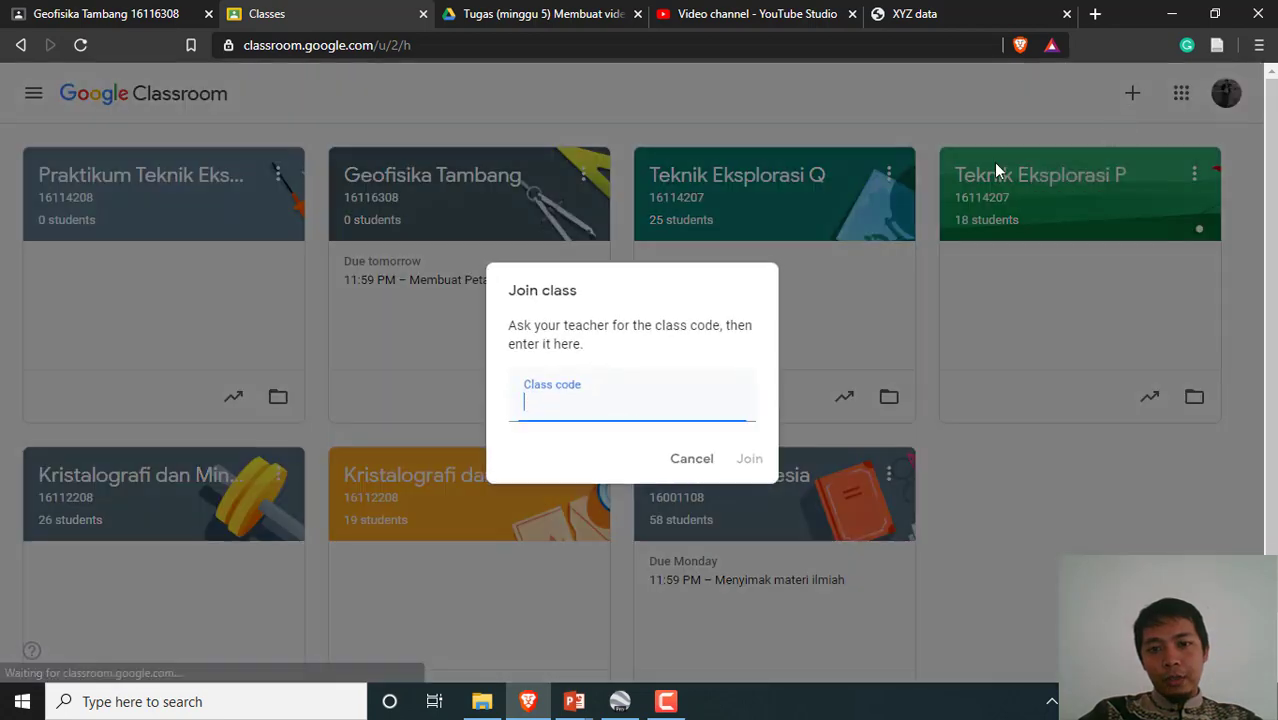
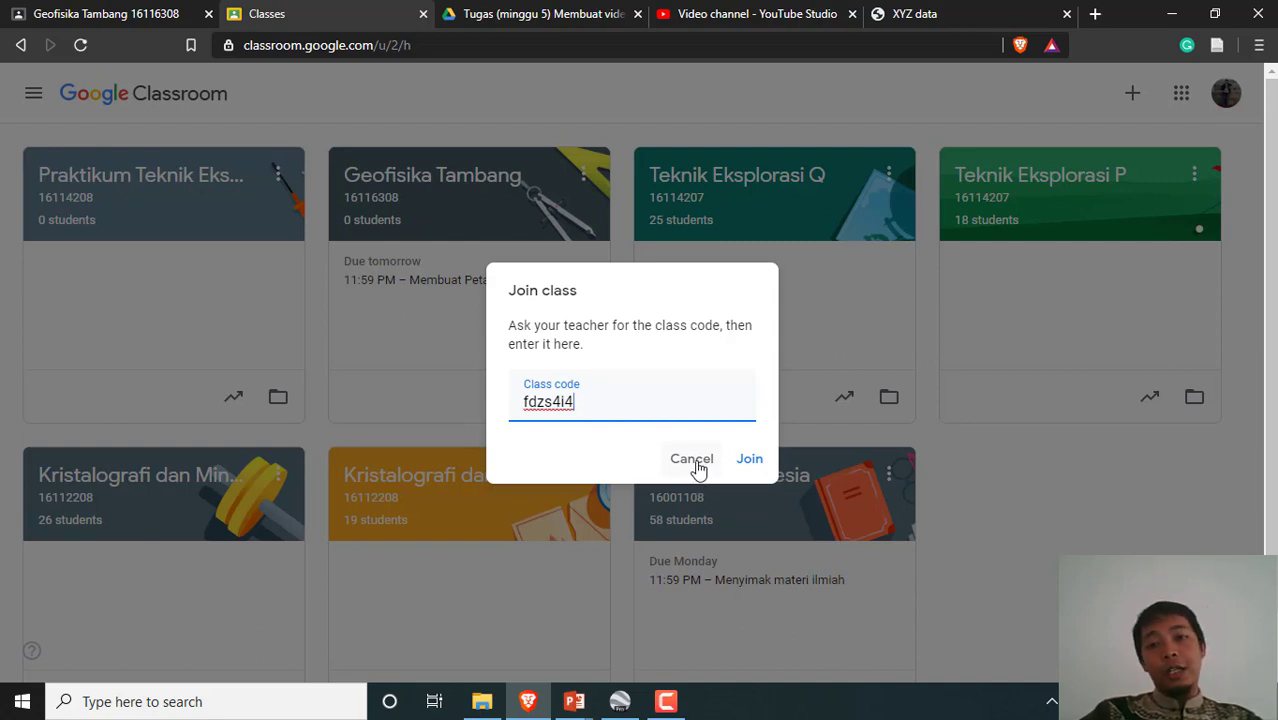
pyautogui.click(693, 462)
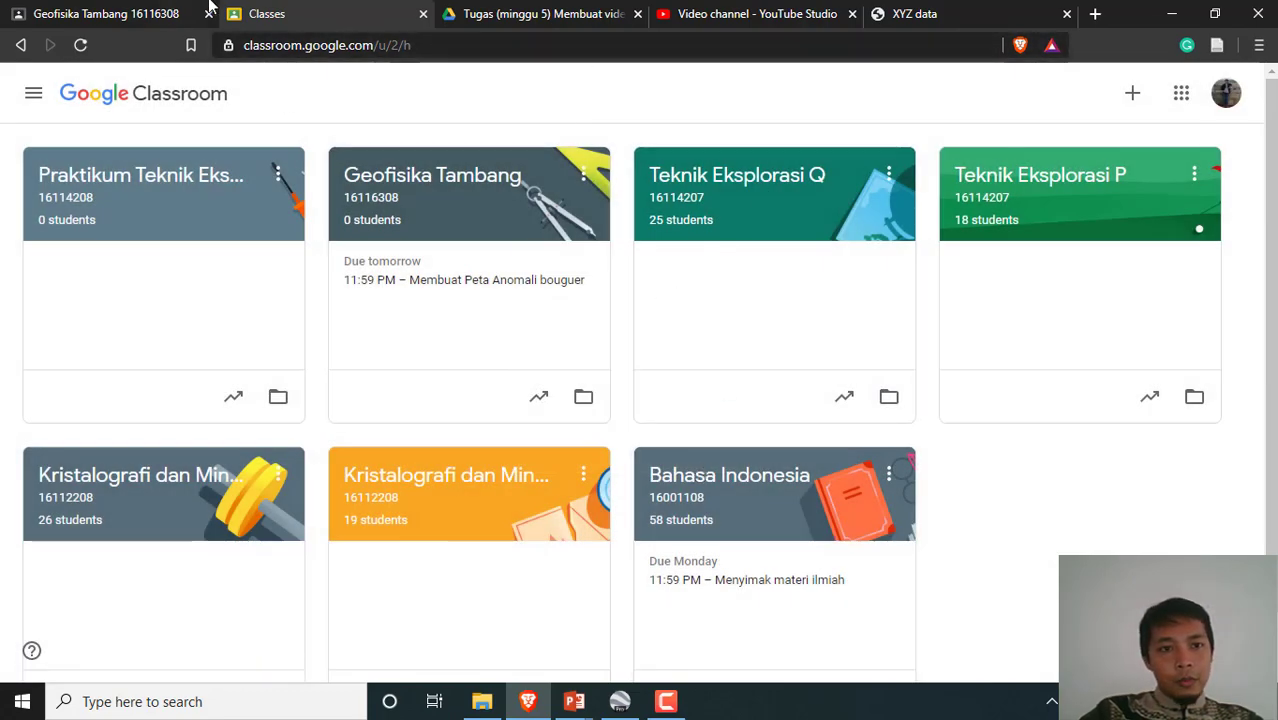
# Open the Membuat Peta Anomali bouguer assignment's instructions from the Geofisika Tambang stream.
pyautogui.click(422, 13)
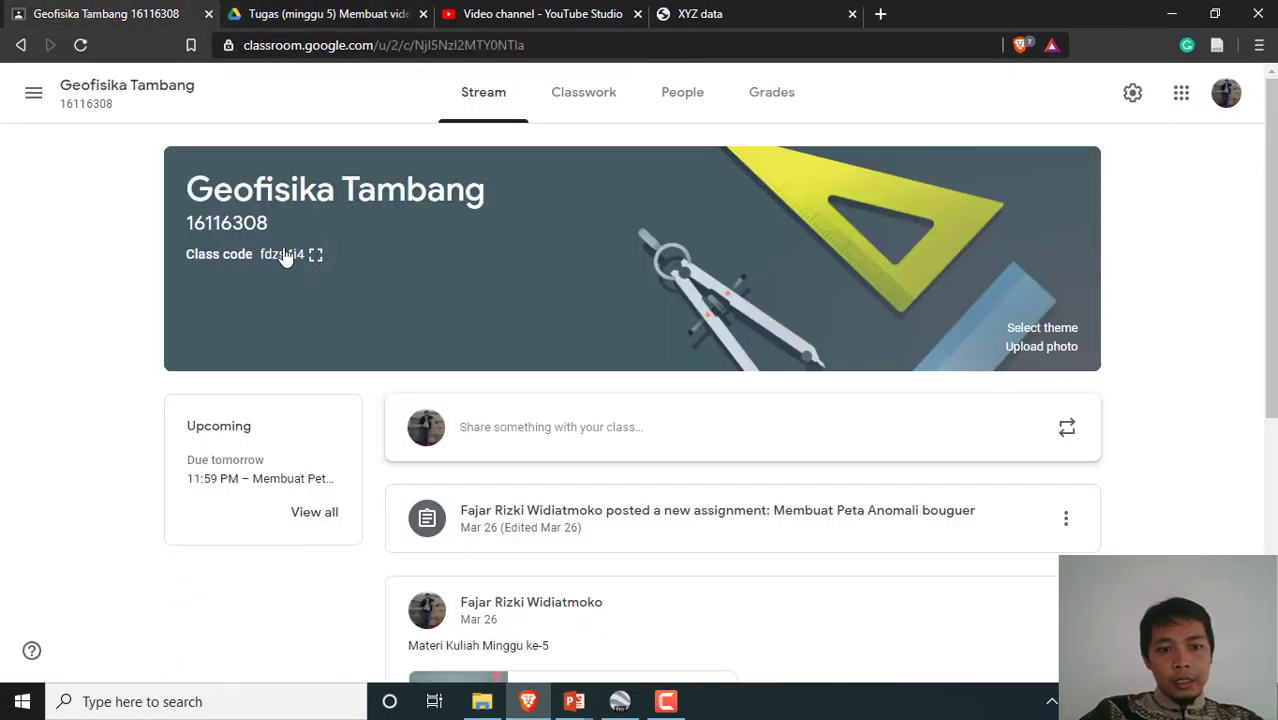
pyautogui.scroll(-1, 252, 318)
pyautogui.scroll(-4, 251, 319)
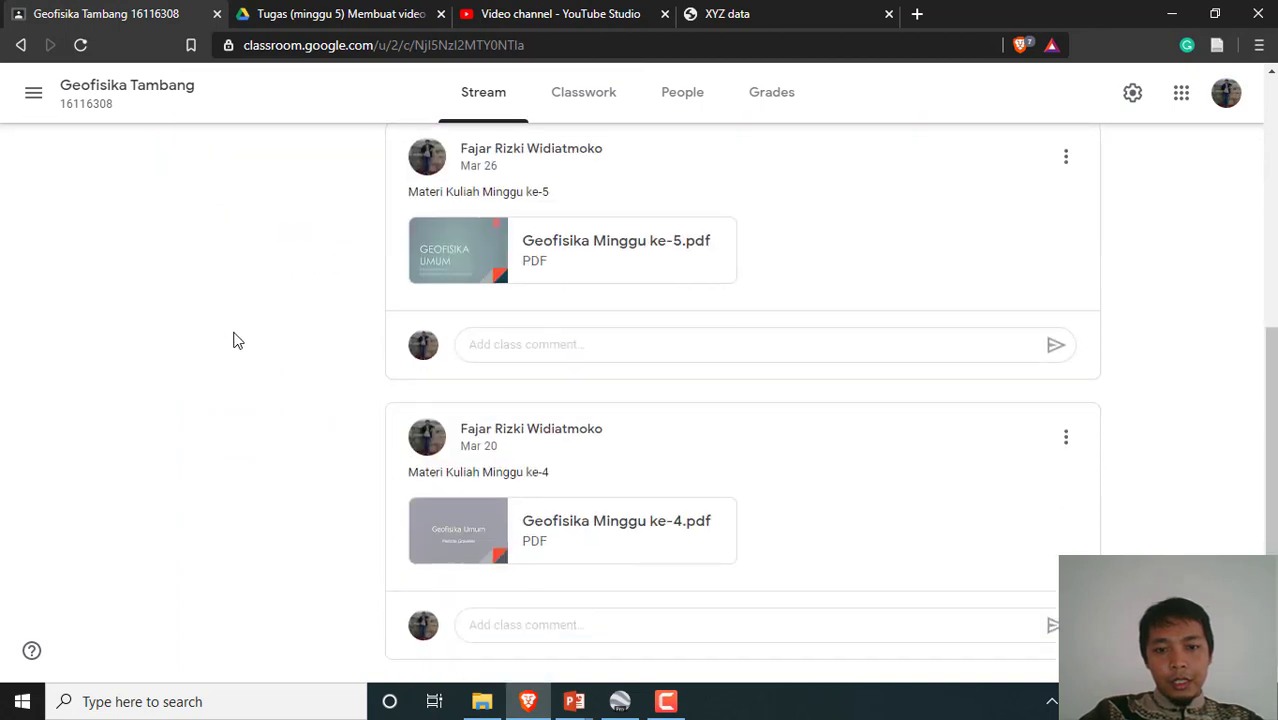
pyautogui.scroll(3, 233, 341)
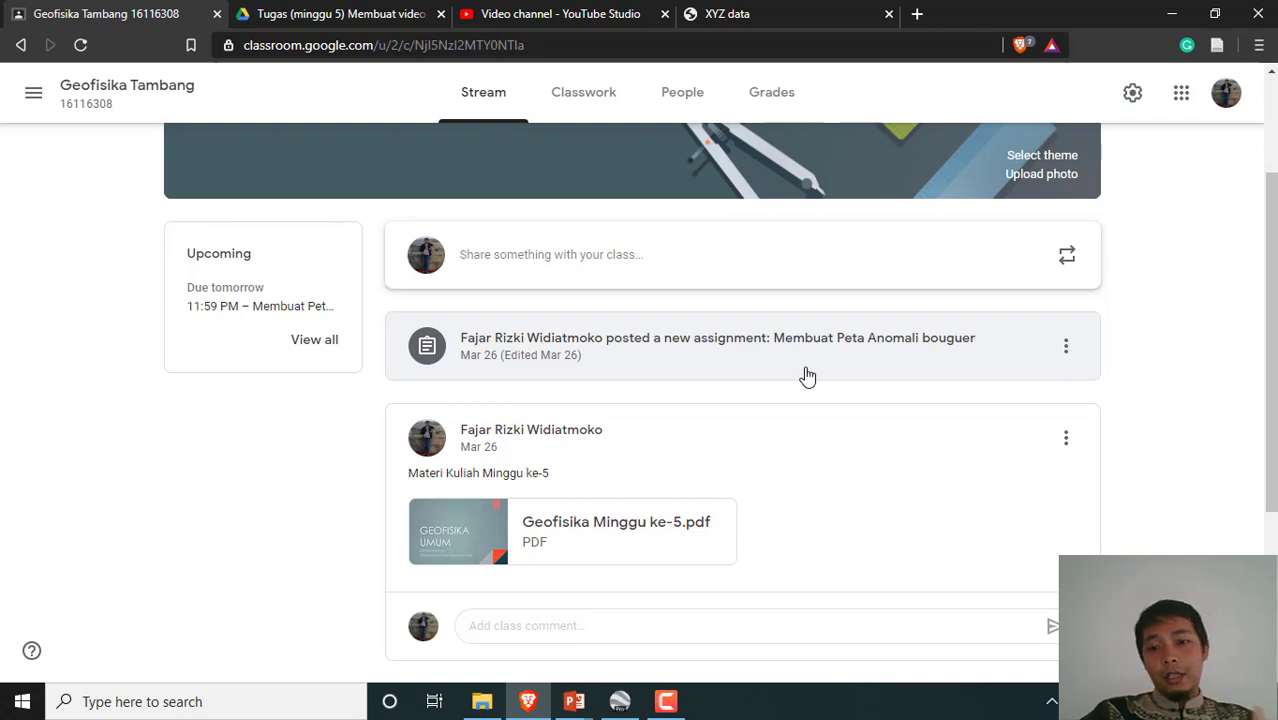
pyautogui.click(808, 376)
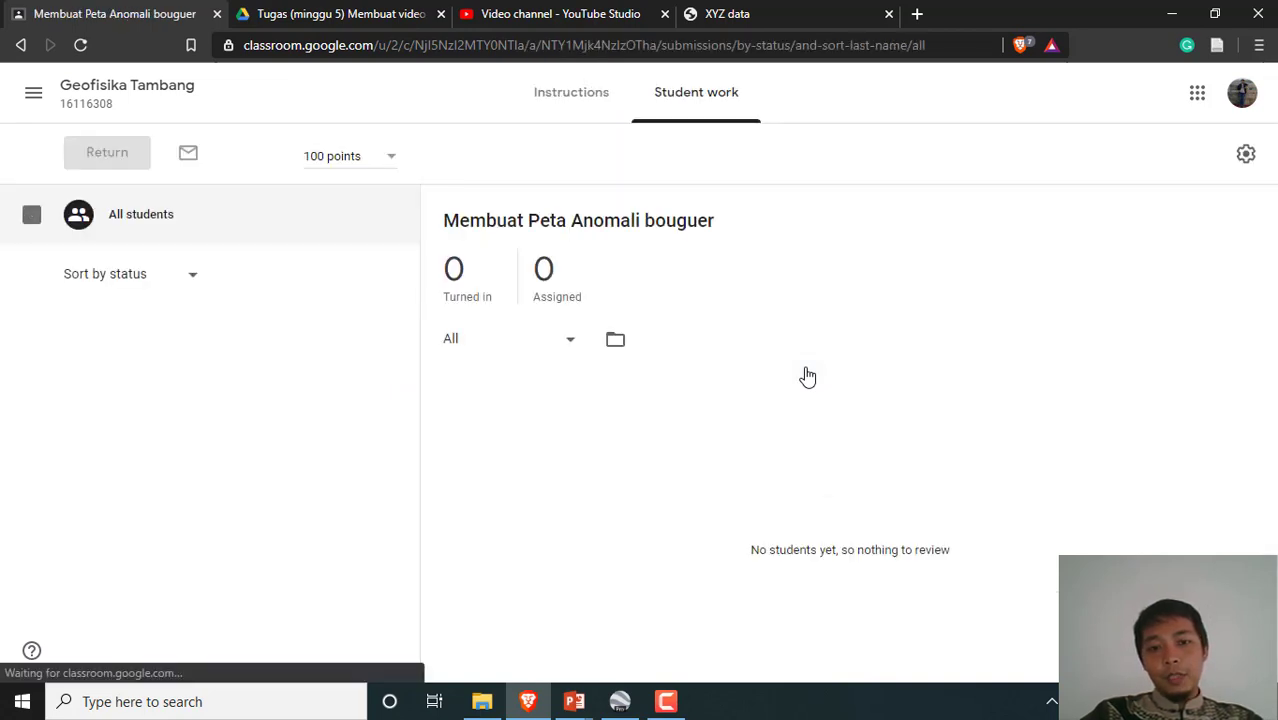
pyautogui.click(571, 110)
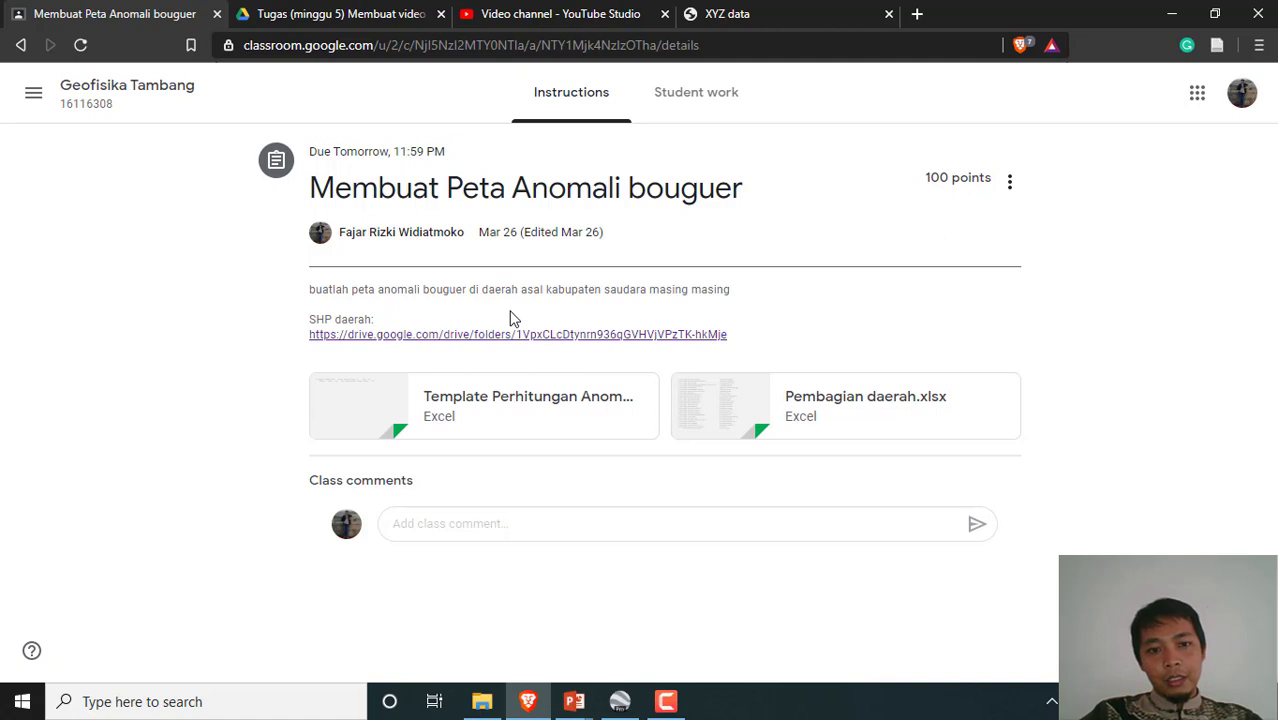
# Edit the first instruction line to end 'di daerah yang sudah ditentukan' and save the assignment.
pyautogui.click(1008, 192)
pyautogui.click(978, 224)
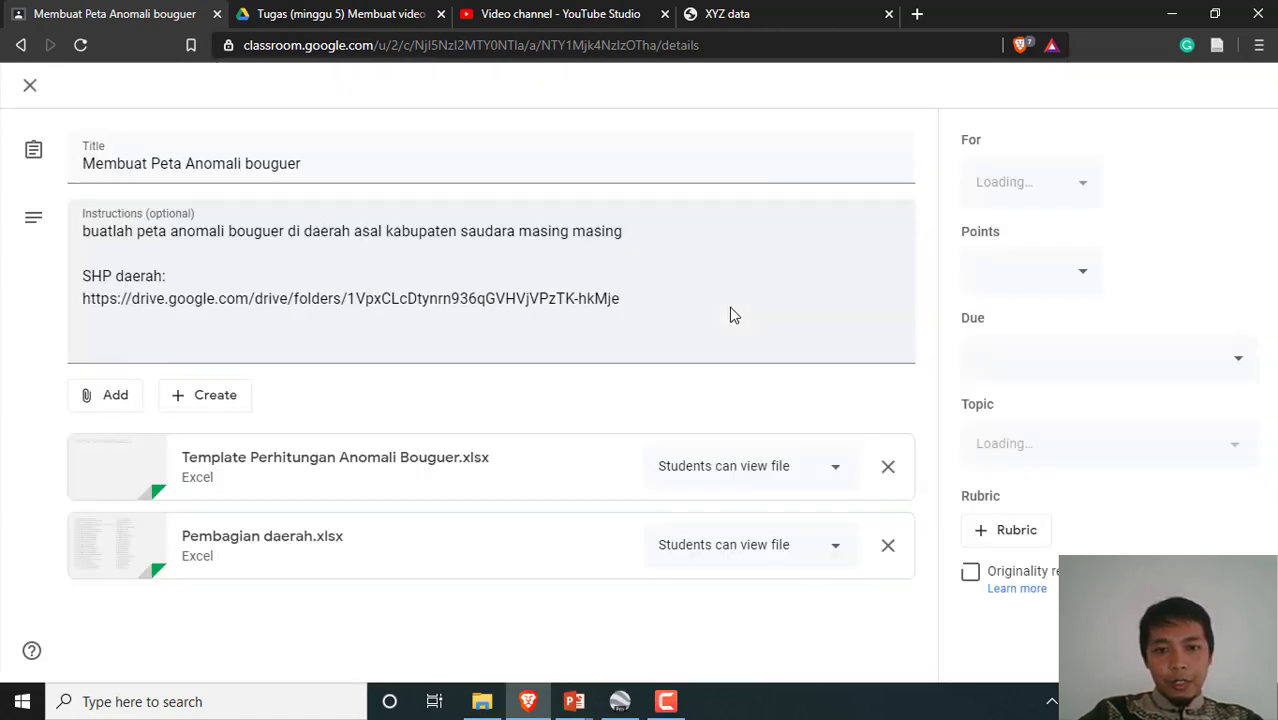
pyautogui.moveTo(645, 235); pyautogui.dragTo(358, 238)
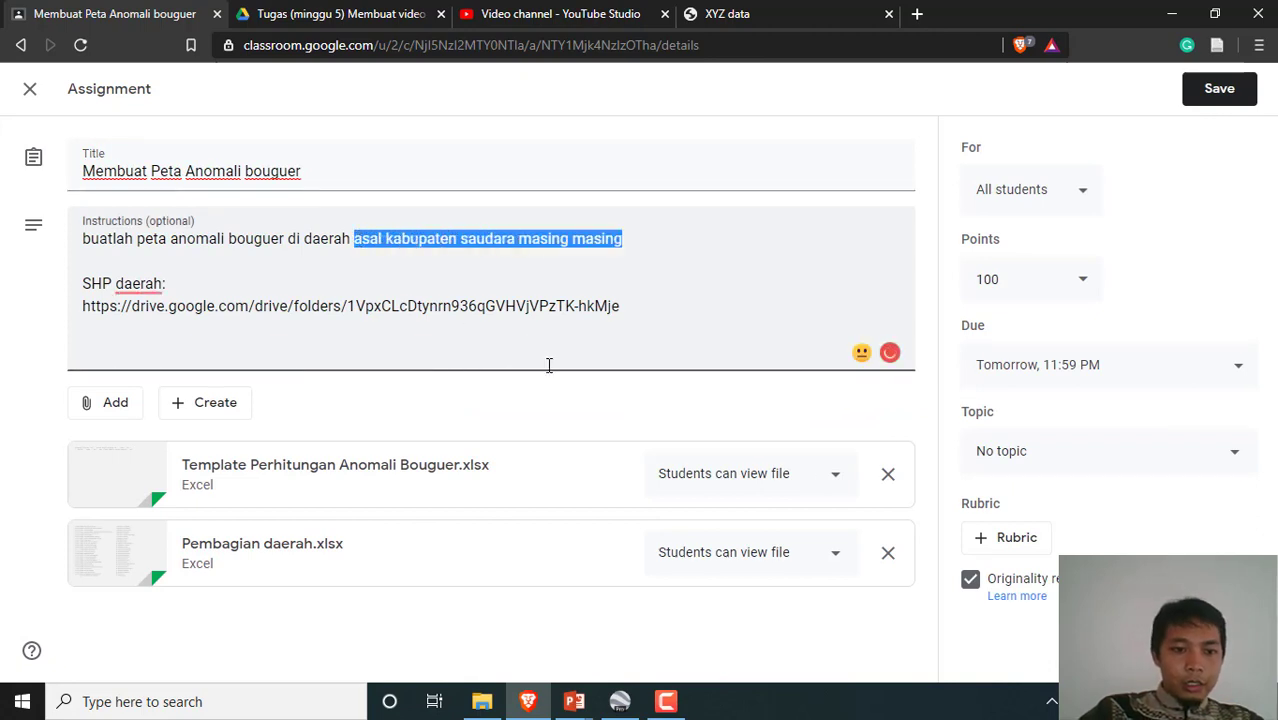
pyautogui.write('yang')
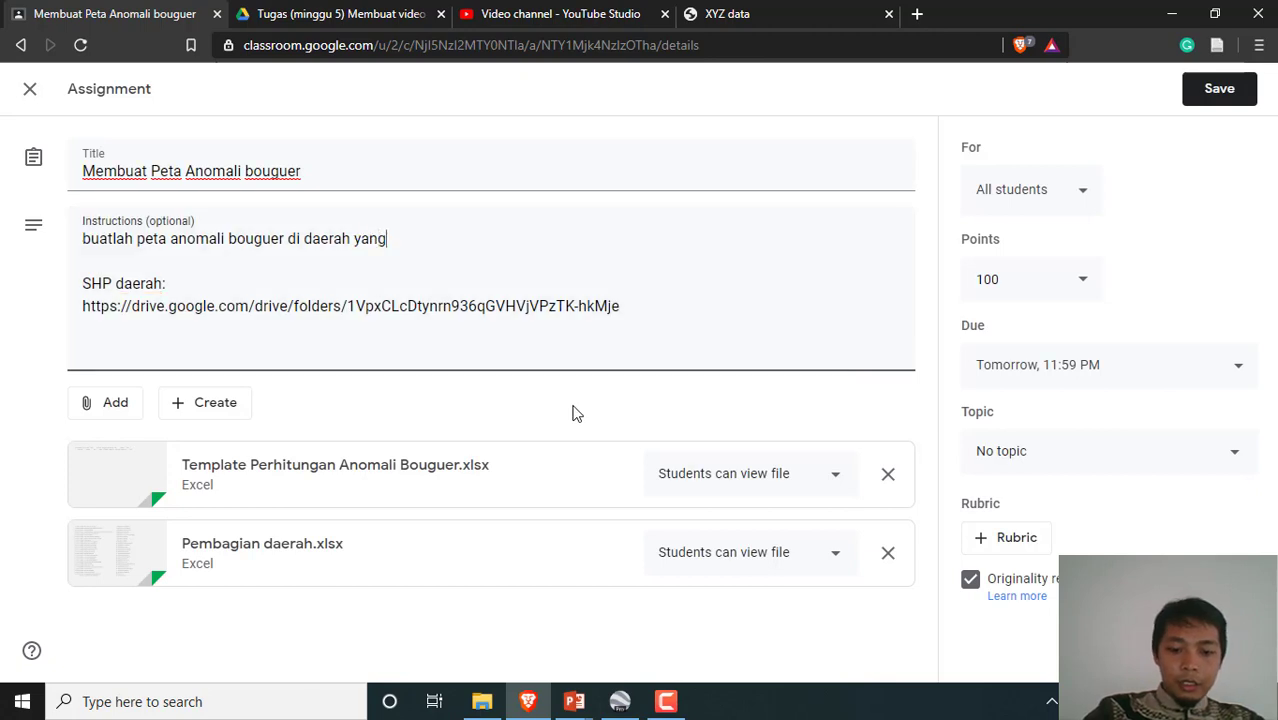
pyautogui.write(' sudah ditentukan')
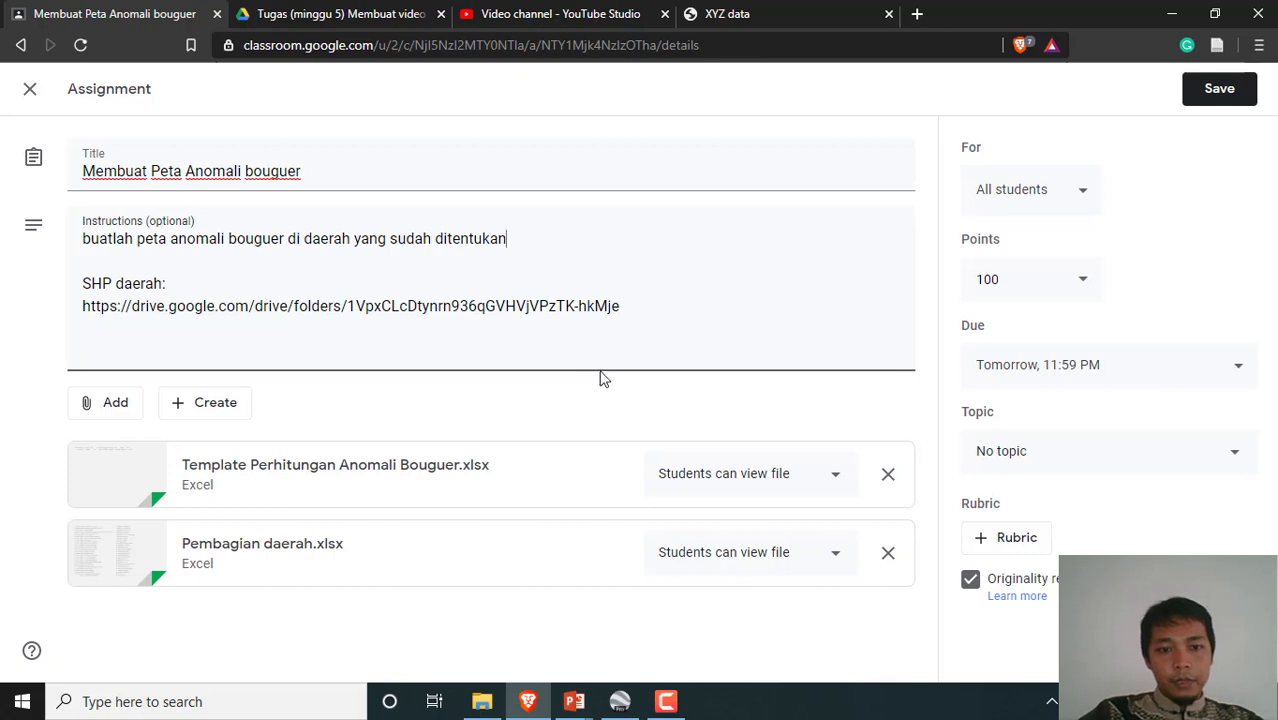
pyautogui.click(601, 368)
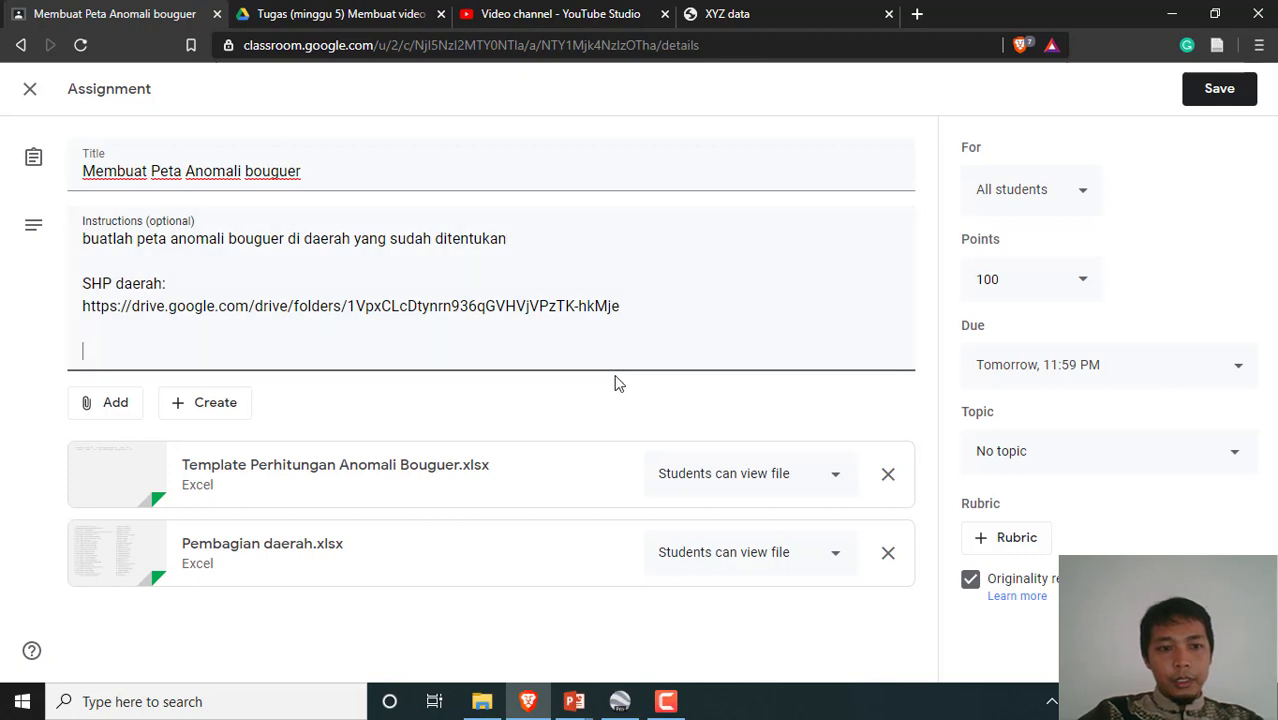
pyautogui.click(1206, 100)
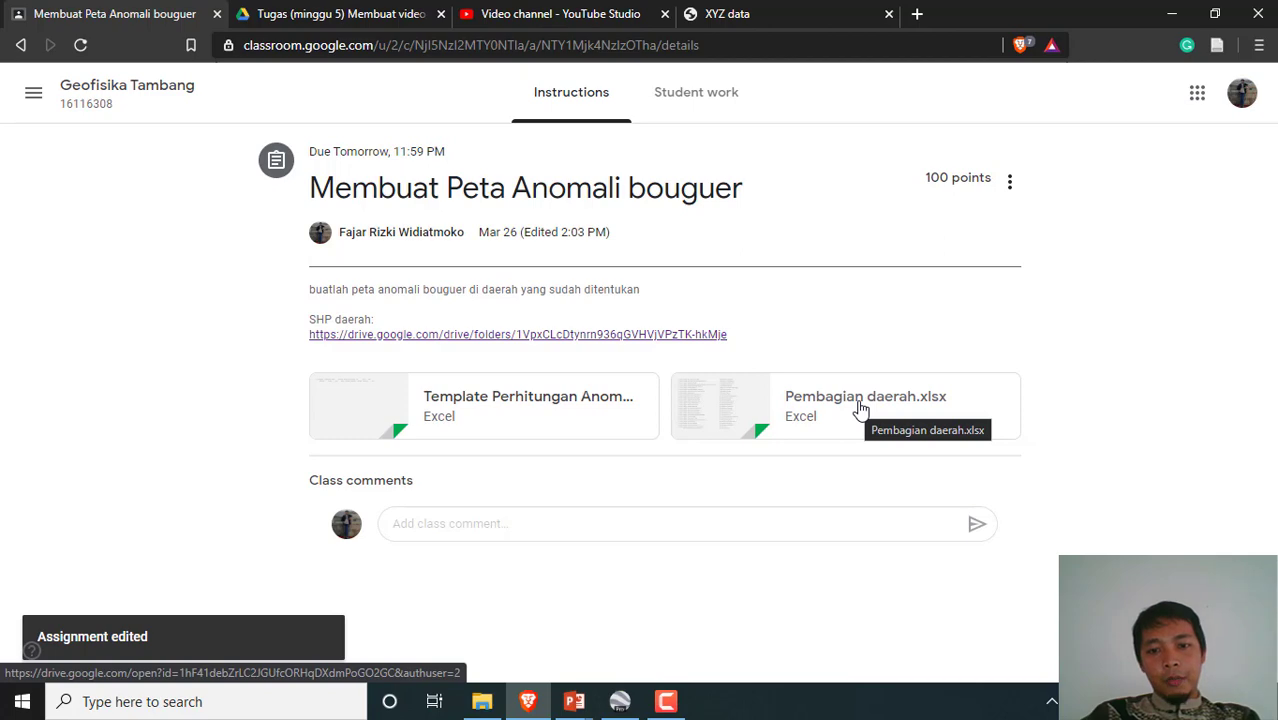
# Open Pembagian daerah.xlsx from Kuliah > Geofisika Tambang and maximize Excel.
pyautogui.click(482, 701)
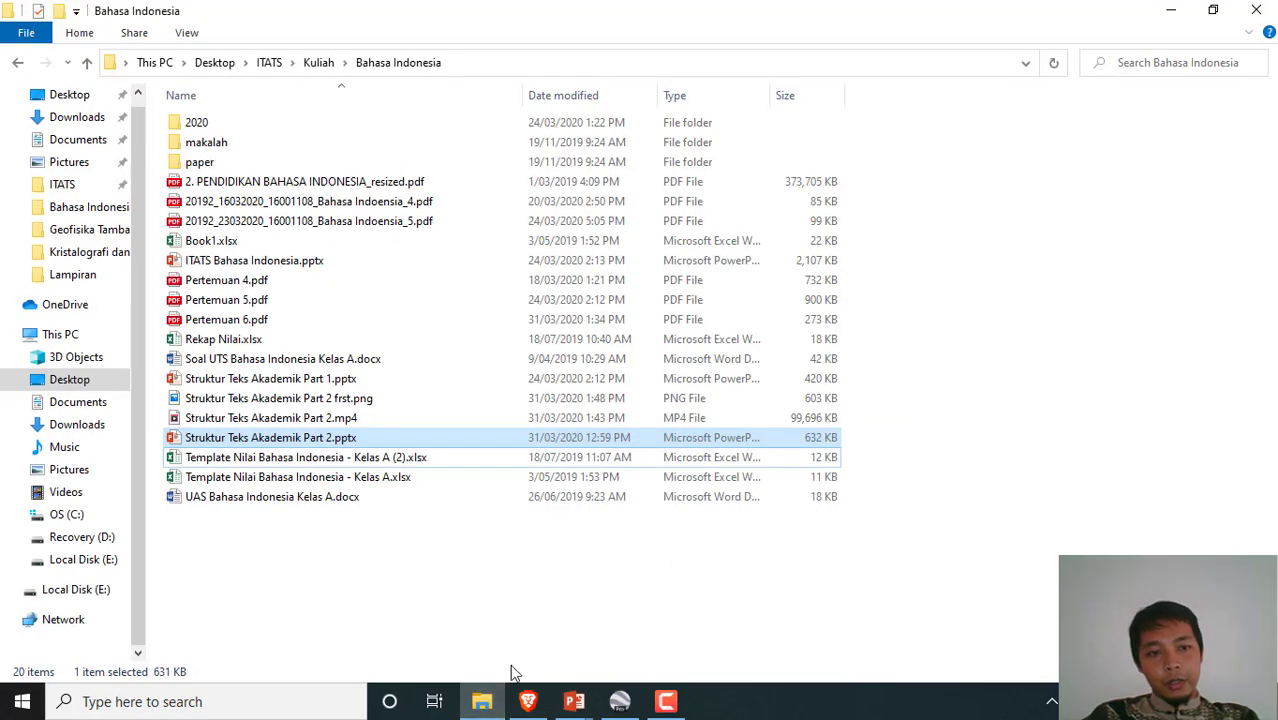
pyautogui.click(85, 62)
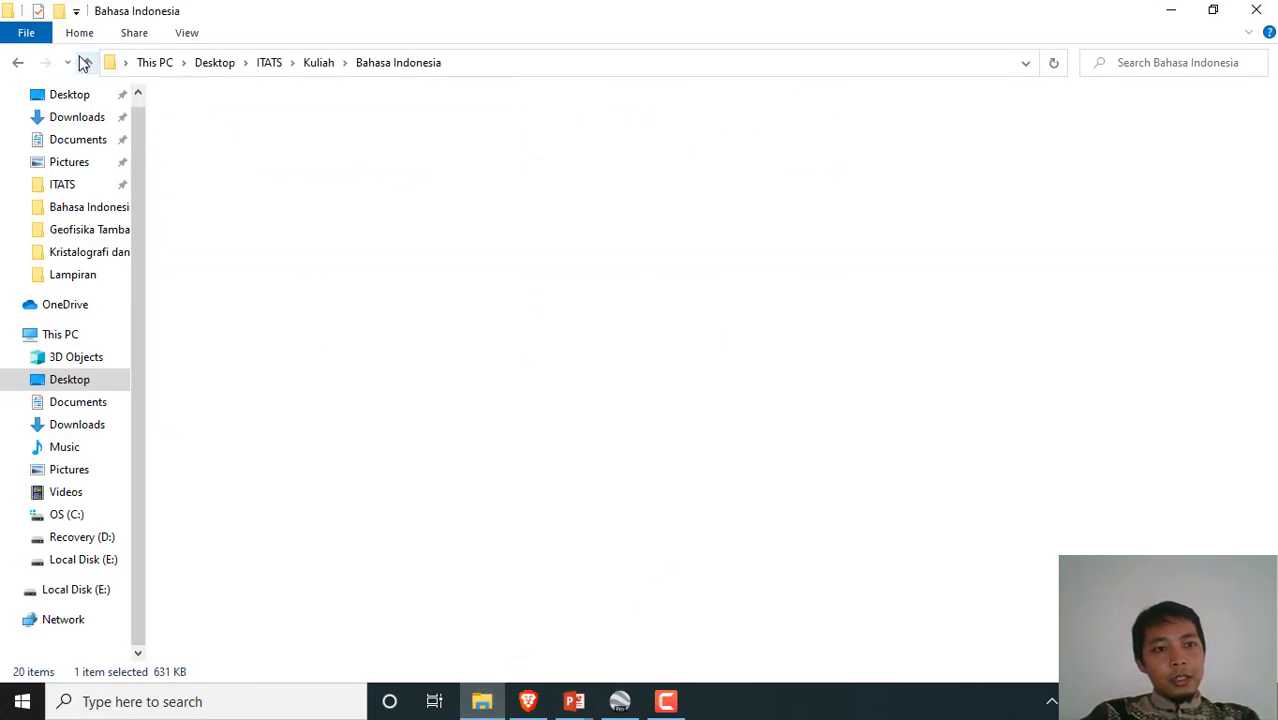
pyautogui.doubleClick(271, 202)
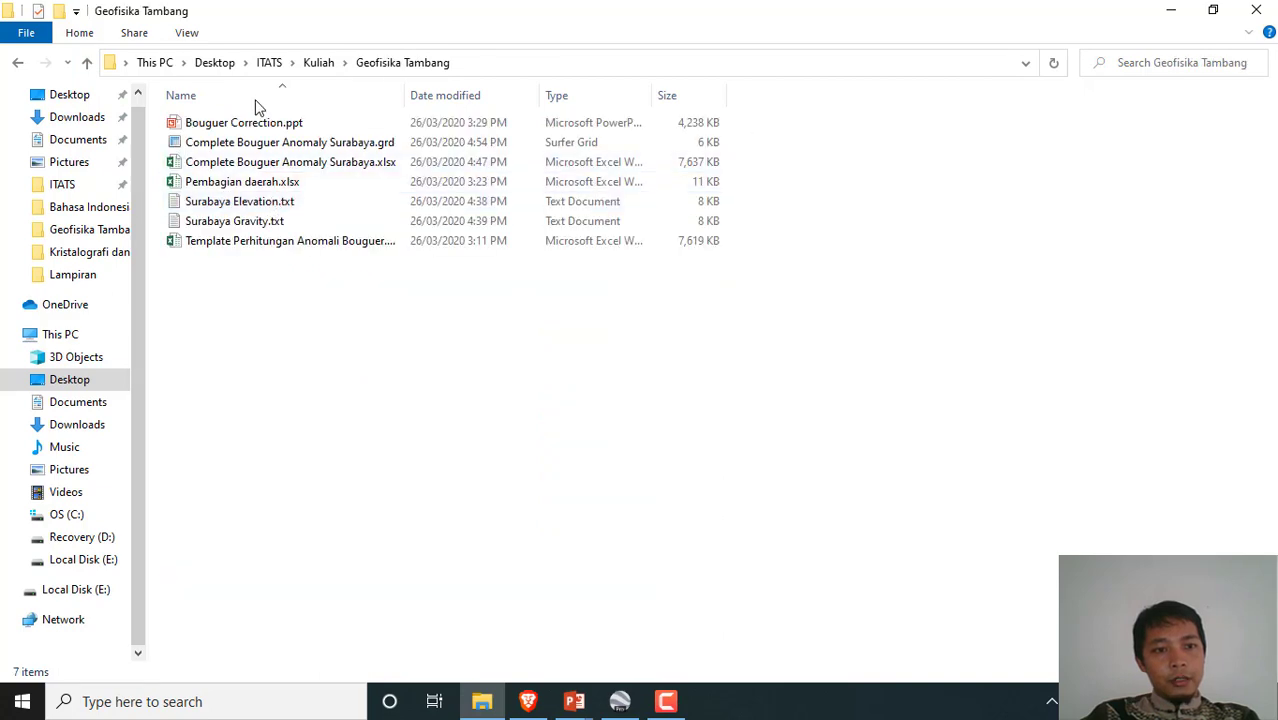
pyautogui.doubleClick(280, 183)
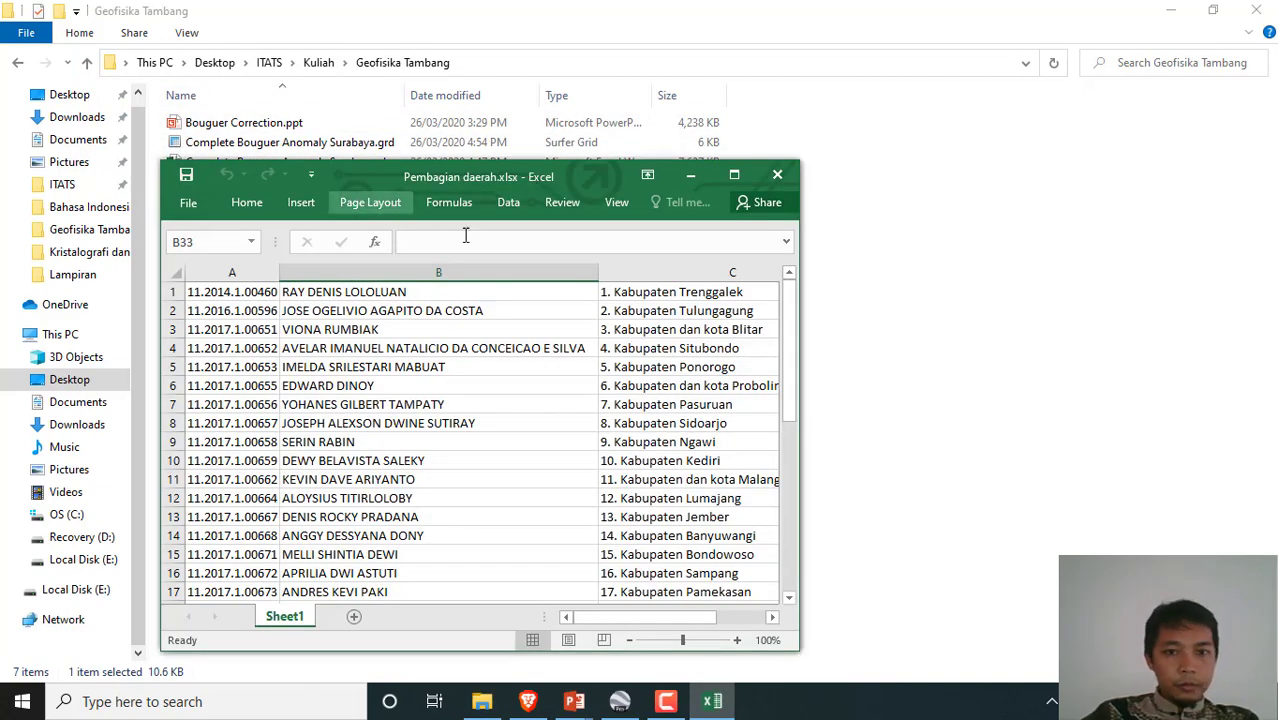
pyautogui.click(734, 175)
# Review the region list down to Kota Surabaya in C30, then minimize Excel and Explorer.
pyautogui.click(252, 131)
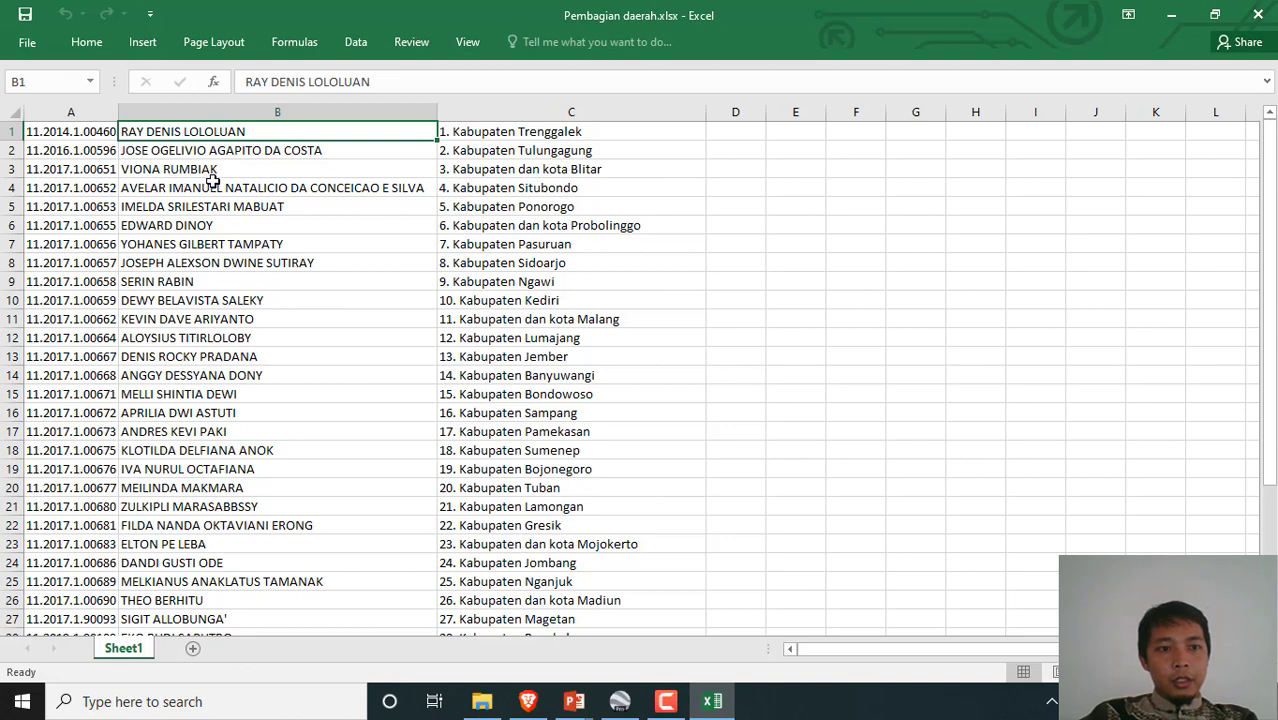
pyautogui.click(590, 136)
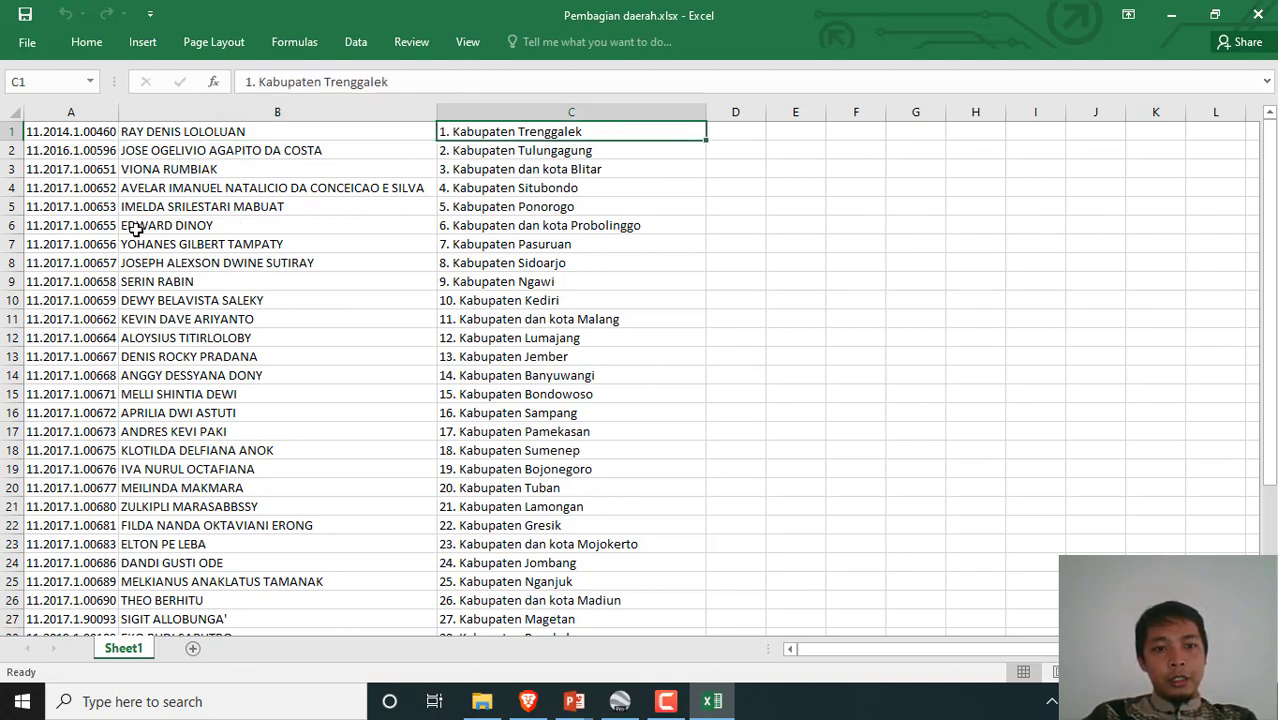
pyautogui.click(506, 227)
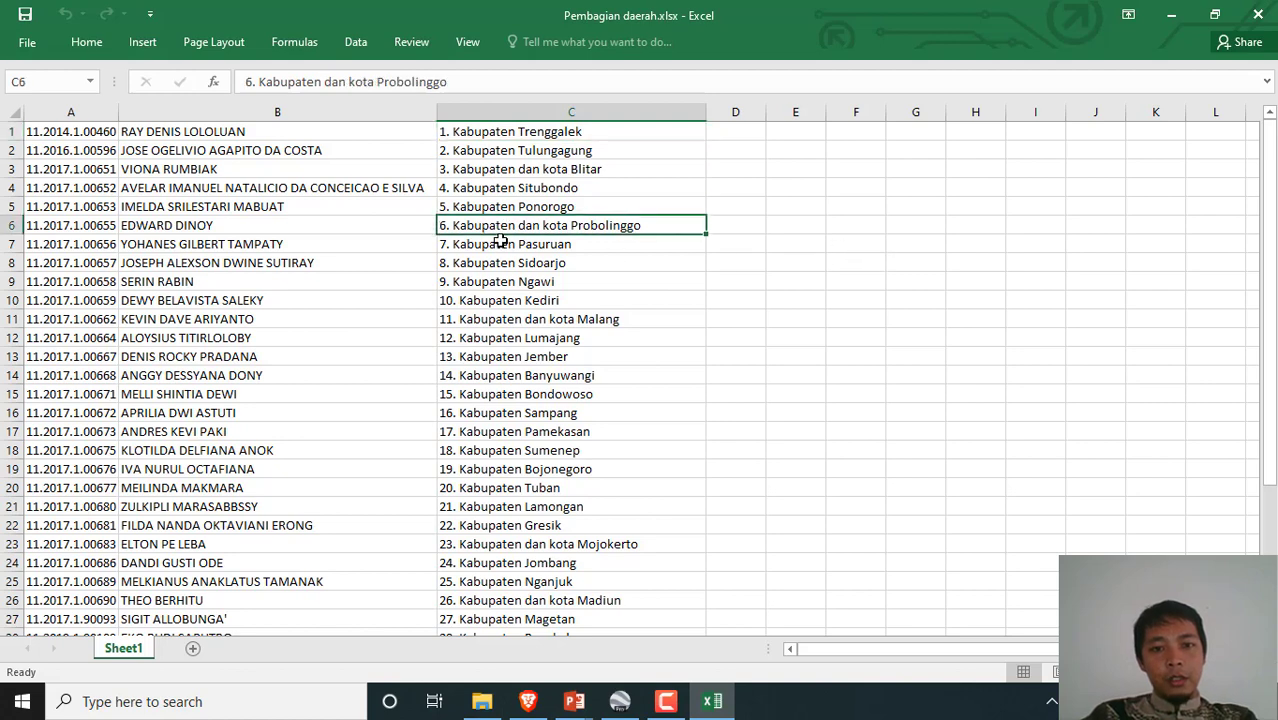
pyautogui.click(608, 243)
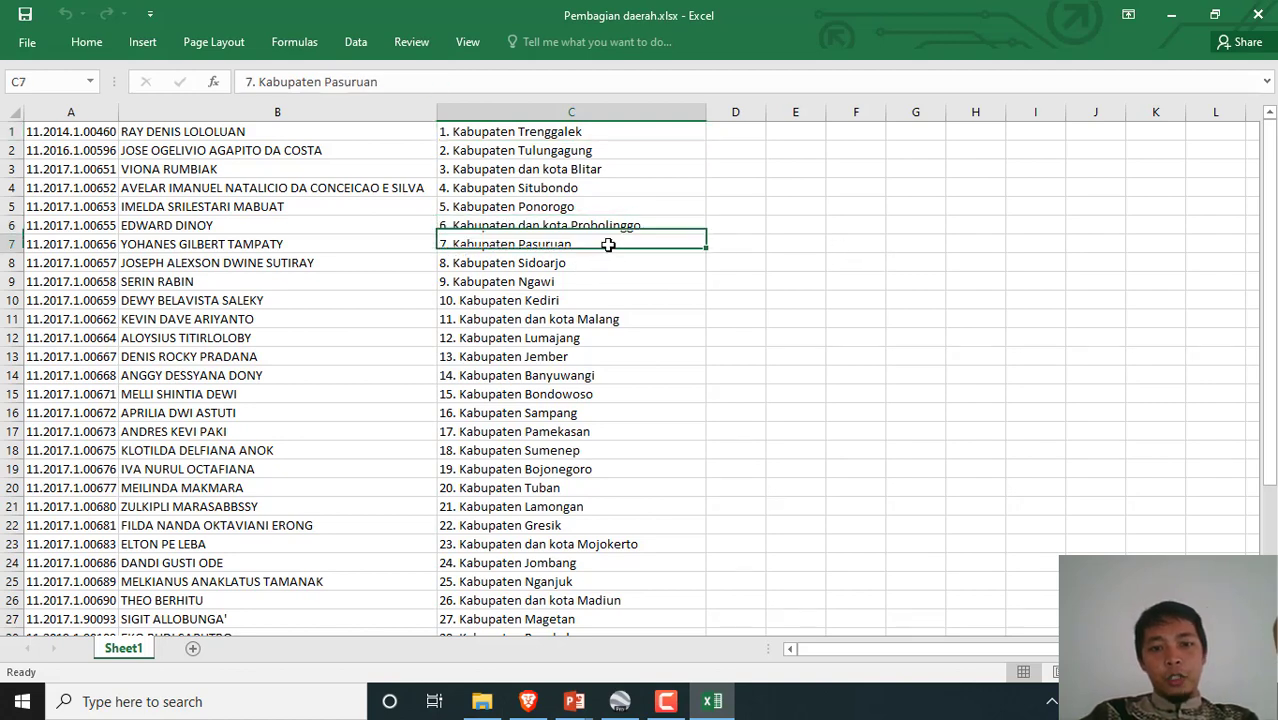
pyautogui.scroll(-6, 661, 303)
pyautogui.click(598, 322)
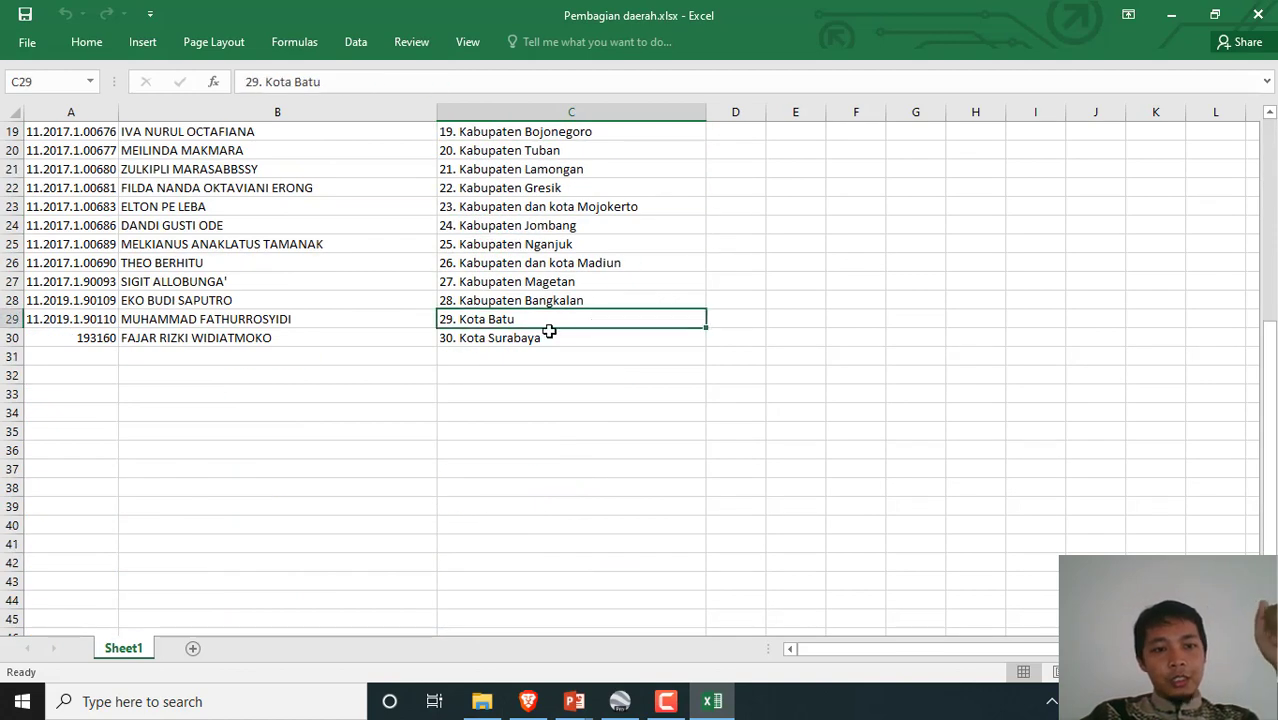
pyautogui.click(80, 343)
pyautogui.click(248, 340)
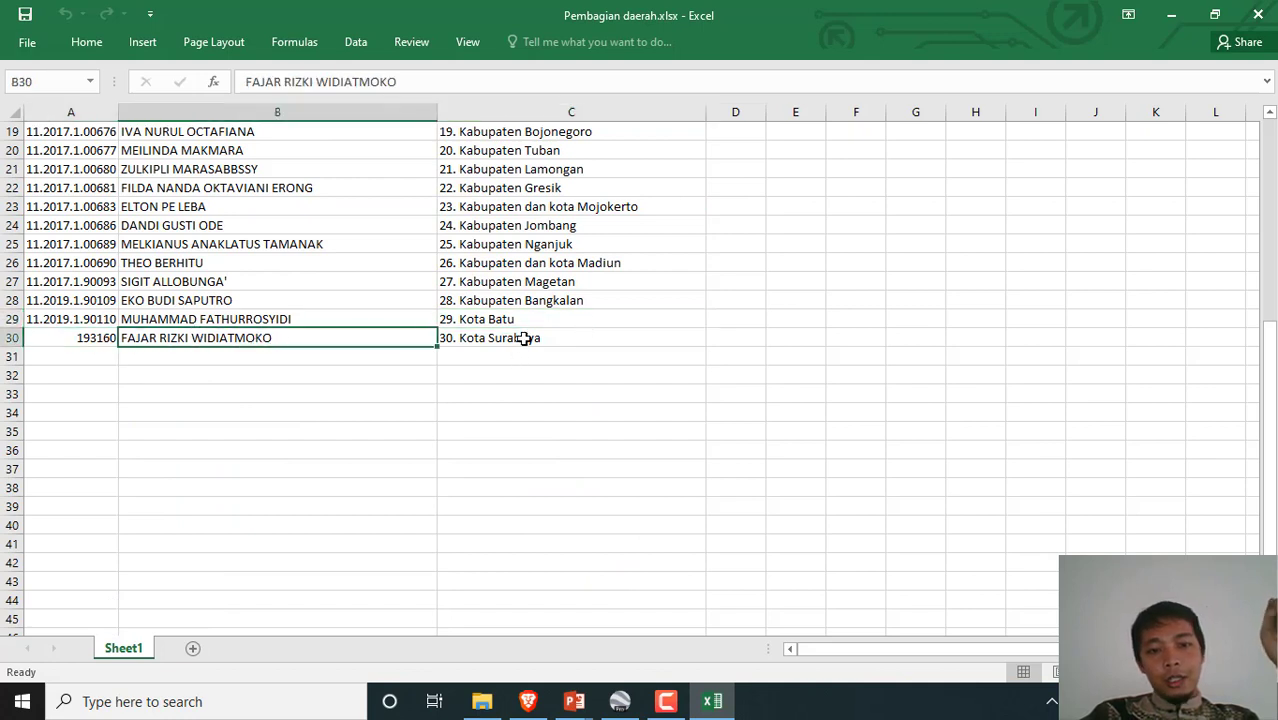
pyautogui.click(524, 338)
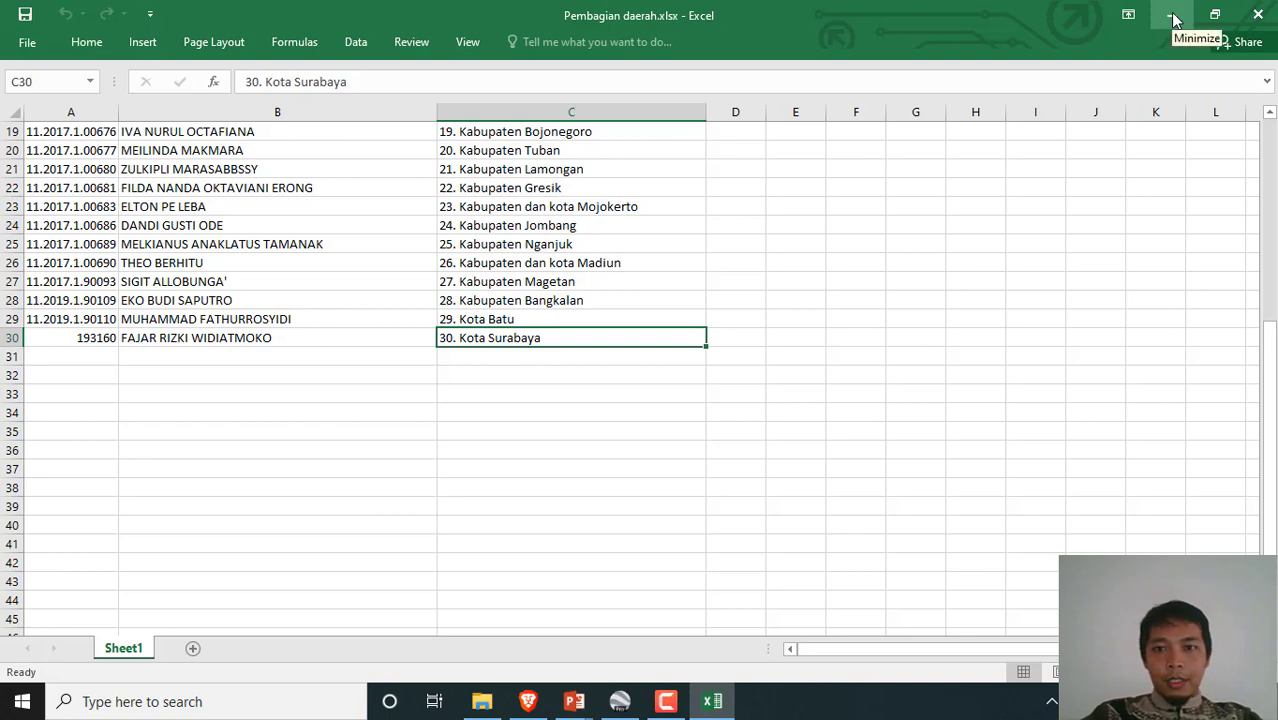
pyautogui.click(1172, 15)
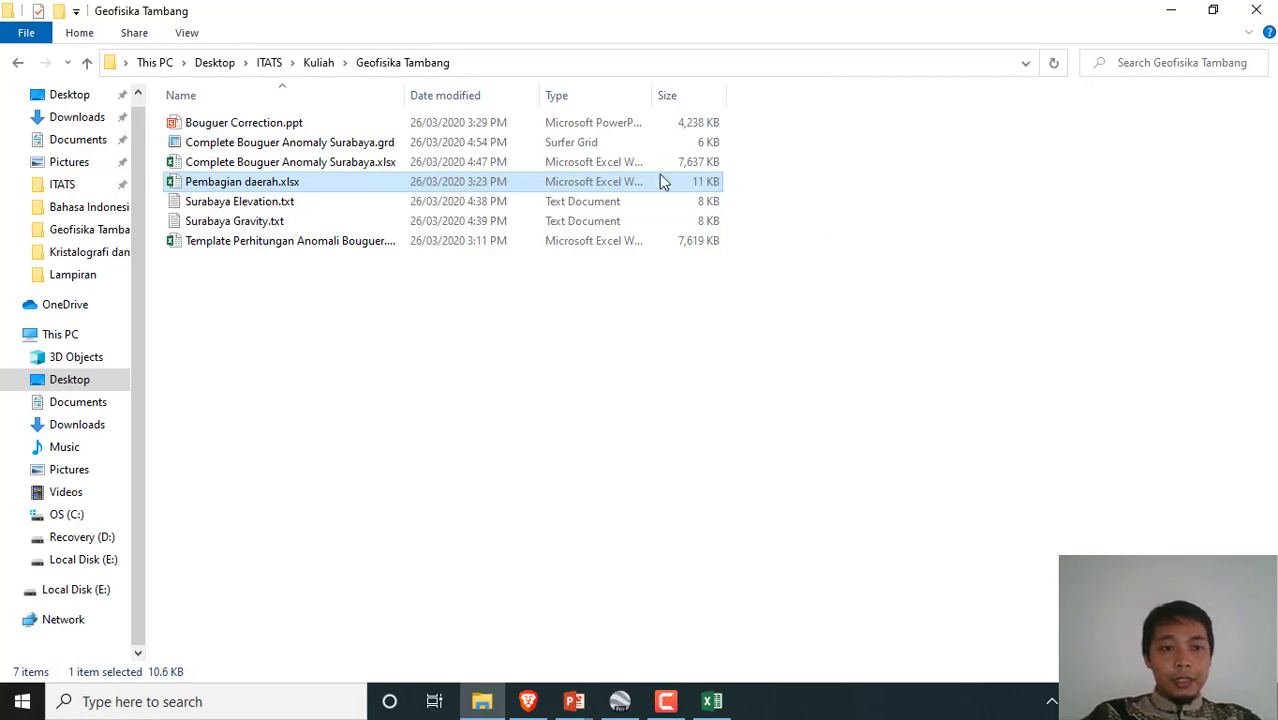
pyautogui.click(1168, 12)
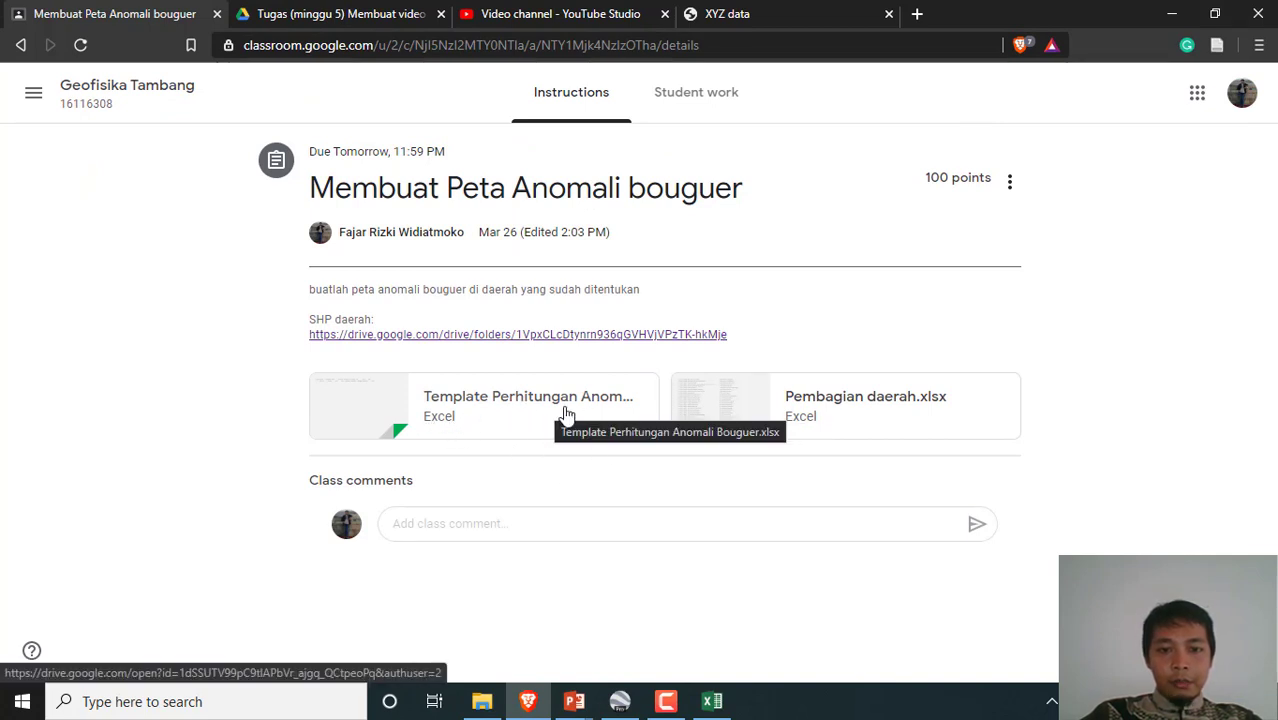
# Open the Template Perhitungan Anomali Bouguer workbook and check row 2's longitude, latitude, FAA and Elevation.
pyautogui.click(482, 701)
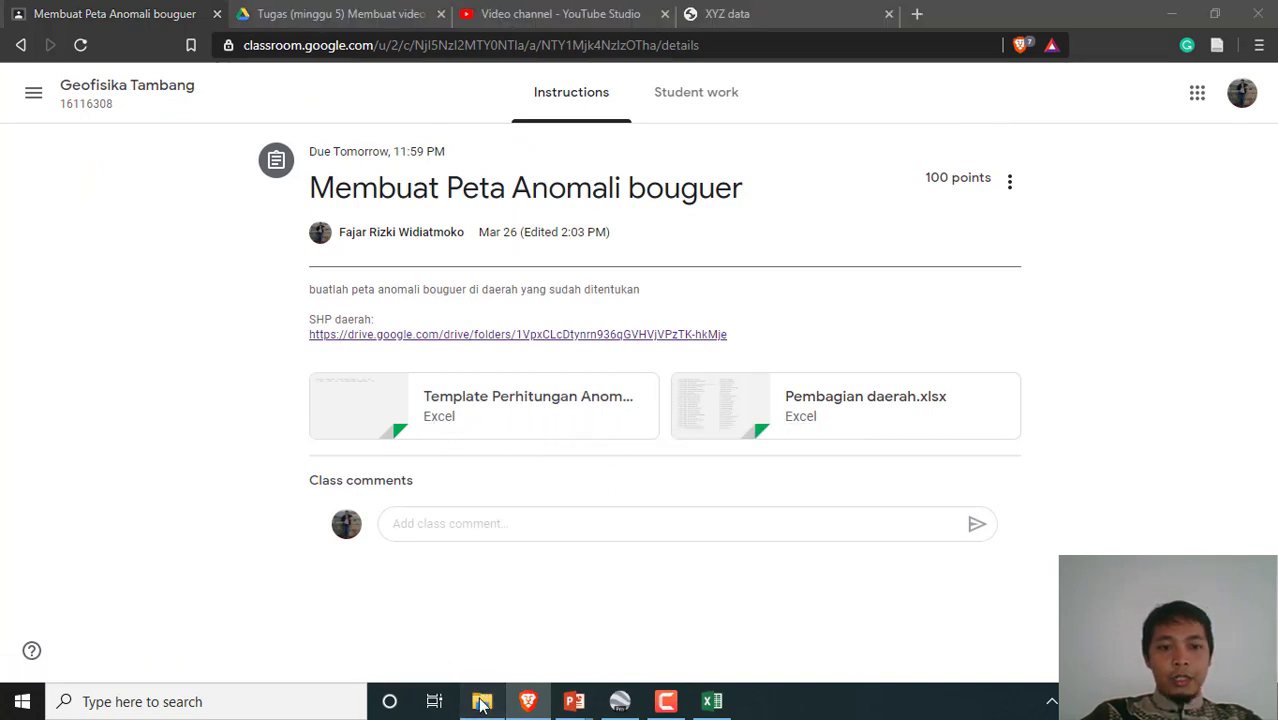
pyautogui.doubleClick(262, 243)
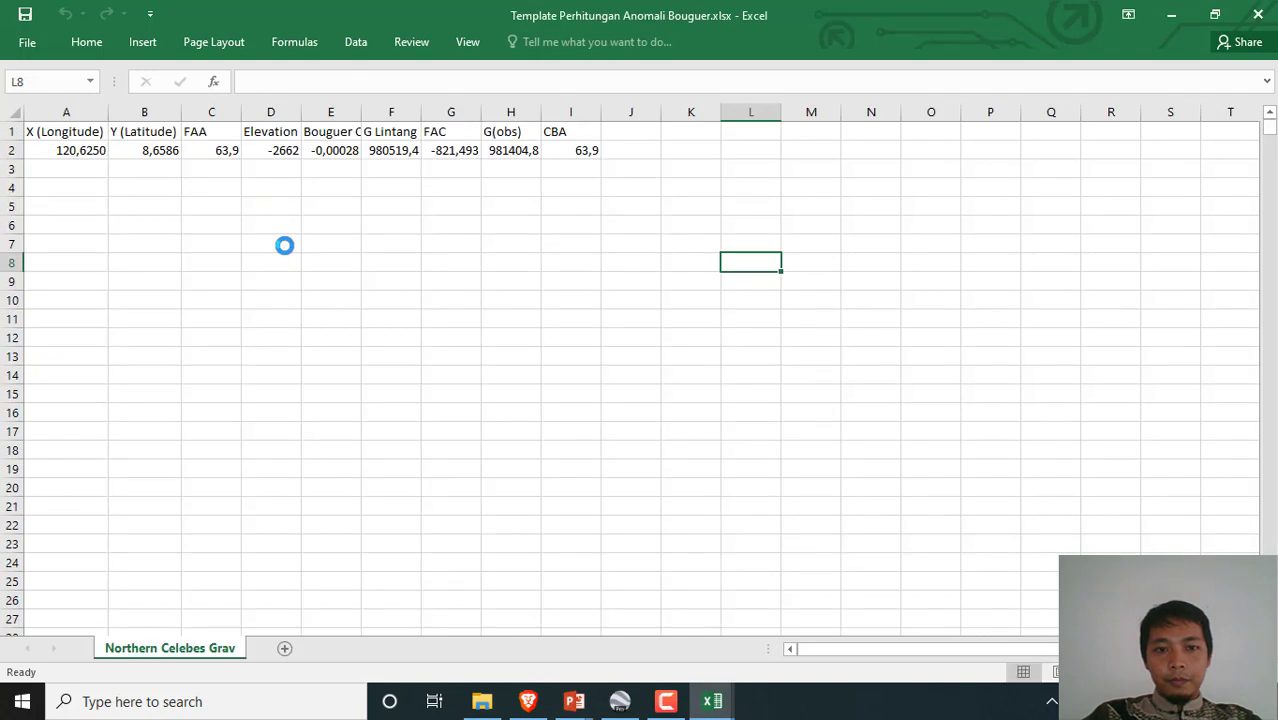
pyautogui.click(143, 171)
pyautogui.click(88, 149)
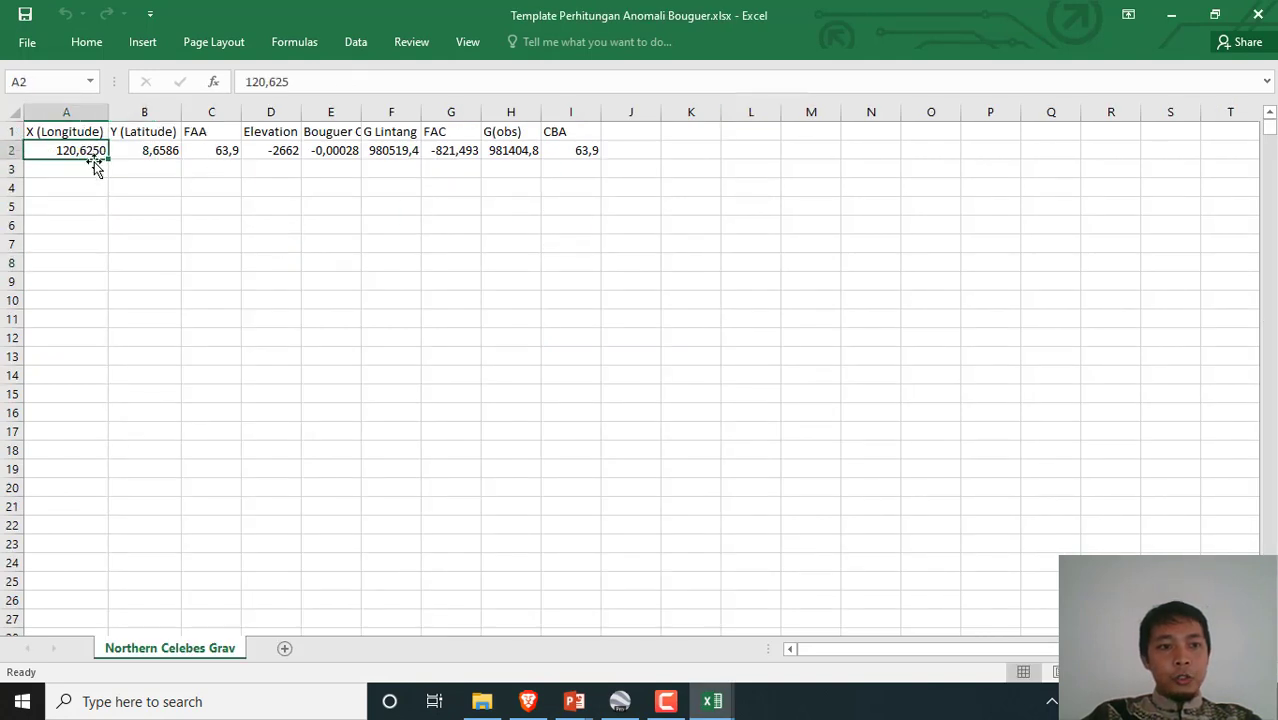
pyautogui.click(162, 152)
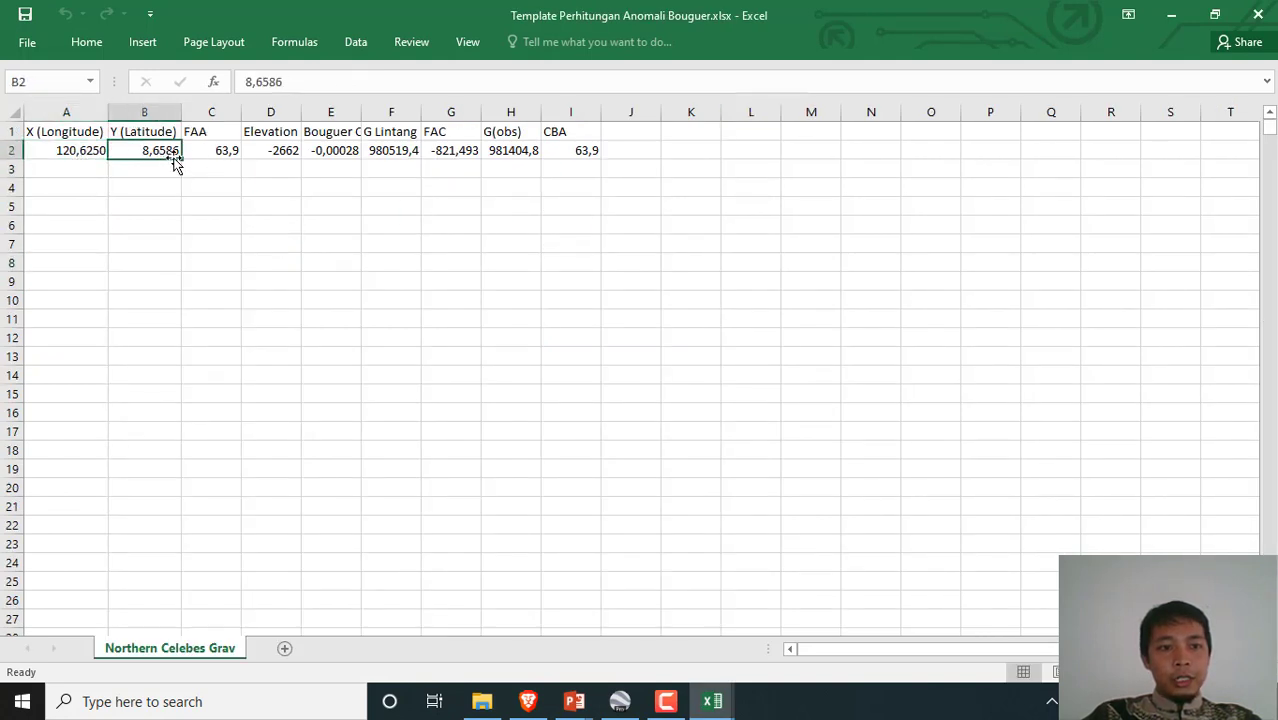
pyautogui.click(218, 152)
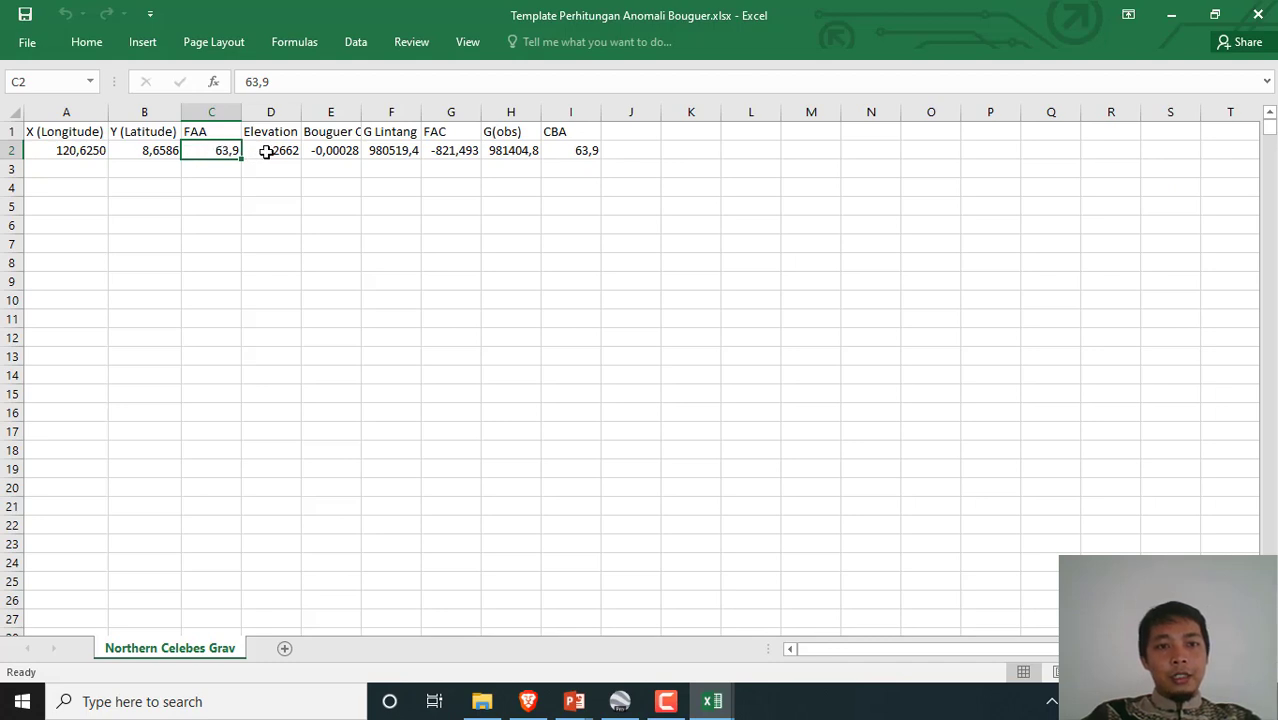
pyautogui.click(274, 151)
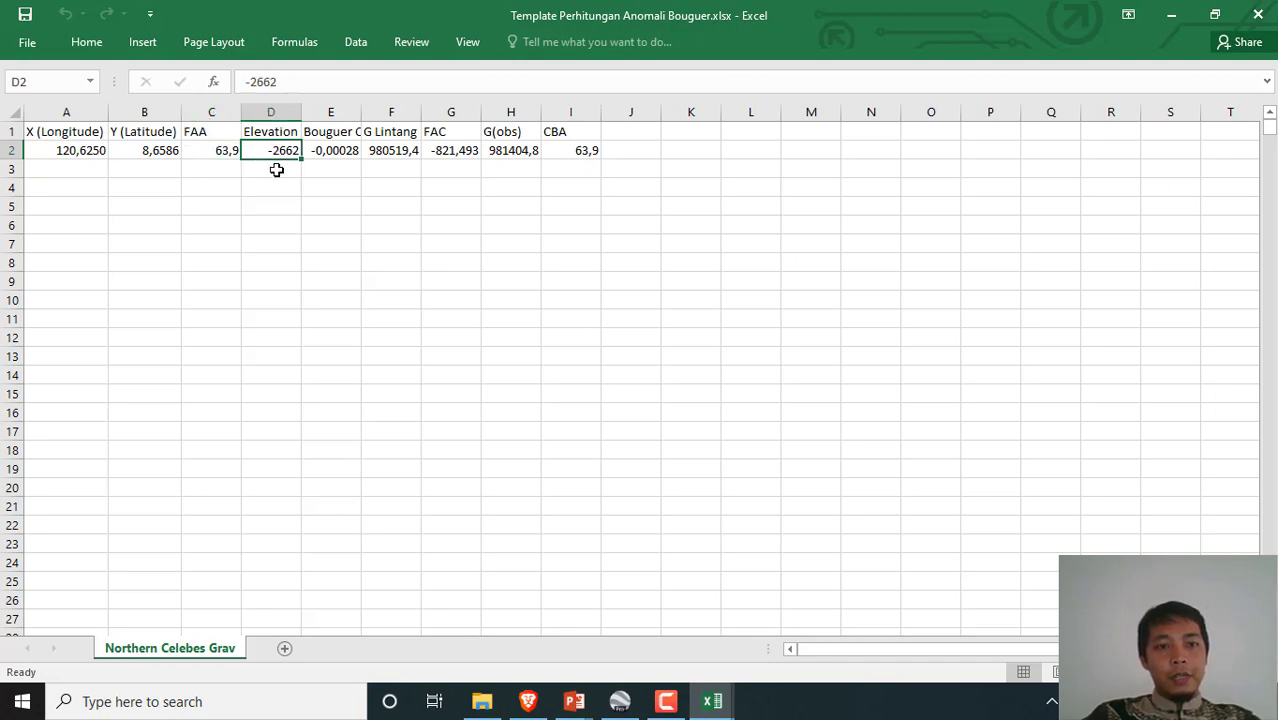
# AutoFit template columns E through I to their headers and values.
pyautogui.doubleClick(361, 108)
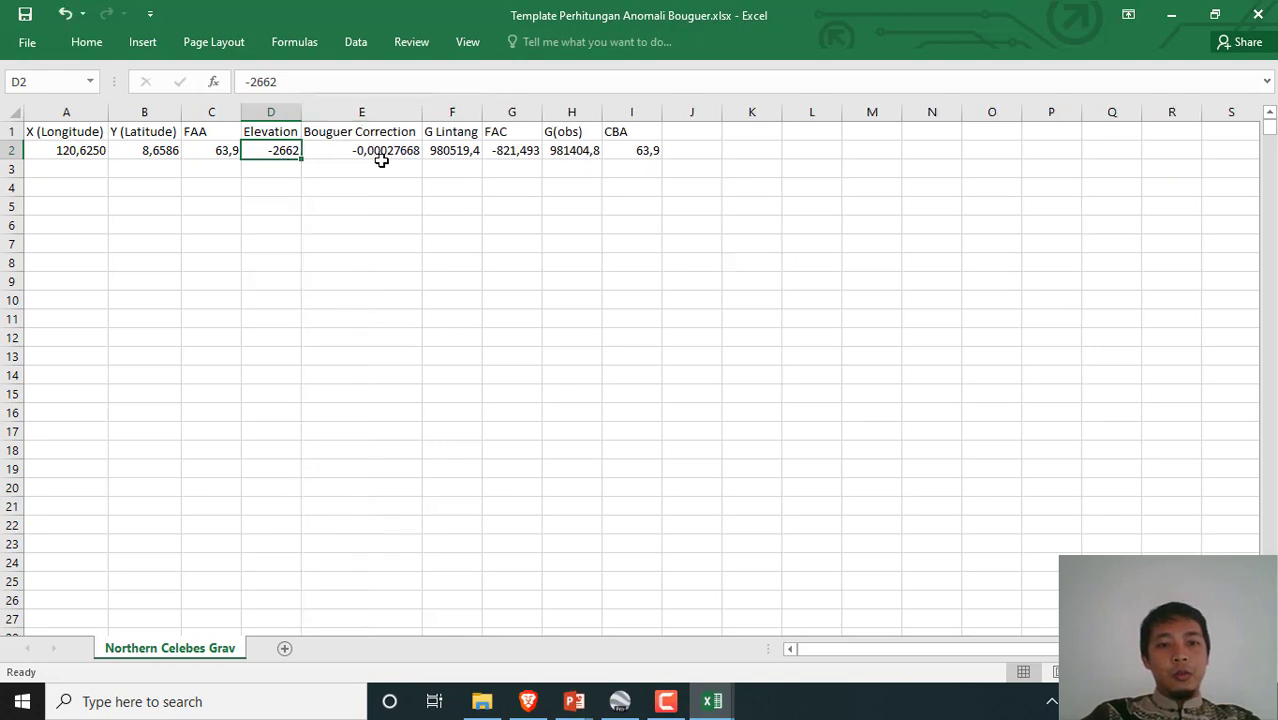
pyautogui.doubleClick(482, 110)
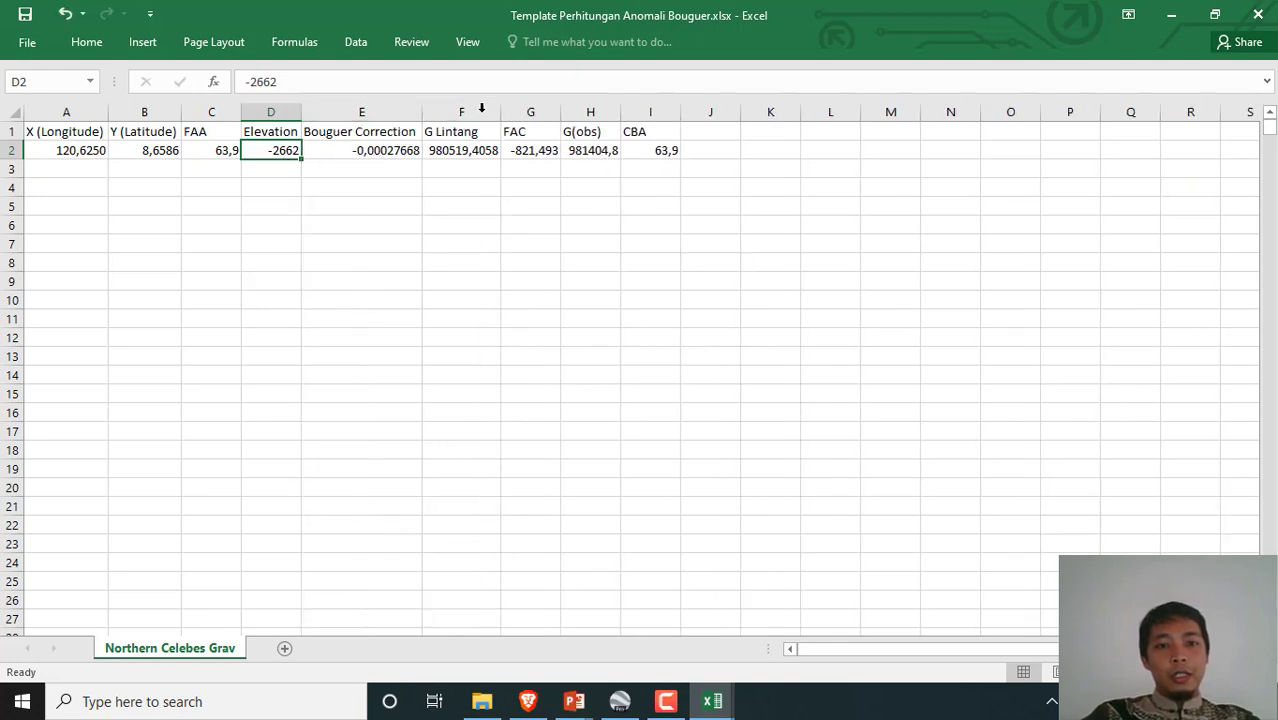
pyautogui.doubleClick(567, 112)
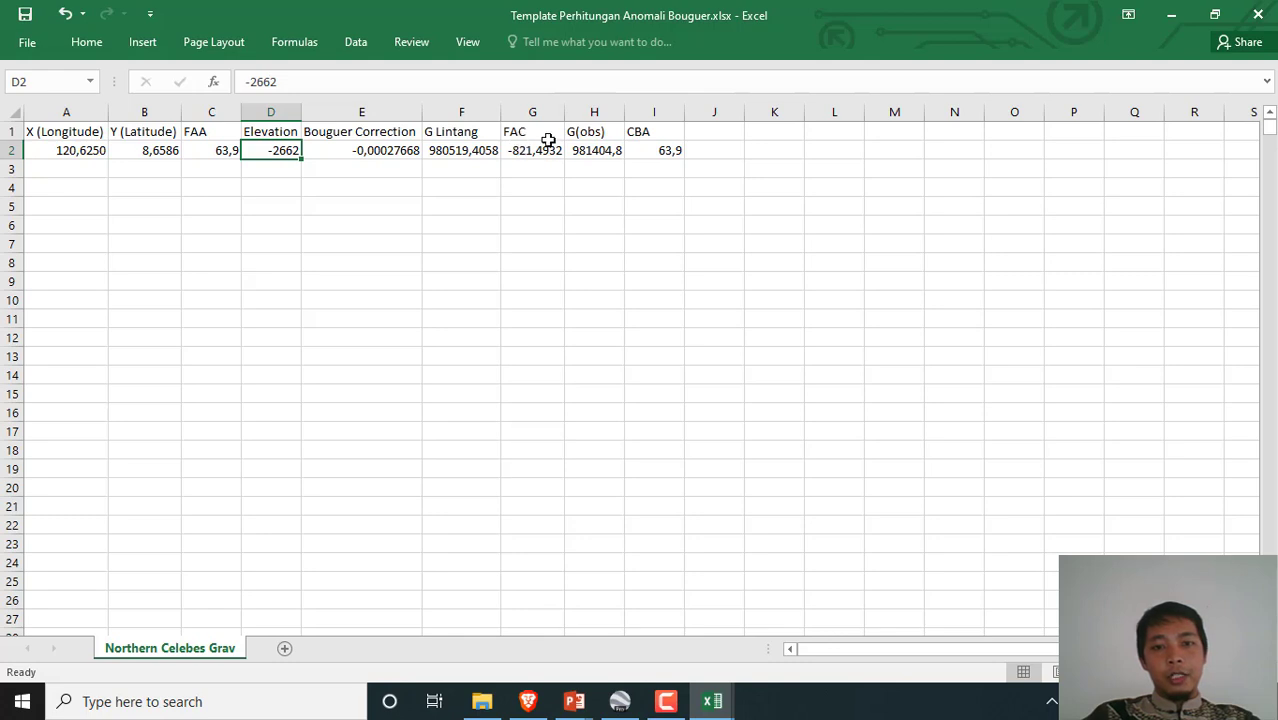
pyautogui.doubleClick(619, 111)
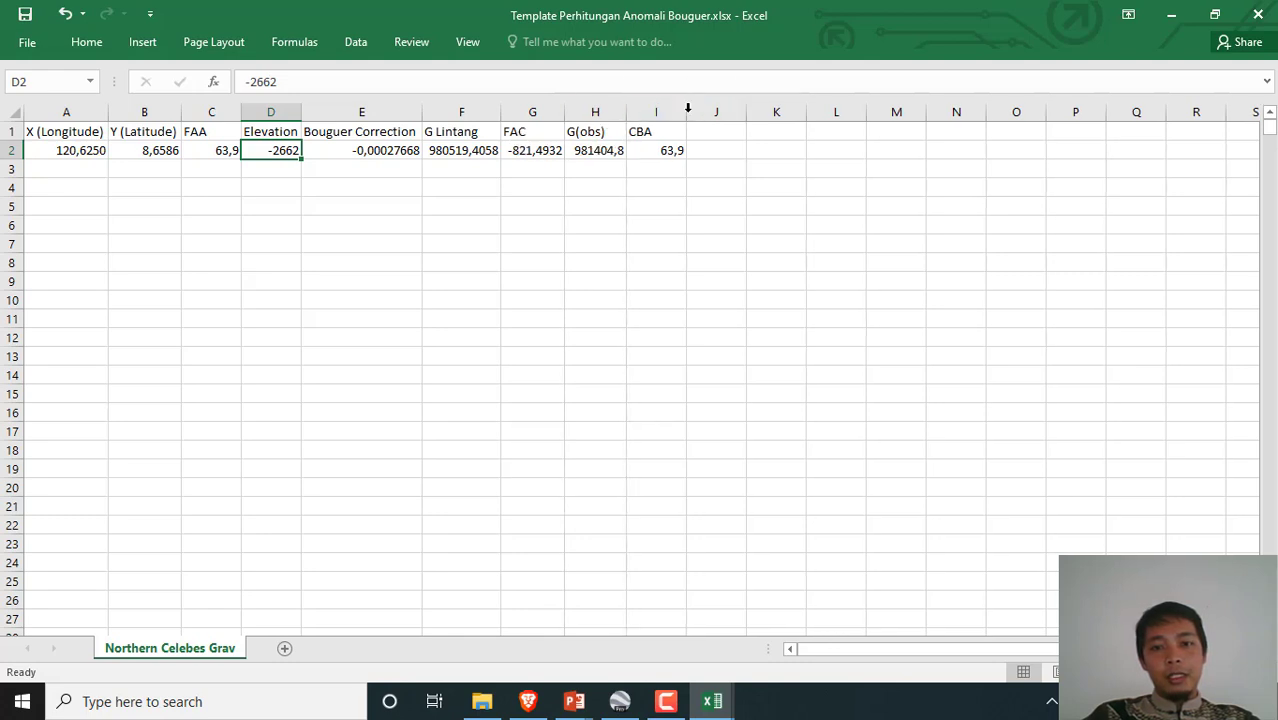
pyautogui.doubleClick(687, 111)
pyautogui.click(737, 181)
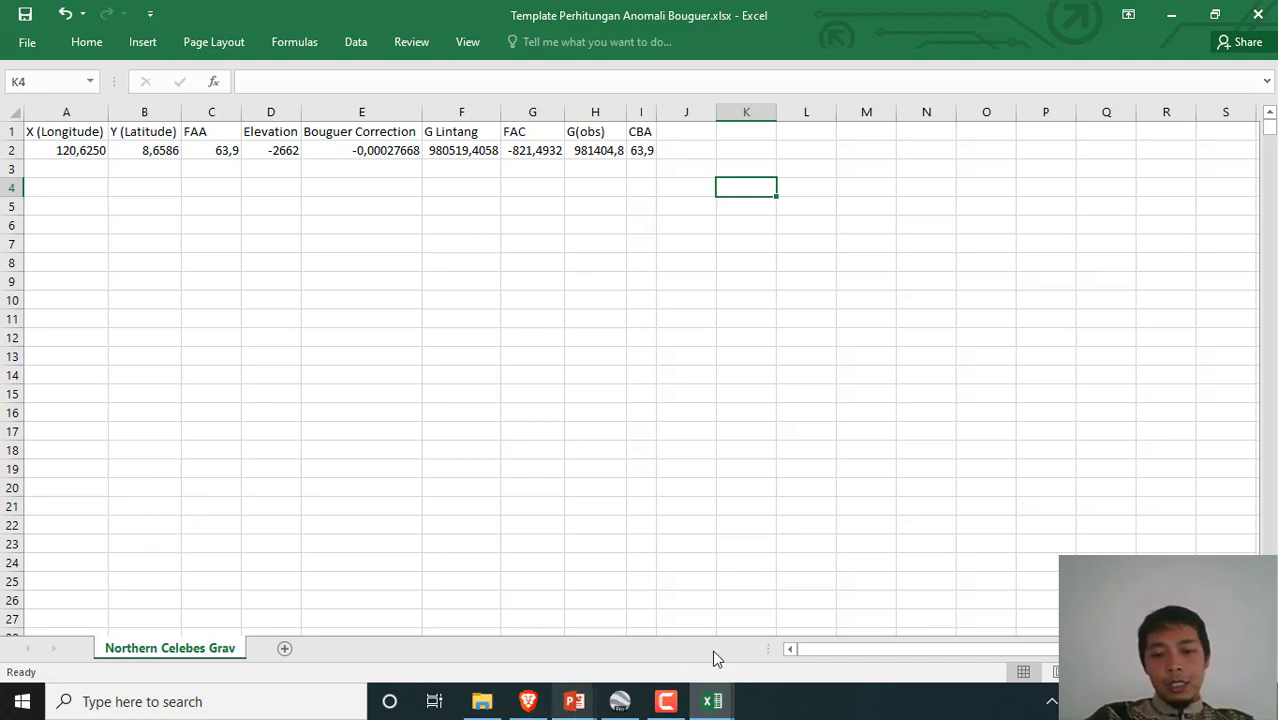
# Return to Pembagian daerah.xlsx and select the Kota Surabaya entry in C30.
pyautogui.moveTo(634, 703)
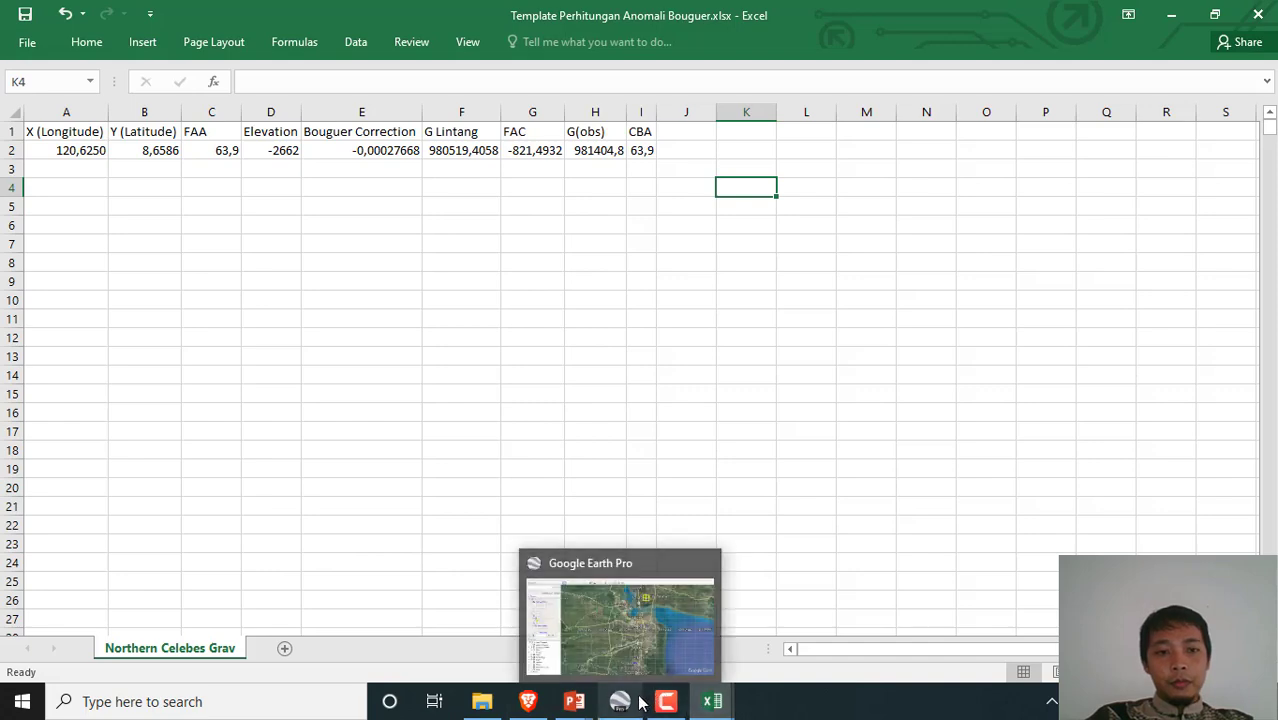
pyautogui.moveTo(712, 701)
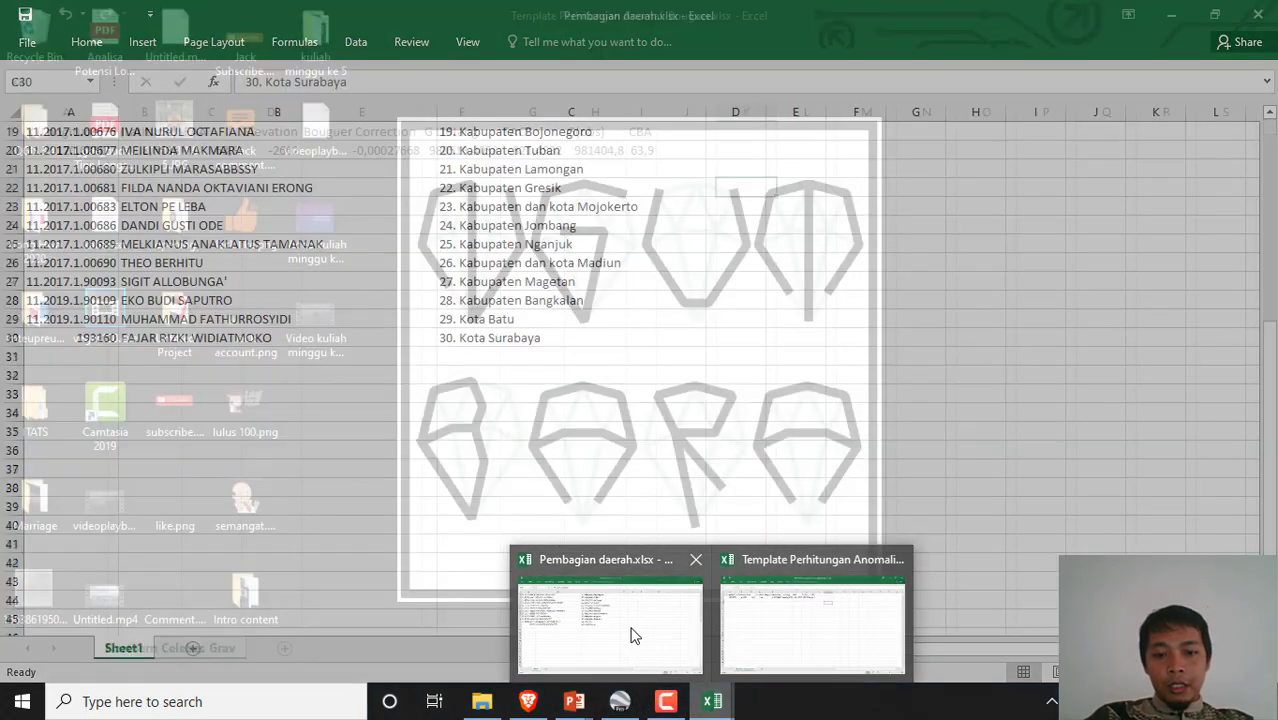
pyautogui.click(631, 635)
pyautogui.click(510, 430)
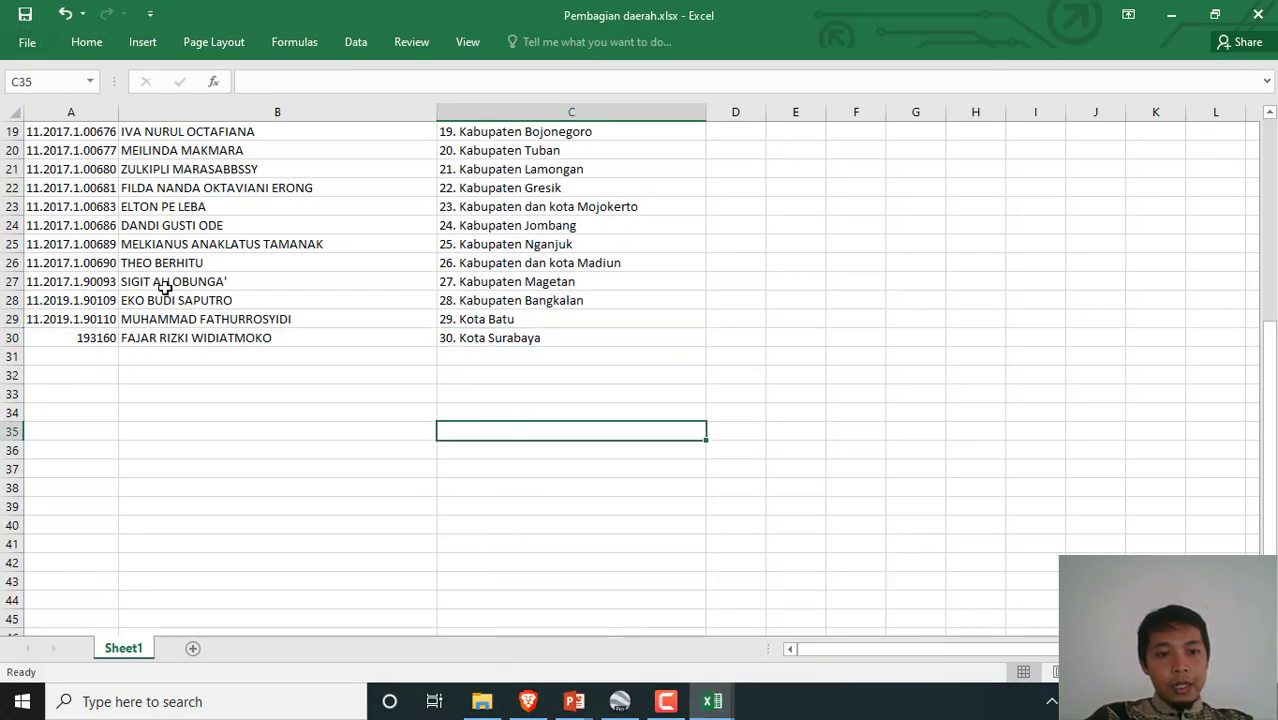
pyautogui.click(425, 352)
pyautogui.click(526, 340)
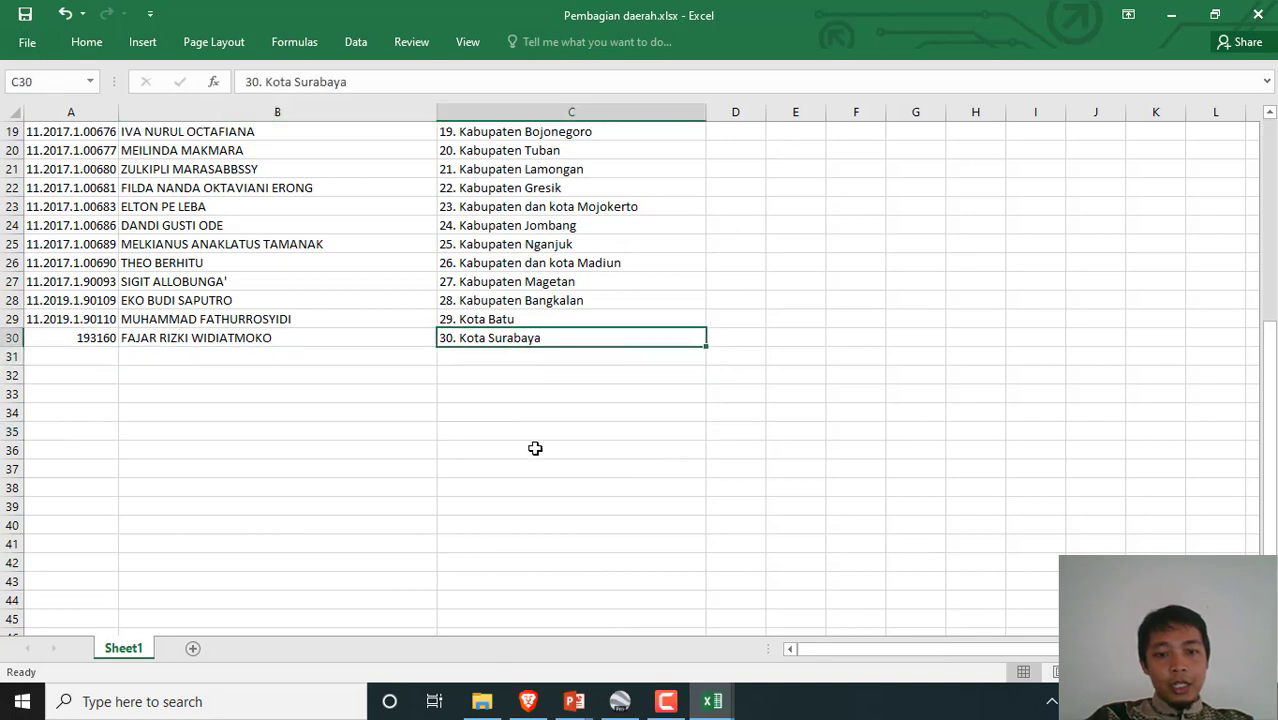
# Drag the new placemark onto Surabaya's north coast, near -7.151130°, 112.739022°.
pyautogui.click(620, 705)
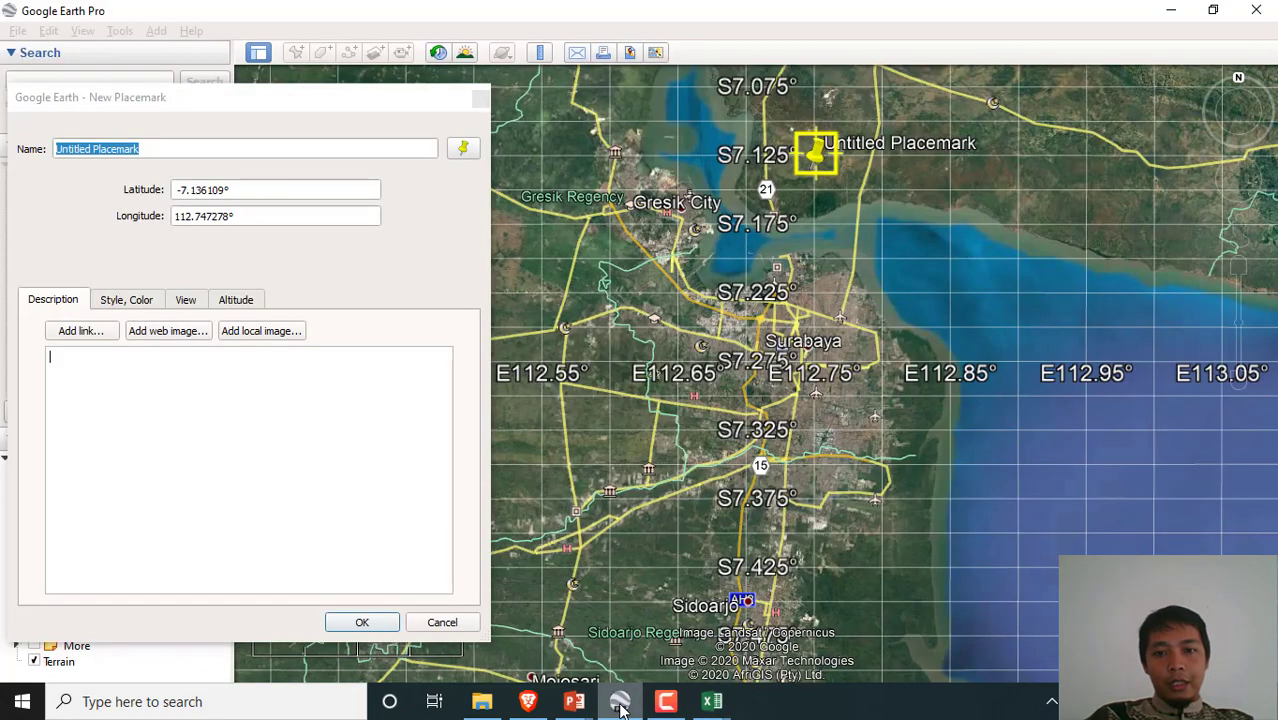
pyautogui.moveTo(822, 152); pyautogui.dragTo(830, 198)
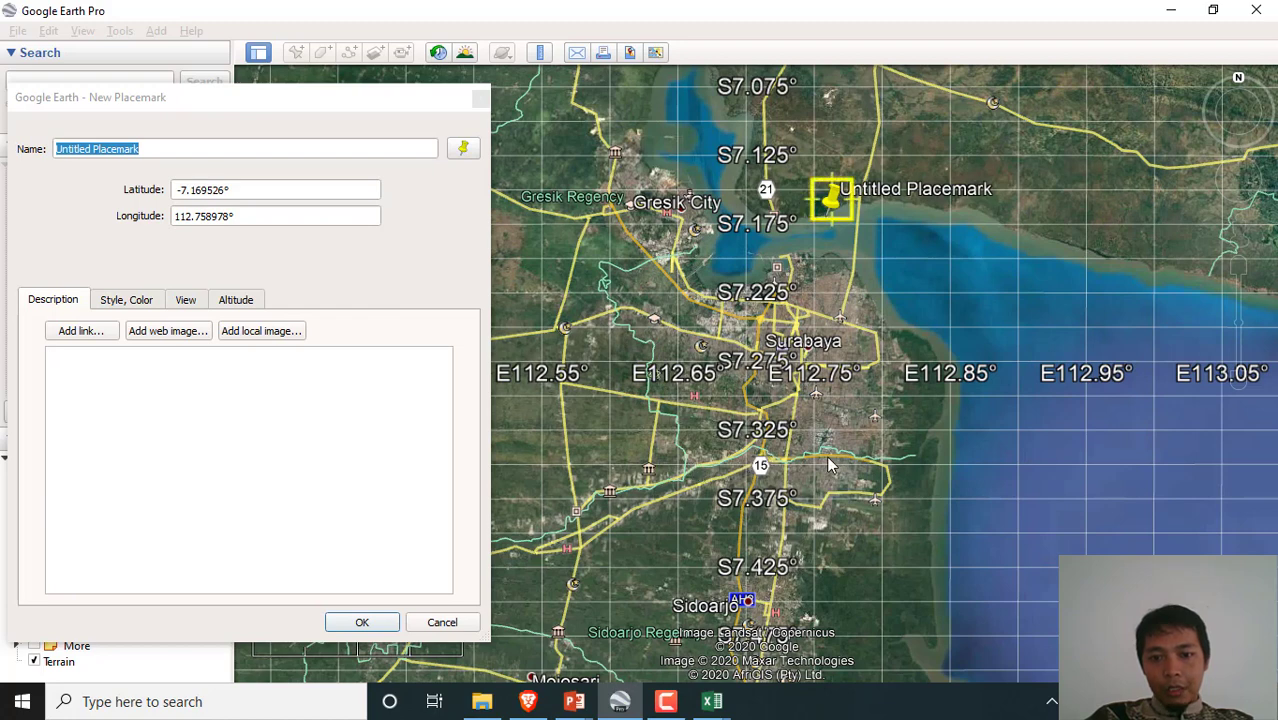
pyautogui.moveTo(828, 203); pyautogui.dragTo(795, 200)
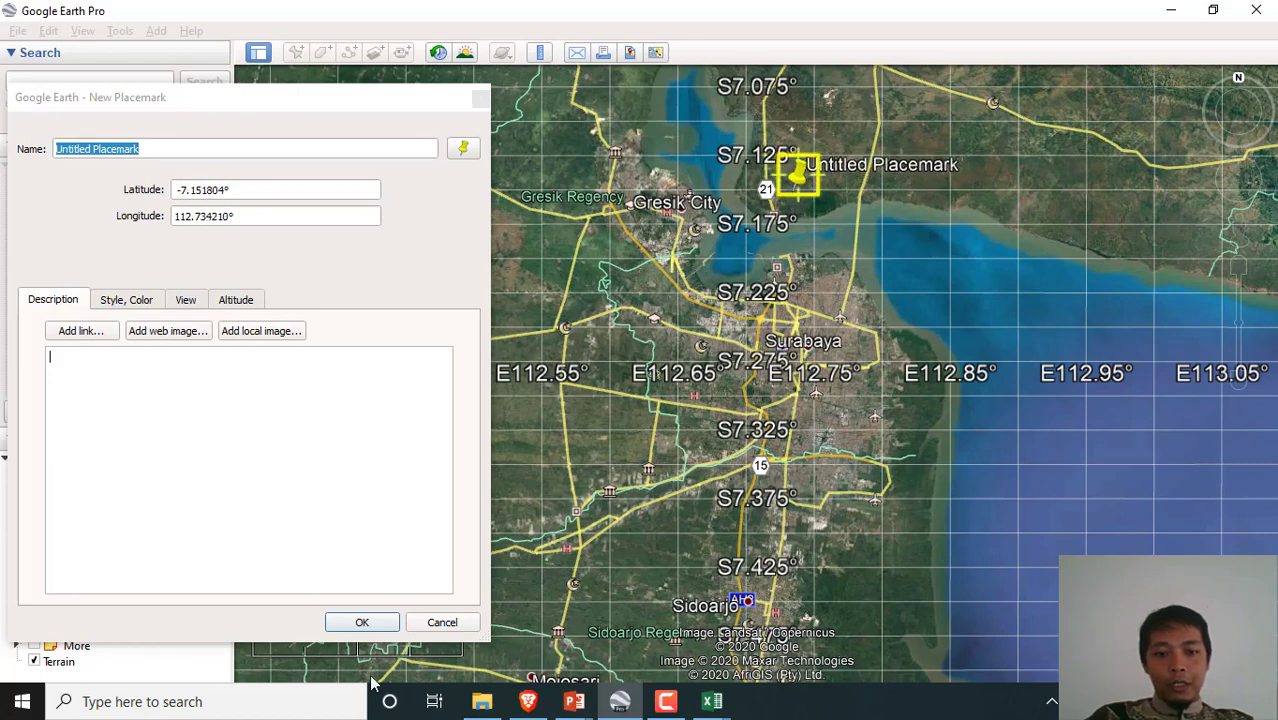
# Launch Notepad and move its window lower right.
pyautogui.click(22, 702)
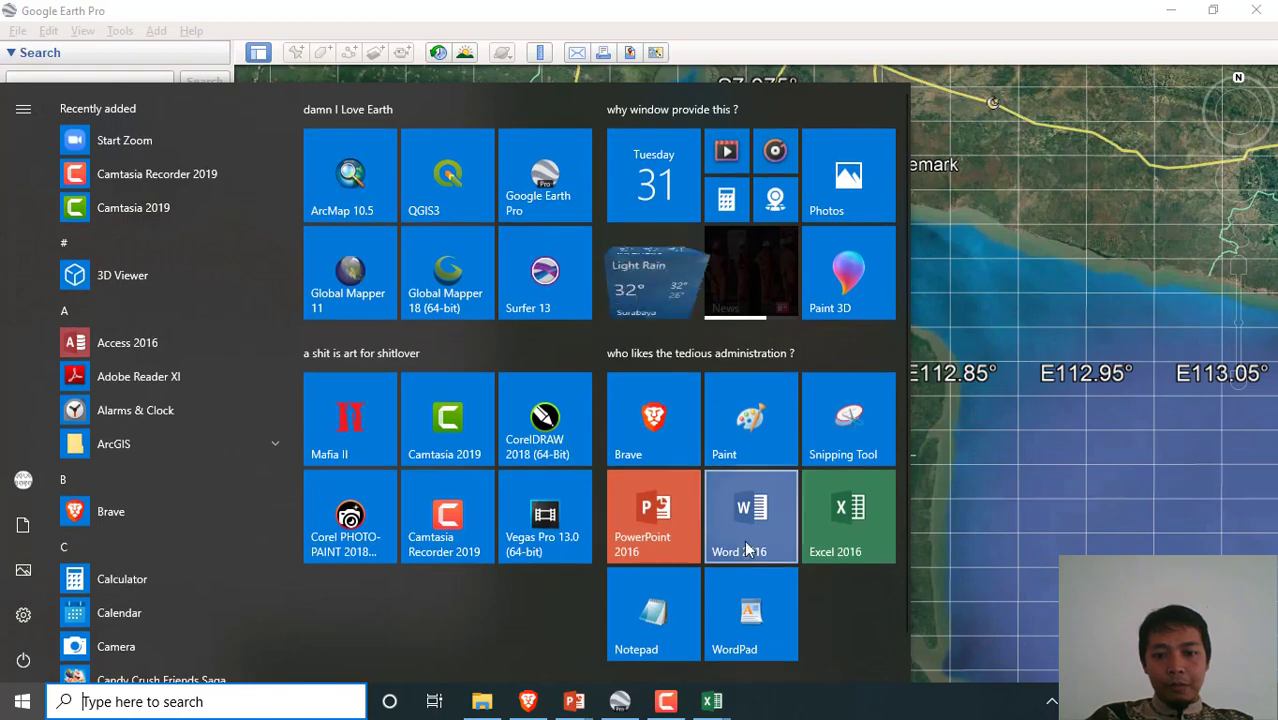
pyautogui.click(686, 614)
pyautogui.moveTo(542, 183); pyautogui.dragTo(941, 348)
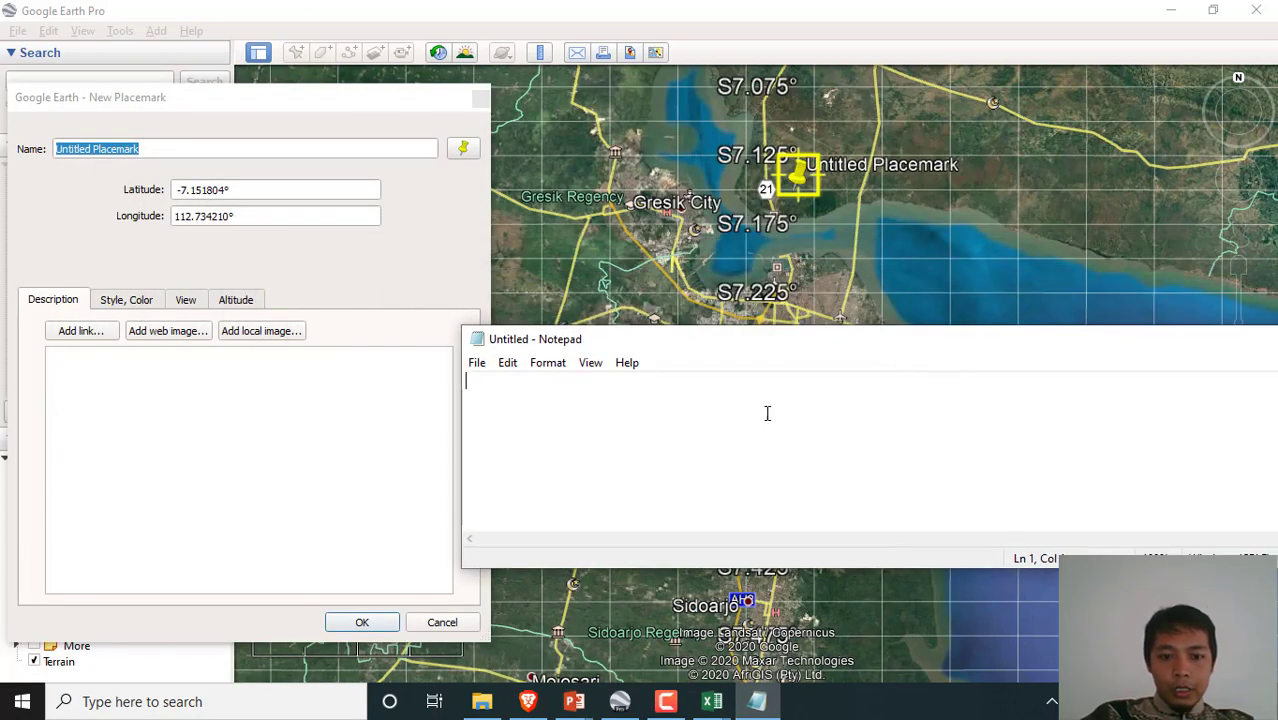
# Write North, South, West, East lines in the note, then nudge the placemark south.
pyautogui.write('top')
pyautogui.press('Return')
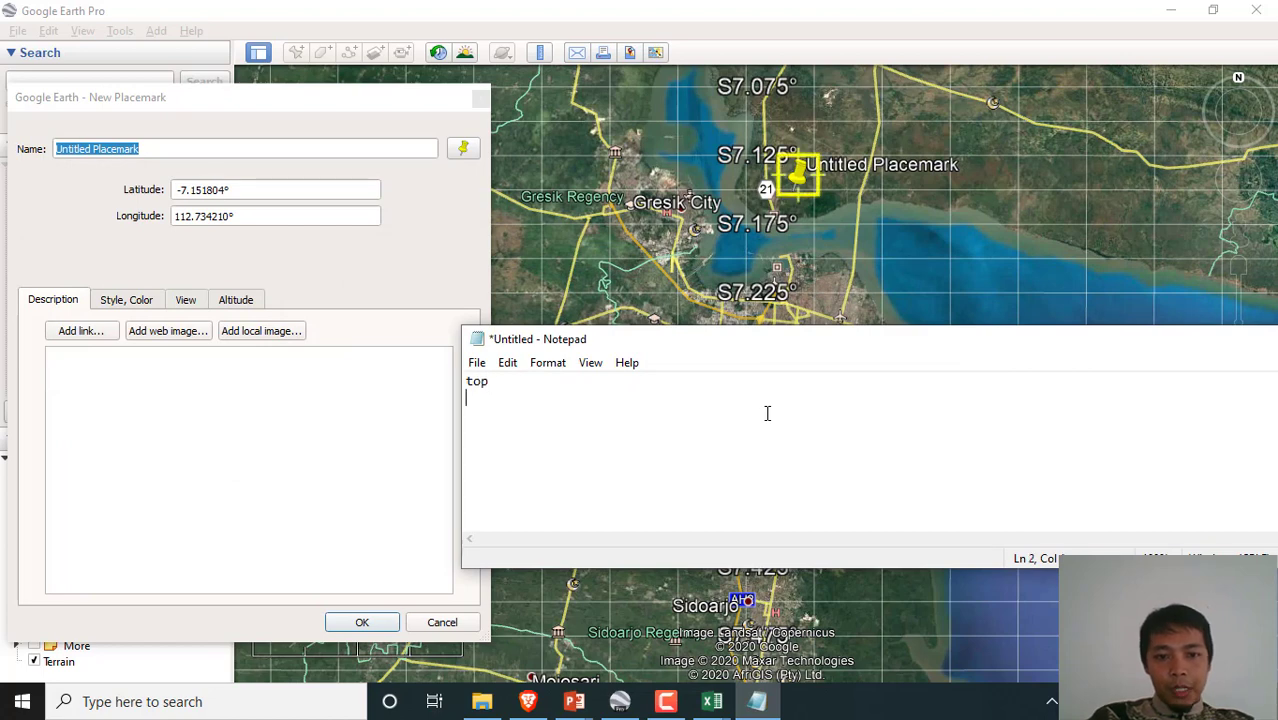
pyautogui.write('botto')
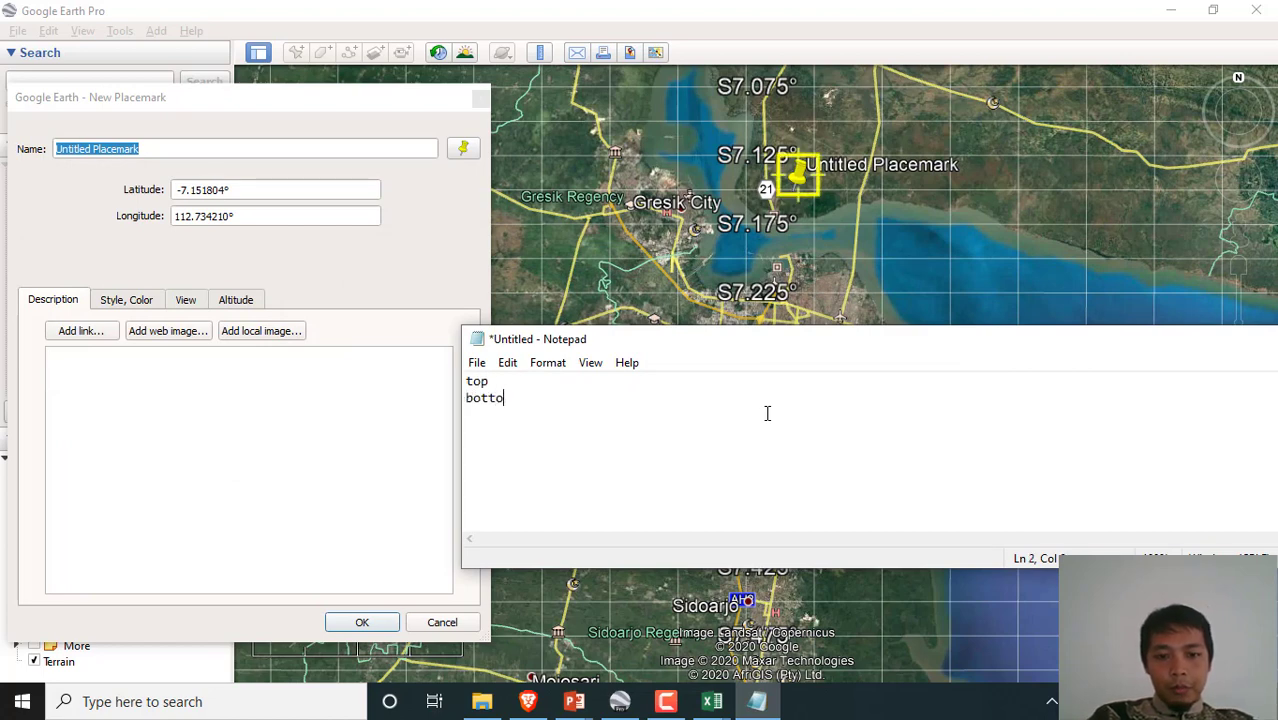
pyautogui.press('BackSpace')
pyautogui.press('BackSpace')
pyautogui.press('BackSpace')
pyautogui.press('BackSpace')
pyautogui.press('BackSpace')
pyautogui.press('BackSpace')
pyautogui.press('BackSpace')
pyautogui.write('N')
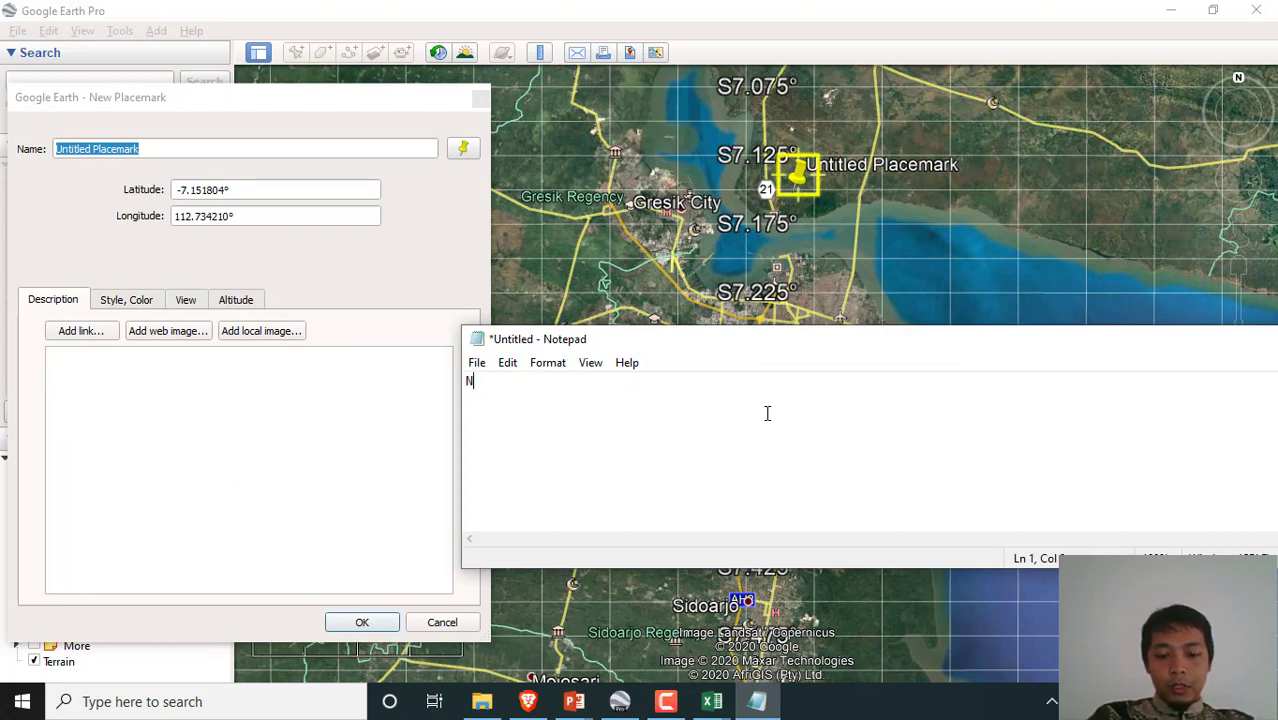
pyautogui.write('orth')
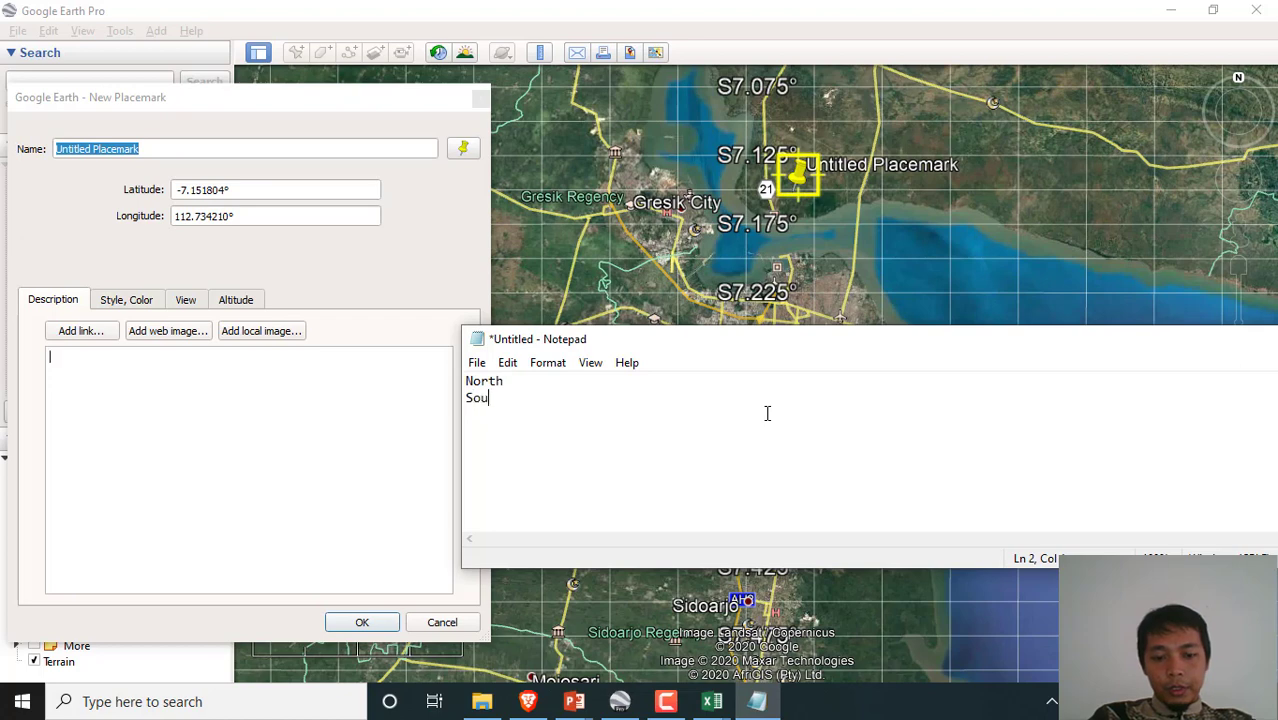
pyautogui.press('Return')
pyautogui.write('Wes')
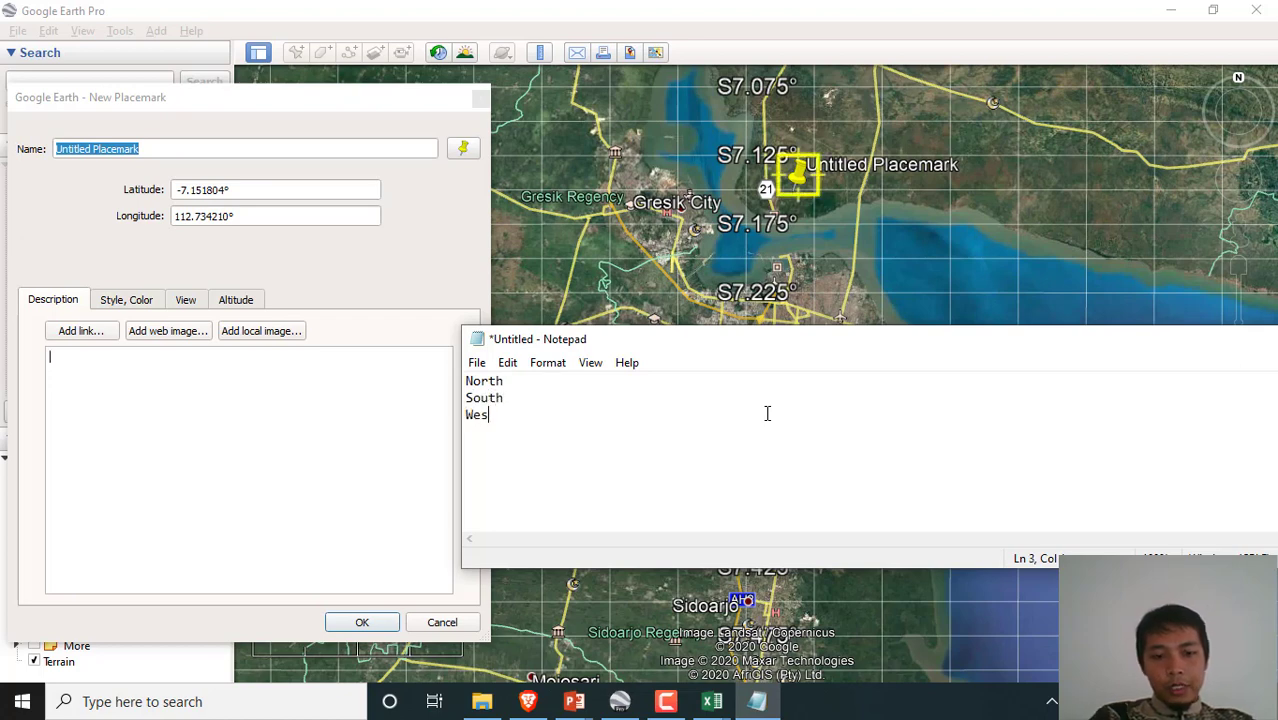
pyautogui.write('t')
pyautogui.press('BackSpace')
pyautogui.write('East')
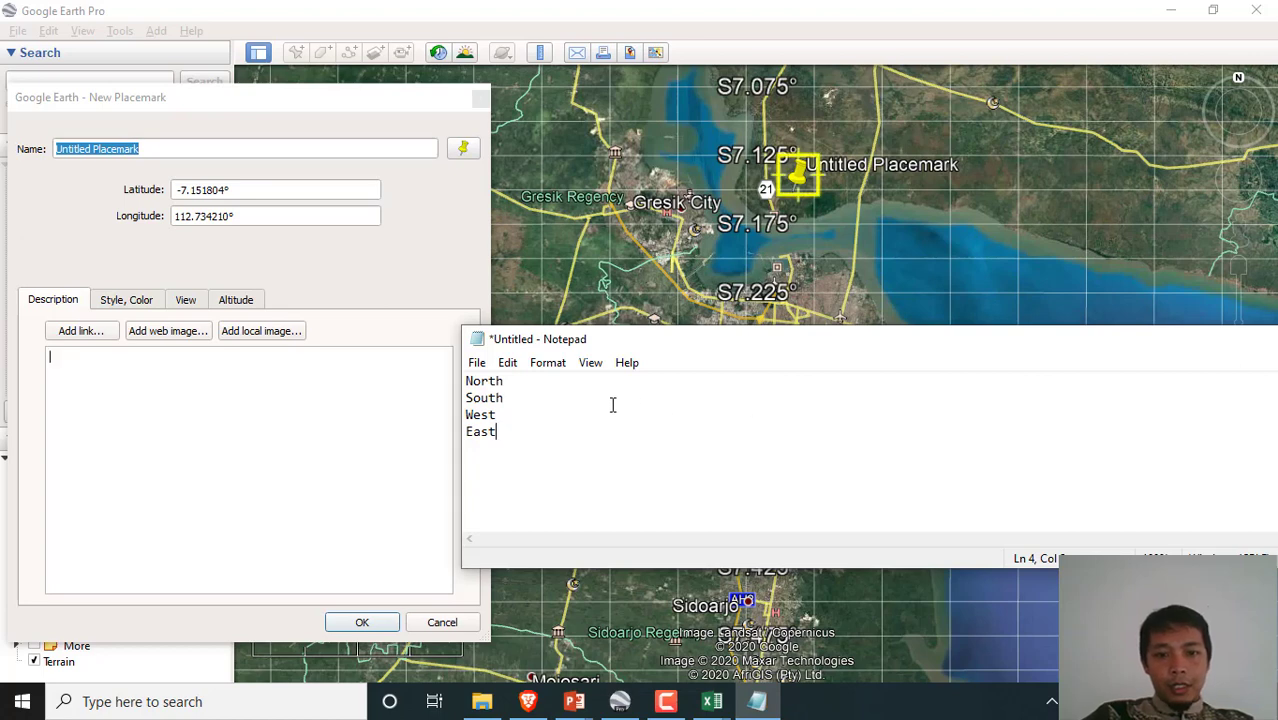
pyautogui.click(565, 378)
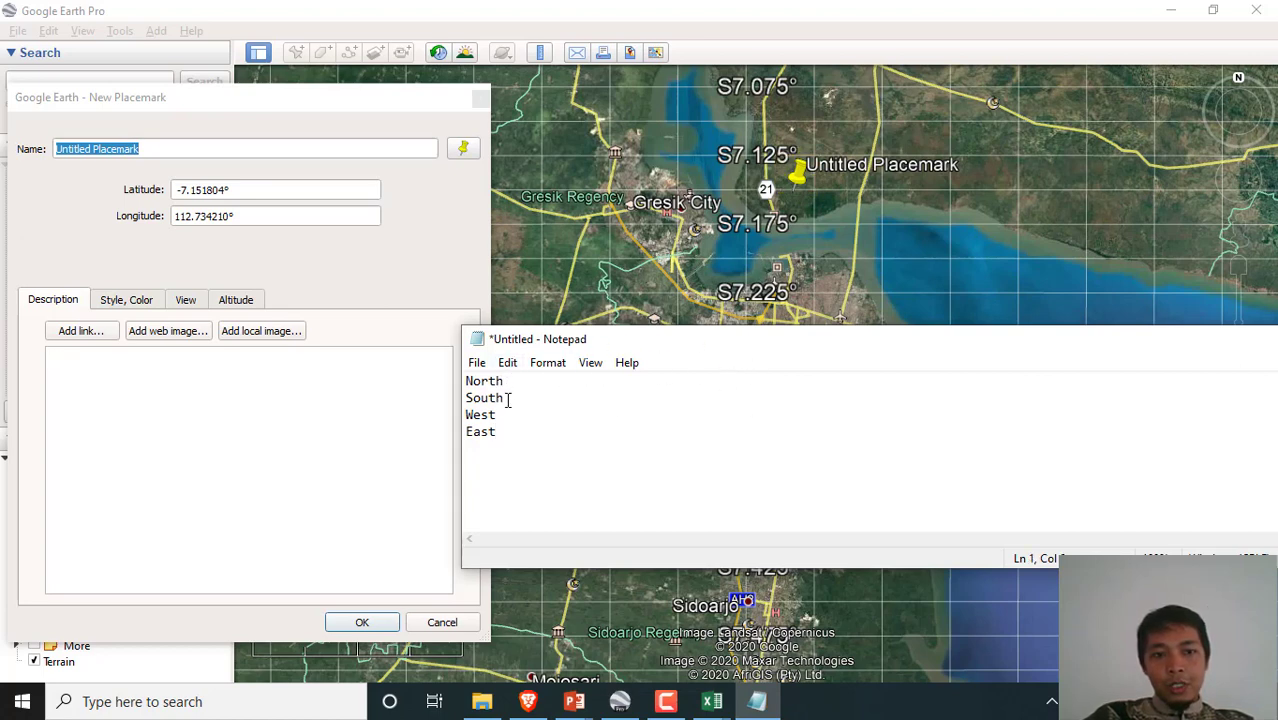
pyautogui.moveTo(707, 343); pyautogui.dragTo(700, 416)
pyautogui.moveTo(792, 188)
pyautogui.mouseDown()
pyautogui.moveTo(770, 205)
pyautogui.moveTo(773, 240)
pyautogui.moveTo(778, 212)
pyautogui.moveTo(810, 203)
pyautogui.mouseUp()
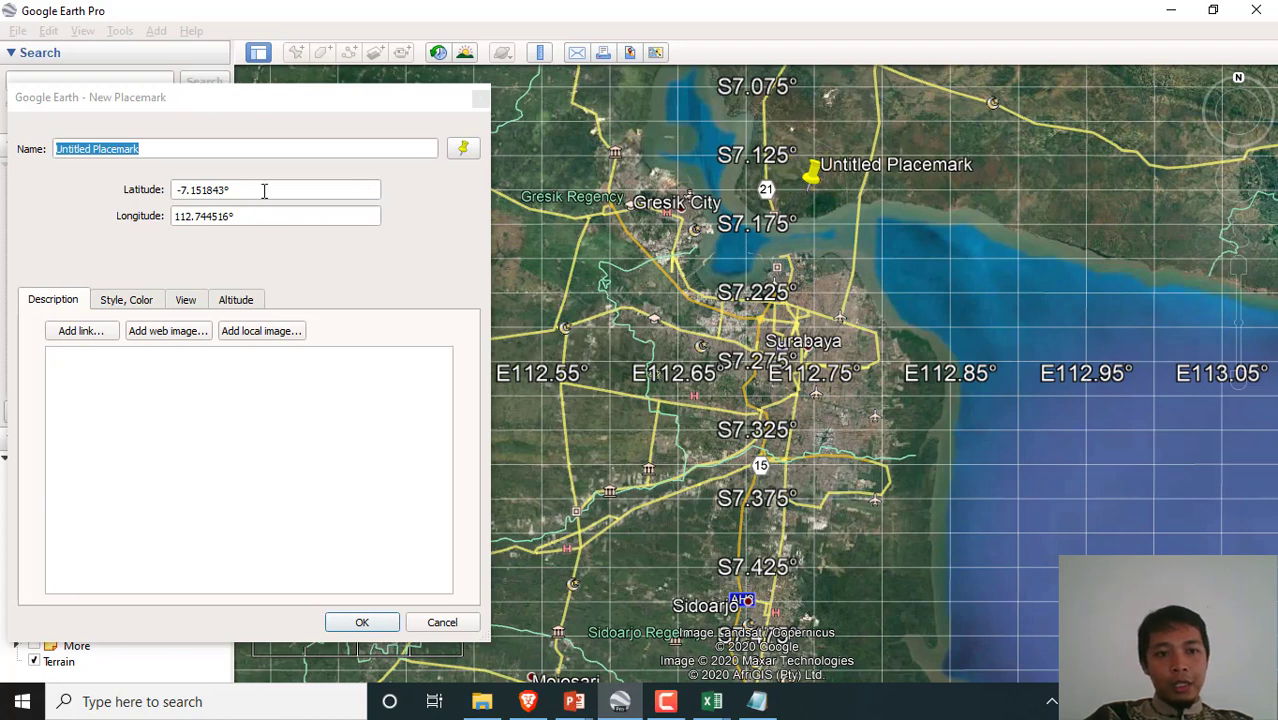
# Log the north latitude -7.151843 on the note's North line without the degree symbol.
pyautogui.moveTo(262, 191); pyautogui.dragTo(150, 196)
pyautogui.hotkey('ctrl', 'c')
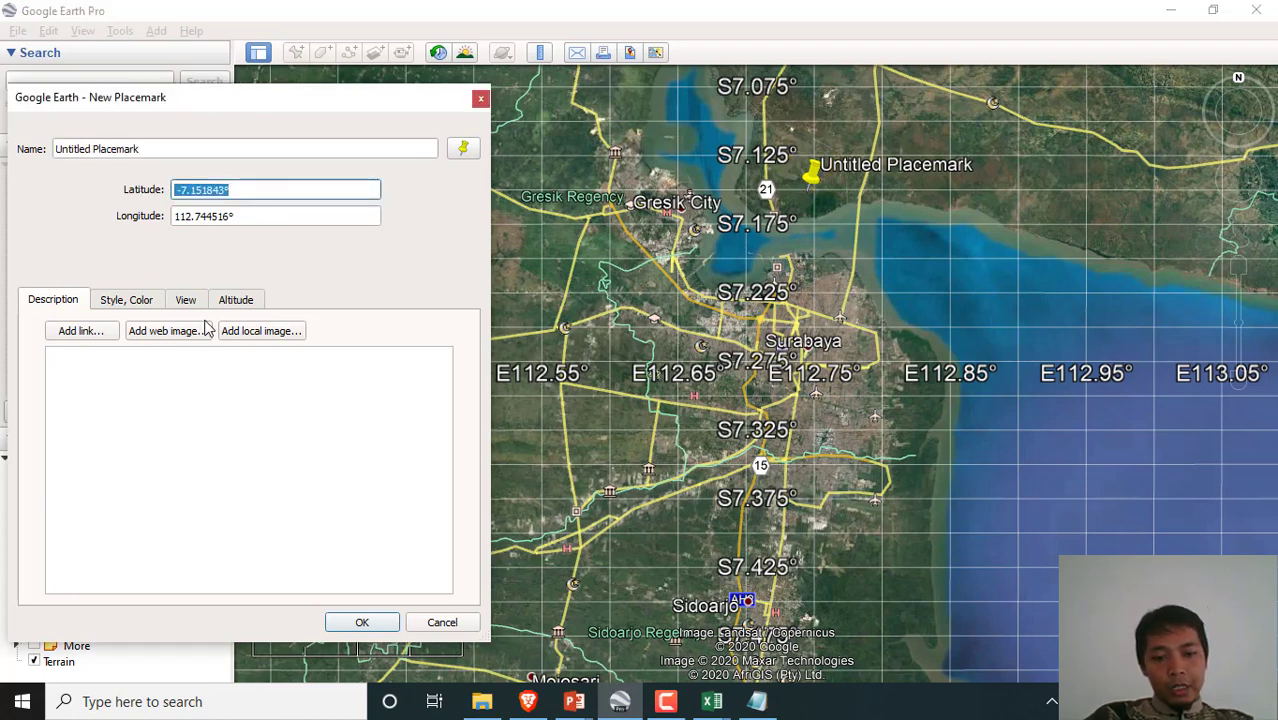
pyautogui.click(757, 701)
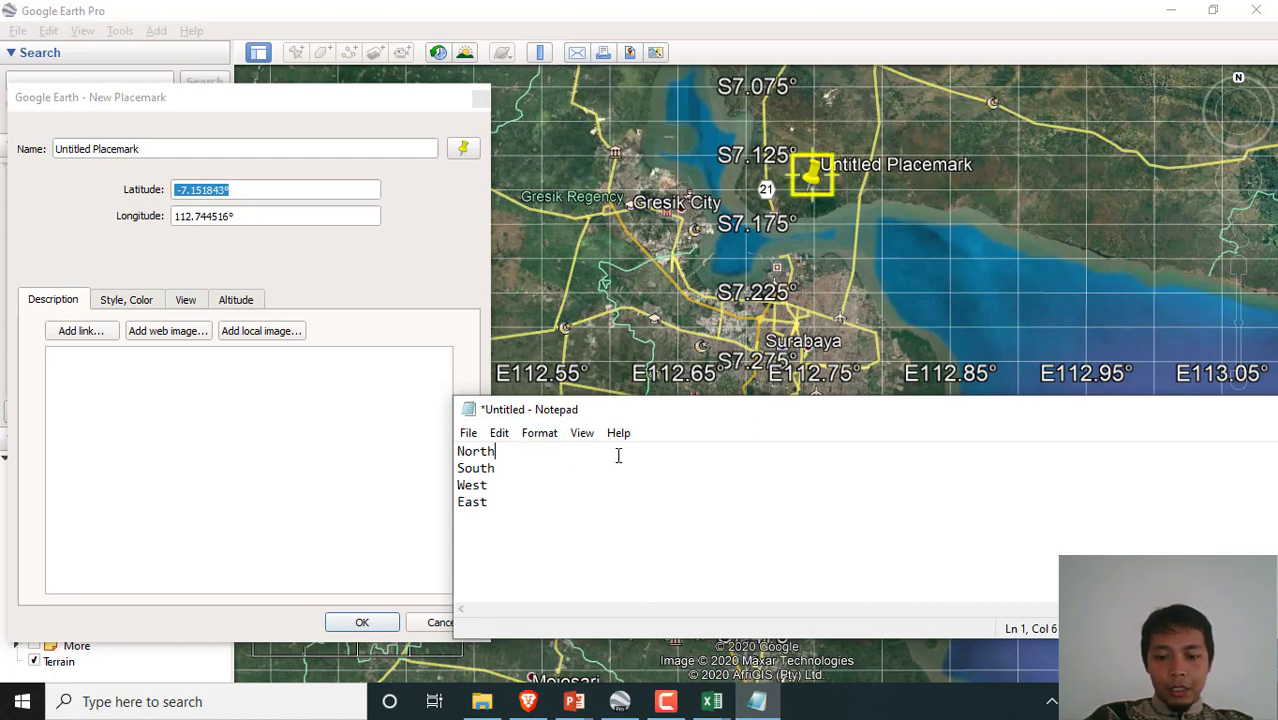
pyautogui.hotkey('ctrl', 'v')
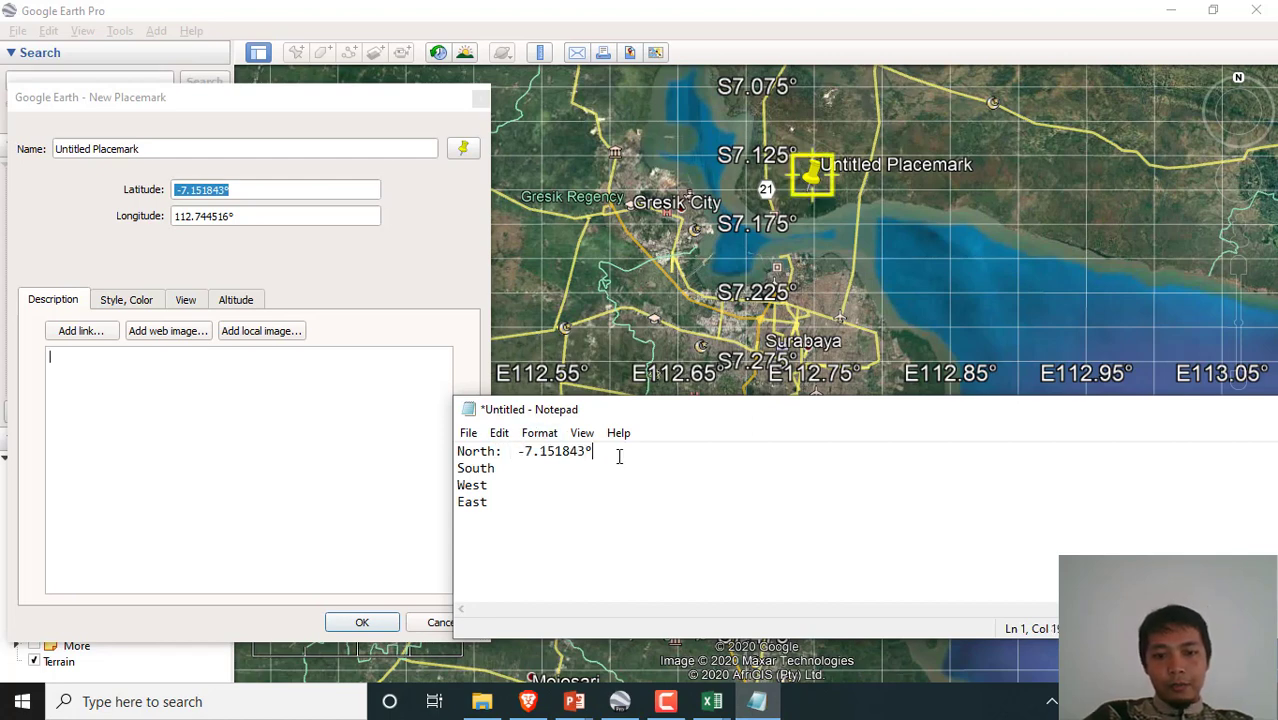
pyautogui.press('BackSpace')
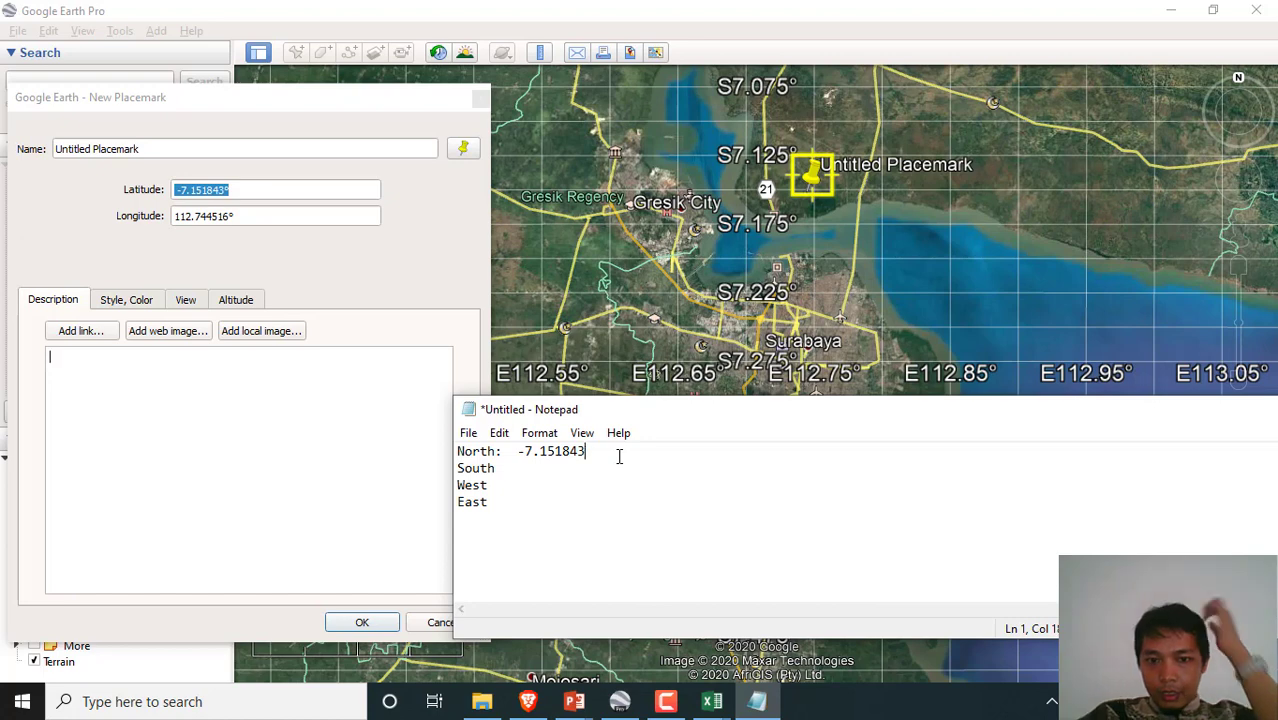
# Drag the placemark to southern Surabaya and log its latitude -7.378380 after South.
pyautogui.click(840, 86)
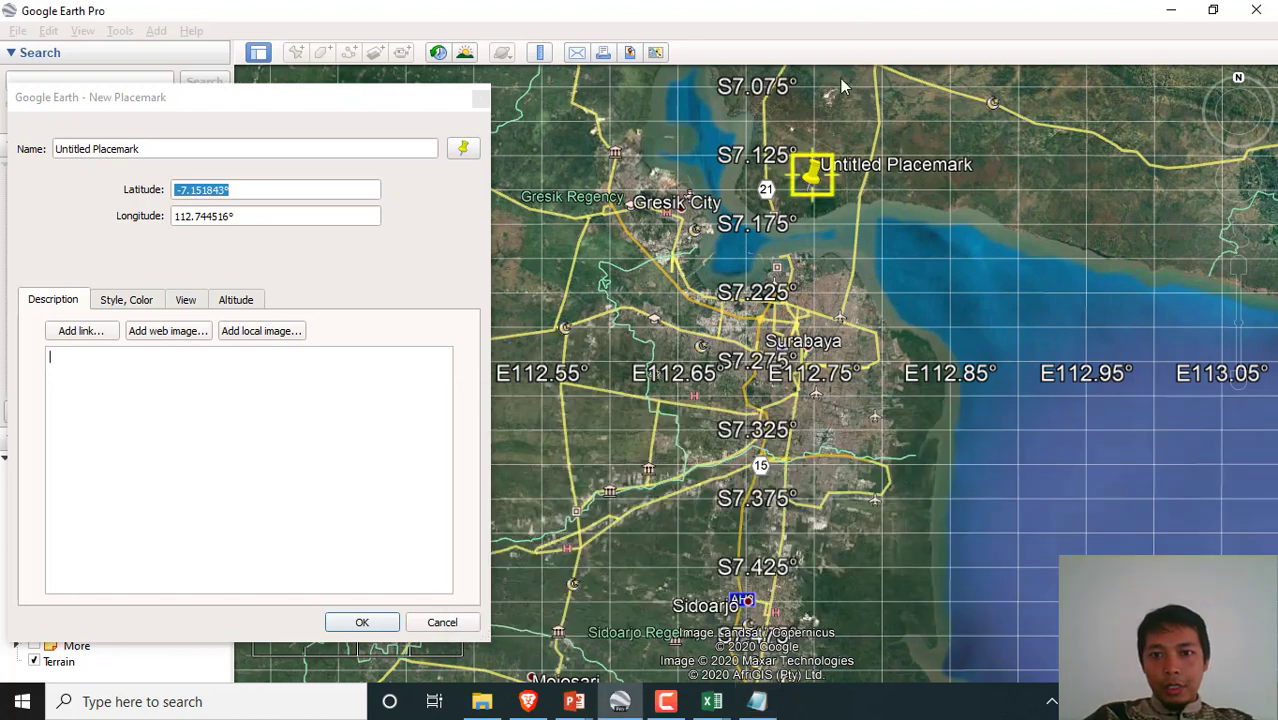
pyautogui.moveTo(812, 180); pyautogui.dragTo(766, 516)
pyautogui.moveTo(248, 189); pyautogui.dragTo(163, 181)
pyautogui.hotkey('ctrl', 'c')
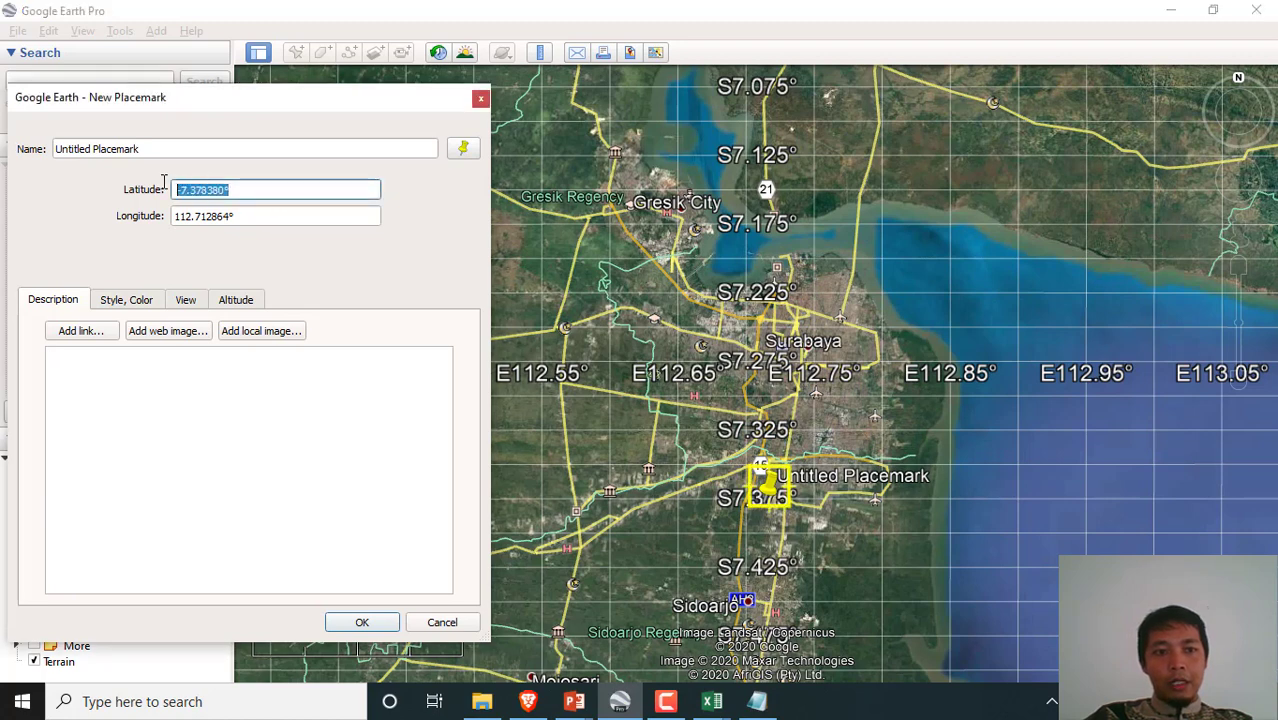
pyautogui.click(283, 400)
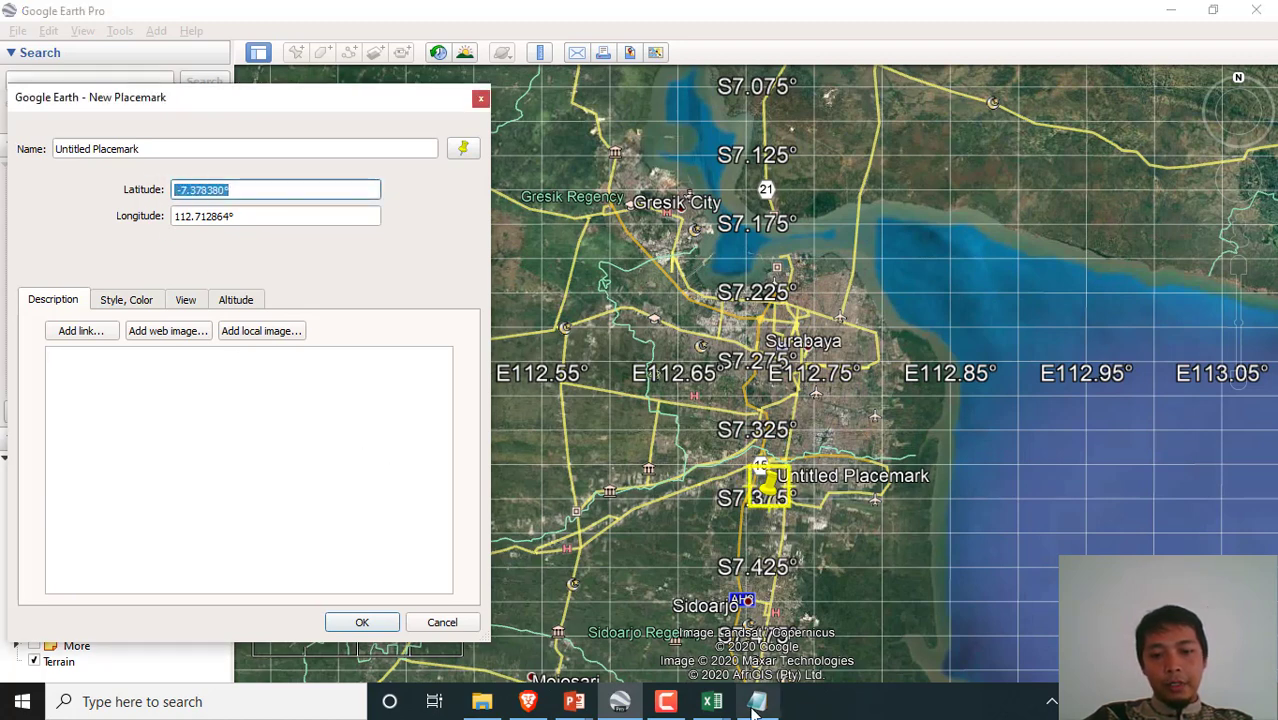
pyautogui.click(757, 701)
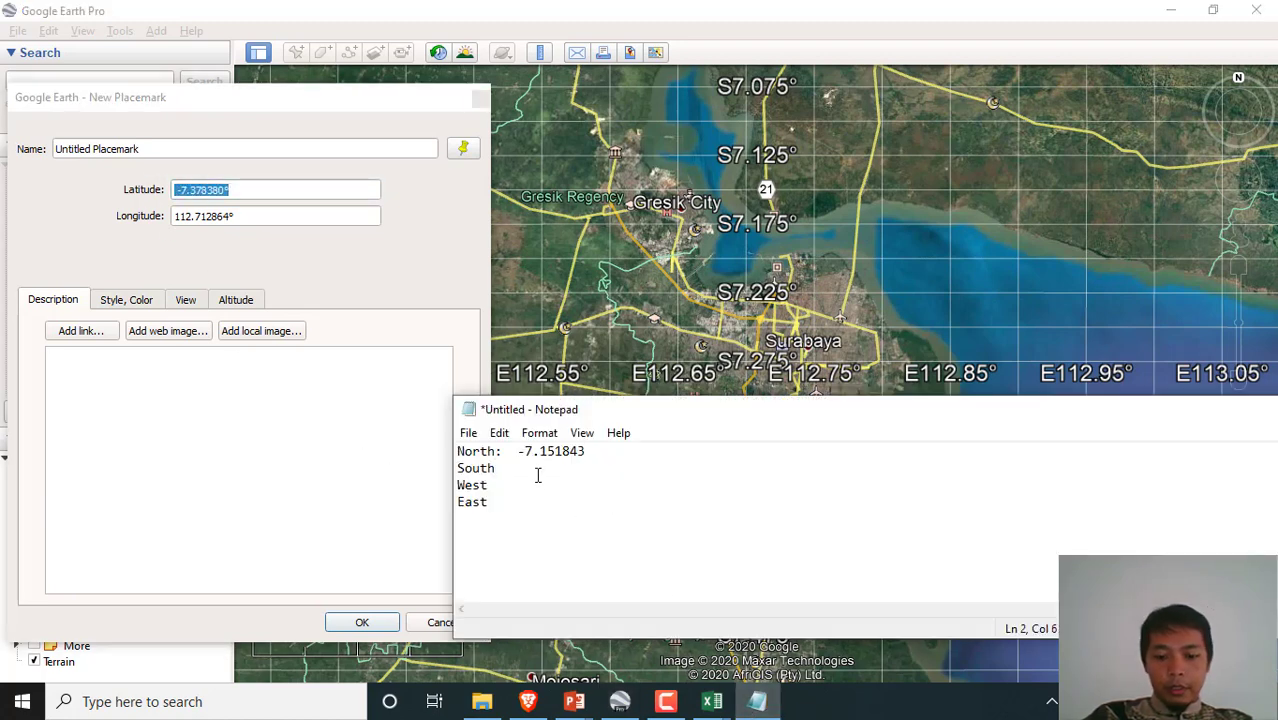
pyautogui.hotkey('ctrl', 'v')
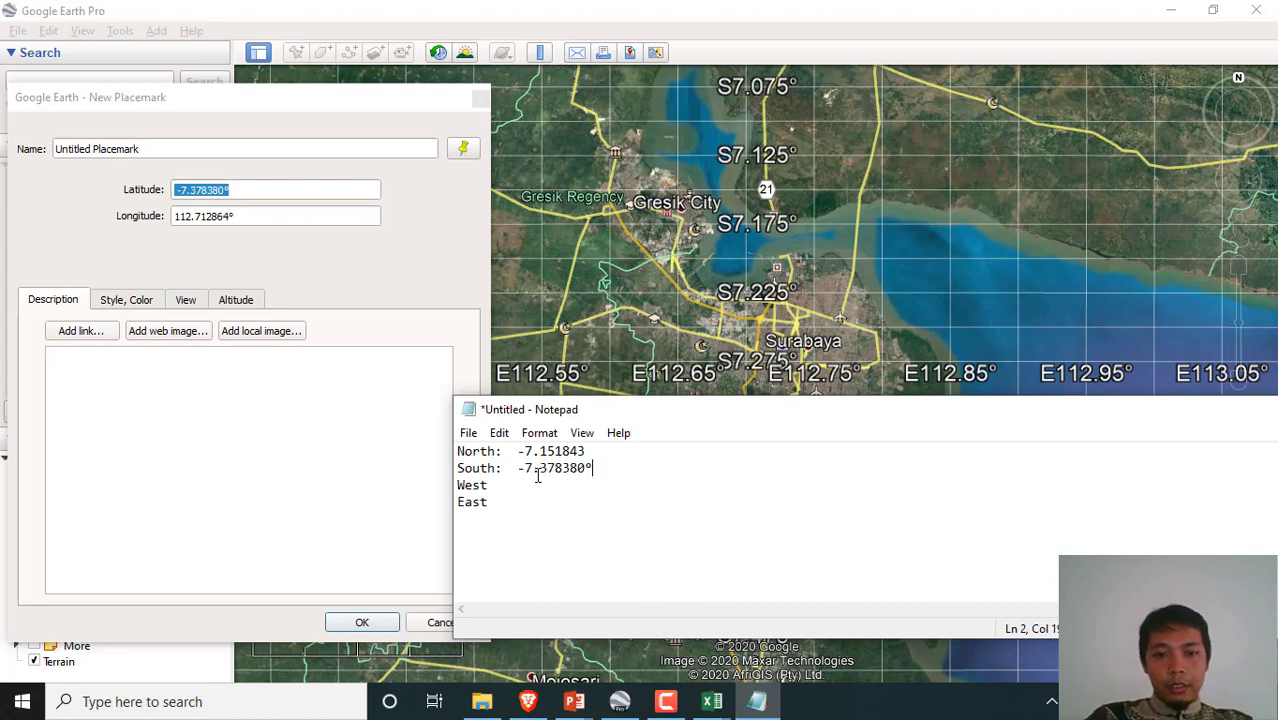
pyautogui.click(497, 484)
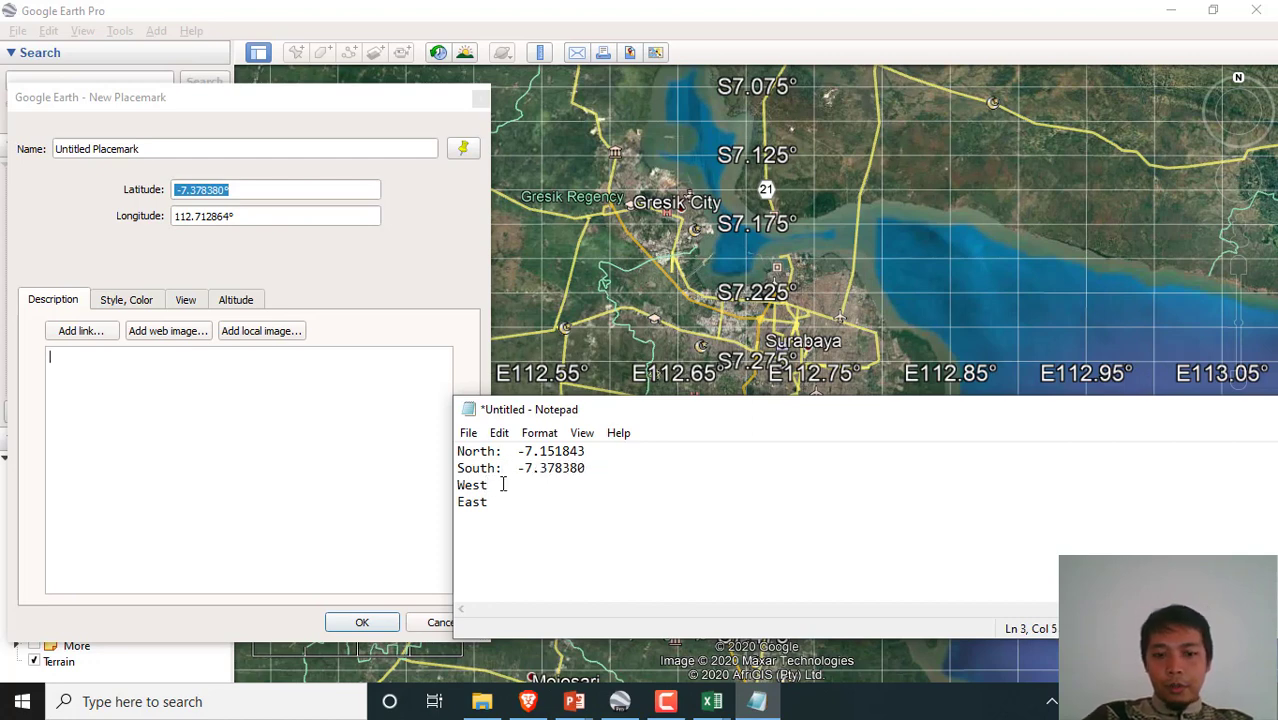
pyautogui.click(813, 12)
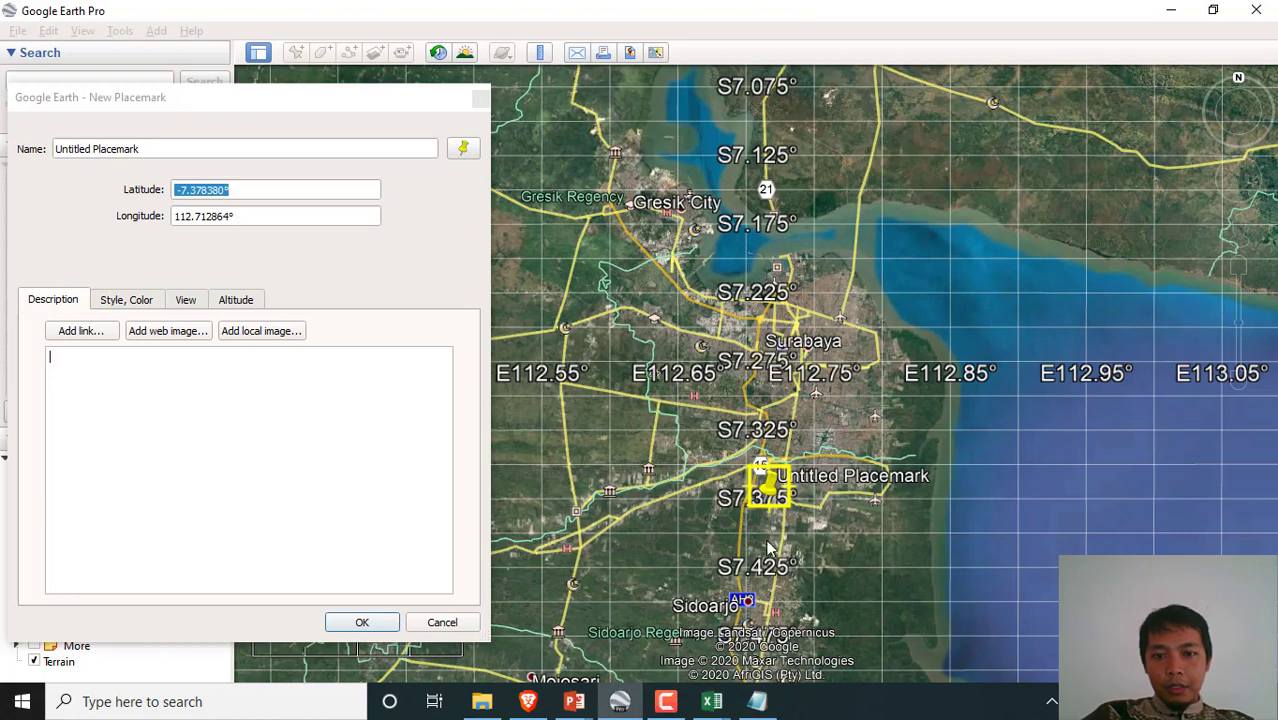
# Drag the placemark to Surabaya's west edge and log longitude 112.569068 after West.
pyautogui.moveTo(762, 490); pyautogui.dragTo(568, 342)
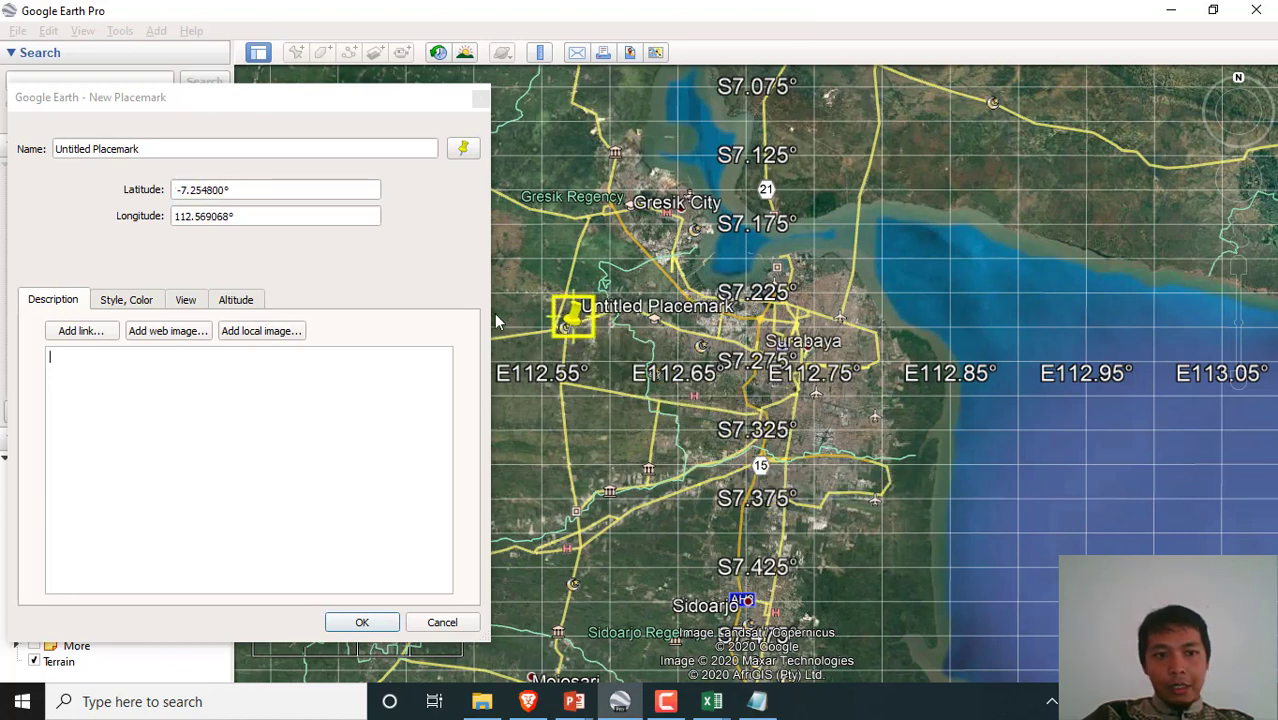
pyautogui.moveTo(257, 211); pyautogui.dragTo(135, 206)
pyautogui.hotkey('ctrl', 'c')
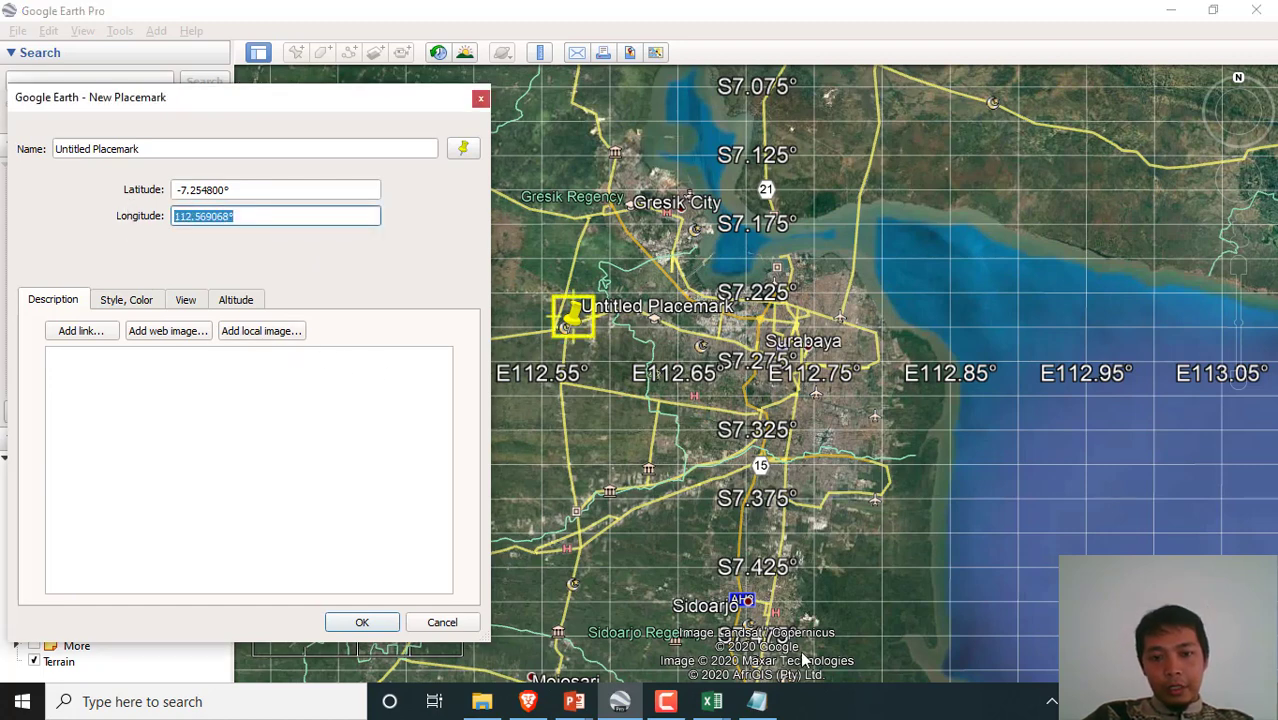
pyautogui.click(757, 701)
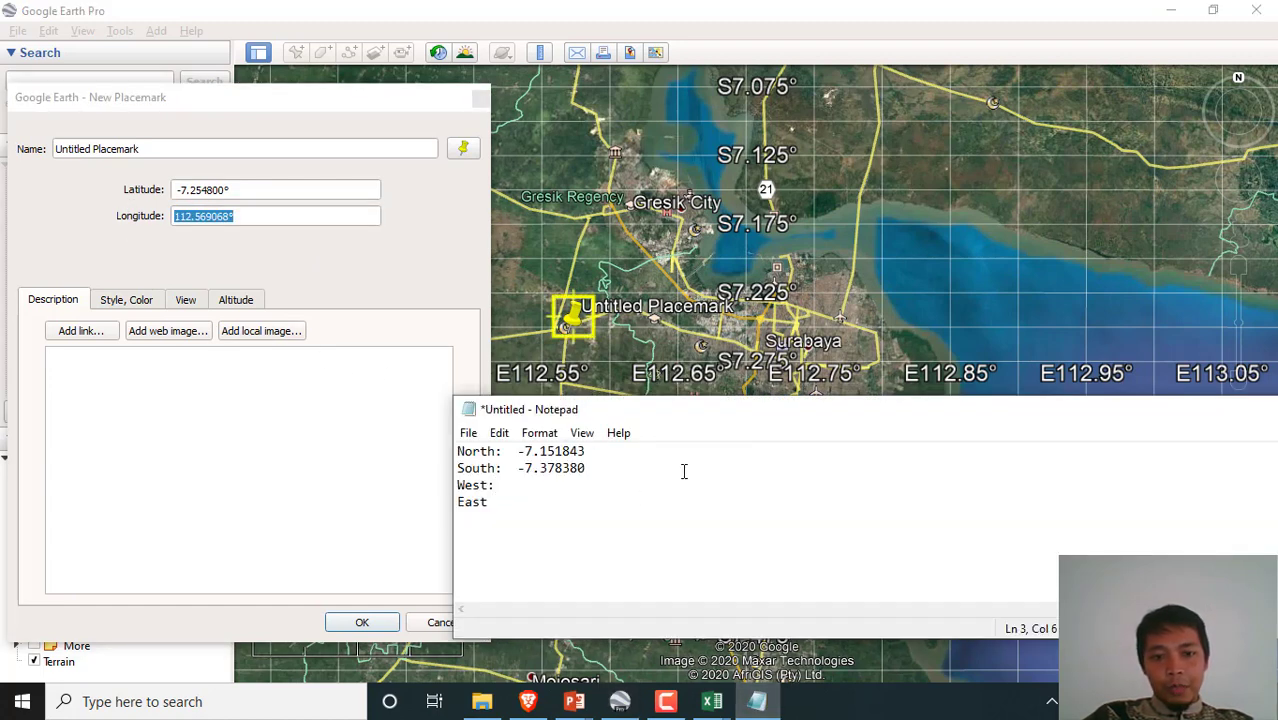
pyautogui.hotkey('ctrl', 'v')
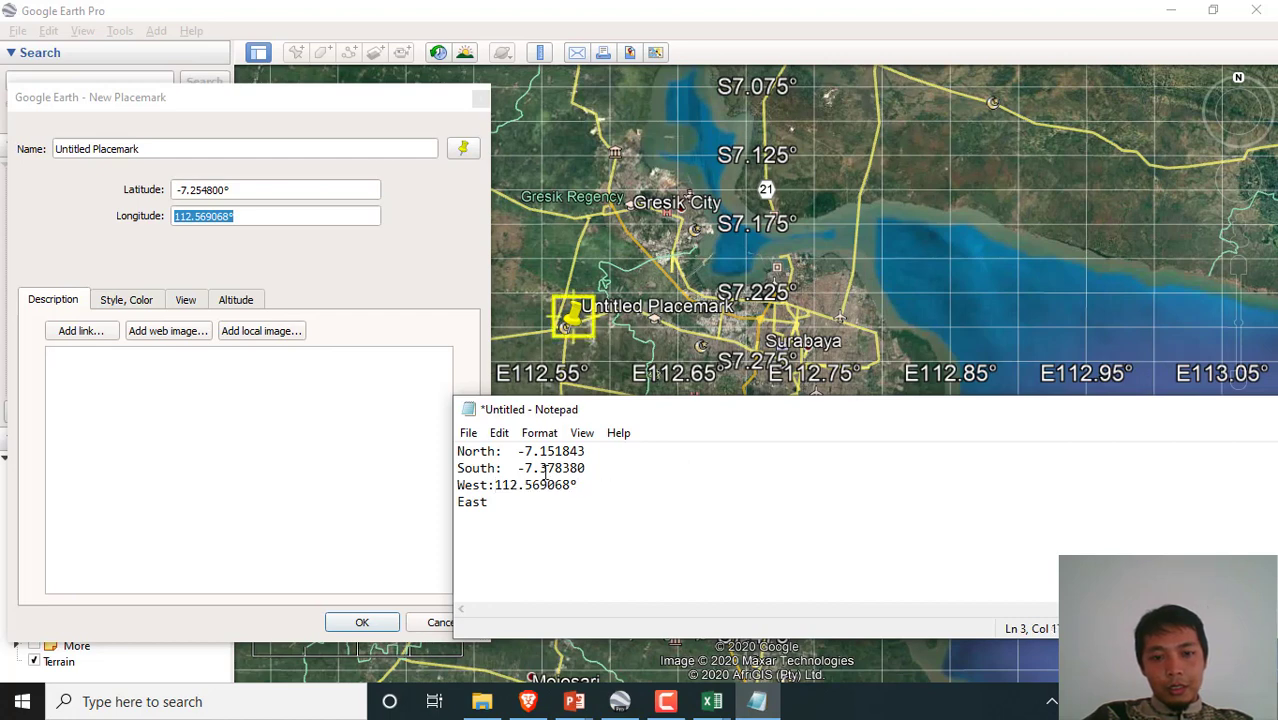
pyautogui.press('BackSpace')
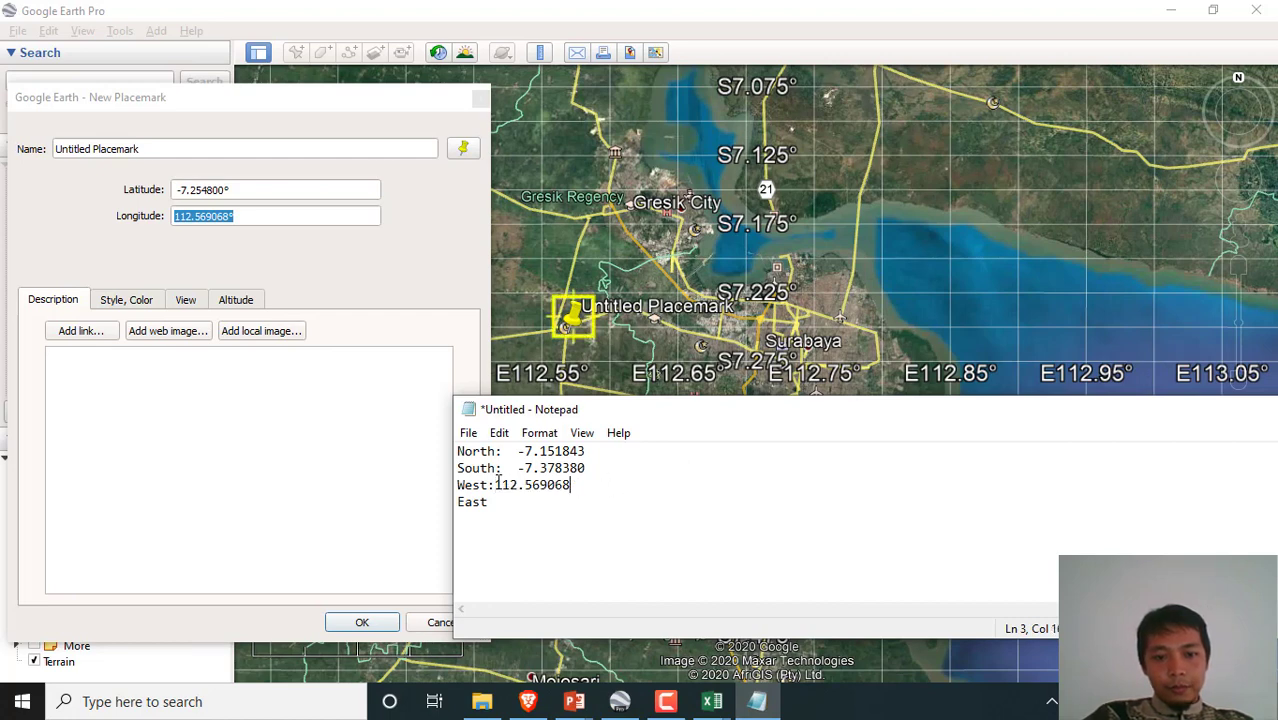
pyautogui.click(497, 484)
pyautogui.click(522, 528)
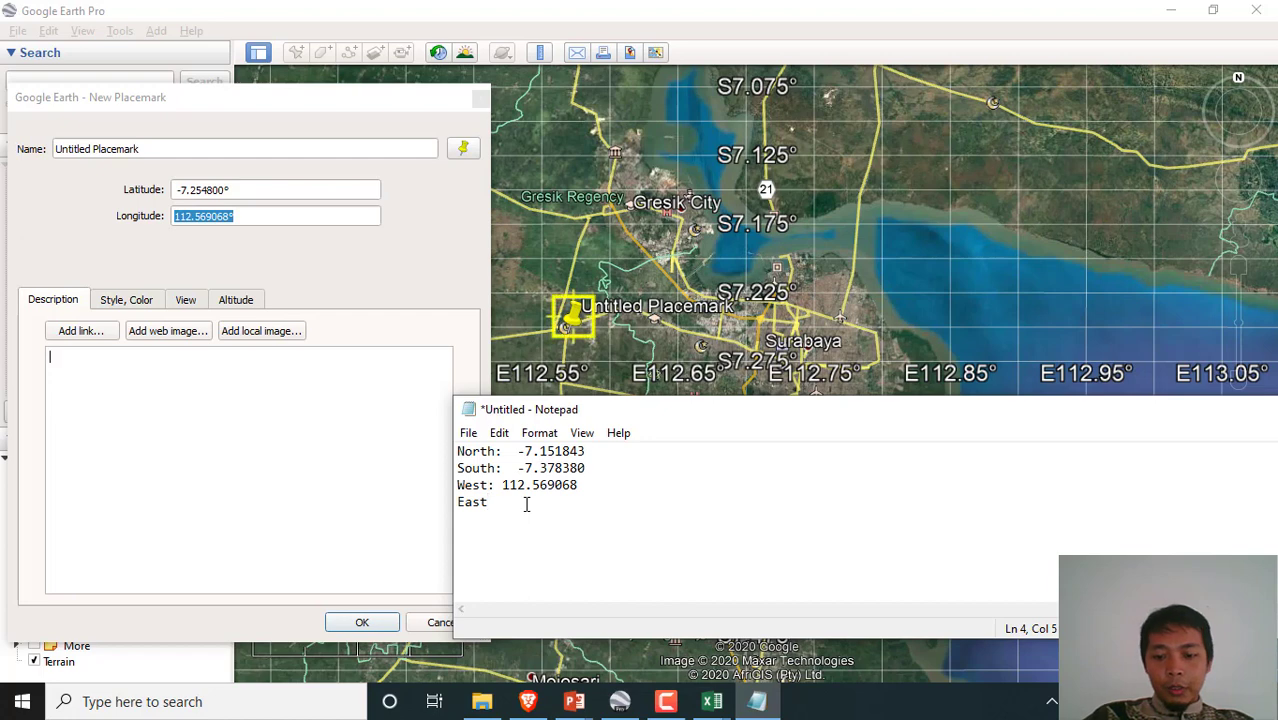
# Drag the placemark east over the sea and log longitude 112.891860 after East.
pyautogui.click(617, 8)
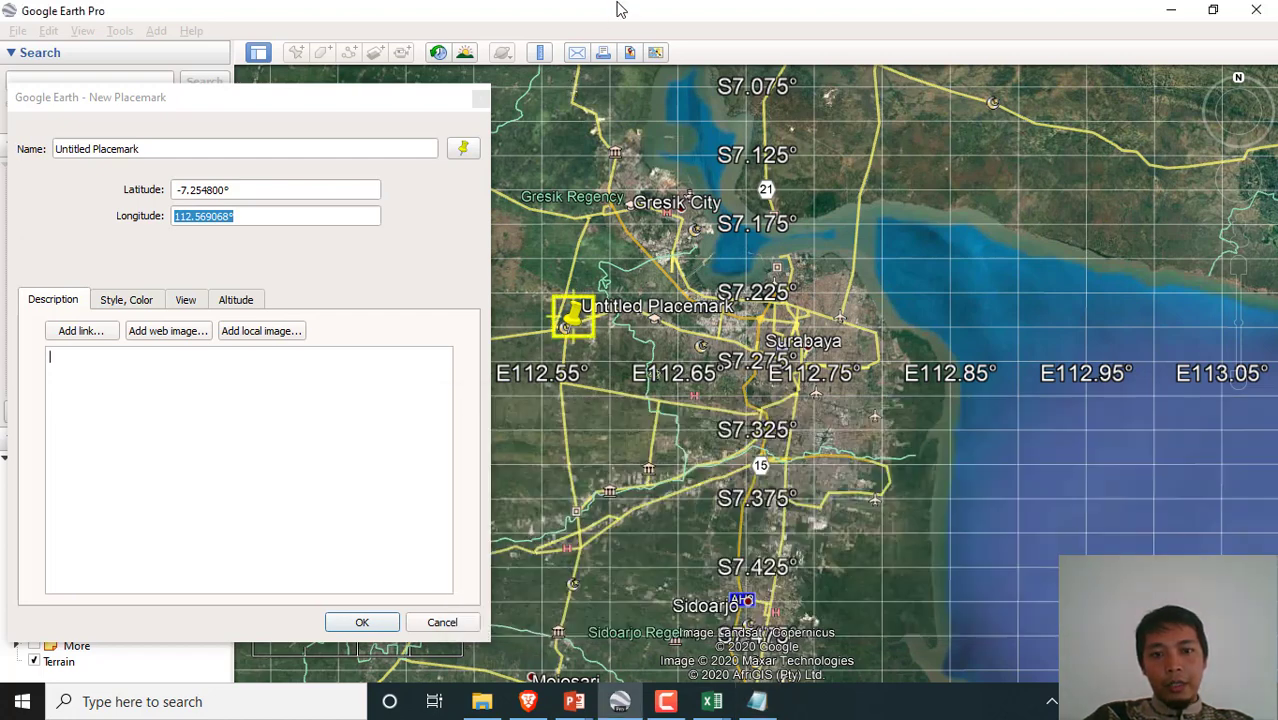
pyautogui.moveTo(568, 342); pyautogui.dragTo(1010, 373)
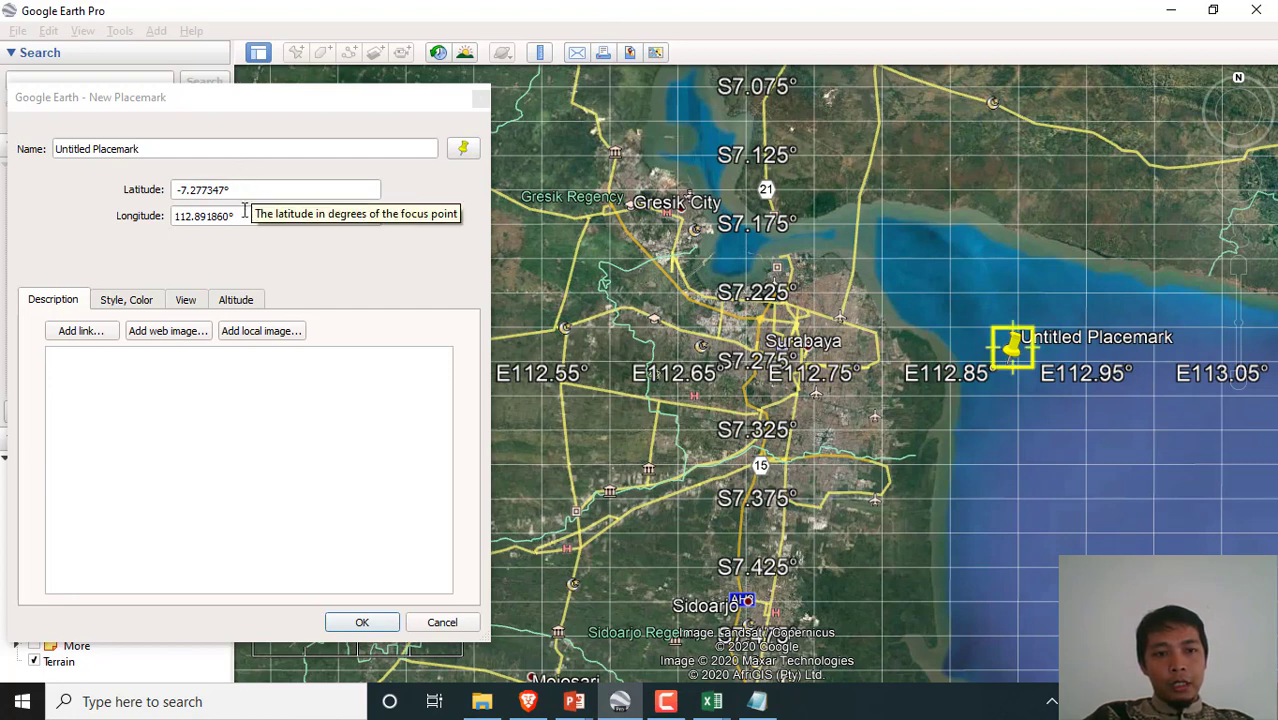
pyautogui.doubleClick(186, 215)
pyautogui.hotkey('ctrl', 'c')
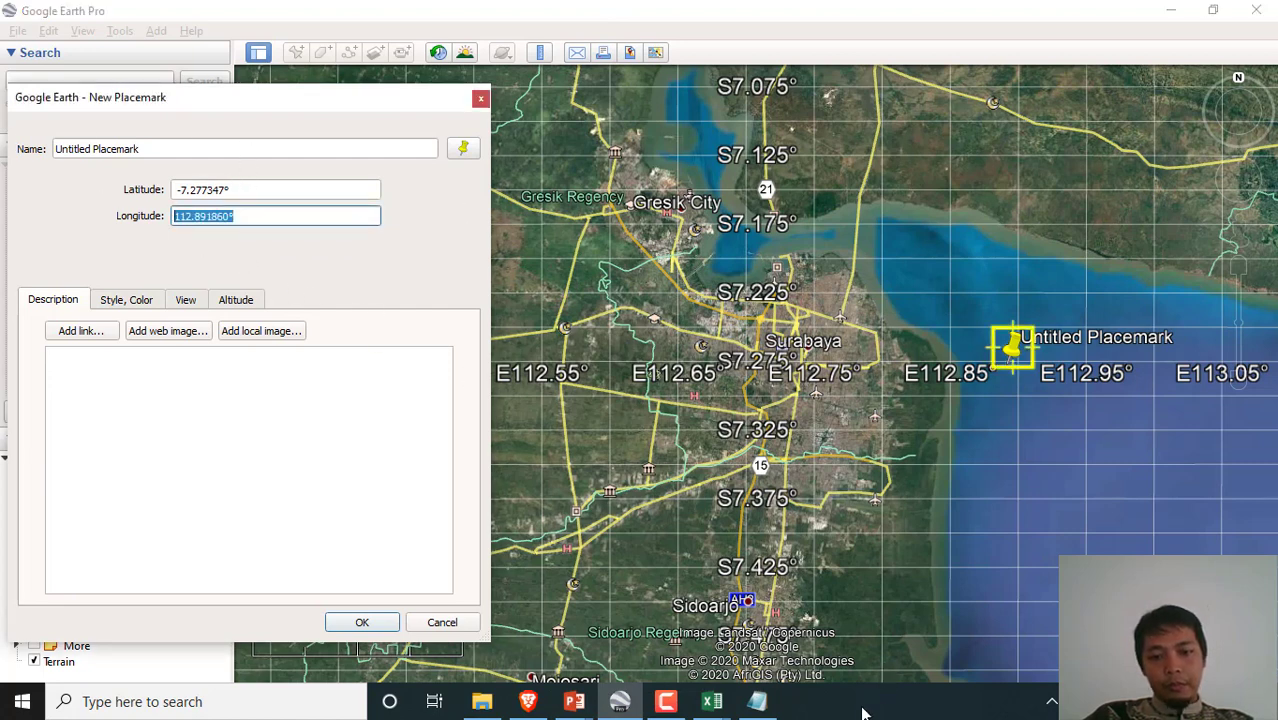
pyautogui.click(757, 701)
pyautogui.hotkey('ctrl', 'v')
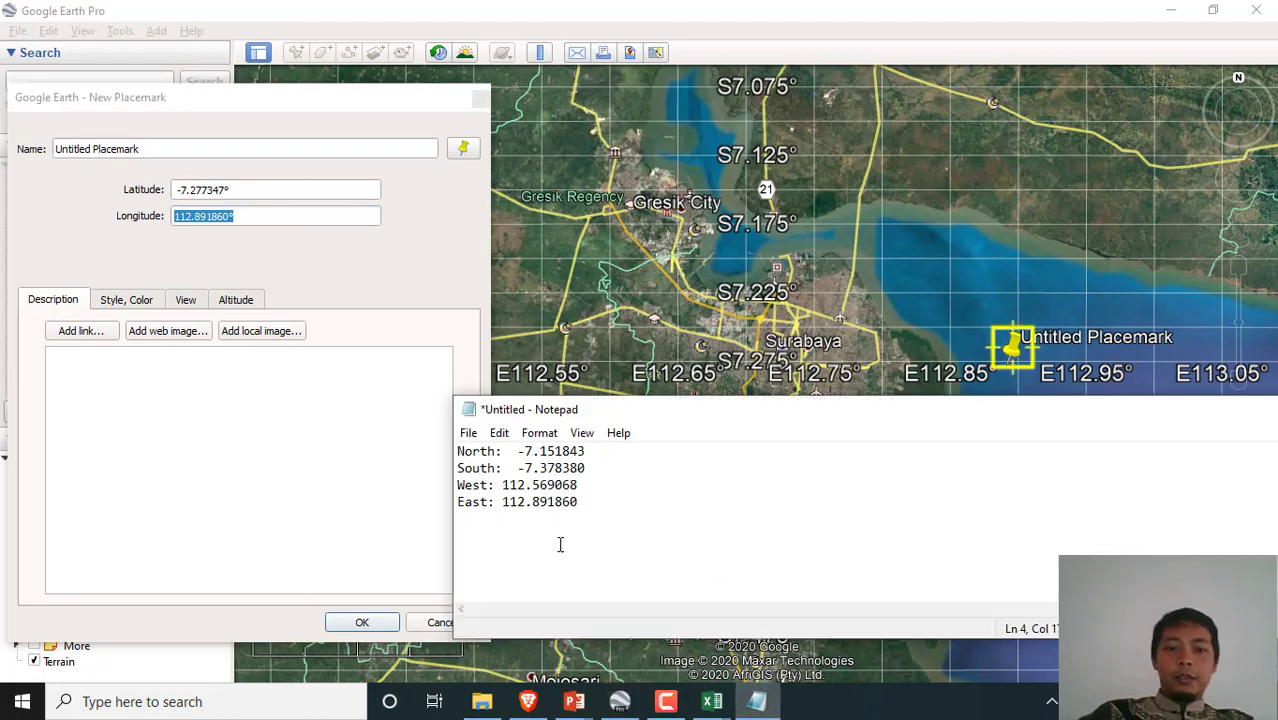
pyautogui.moveTo(715, 424); pyautogui.dragTo(544, 286)
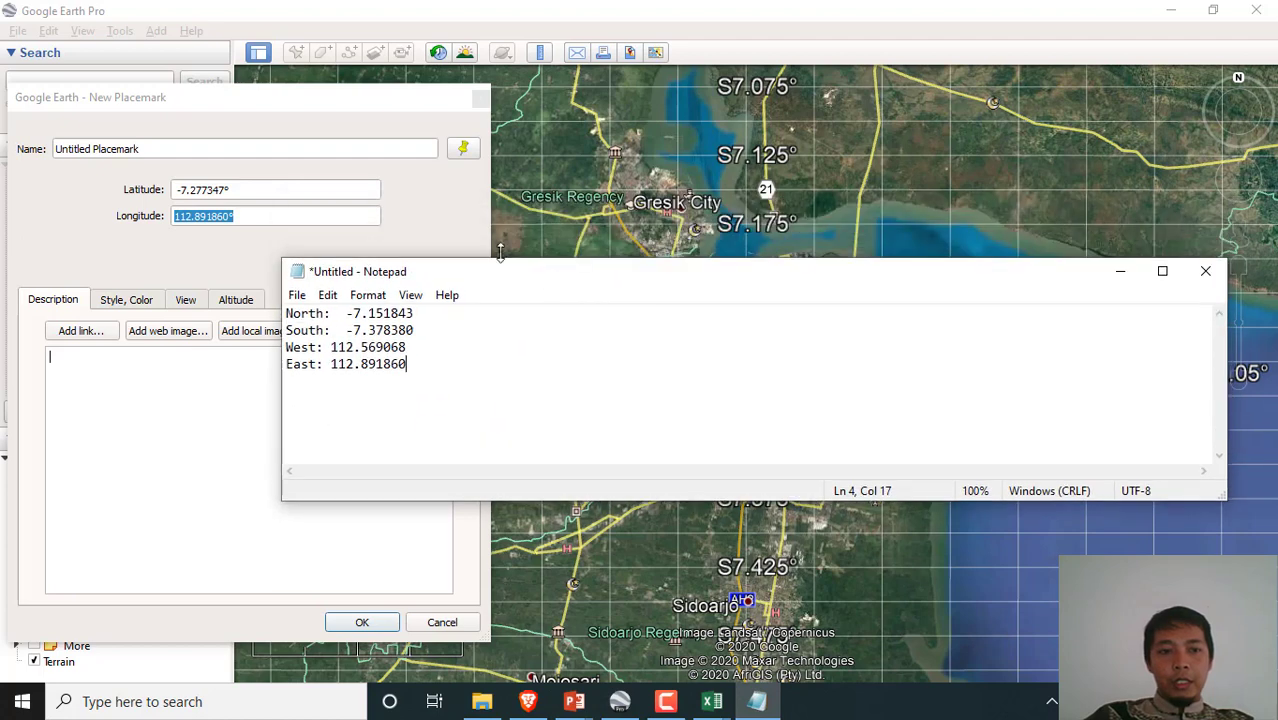
# Cancel the placemark dialog, quit Google Earth and close the Pembagian daerah workbook.
pyautogui.click(481, 103)
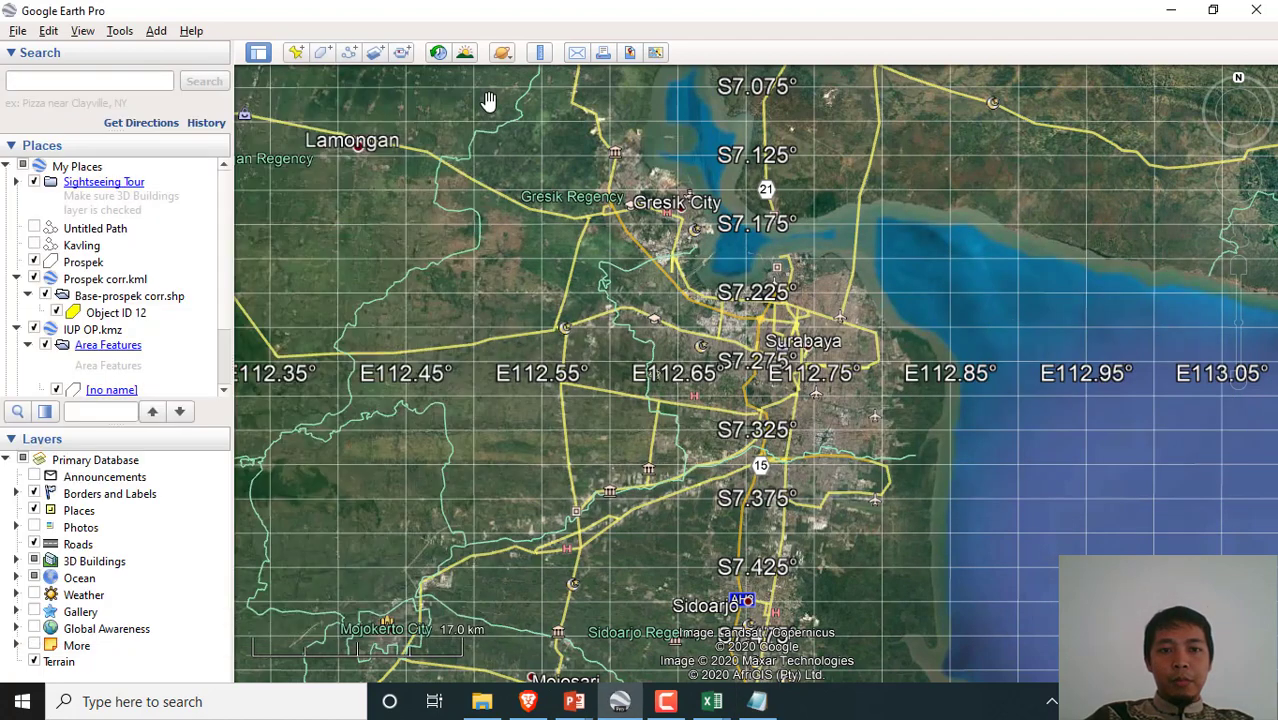
pyautogui.click(1253, 11)
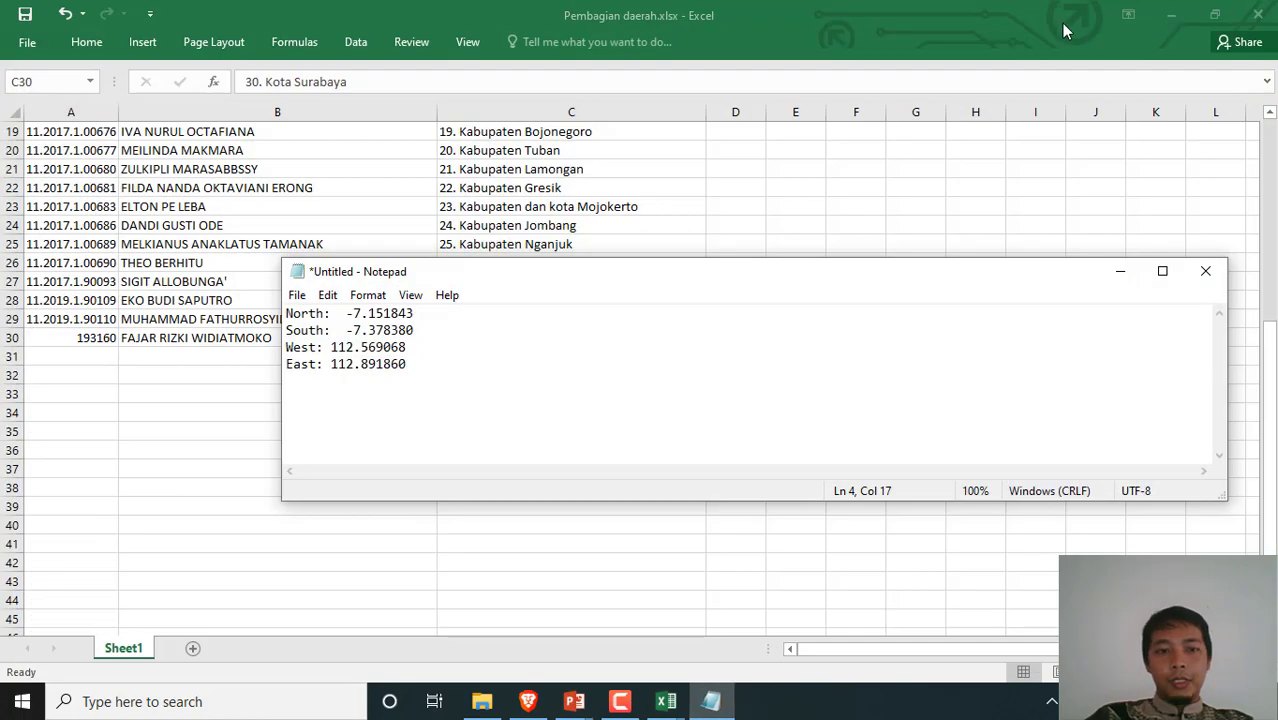
pyautogui.click(988, 17)
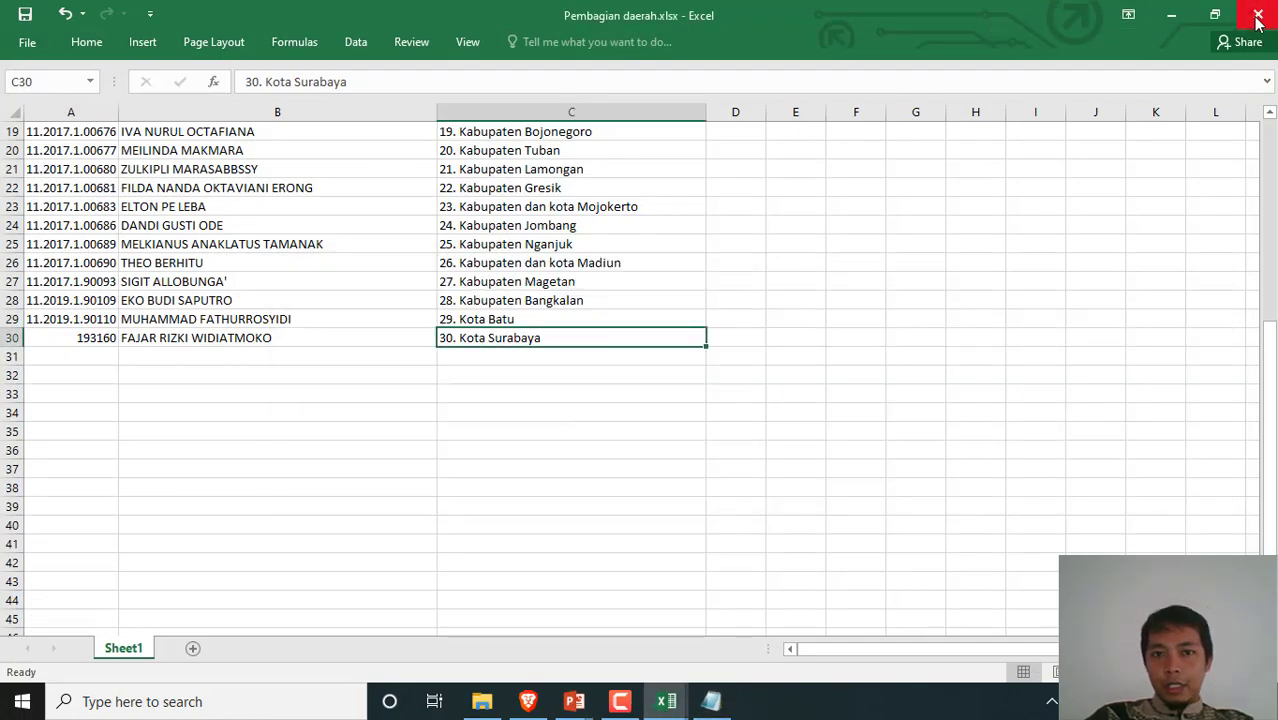
pyautogui.click(1258, 16)
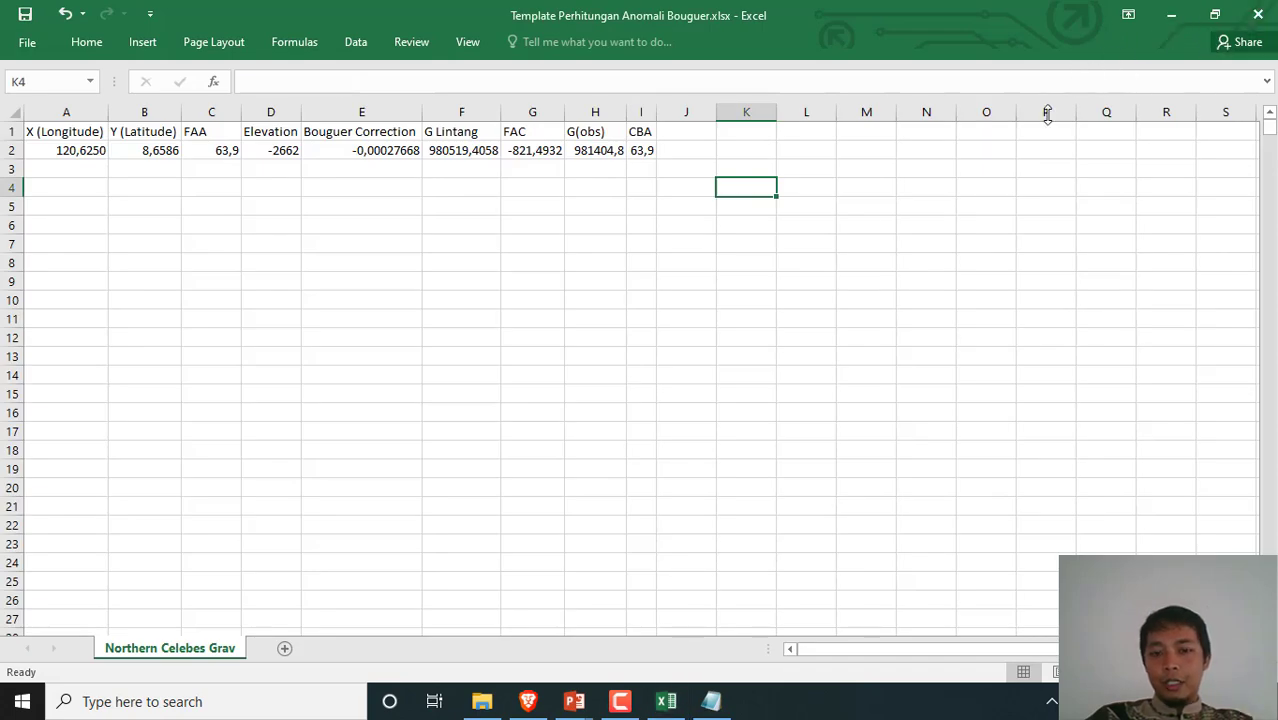
# Close the old XYZ data tab and try opening 'ucsdtopex..edu' in a new tab.
pyautogui.click(528, 701)
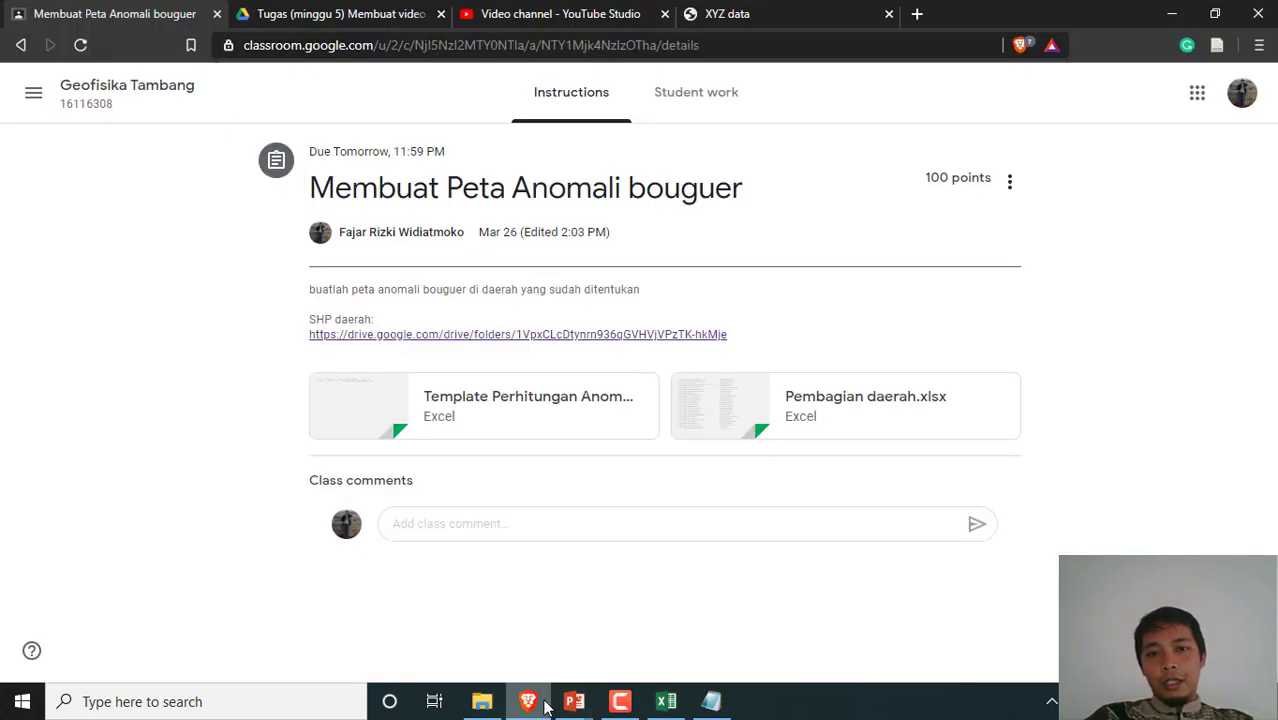
pyautogui.click(889, 14)
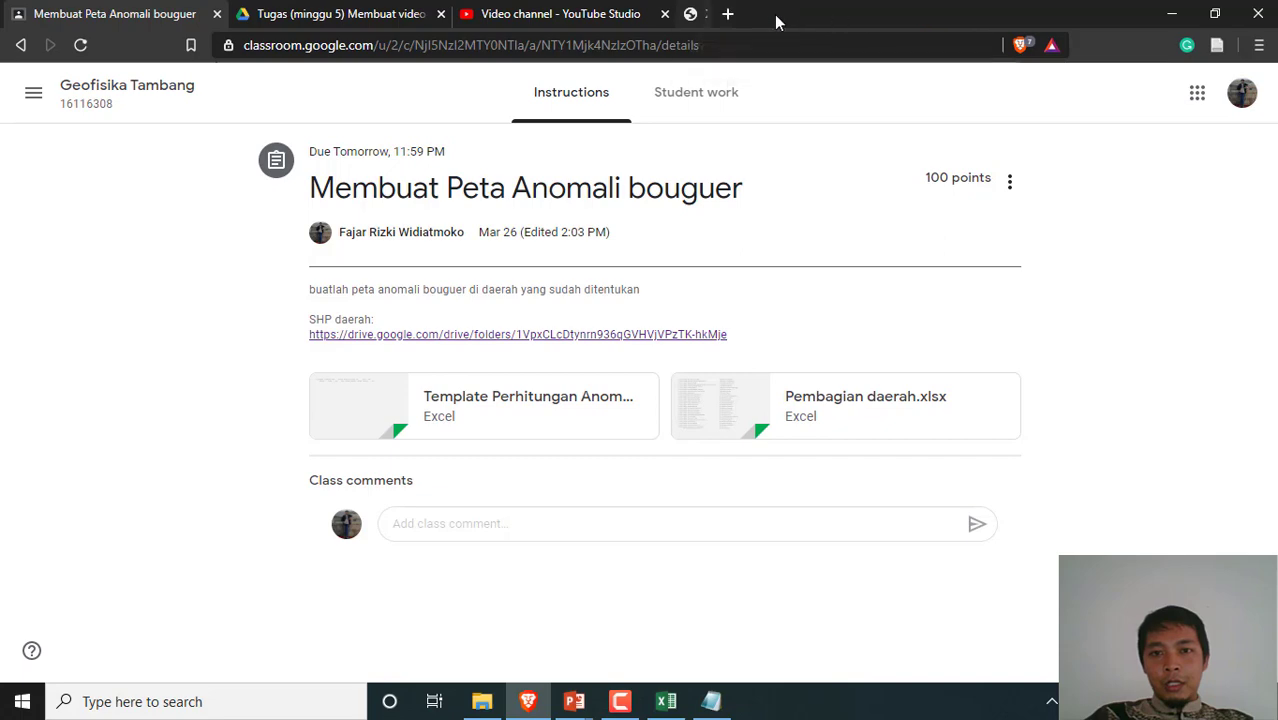
pyautogui.click(697, 14)
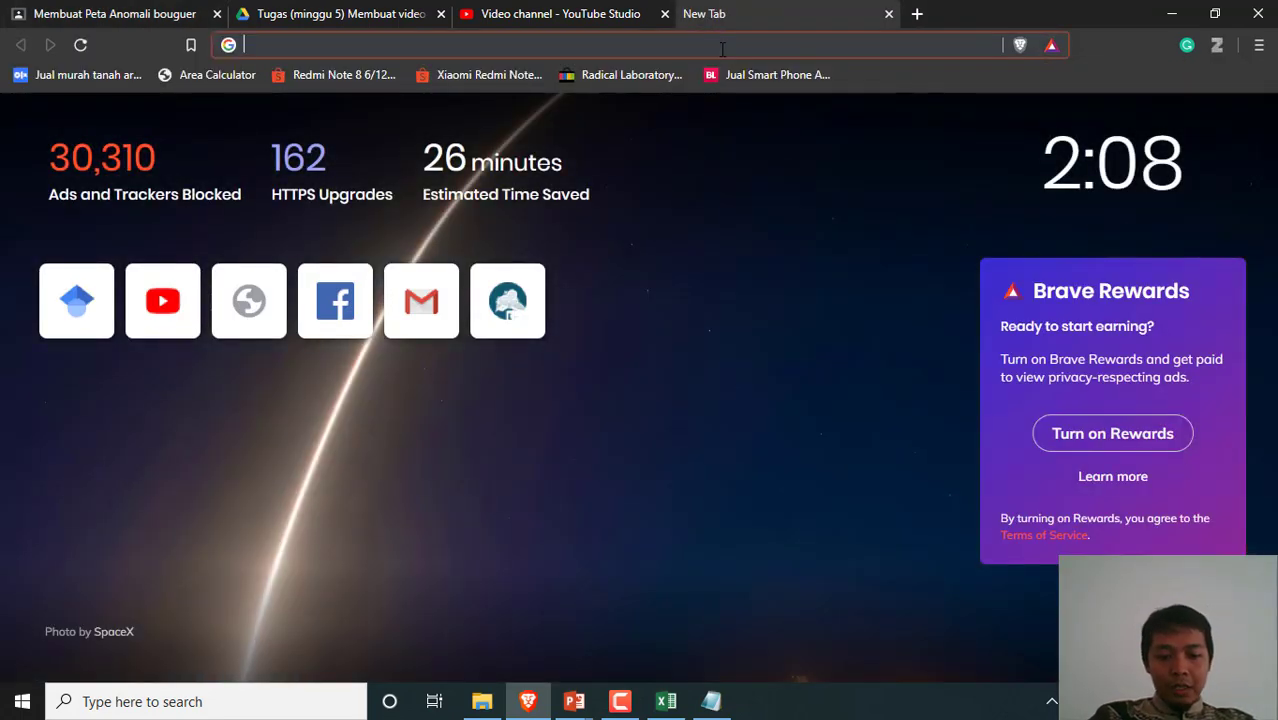
pyautogui.write('ucsd')
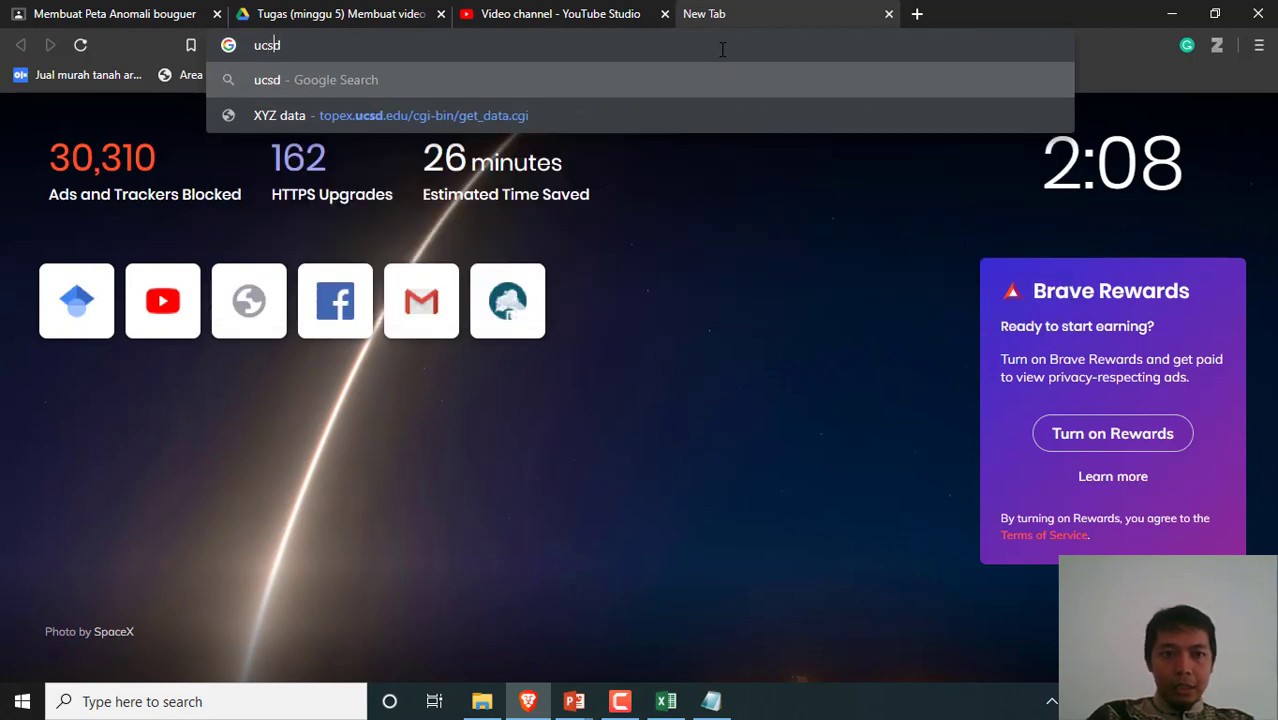
pyautogui.write('tope')
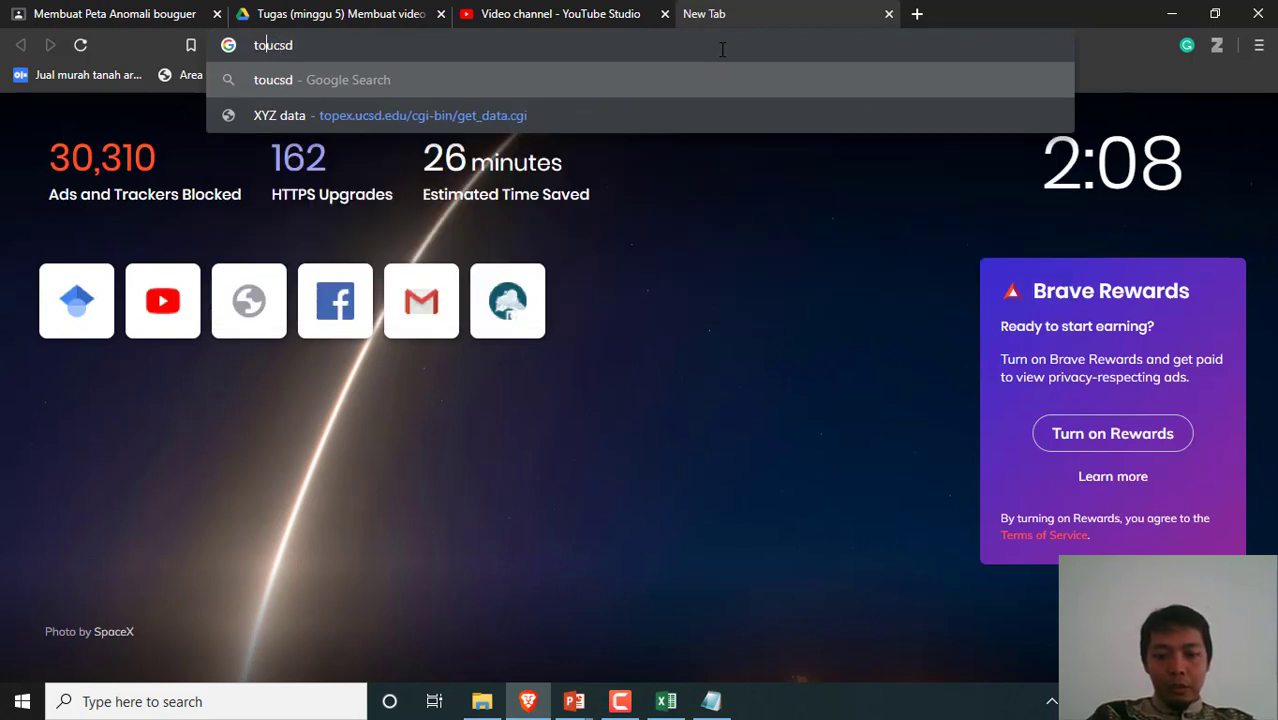
pyautogui.write('x')
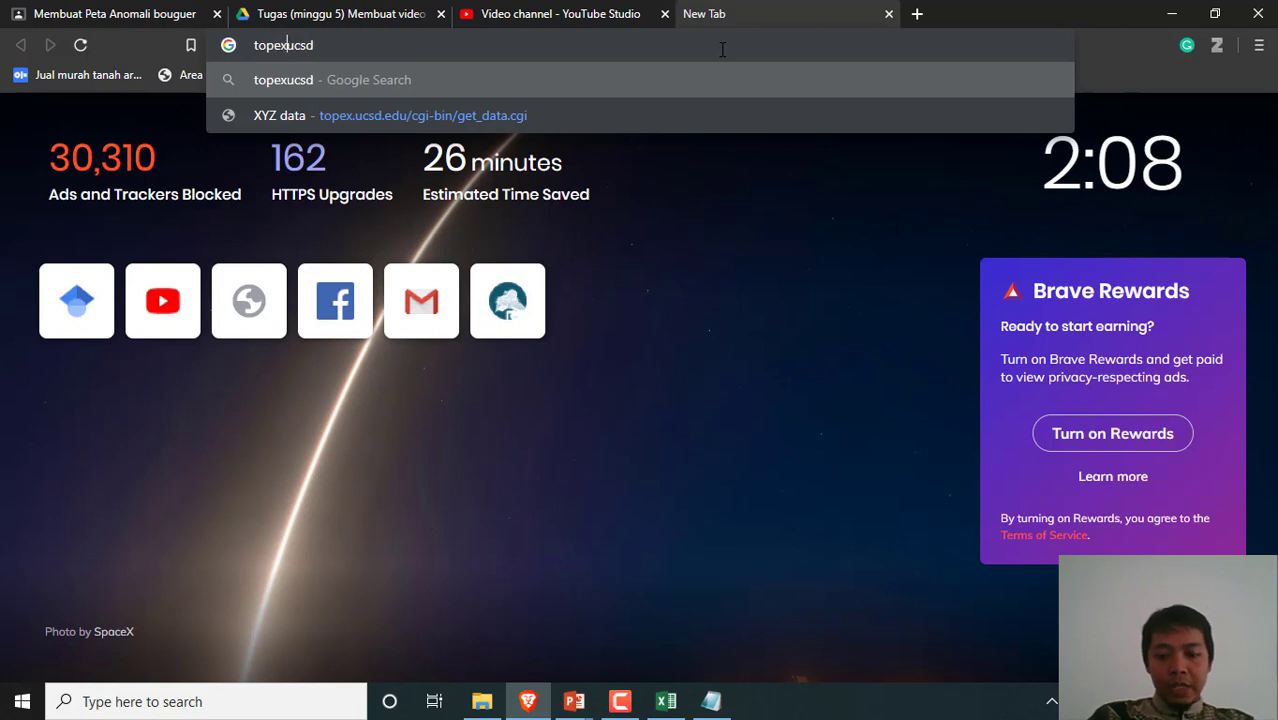
pyautogui.write('.')
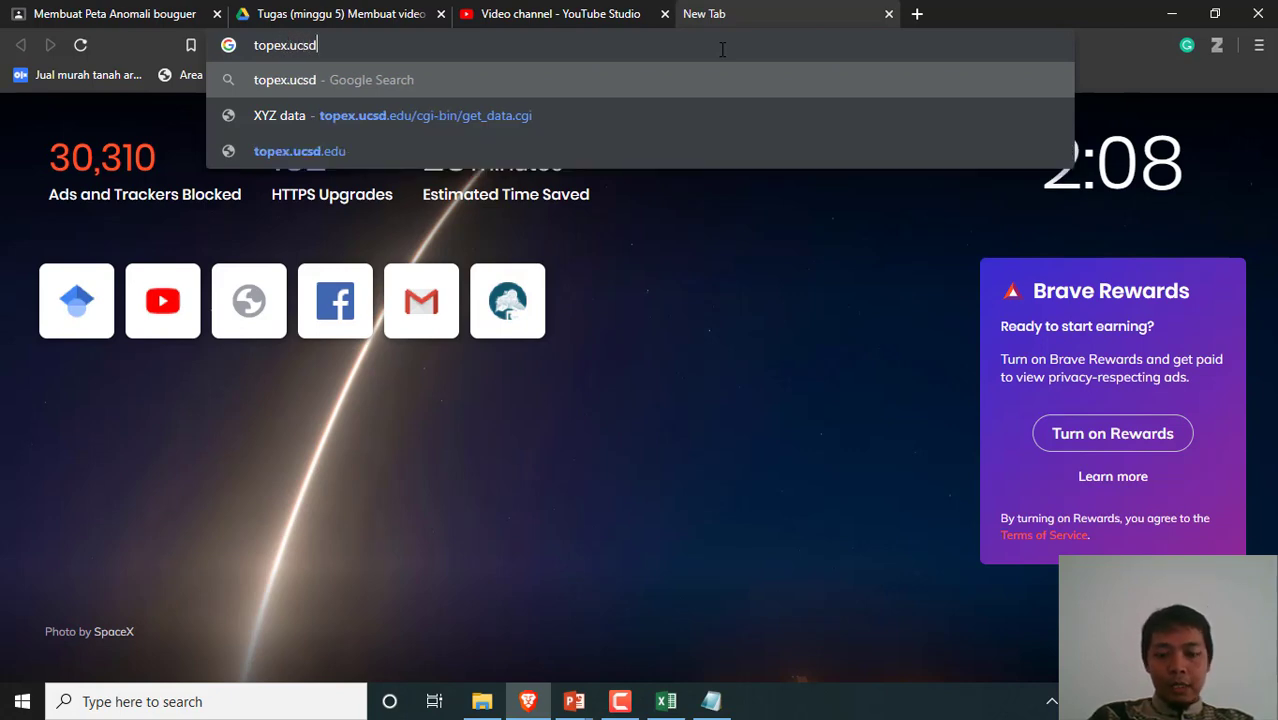
pyautogui.write('.edu')
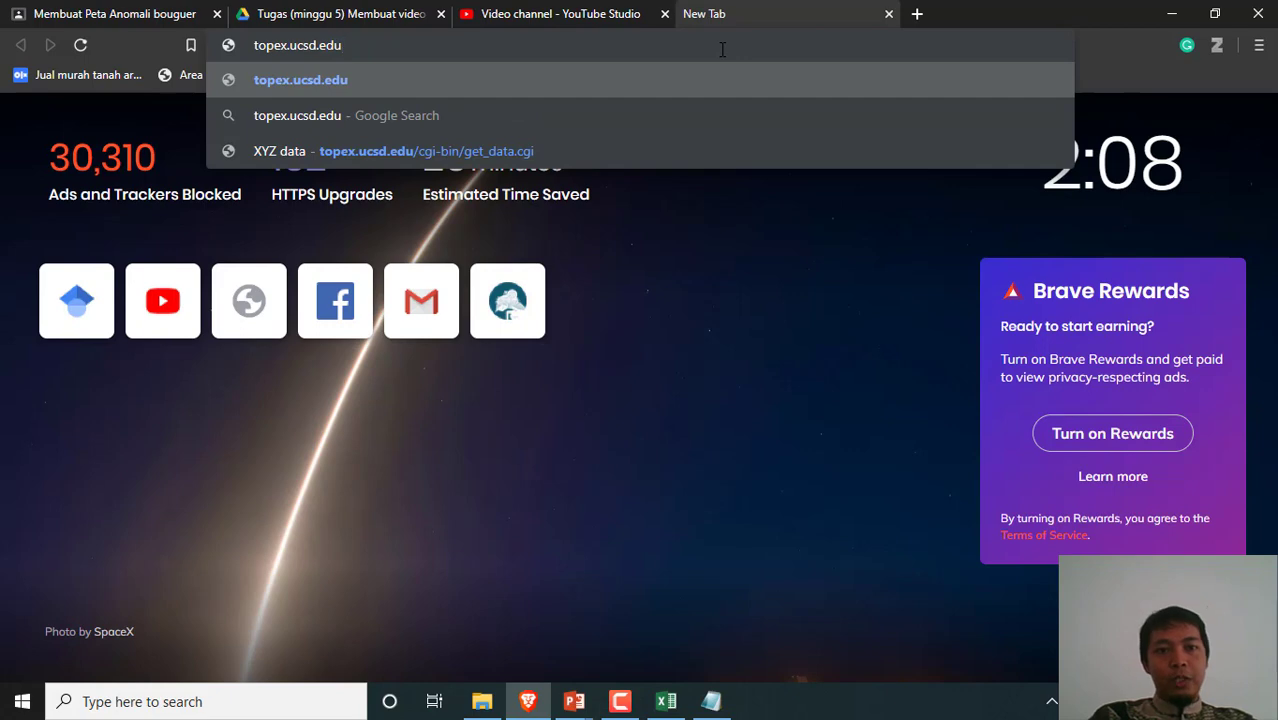
pyautogui.press('Return')
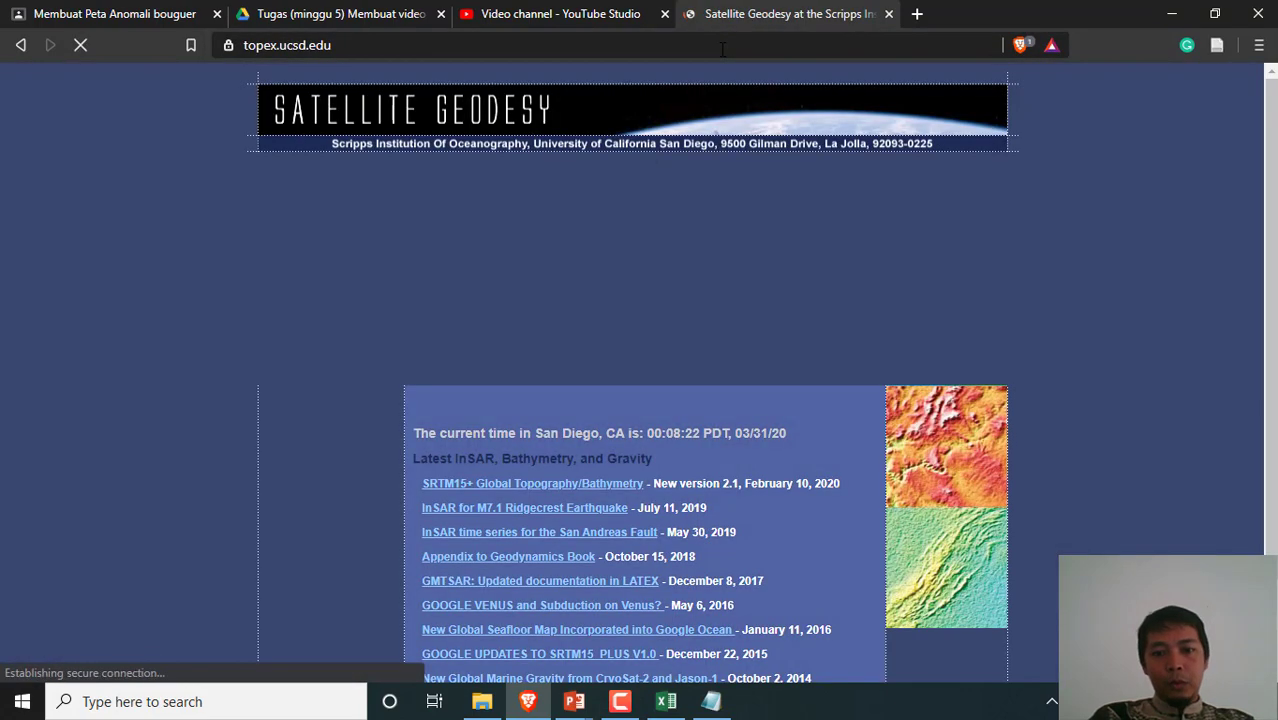
# Search Google for 'topex ucsd' and open the XYZ data result.
pyautogui.click(22, 45)
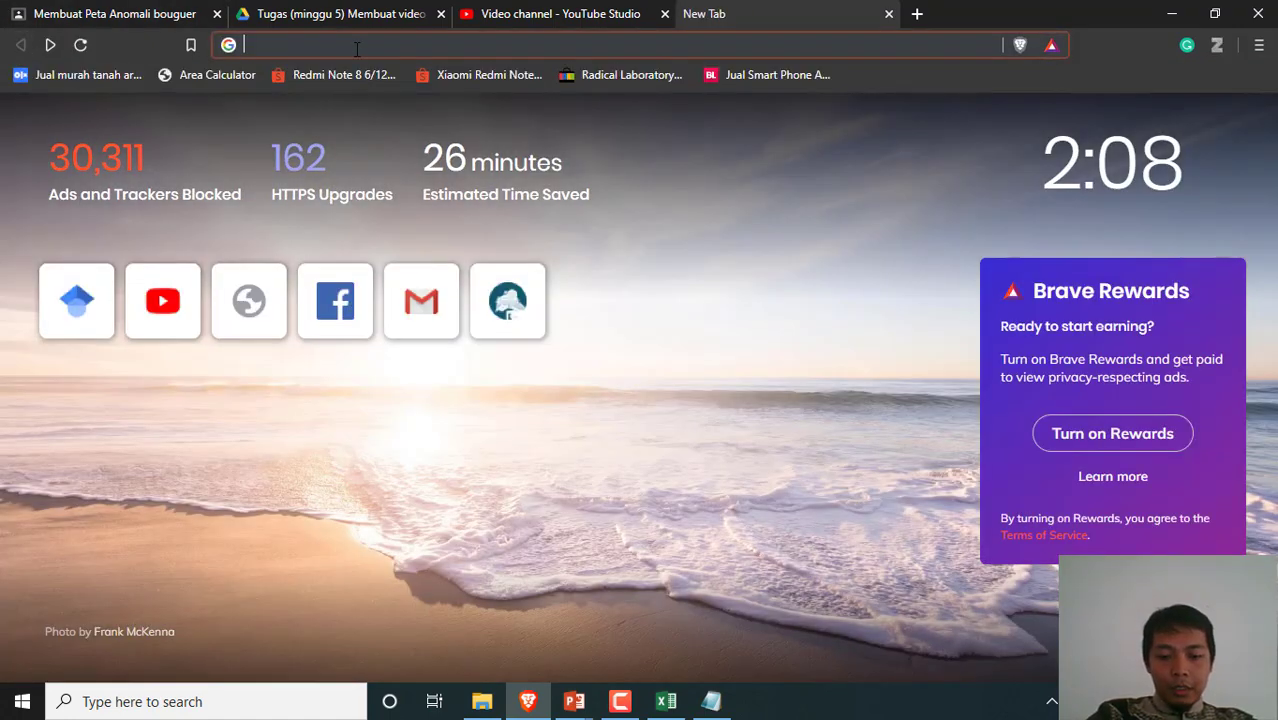
pyautogui.write('topex uc')
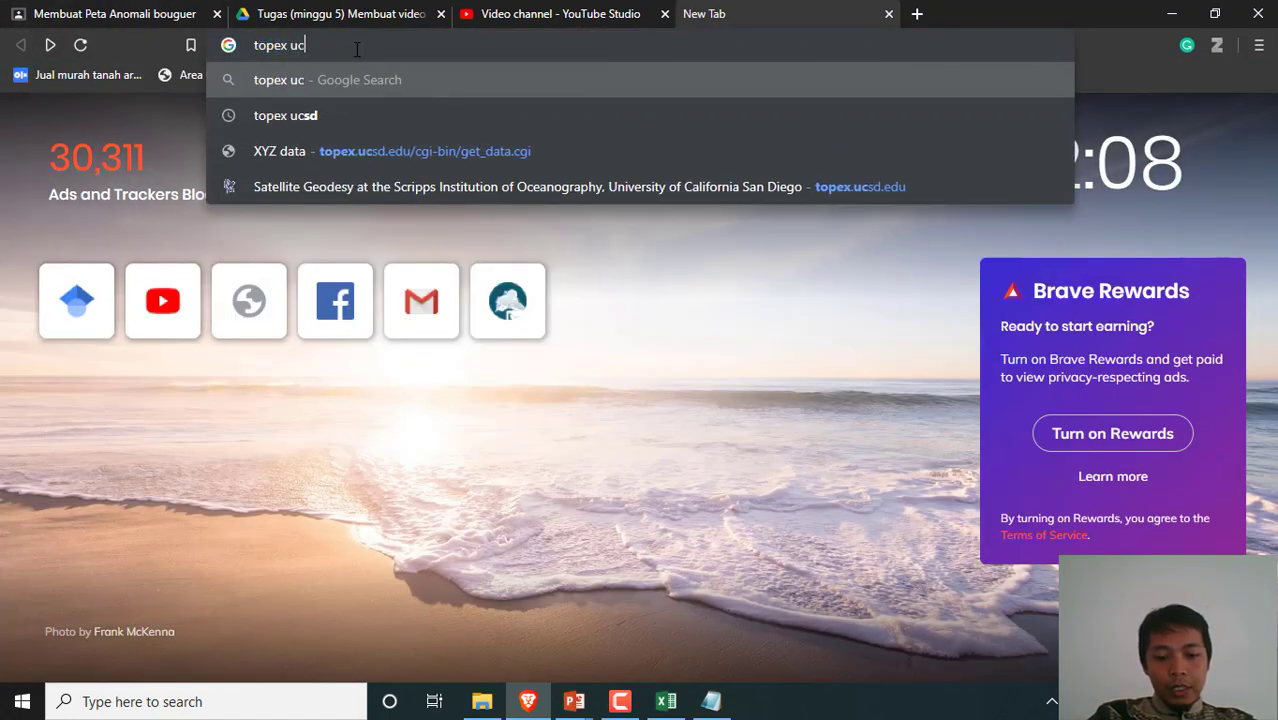
pyautogui.write('sd')
pyautogui.press('Return')
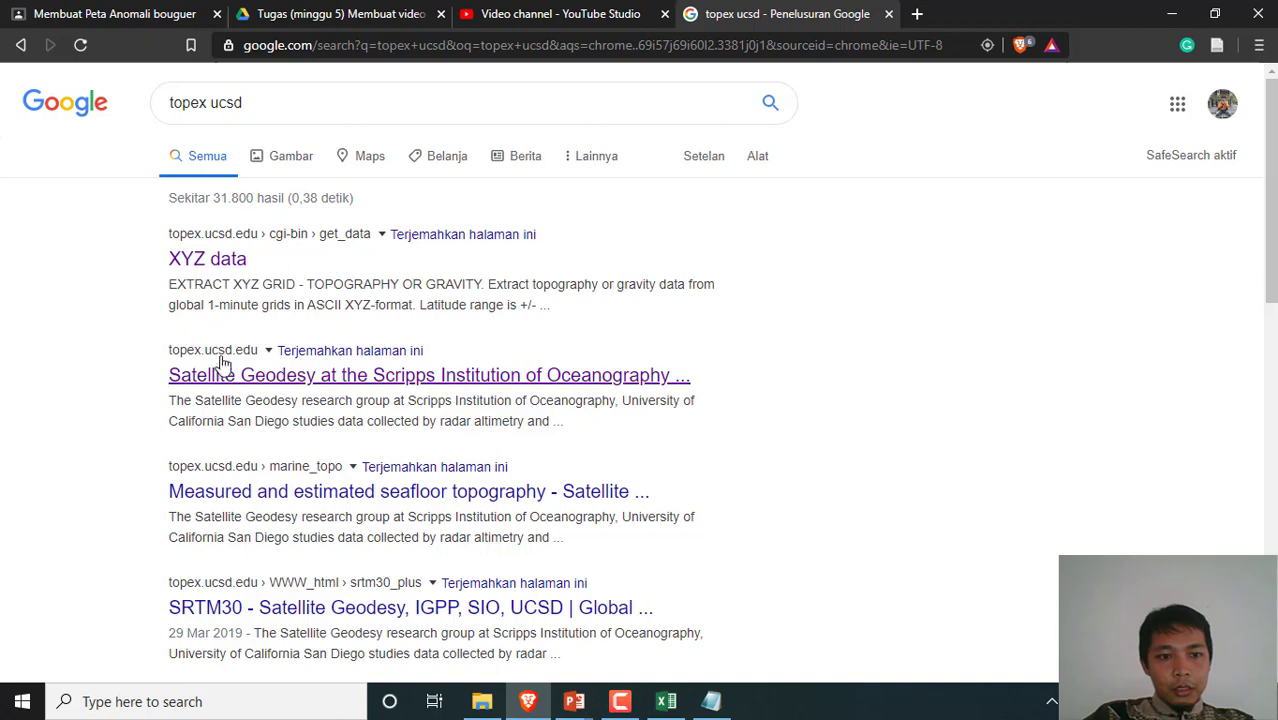
pyautogui.click(198, 264)
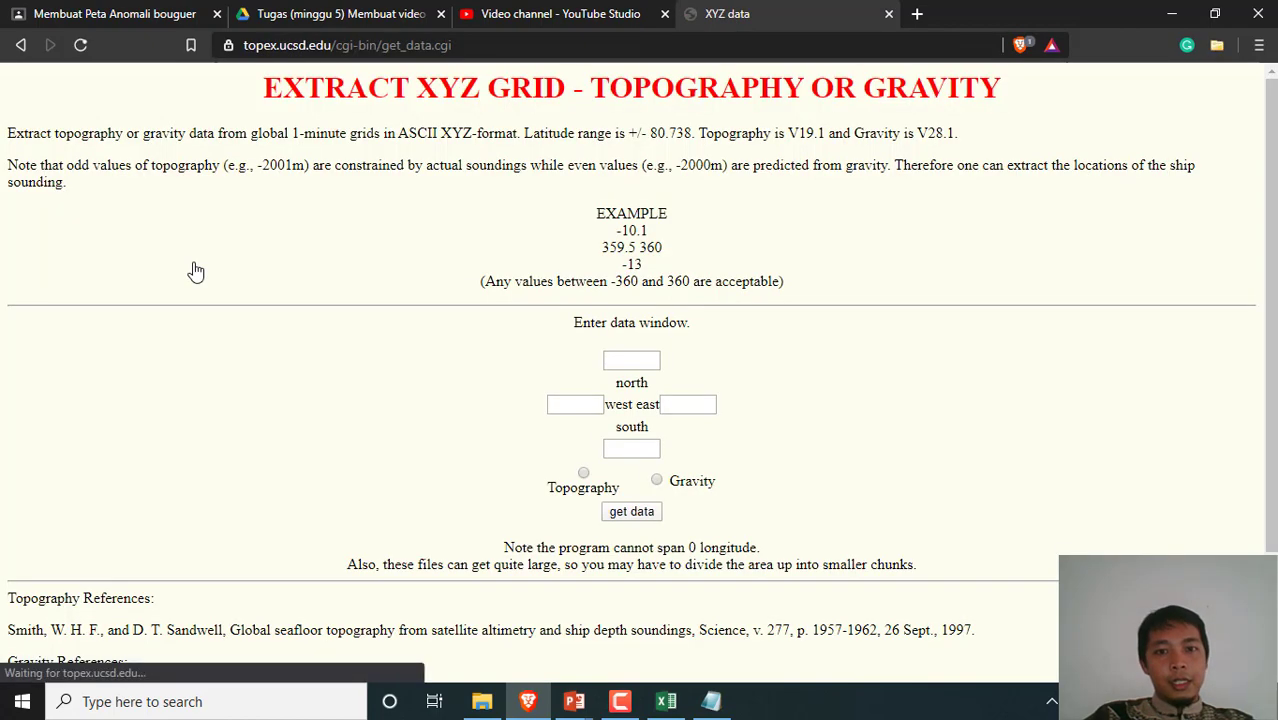
pyautogui.scroll(-2, 790, 288)
pyautogui.scroll(1, 805, 262)
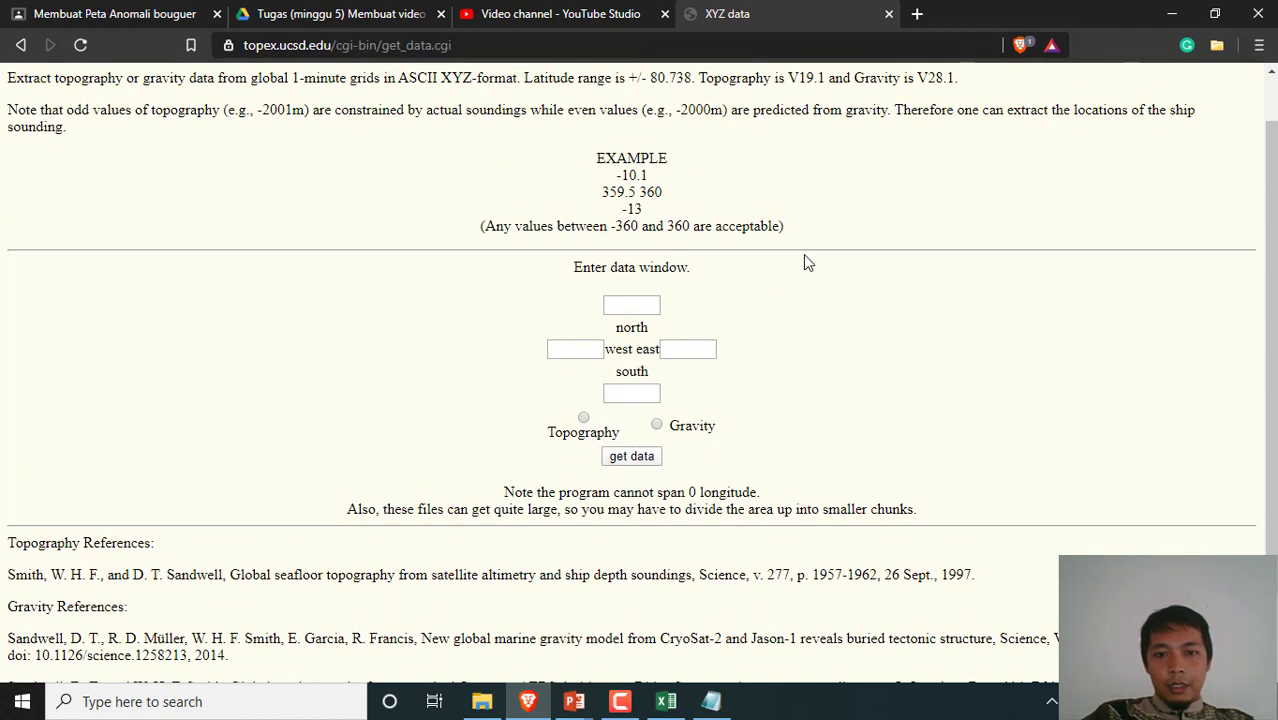
pyautogui.click(711, 701)
pyautogui.moveTo(652, 270); pyautogui.dragTo(650, 464)
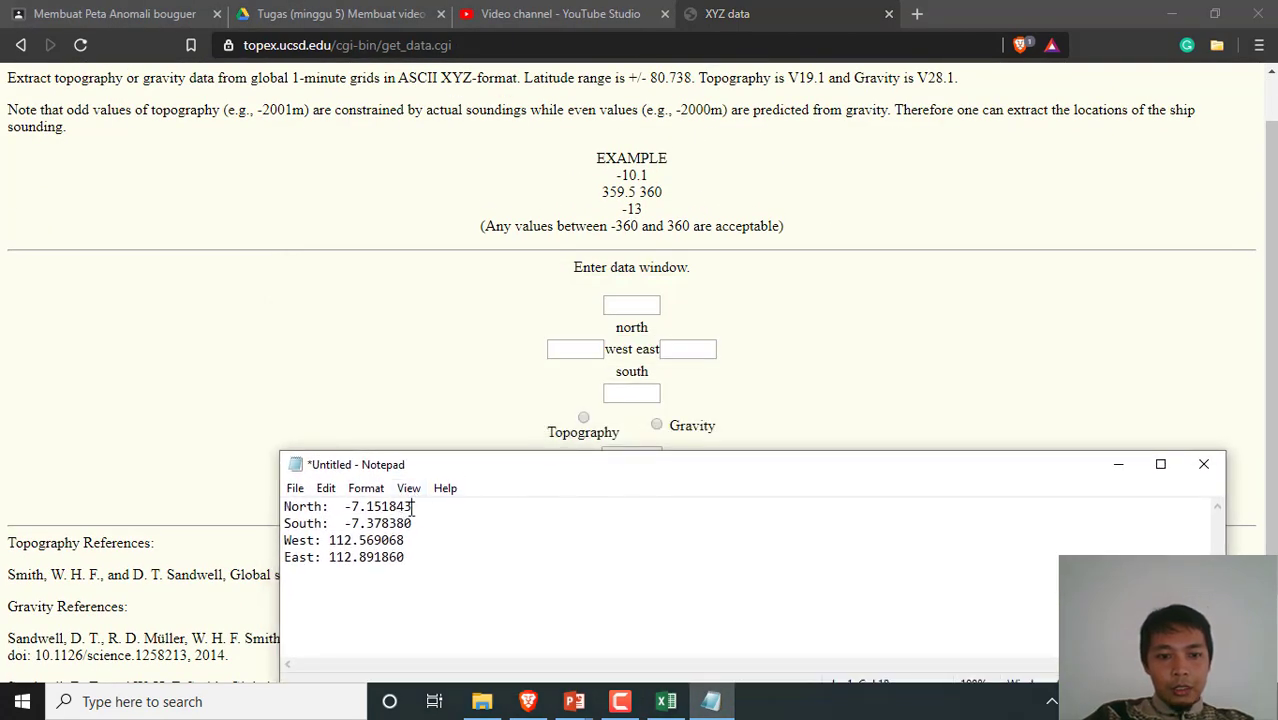
pyautogui.moveTo(413, 507); pyautogui.dragTo(368, 507)
pyautogui.click(969, 347)
pyautogui.scroll(1, 969, 347)
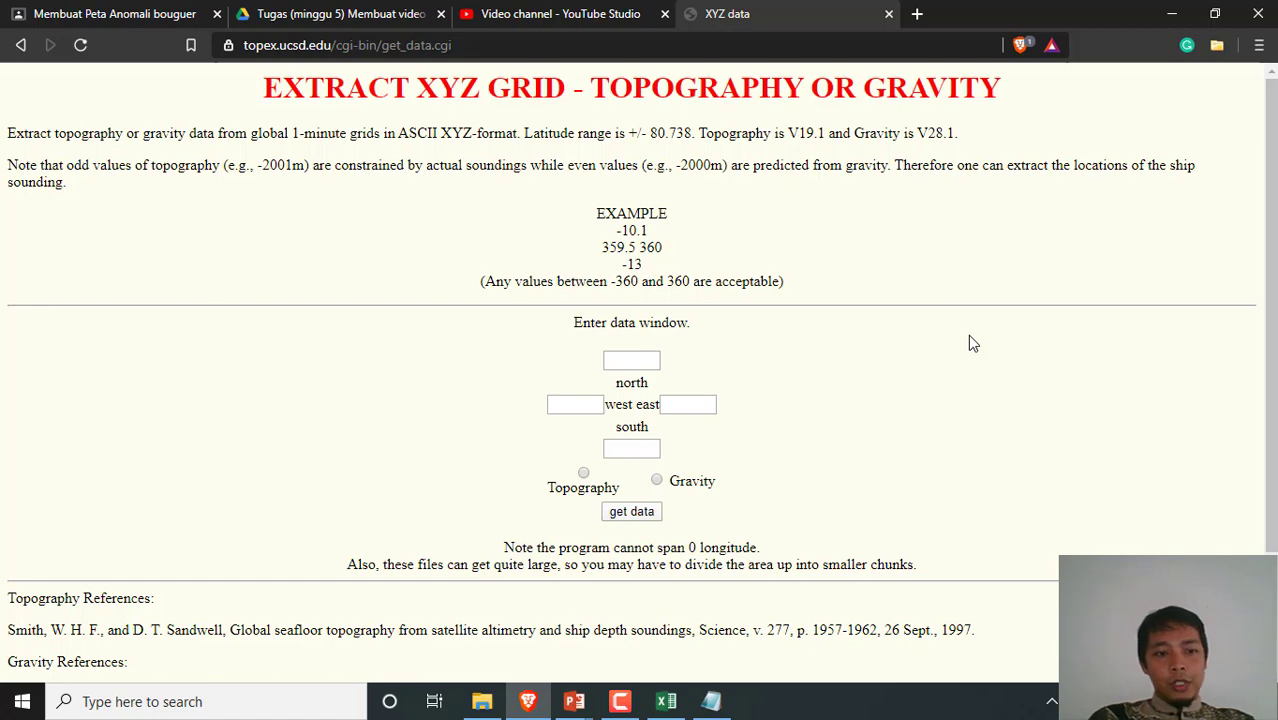
pyautogui.scroll(-2, 1006, 356)
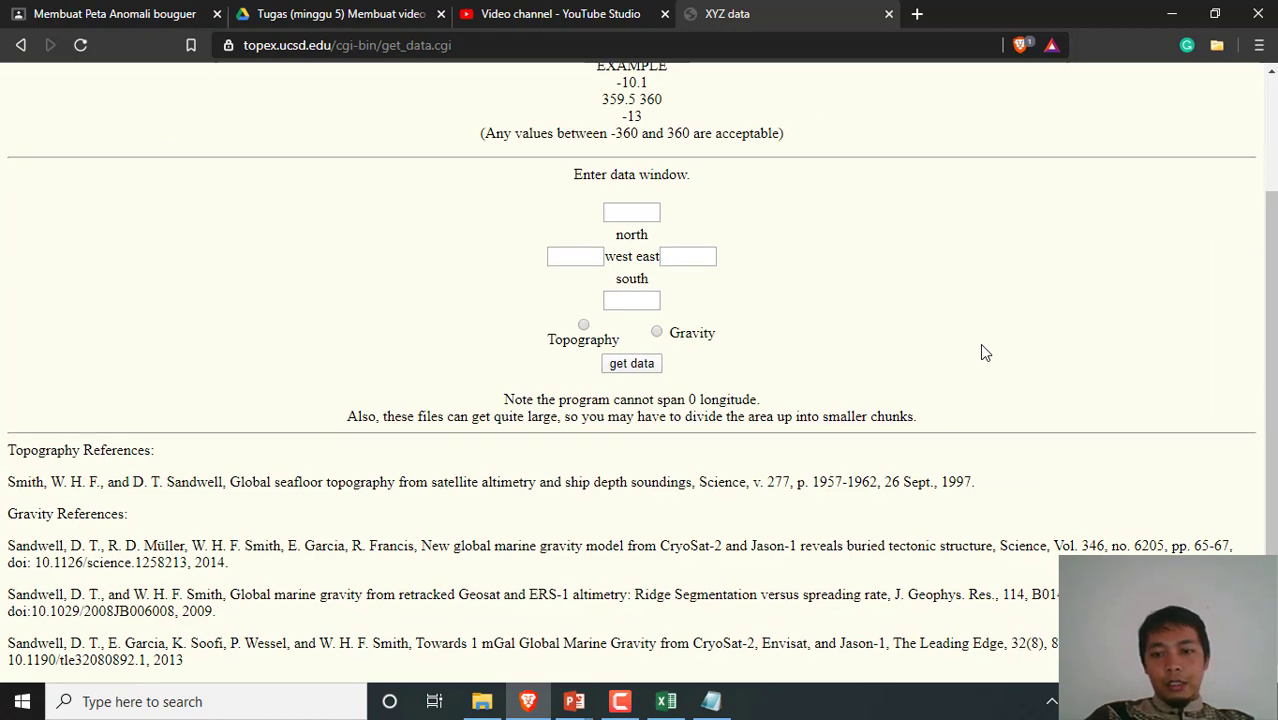
pyautogui.scroll(2, 981, 352)
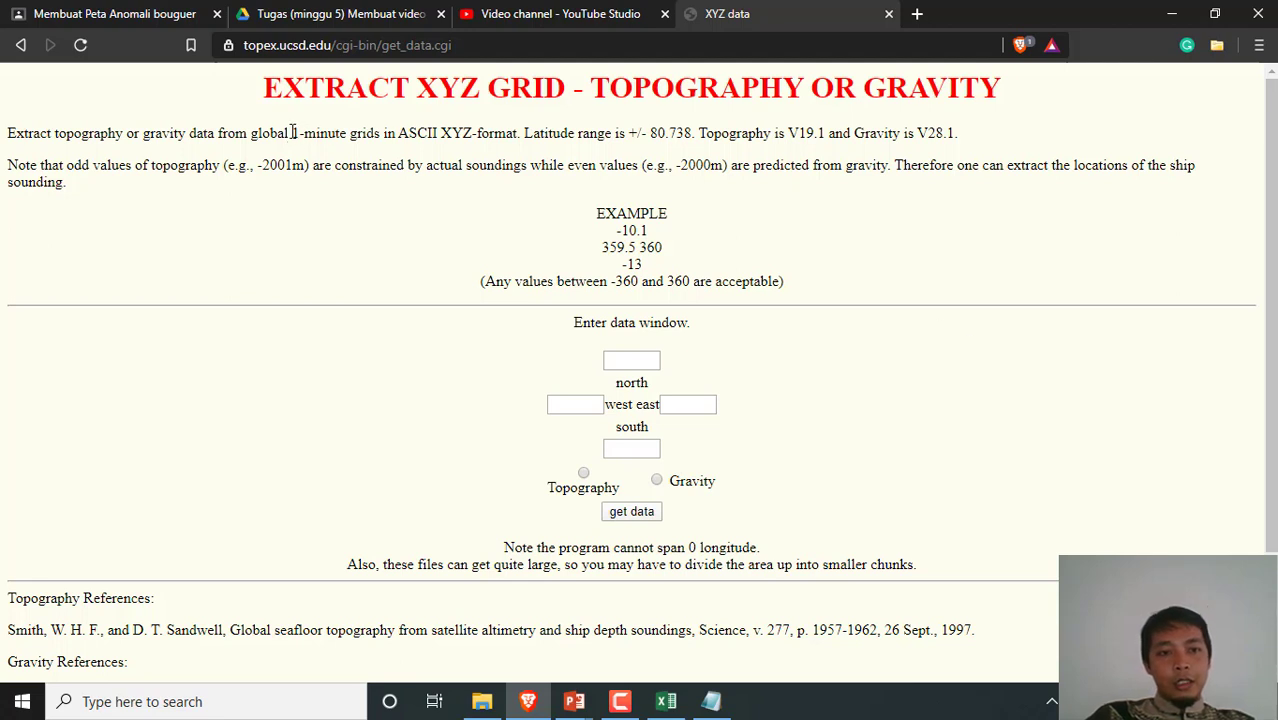
pyautogui.moveTo(291, 133); pyautogui.dragTo(347, 133)
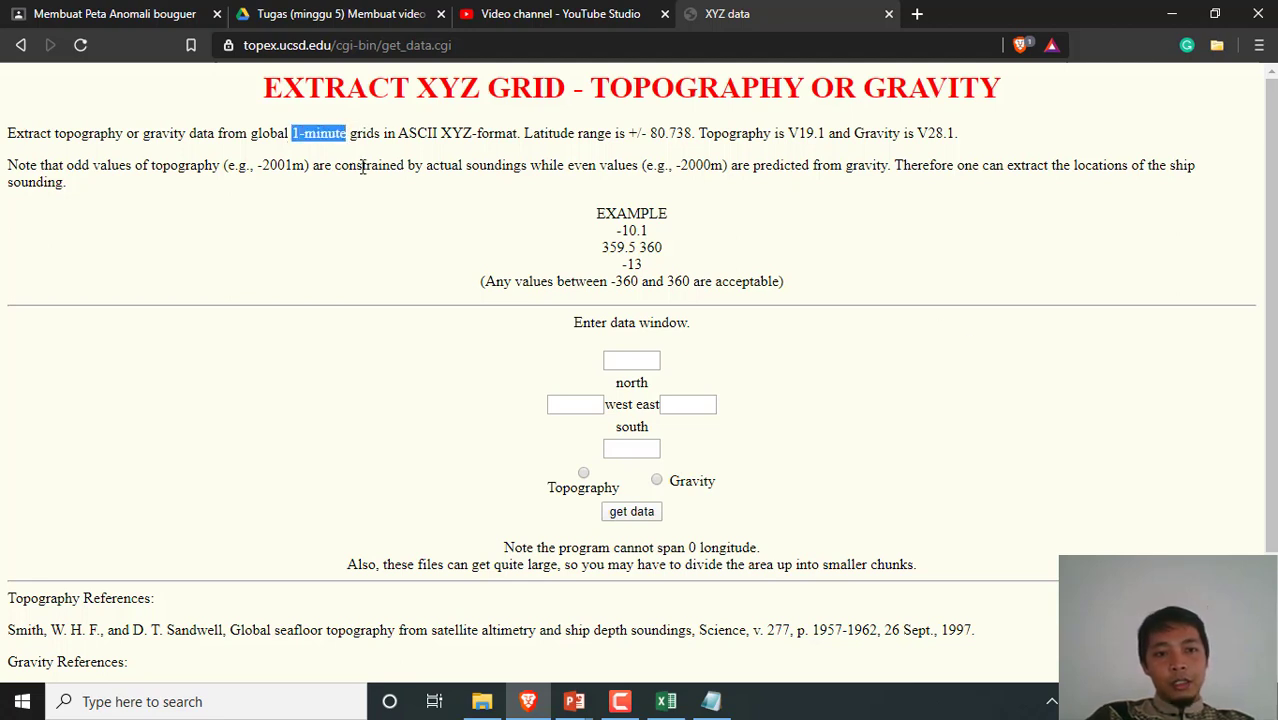
pyautogui.click(367, 167)
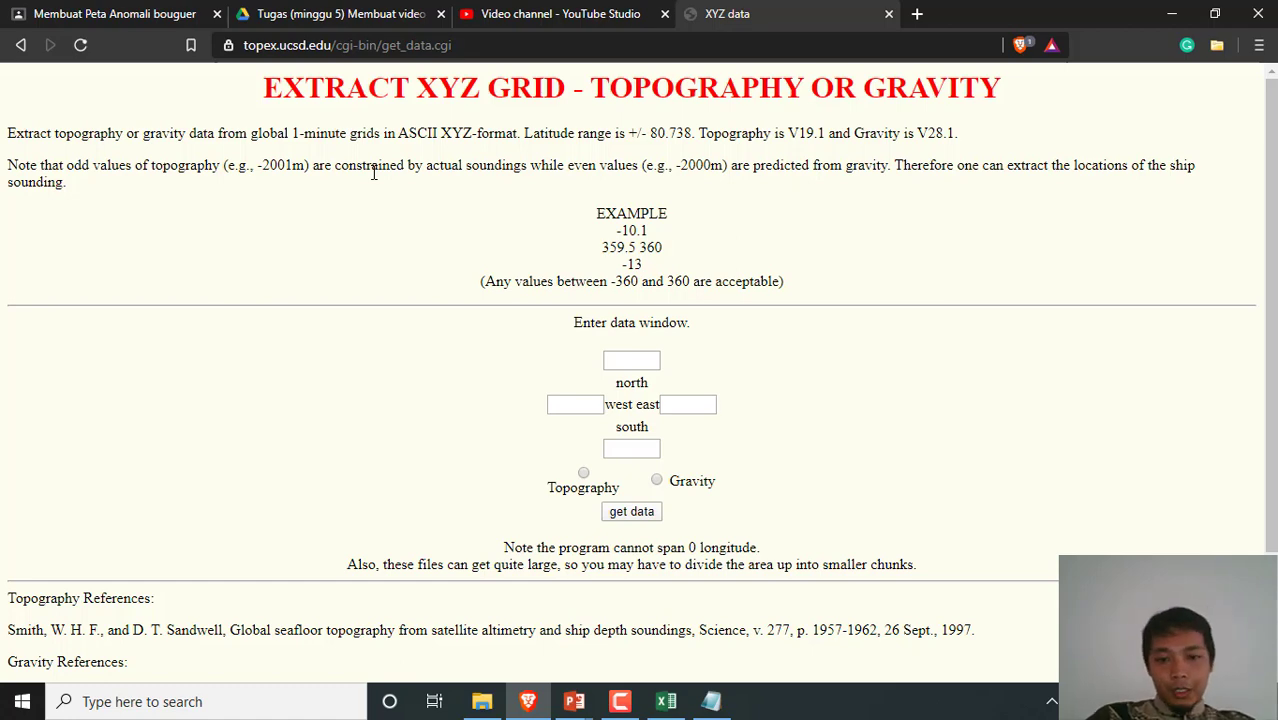
pyautogui.scroll(-1, 543, 232)
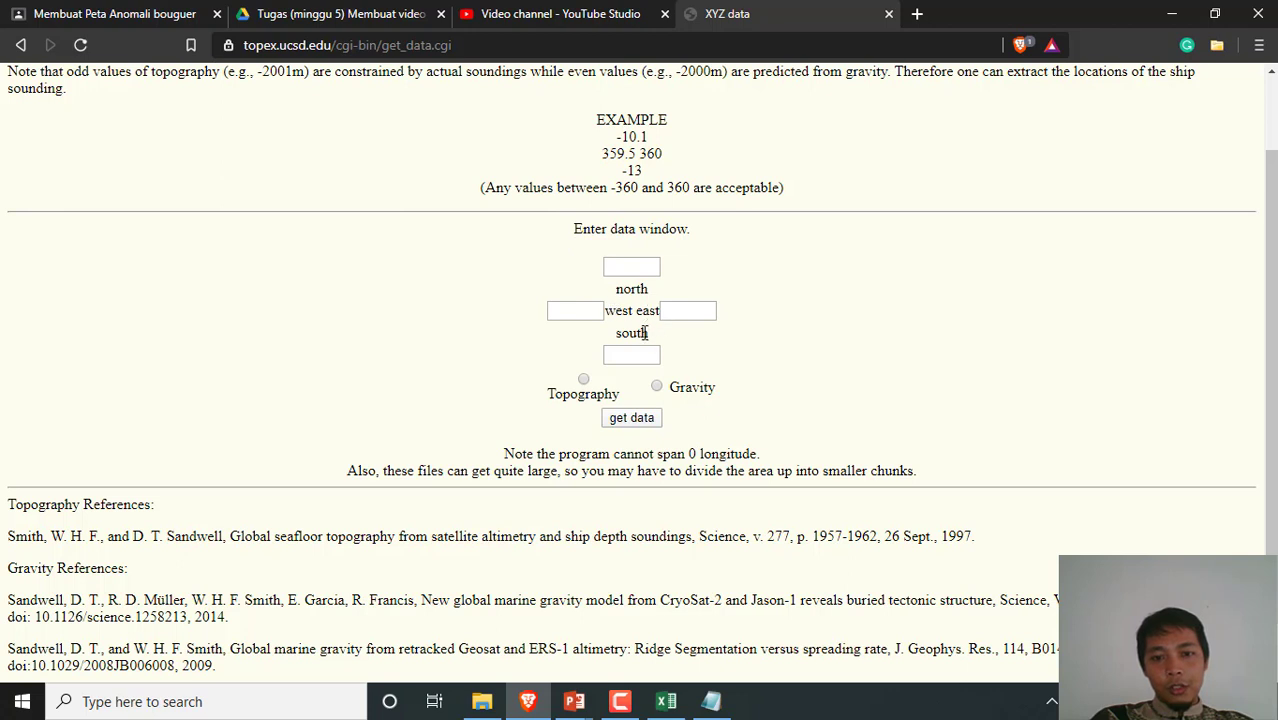
# Copy the north -7.151843 and south -7.378380 bounds from Notepad into the form.
pyautogui.click(711, 701)
pyautogui.click(422, 507)
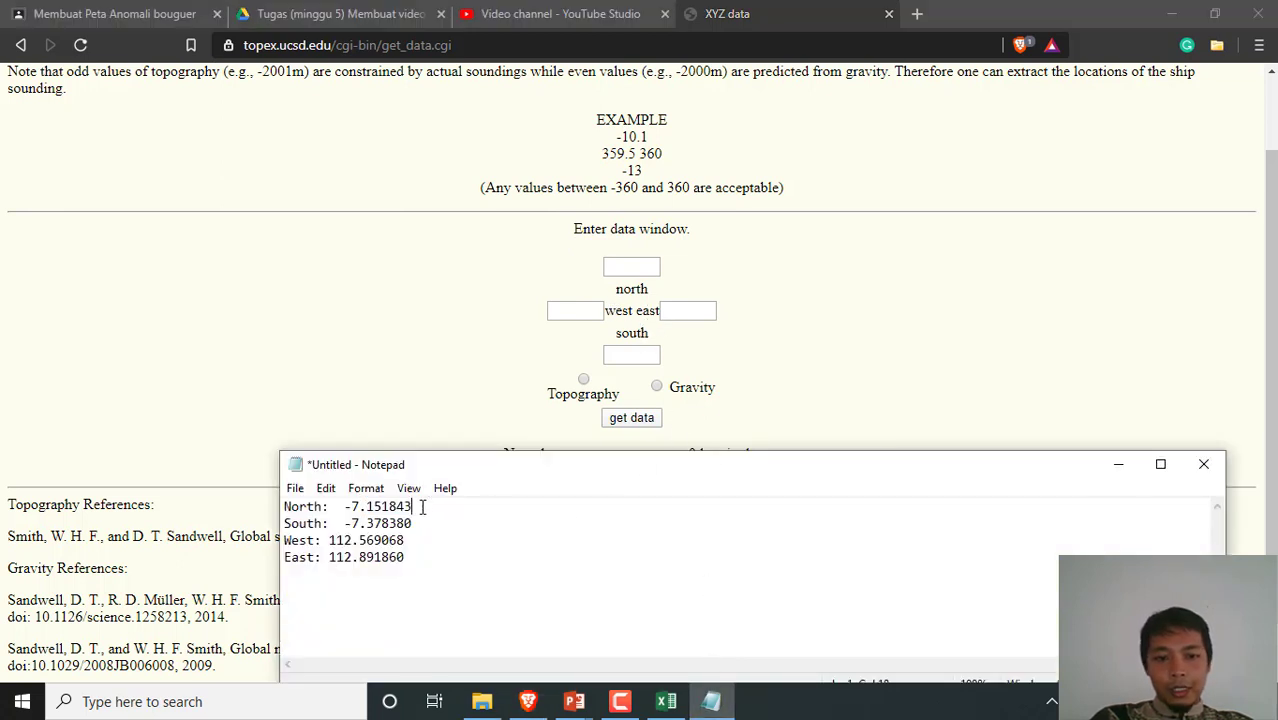
pyautogui.moveTo(416, 507); pyautogui.dragTo(344, 507)
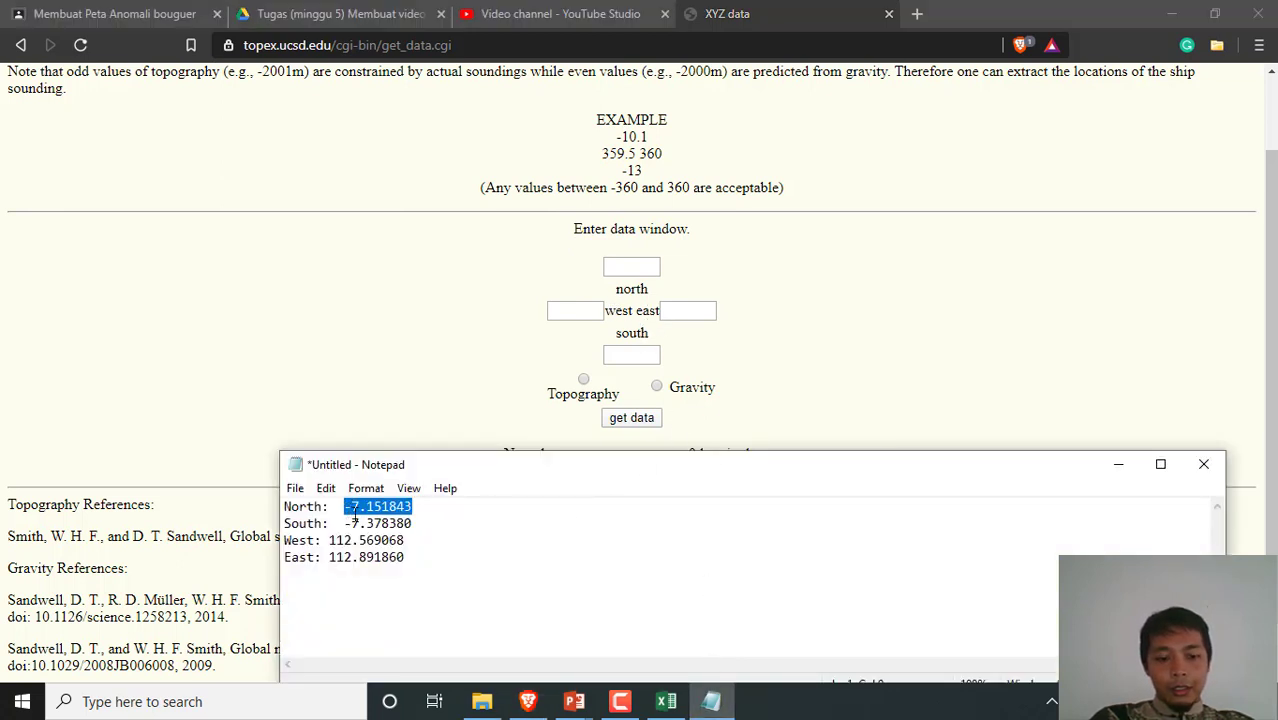
pyautogui.hotkey('ctrl', 'c')
pyautogui.click(631, 266)
pyautogui.hotkey('ctrl', 'v')
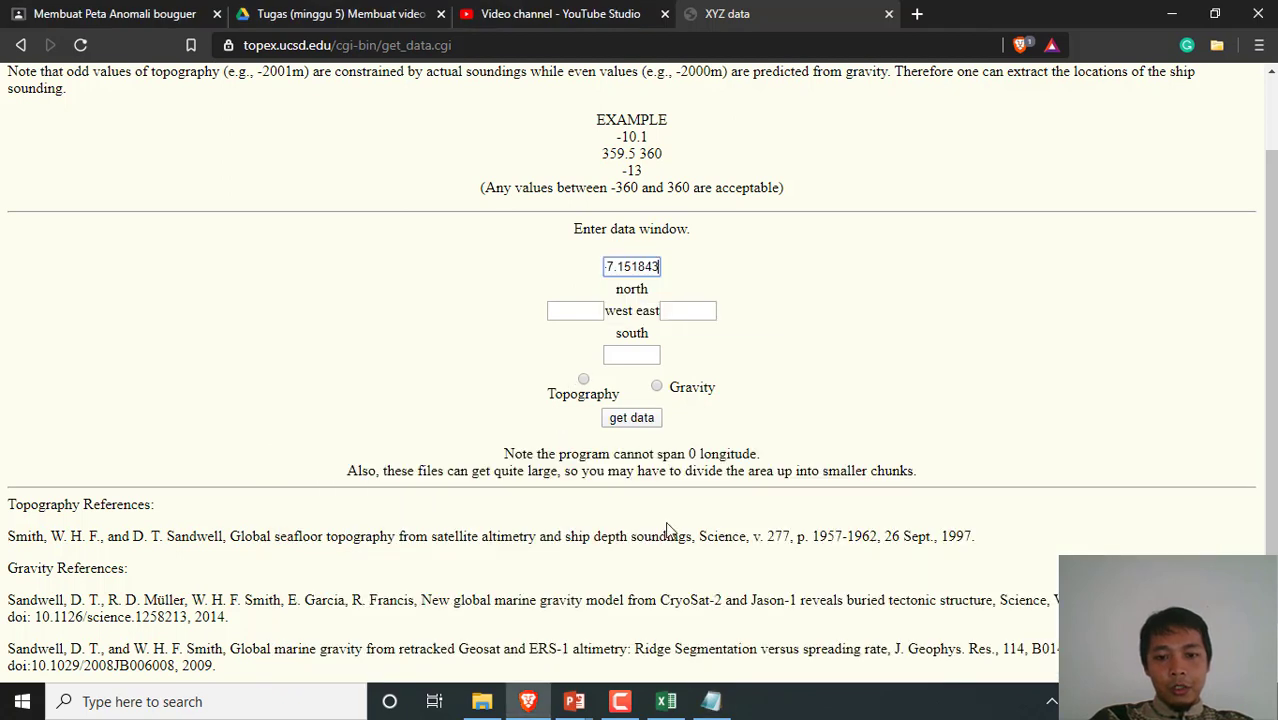
pyautogui.click(712, 702)
pyautogui.moveTo(412, 523); pyautogui.dragTo(340, 524)
pyautogui.hotkey('ctrl', 'c')
pyautogui.click(638, 354)
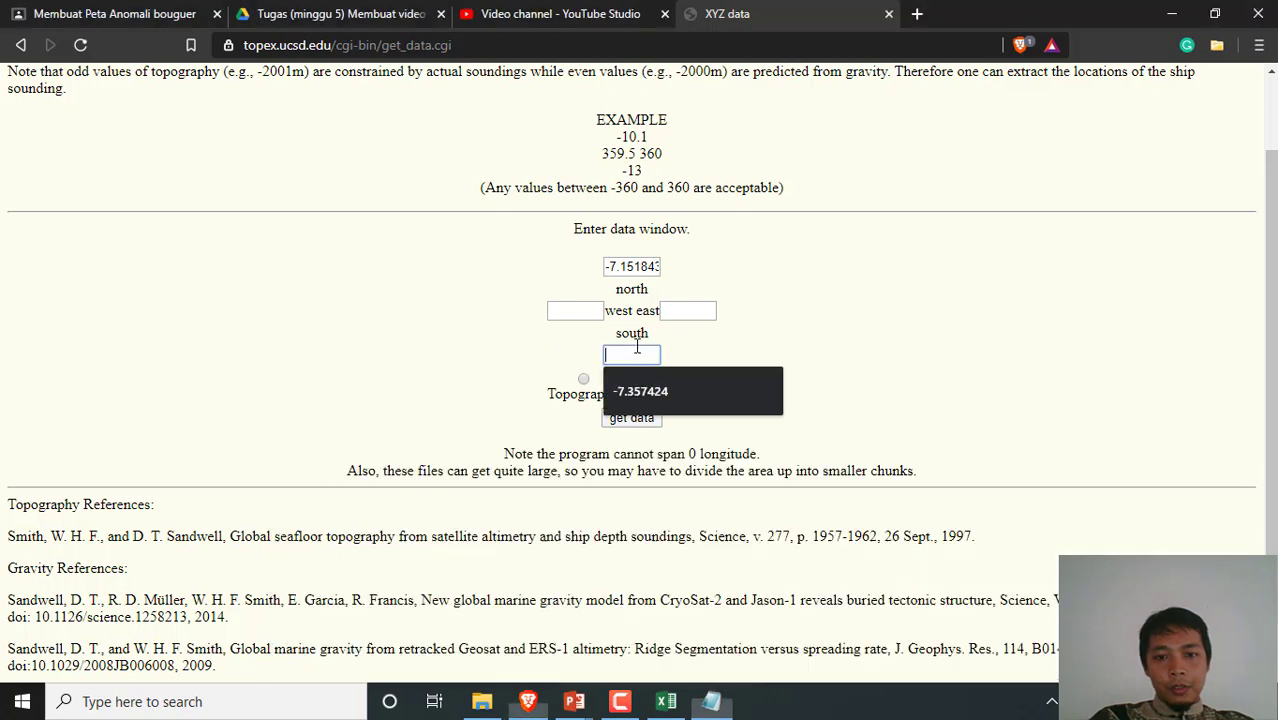
pyautogui.hotkey('ctrl', 'v')
# Fill west 112.569068 and east 112.891860 from Notepad and select Topography.
pyautogui.click(712, 702)
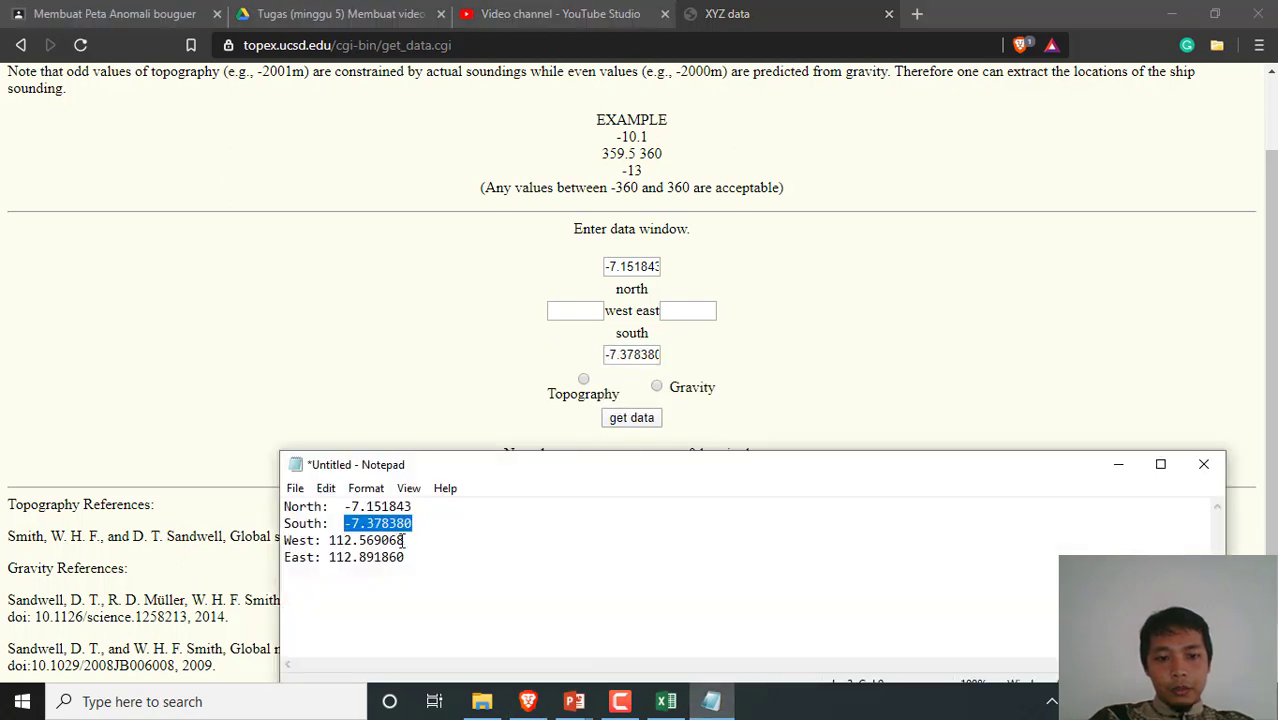
pyautogui.moveTo(408, 540); pyautogui.dragTo(328, 540)
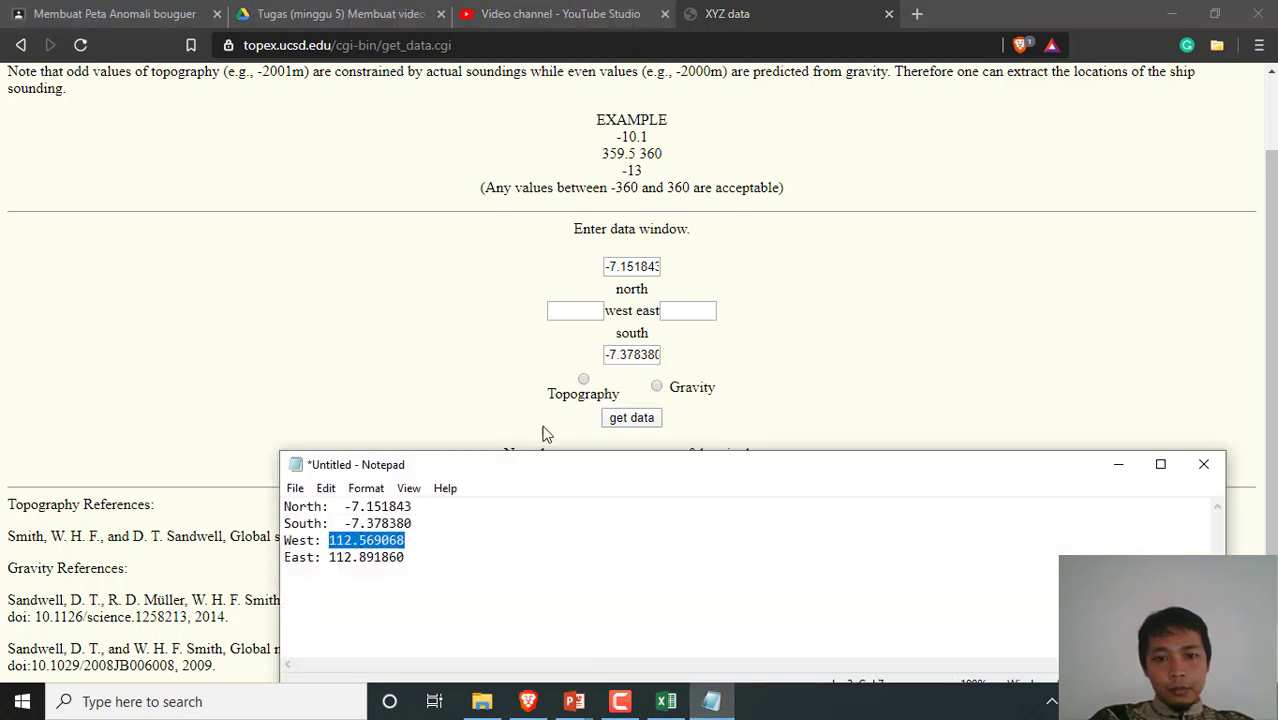
pyautogui.hotkey('ctrl', 'c')
pyautogui.click(565, 310)
pyautogui.hotkey('ctrl', 'v')
pyautogui.click(712, 702)
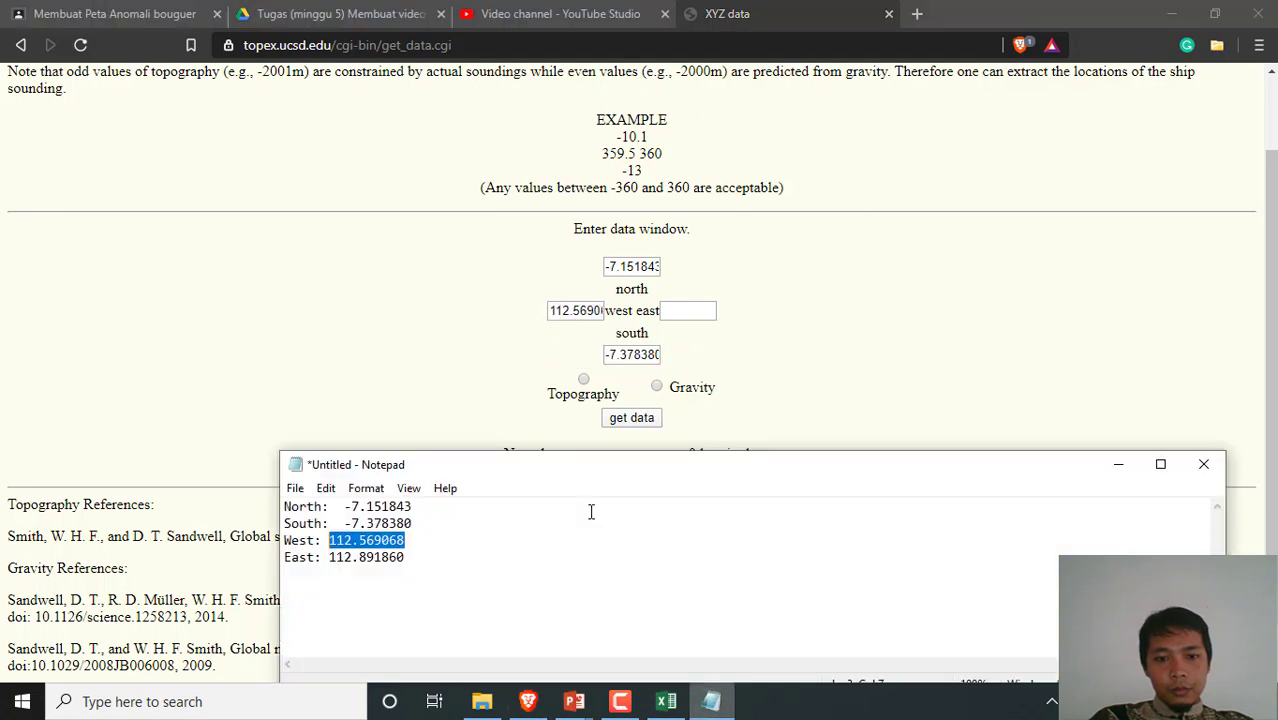
pyautogui.moveTo(404, 557); pyautogui.dragTo(327, 557)
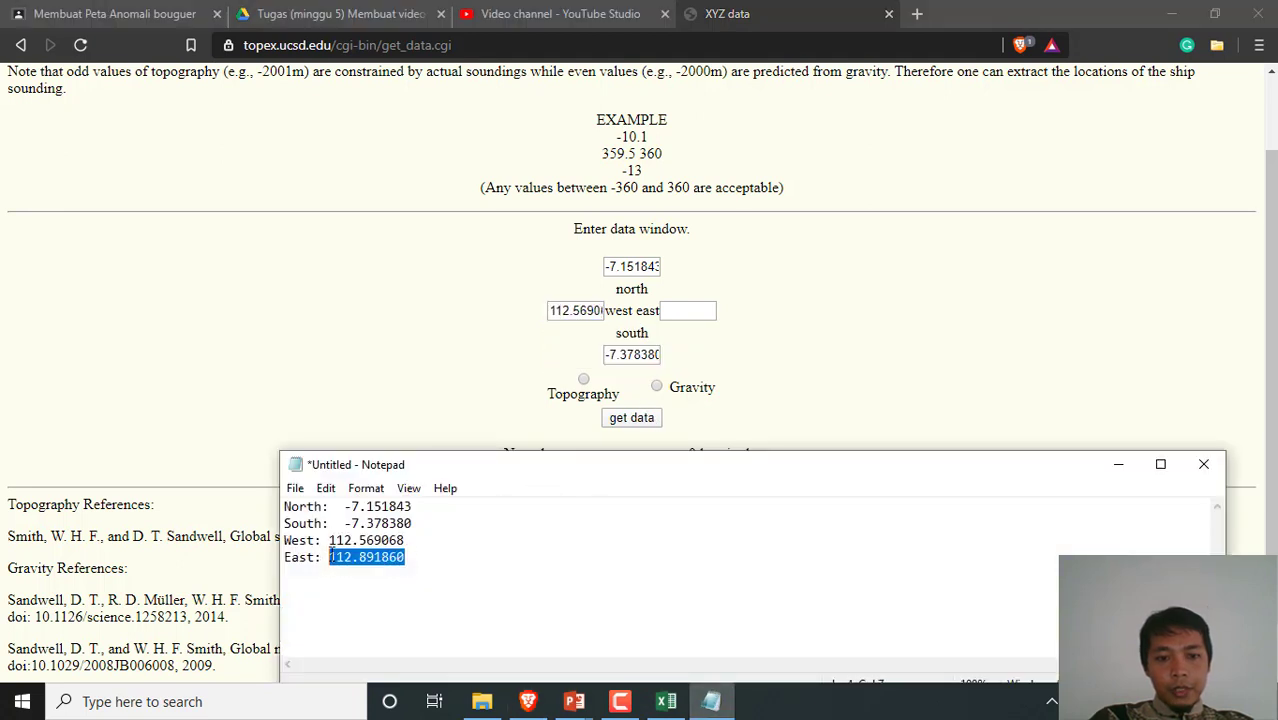
pyautogui.hotkey('ctrl', 'c')
pyautogui.click(683, 311)
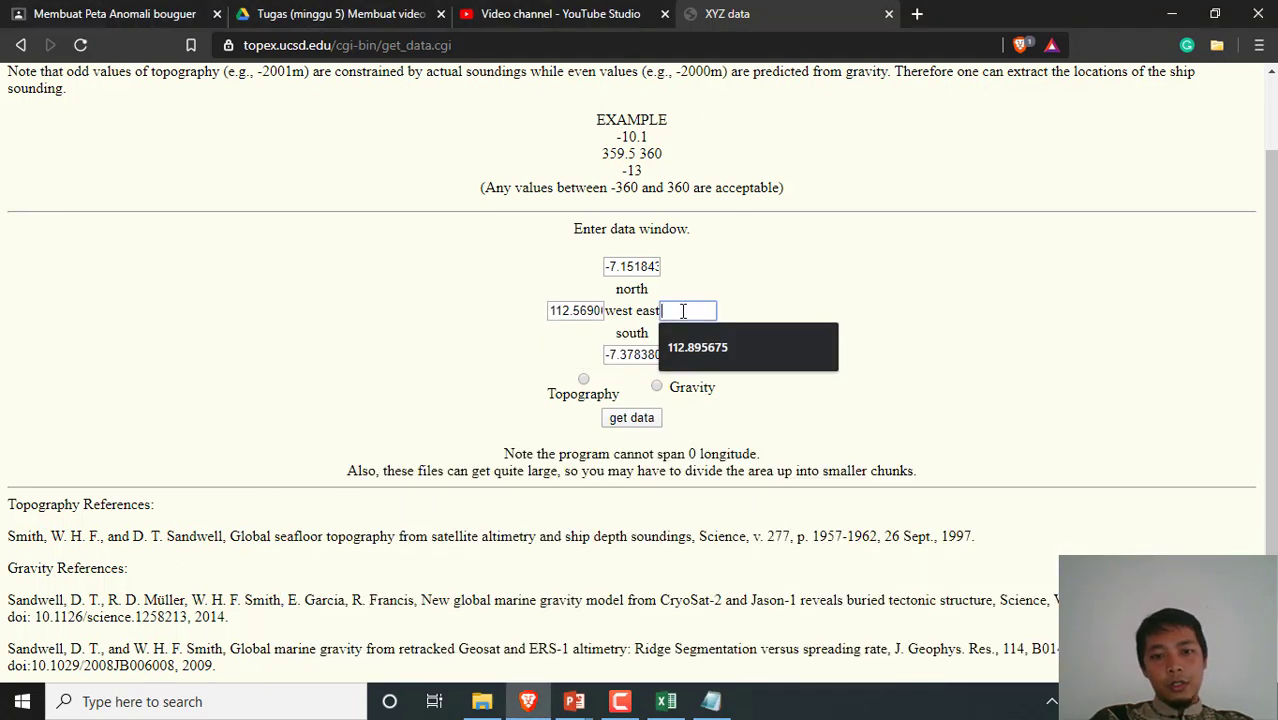
pyautogui.hotkey('ctrl', 'v')
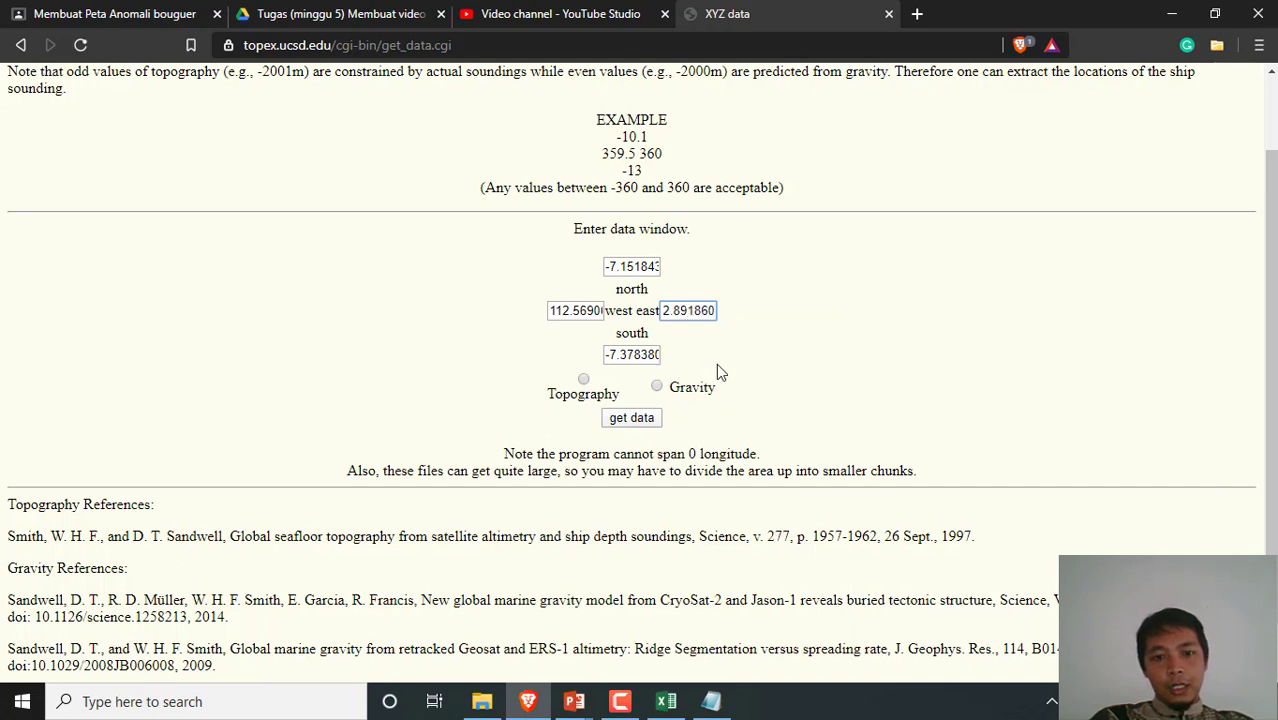
pyautogui.click(584, 381)
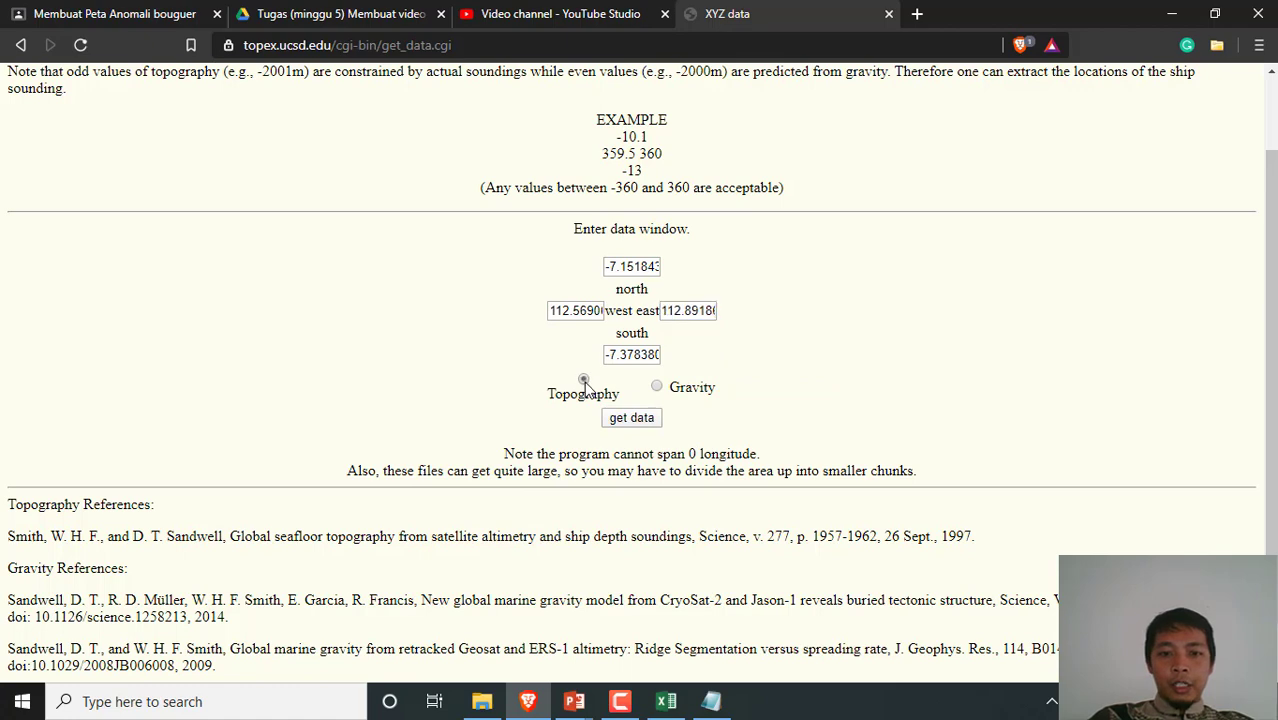
# Request the topography data for the area and select the whole elevation listing.
pyautogui.click(634, 426)
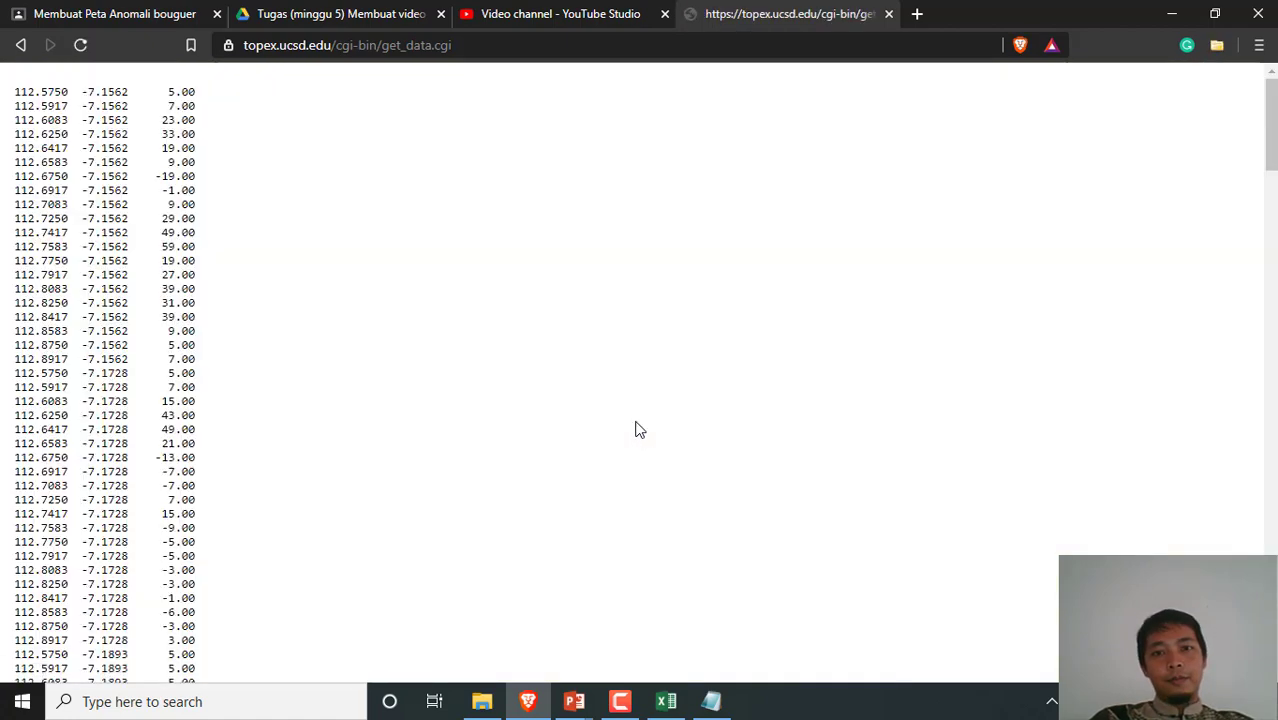
pyautogui.scroll(-18, 166, 314)
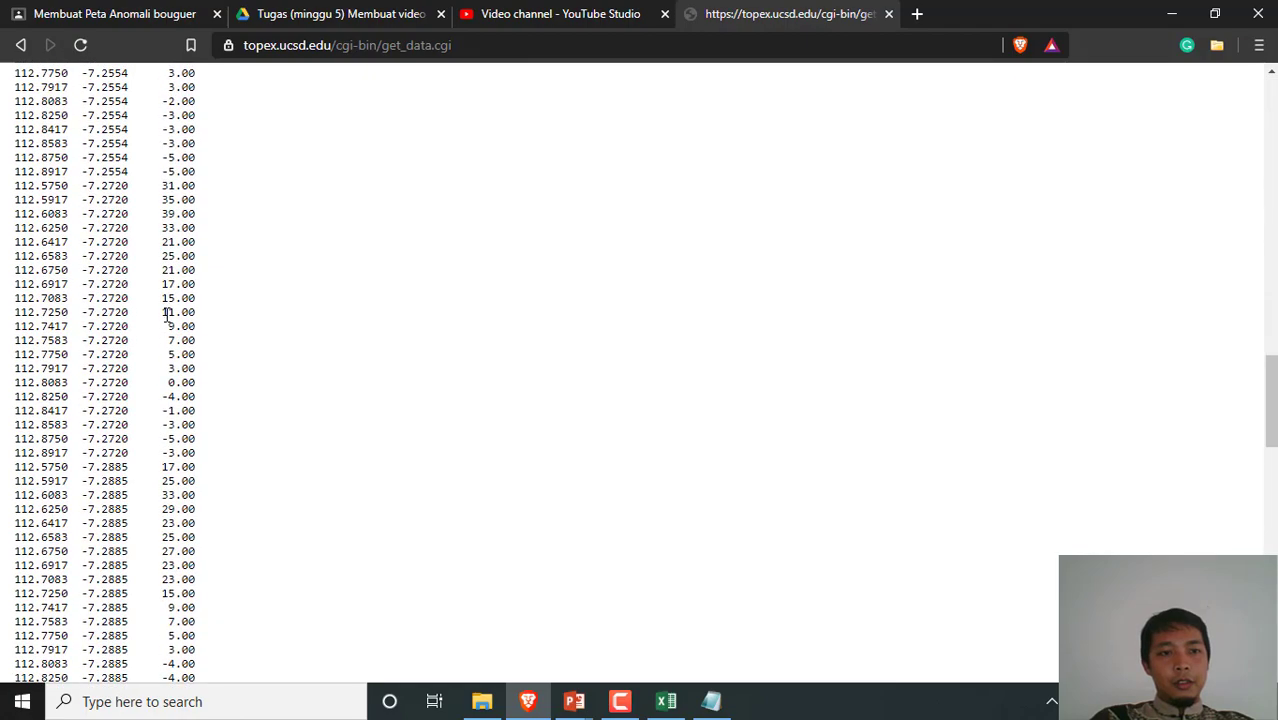
pyautogui.scroll(-10, 166, 314)
pyautogui.scroll(20, 166, 315)
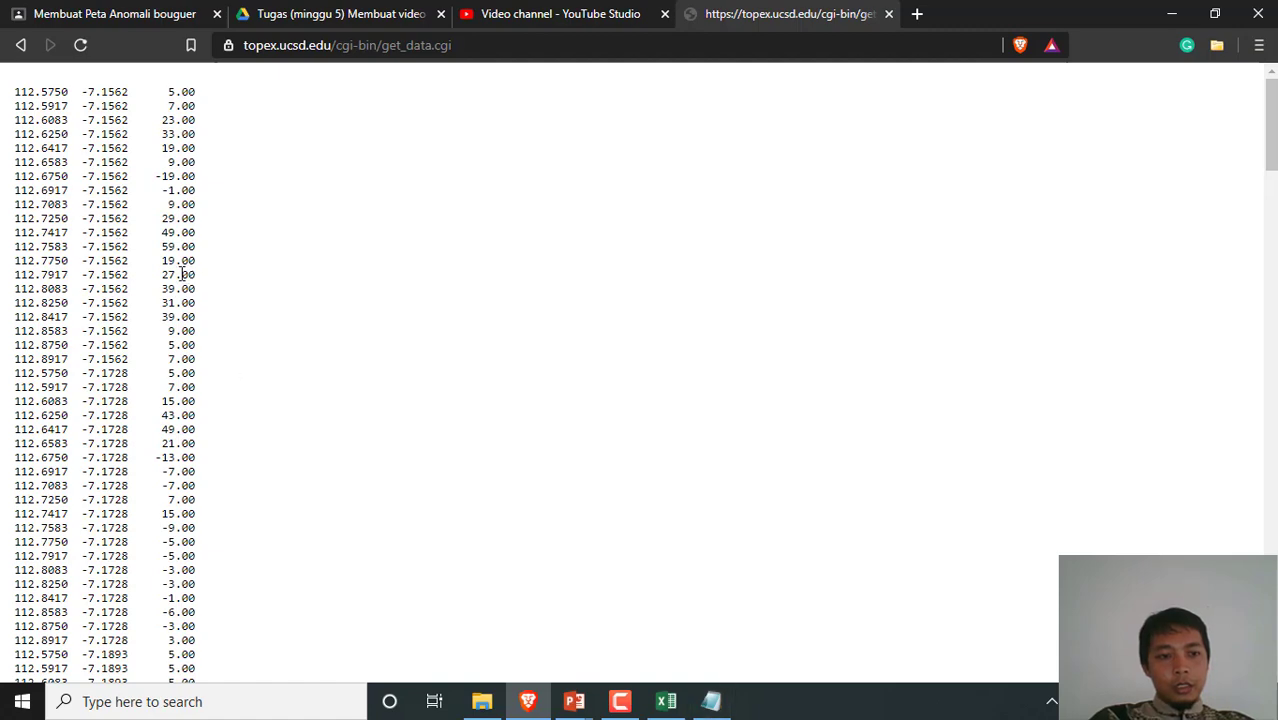
pyautogui.hotkey('ctrl', 'a')
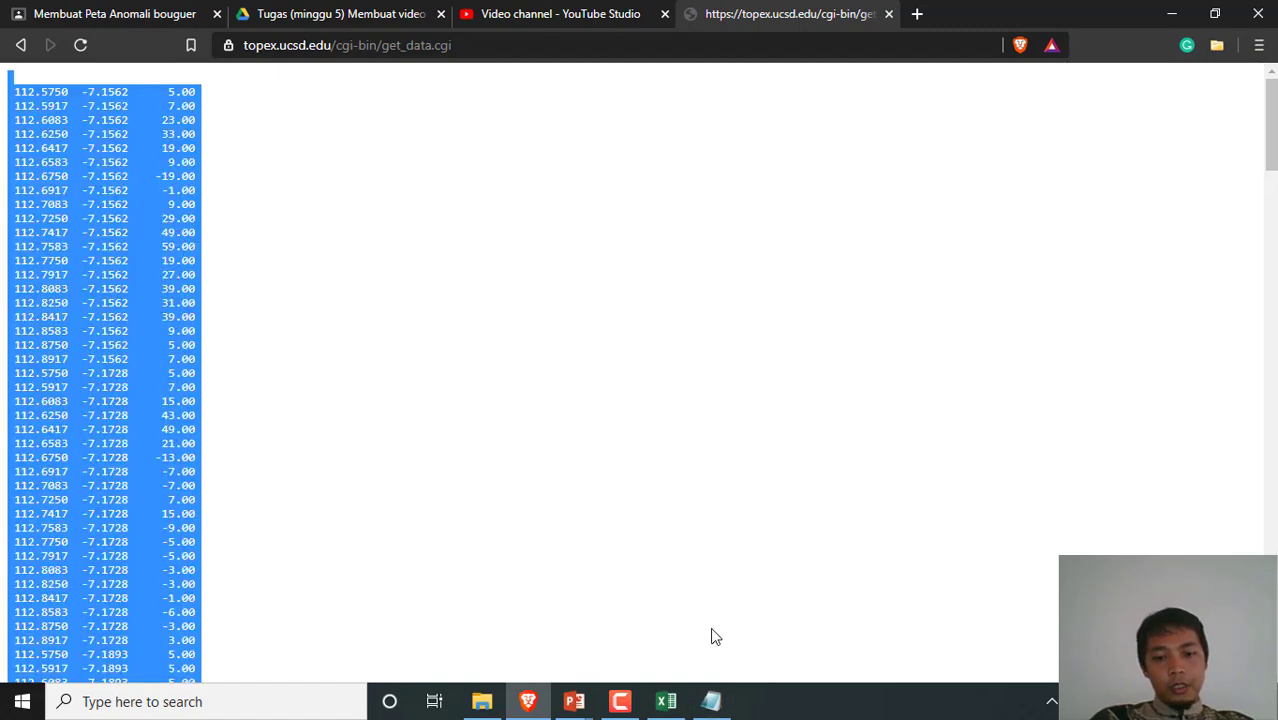
# Paste the elevation data into a new Notepad document and delete its blank first line.
pyautogui.click(711, 701)
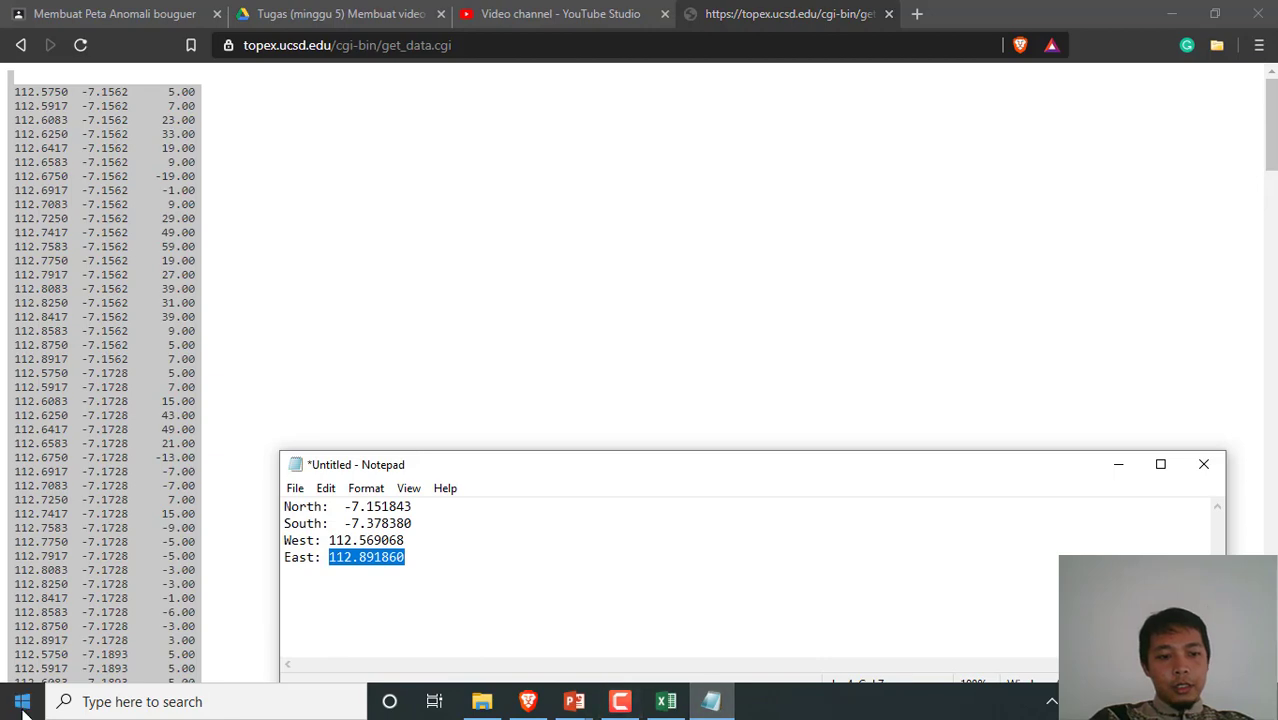
pyautogui.click(22, 701)
pyautogui.click(623, 641)
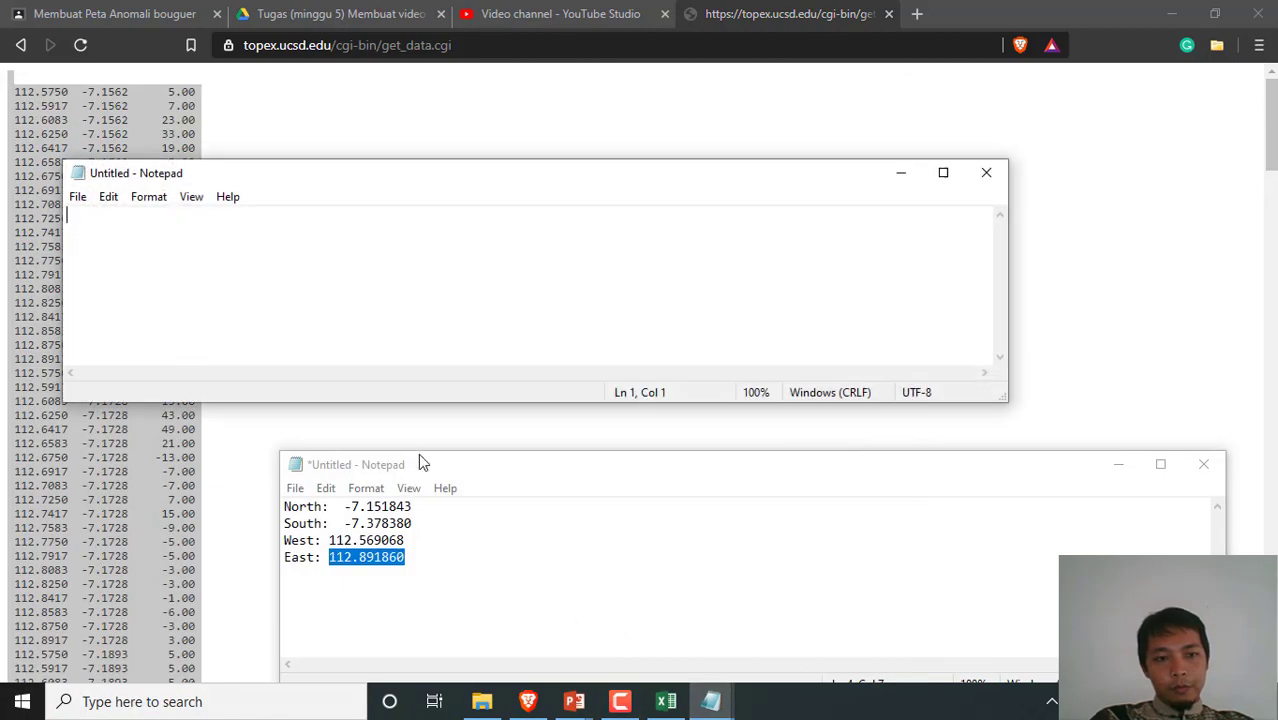
pyautogui.hotkey('ctrl', 'v')
pyautogui.scroll(10, 420, 310)
pyautogui.scroll(6, 450, 308)
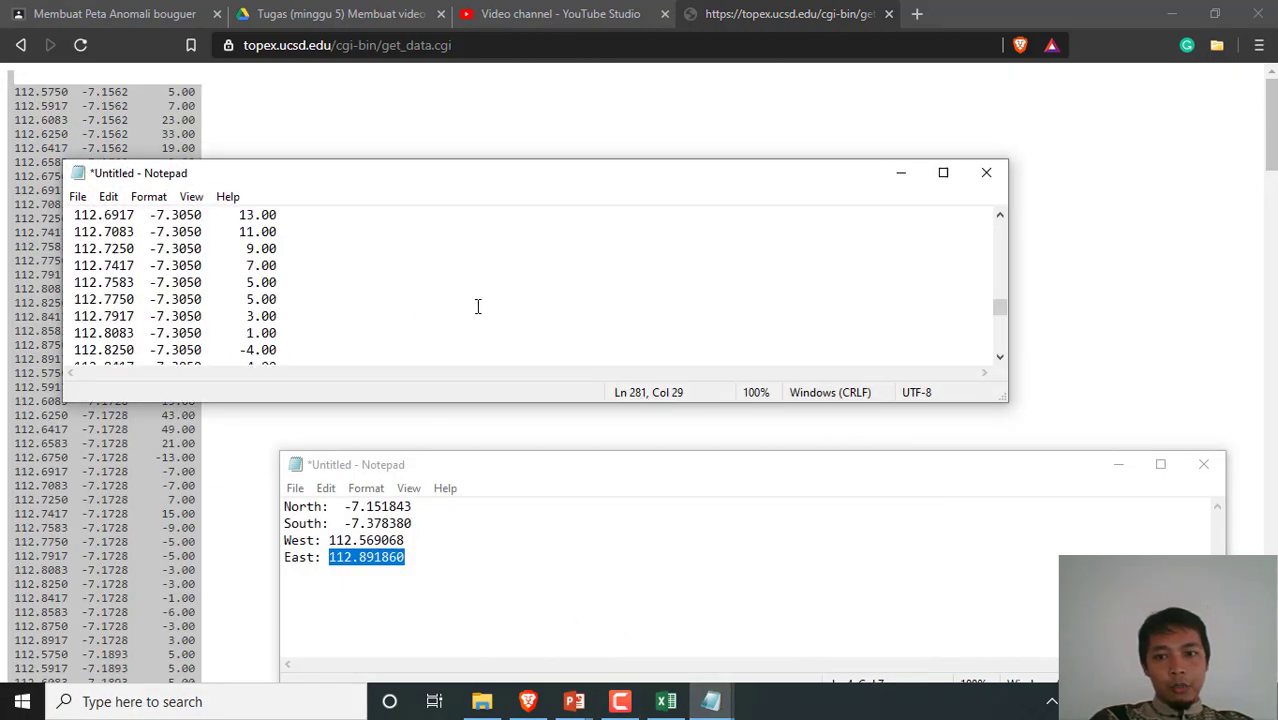
pyautogui.moveTo(1001, 300); pyautogui.dragTo(1003, 207)
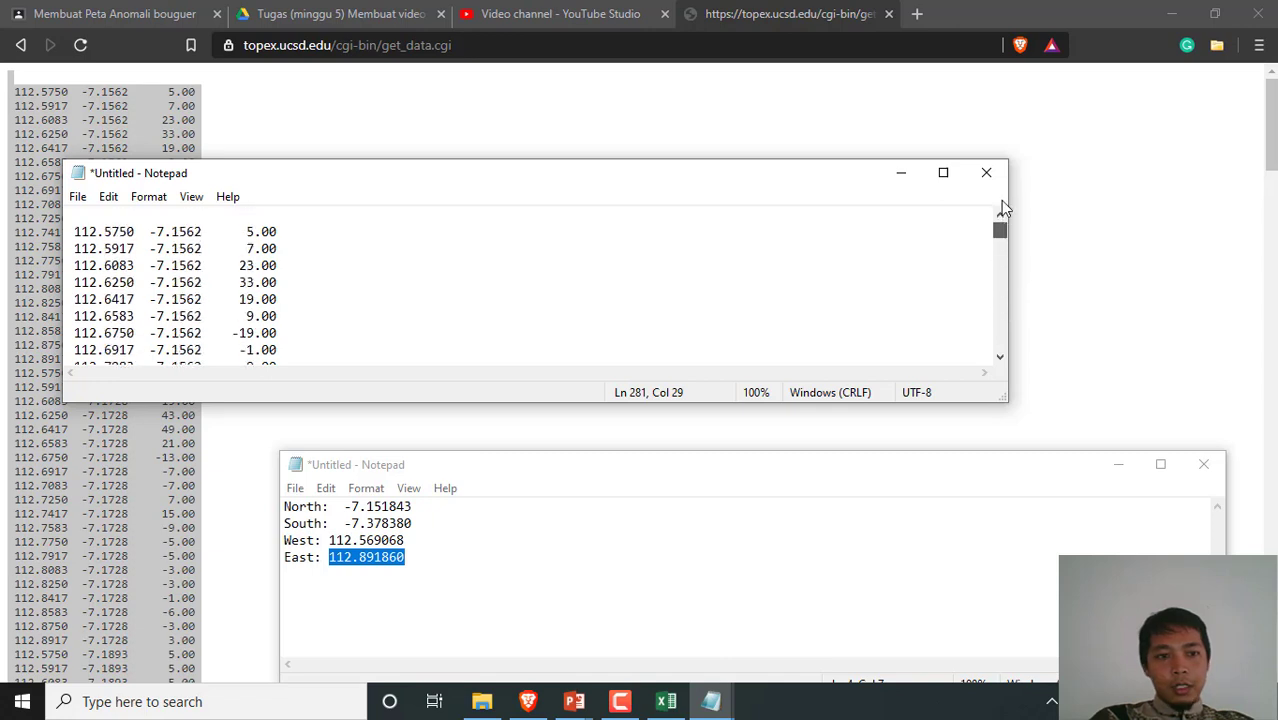
pyautogui.click(112, 214)
pyautogui.press('Delete')
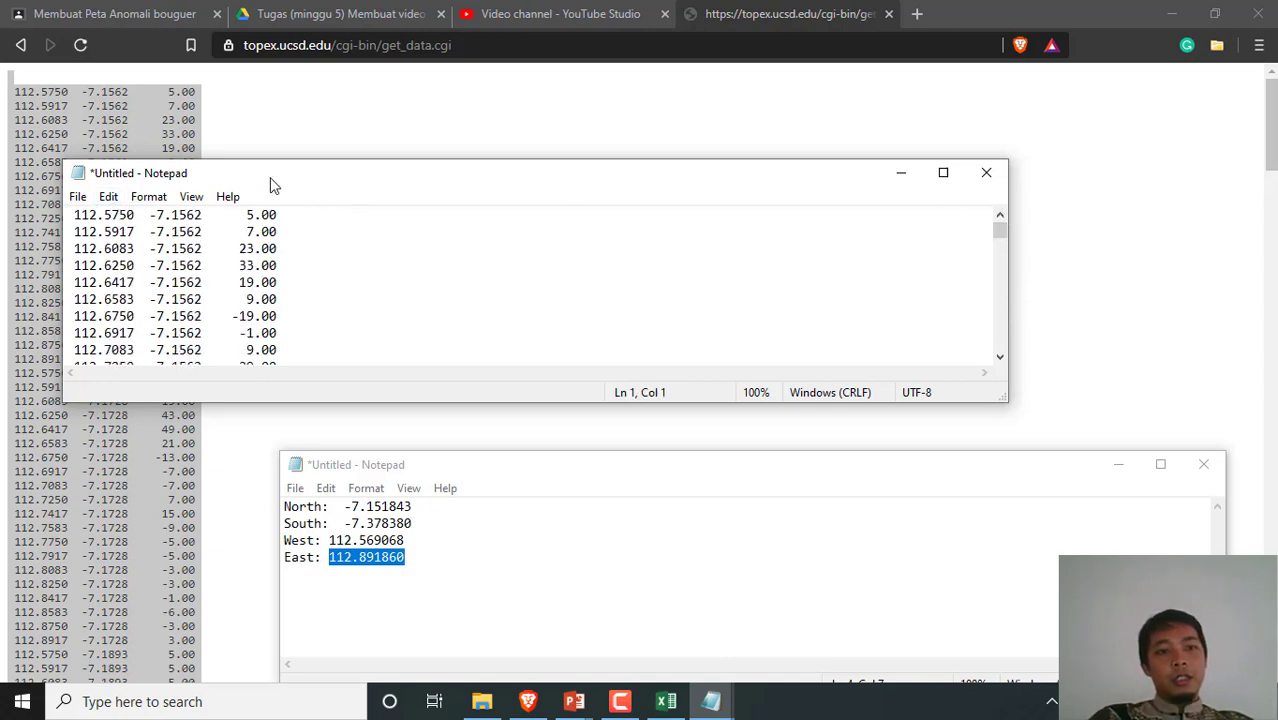
# Save it as Surabaya Elevation.txt, replacing the existing file, then return to the browser.
pyautogui.click(80, 198)
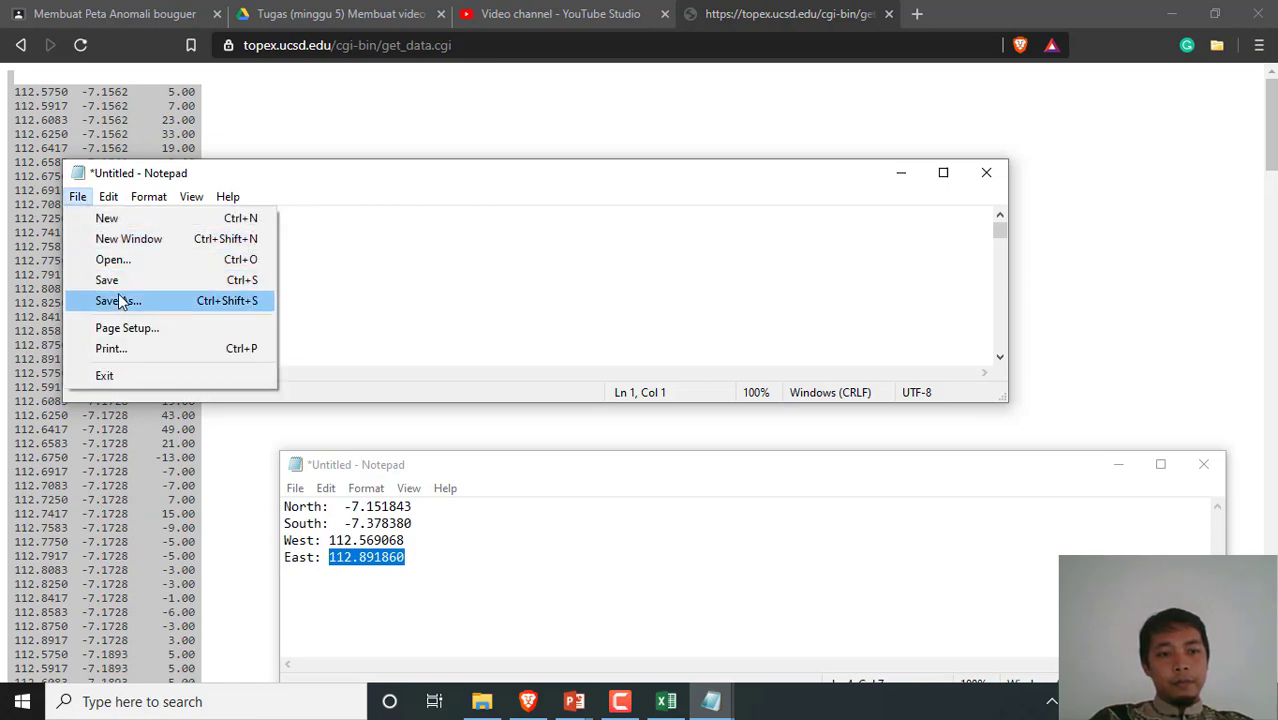
pyautogui.click(155, 302)
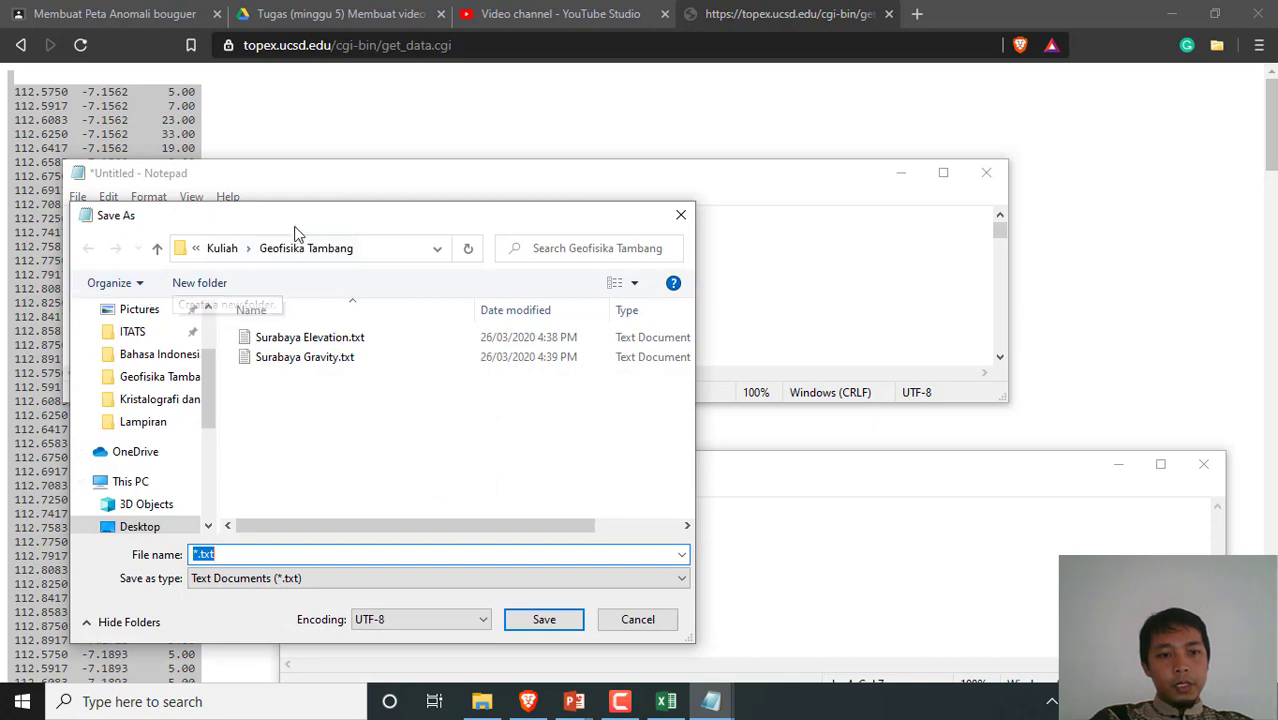
pyautogui.moveTo(300, 224); pyautogui.dragTo(619, 234)
pyautogui.click(626, 347)
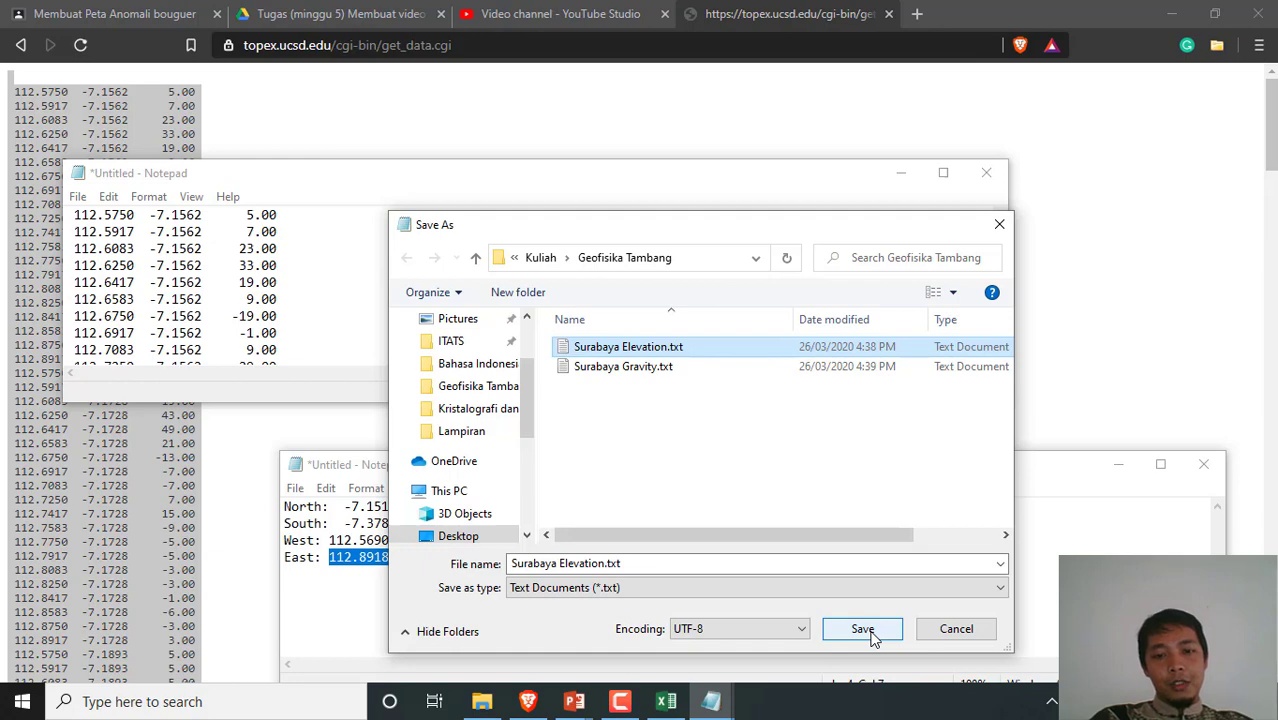
pyautogui.click(866, 632)
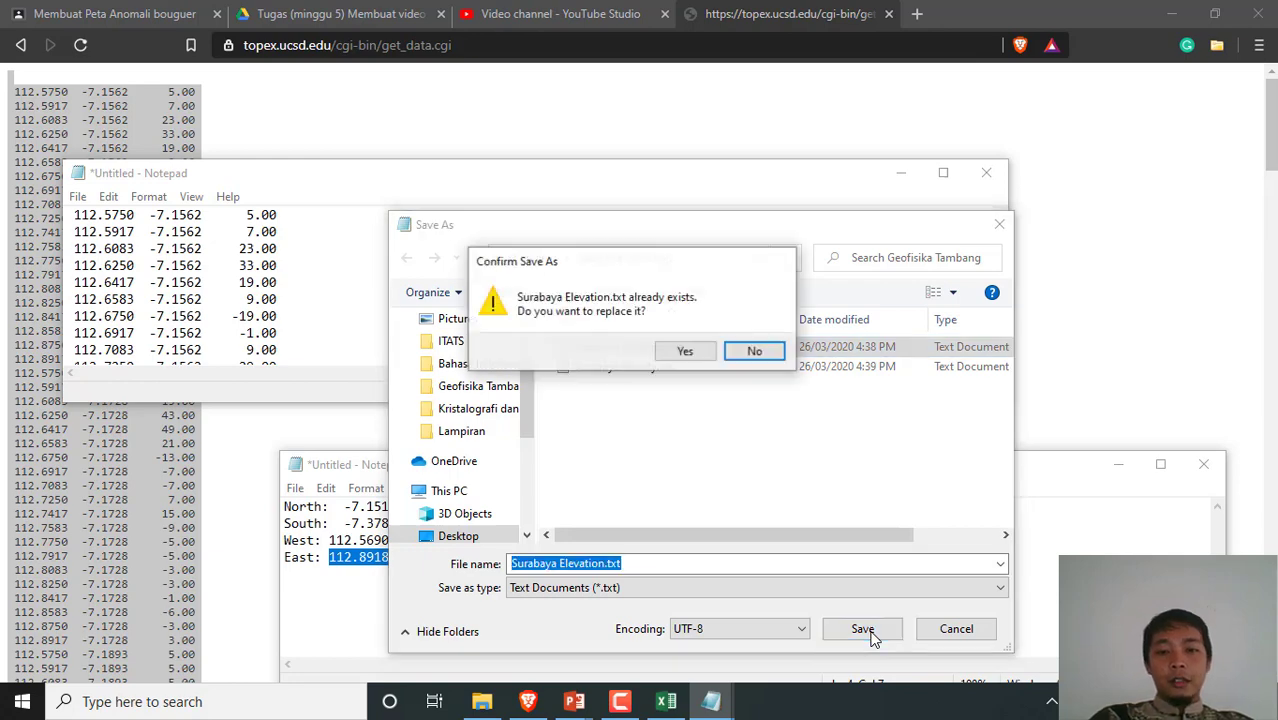
pyautogui.click(688, 348)
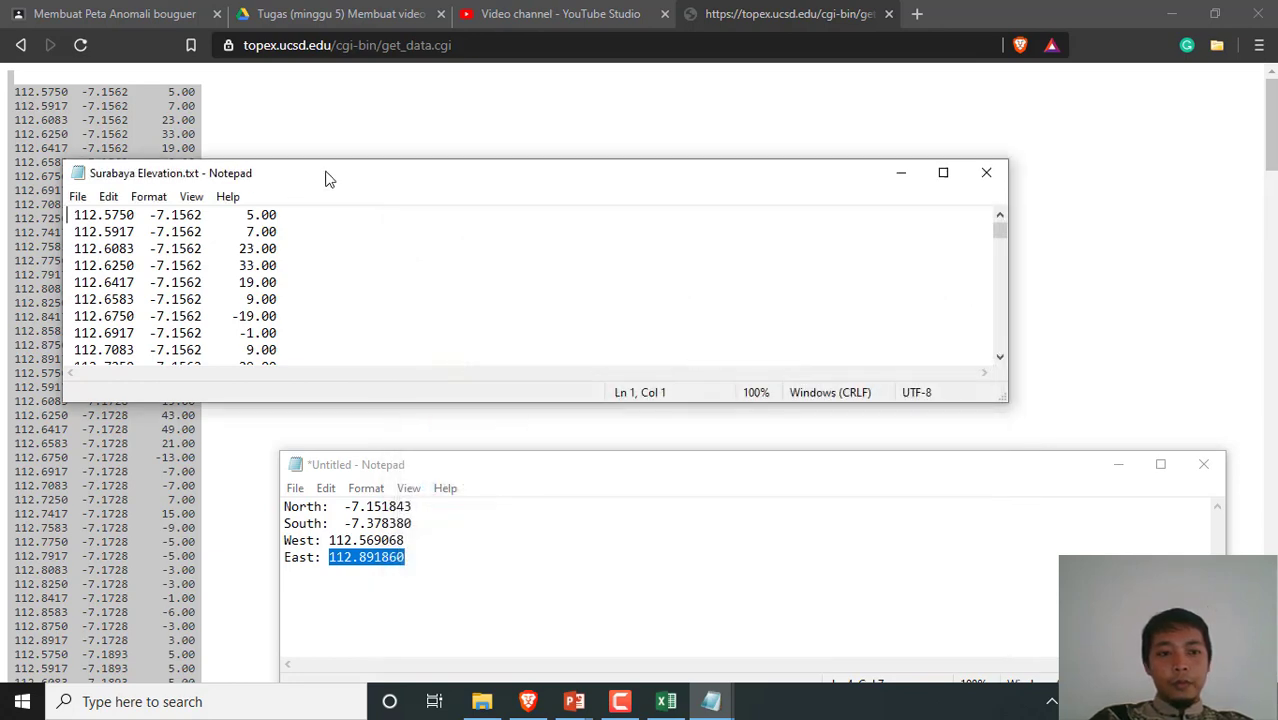
pyautogui.moveTo(325, 177); pyautogui.dragTo(559, 259)
pyautogui.click(736, 14)
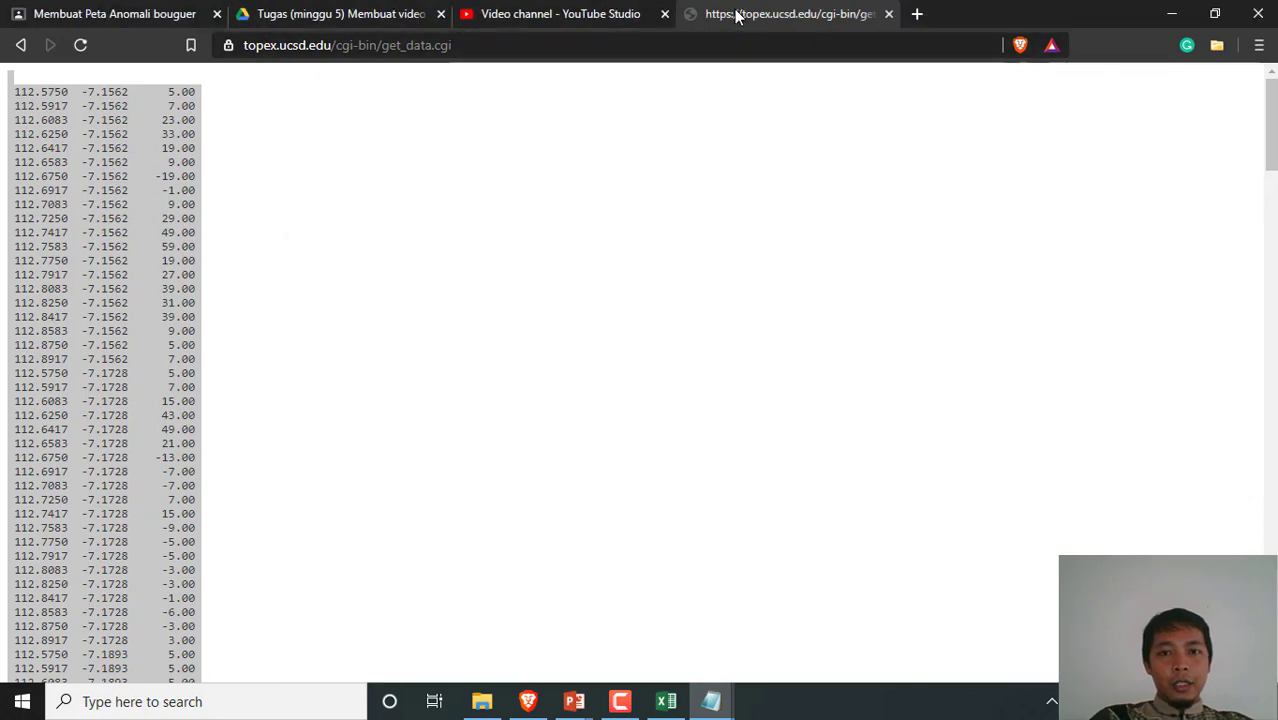
# Go back to the request form, get the gravity data for the same area, and select it all.
pyautogui.hotkey('ctrl', 'a')
pyautogui.click(19, 45)
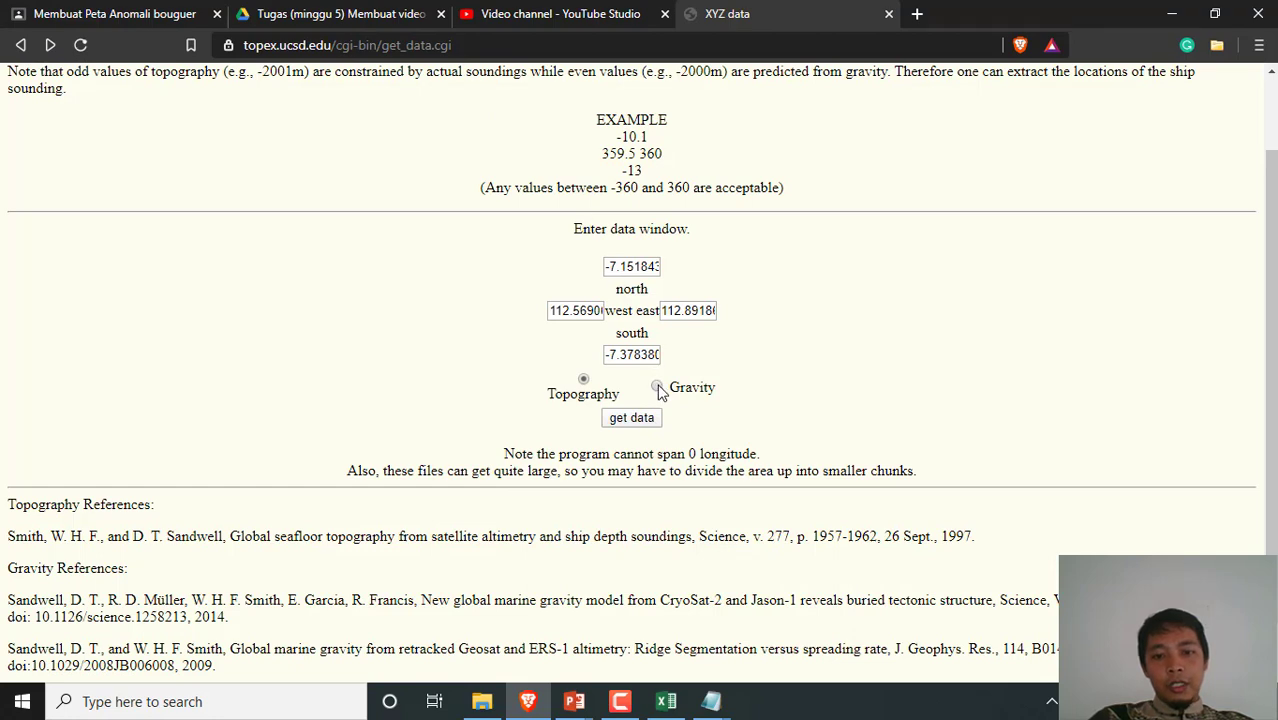
pyautogui.click(645, 424)
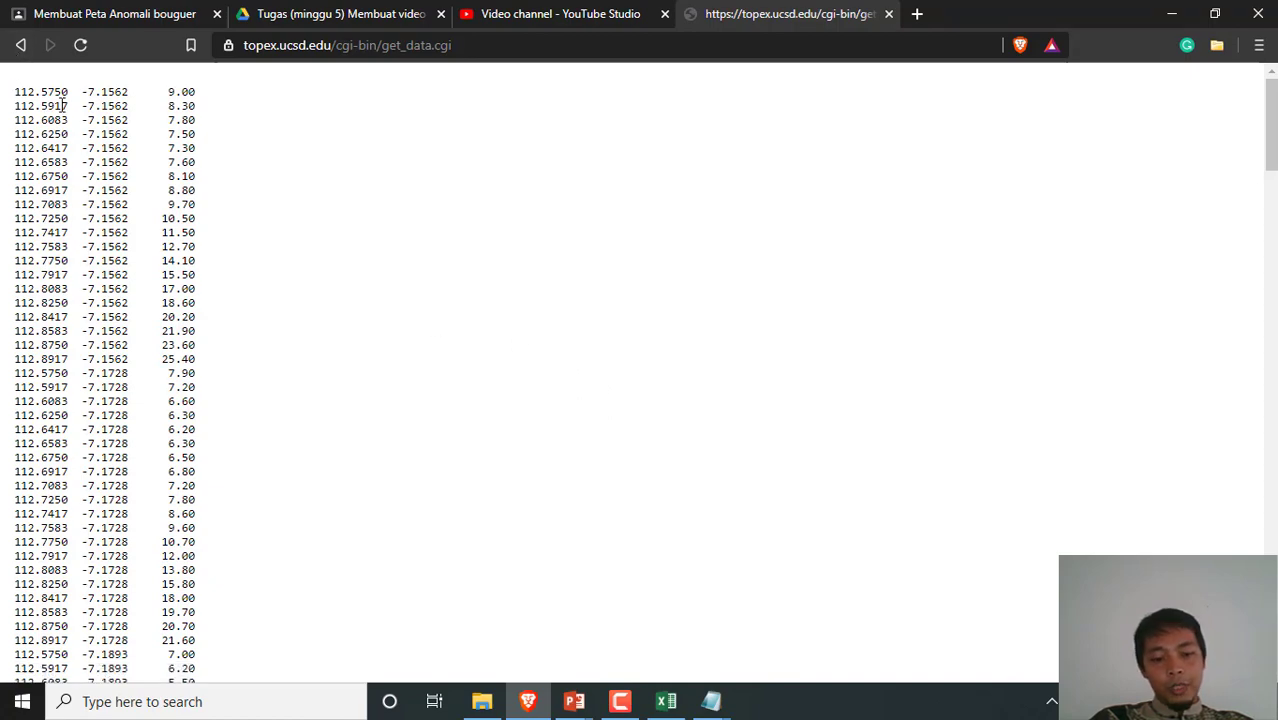
pyautogui.hotkey('ctrl', 'a')
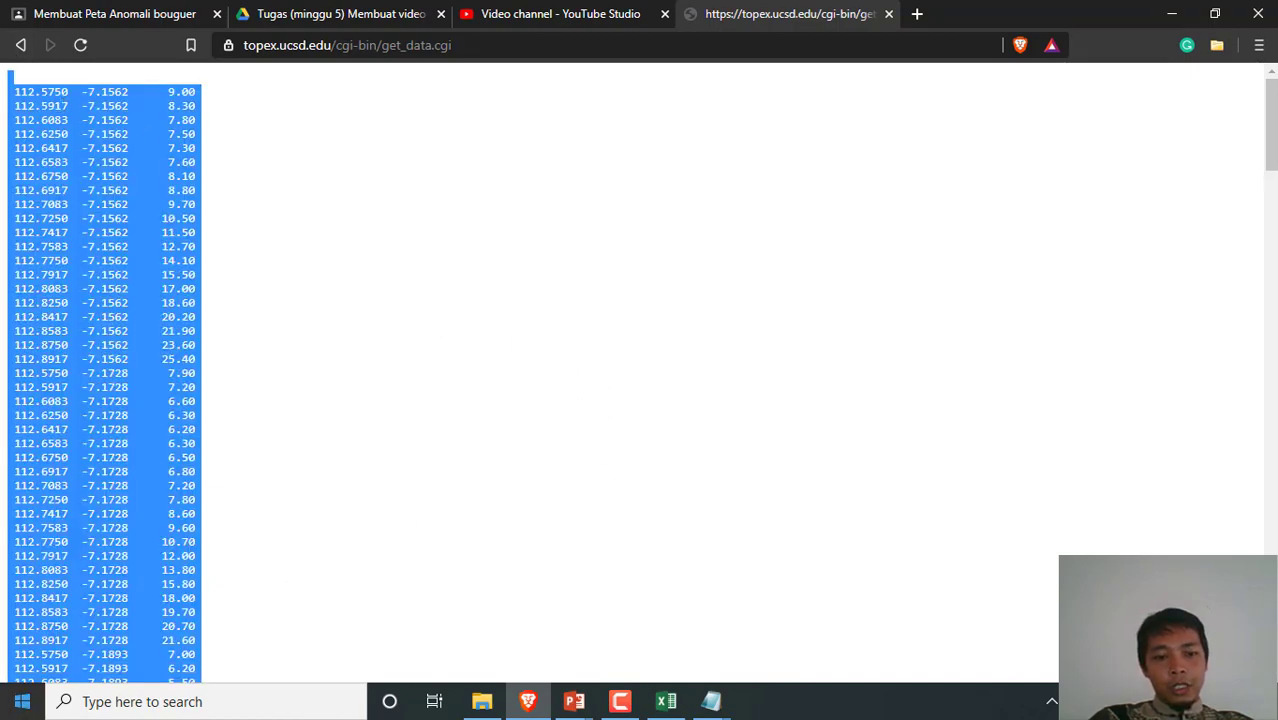
# Paste the gravity data into a new Notepad document and remove the blank first line.
pyautogui.press('super')
pyautogui.click(651, 655)
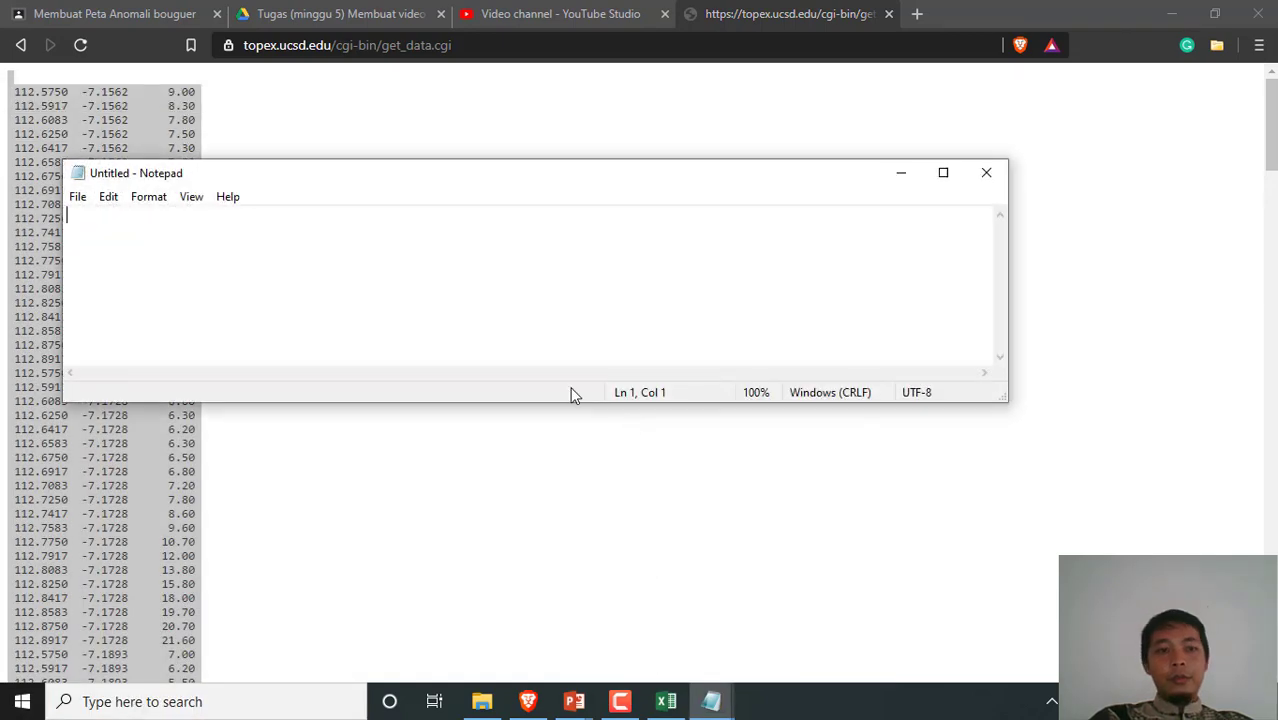
pyautogui.hotkey('ctrl', 'v')
pyautogui.moveTo(1003, 345); pyautogui.dragTo(998, 188)
pyautogui.click(76, 210)
pyautogui.press('Delete')
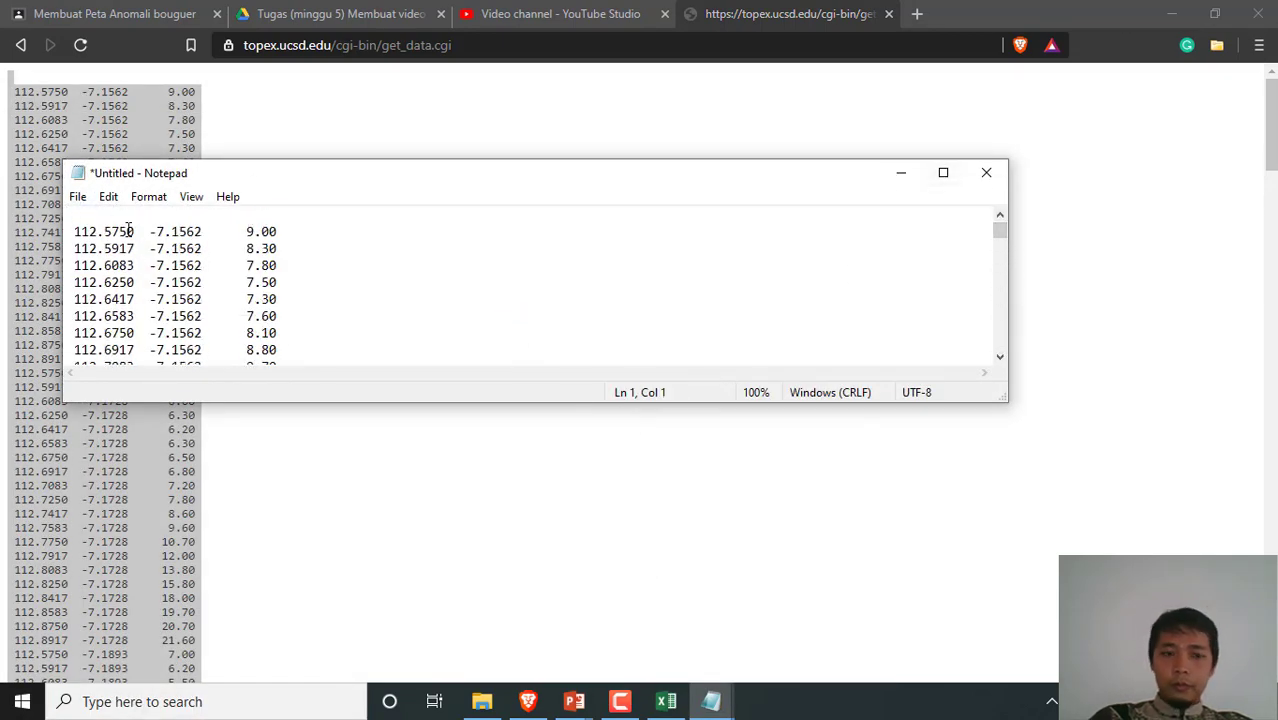
# Save As Surabaya Gravity.txt in the Geofisika Tambang folder.
pyautogui.click(78, 196)
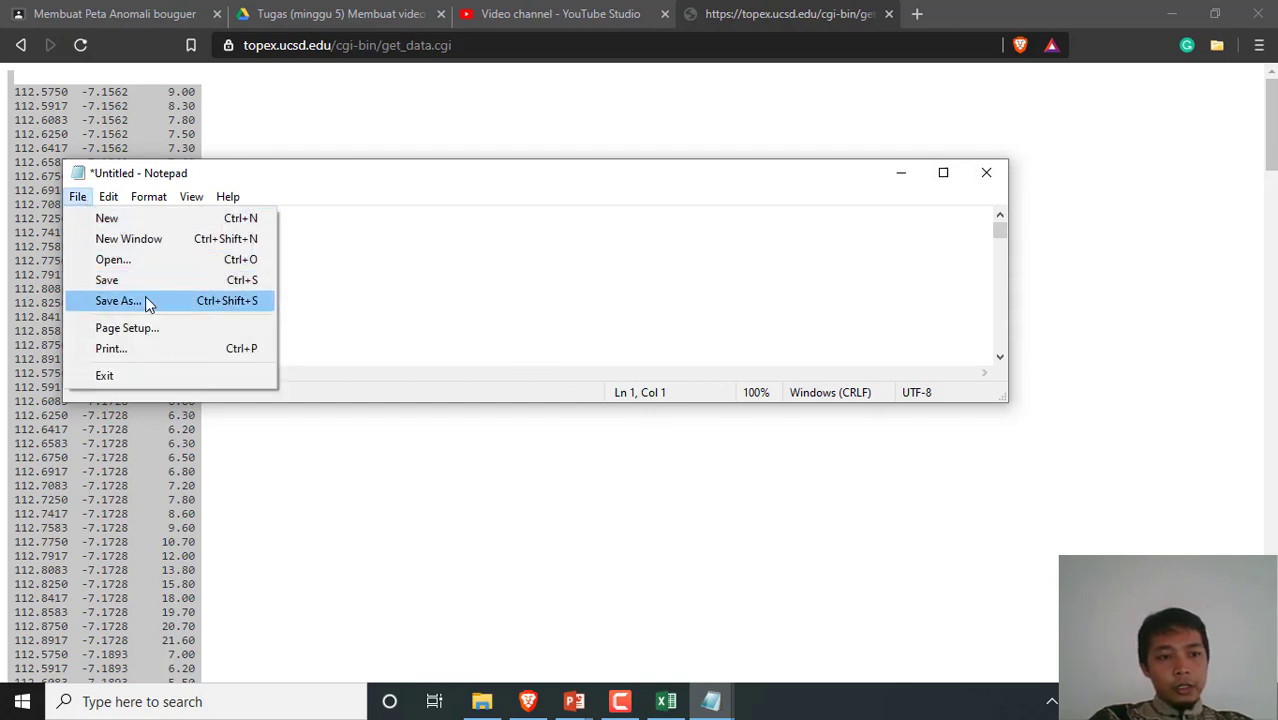
pyautogui.click(148, 300)
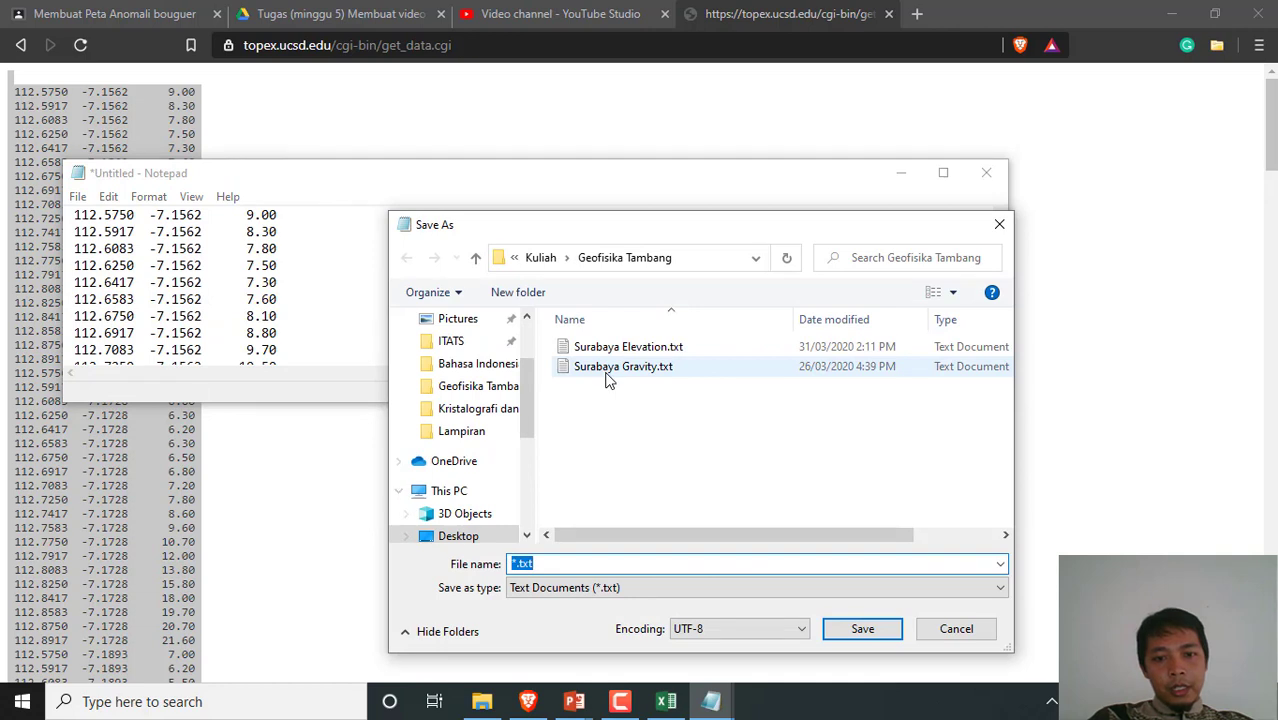
pyautogui.click(610, 368)
pyautogui.click(560, 563)
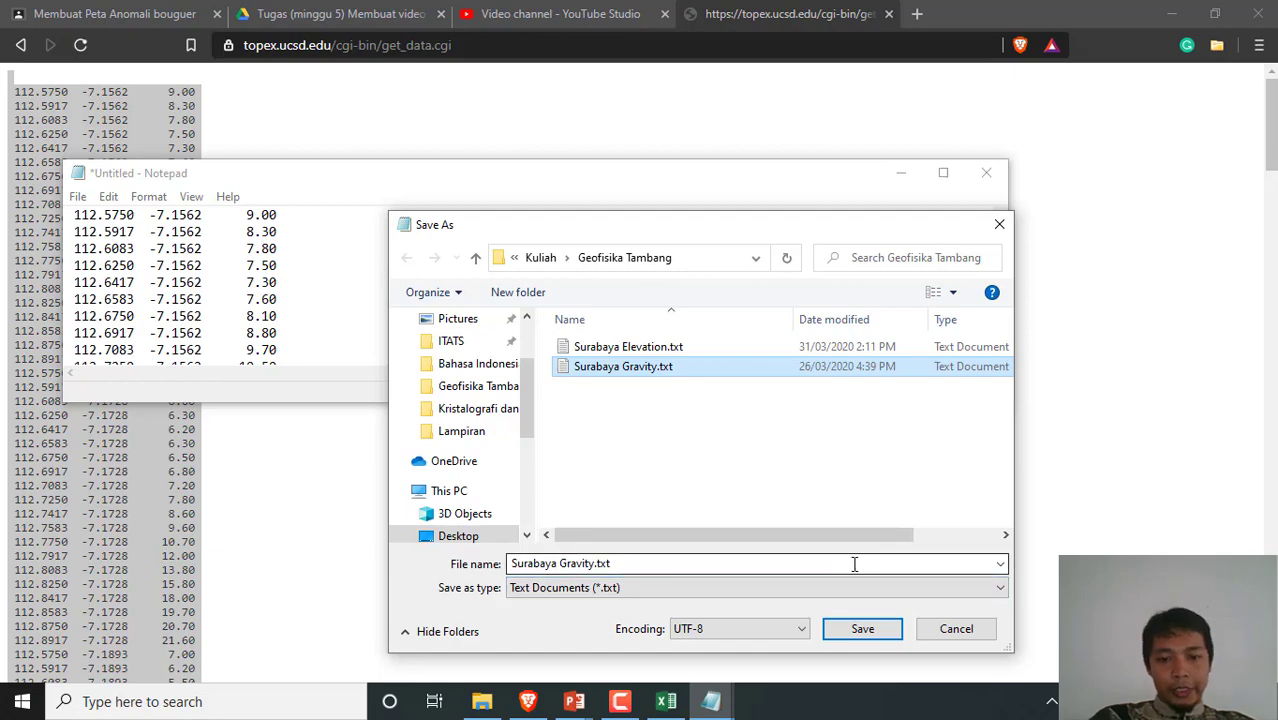
pyautogui.click(866, 630)
# Confirm replacing Surabaya Gravity.txt and place the Surabaya Elevation.txt window beside it.
pyautogui.click(690, 352)
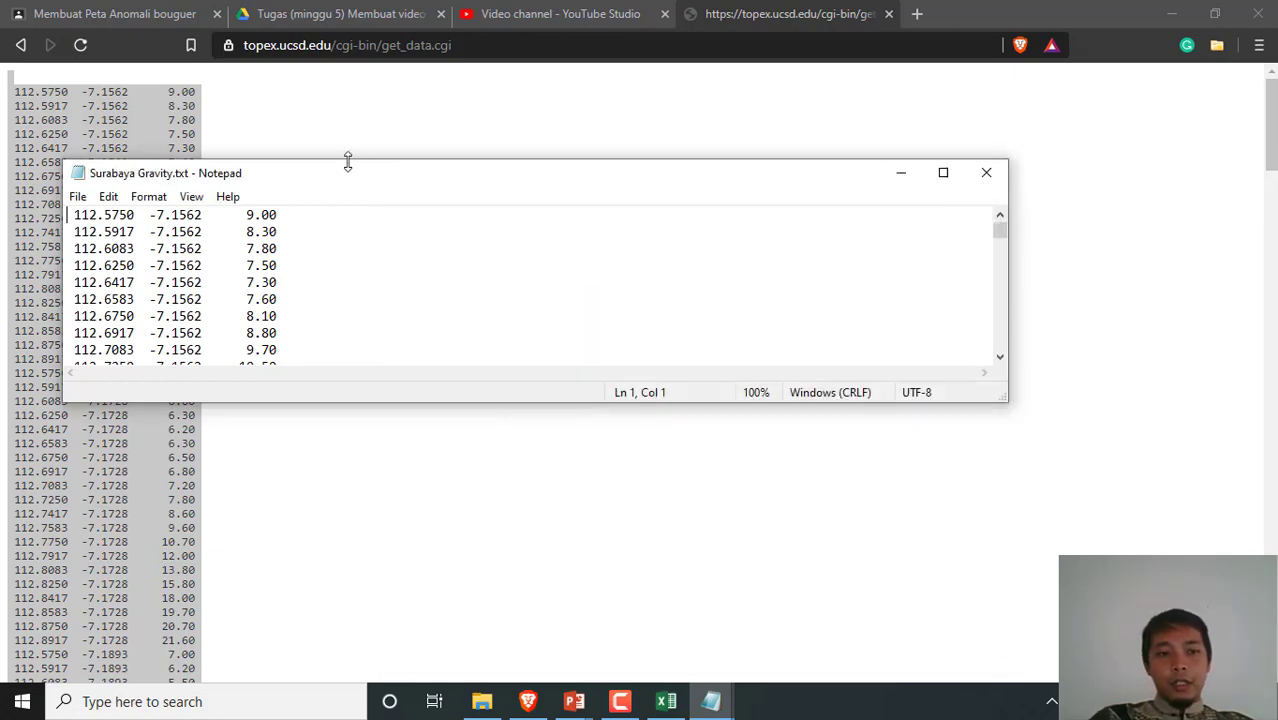
pyautogui.moveTo(377, 180); pyautogui.dragTo(550, 360)
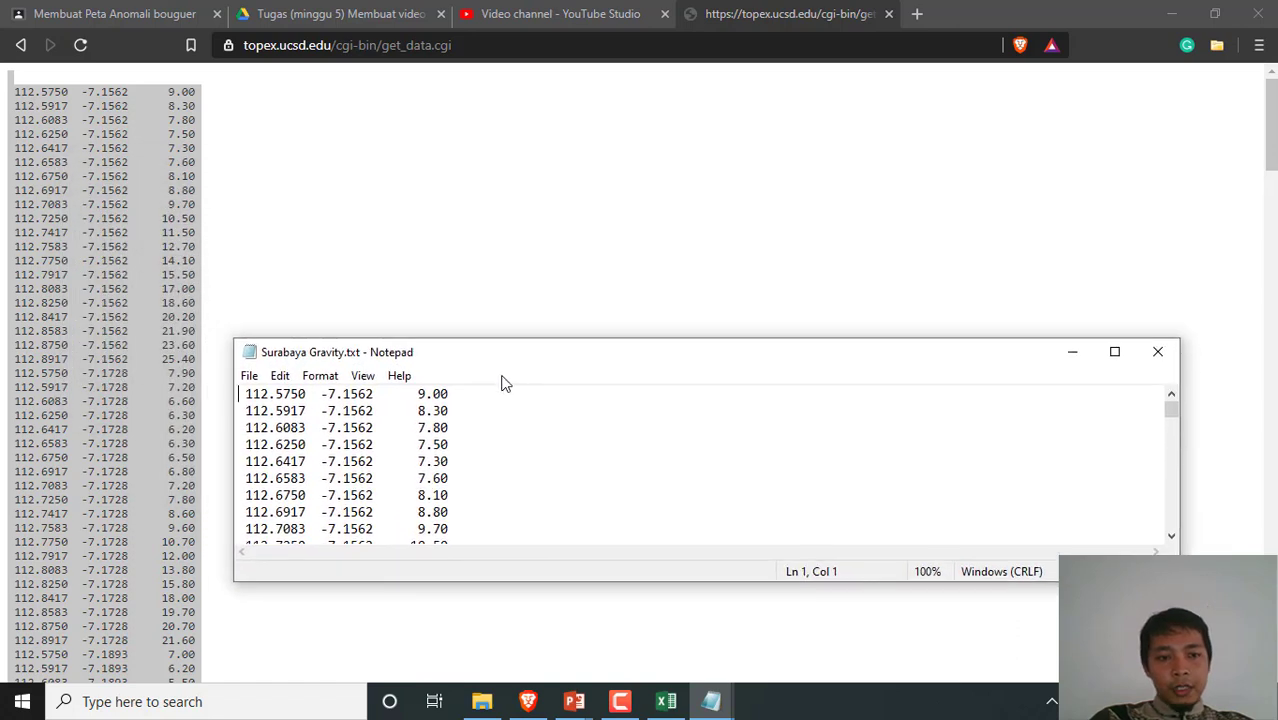
pyautogui.moveTo(733, 710)
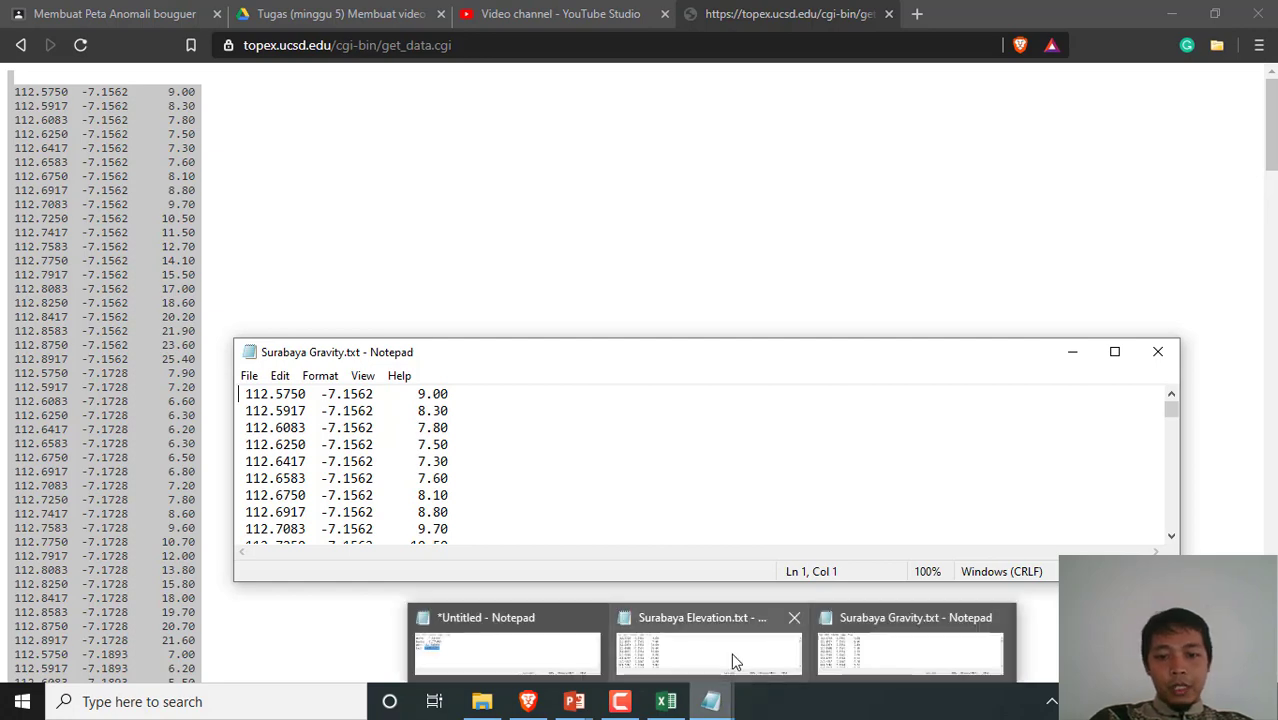
pyautogui.click(731, 656)
pyautogui.moveTo(550, 254); pyautogui.dragTo(724, 357)
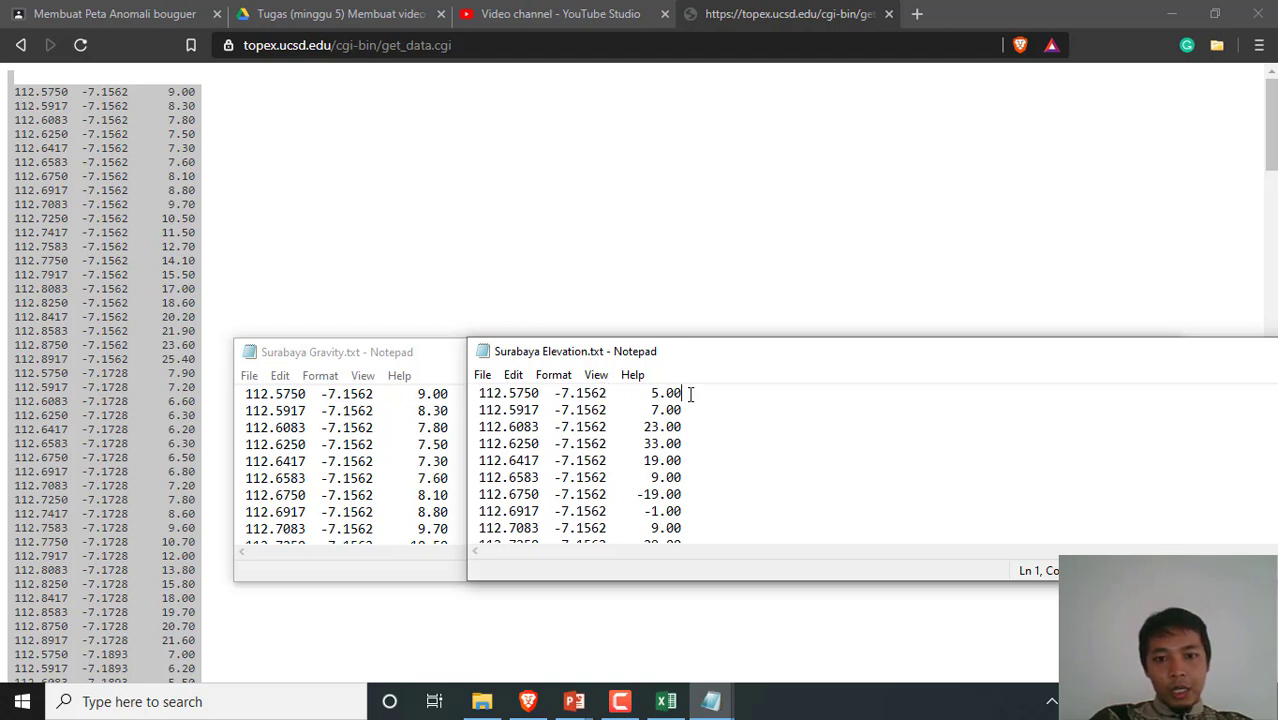
# Compare first values, elevation 5.00 against gravity 9.00, then close Surabaya Elevation.txt.
pyautogui.moveTo(690, 394); pyautogui.dragTo(645, 394)
pyautogui.moveTo(416, 394); pyautogui.dragTo(501, 402)
pyautogui.click(1256, 427)
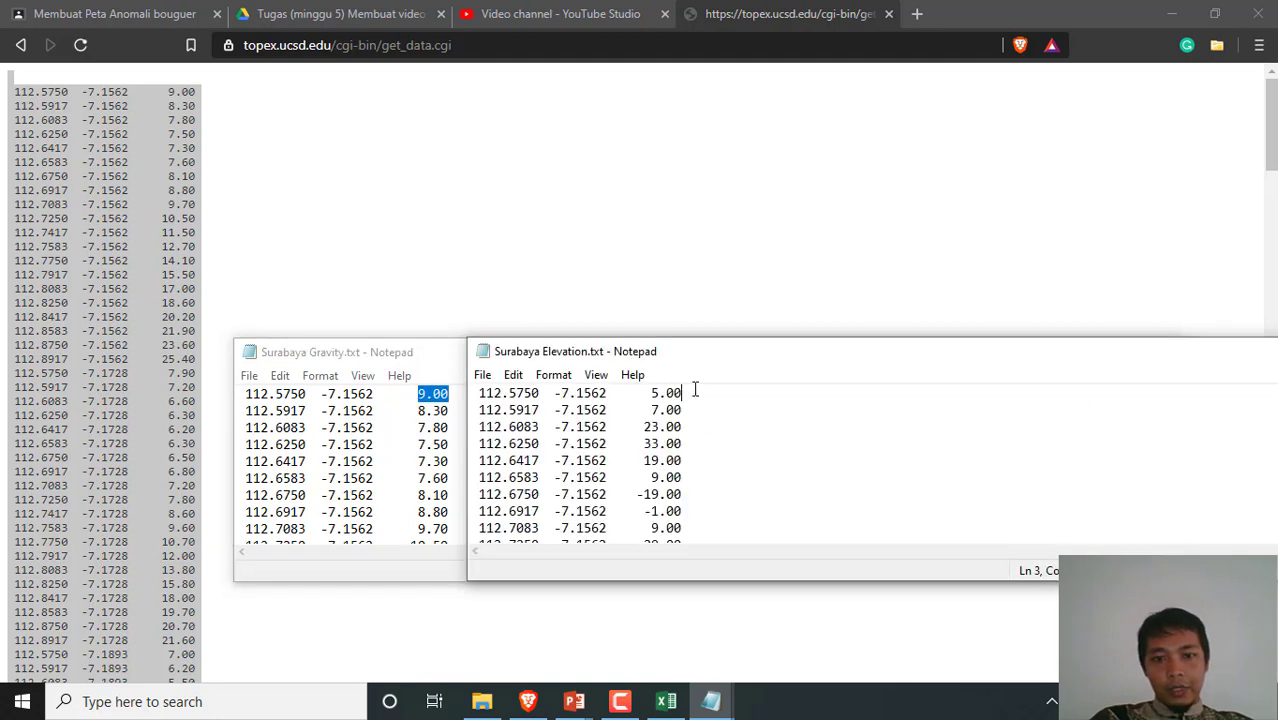
pyautogui.moveTo(692, 393); pyautogui.dragTo(648, 394)
pyautogui.click(830, 432)
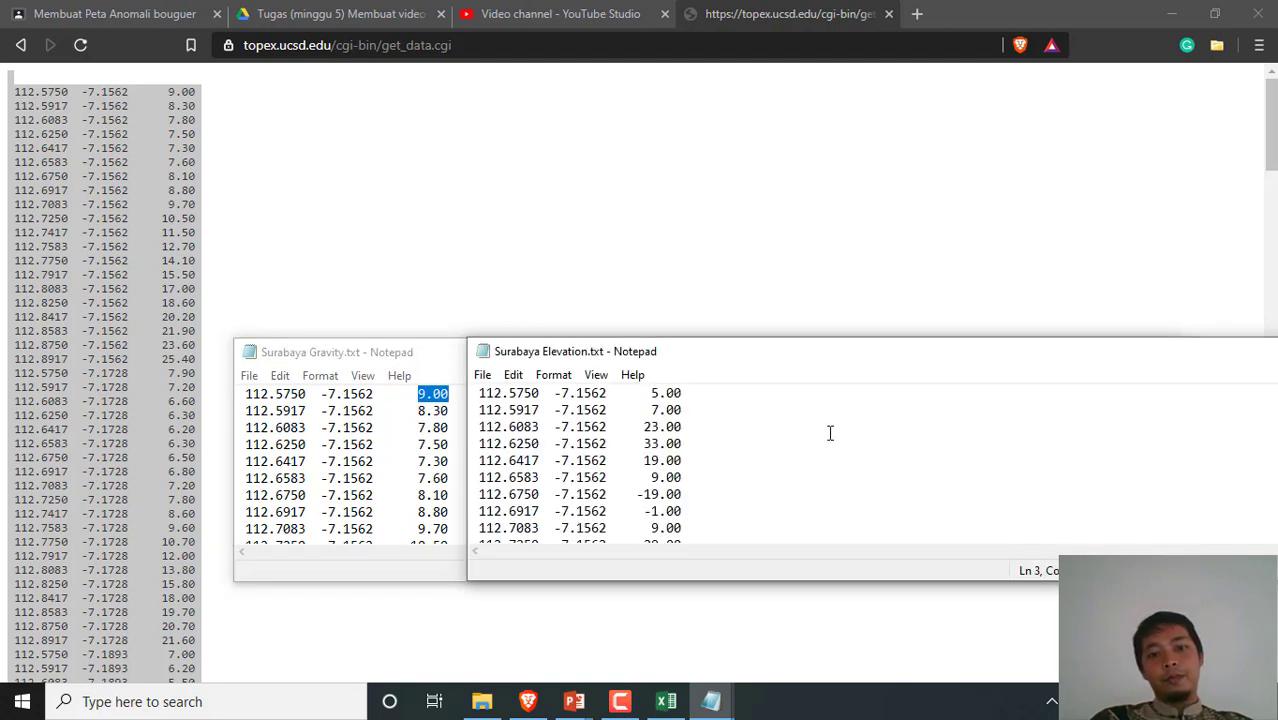
pyautogui.moveTo(819, 354); pyautogui.dragTo(596, 250)
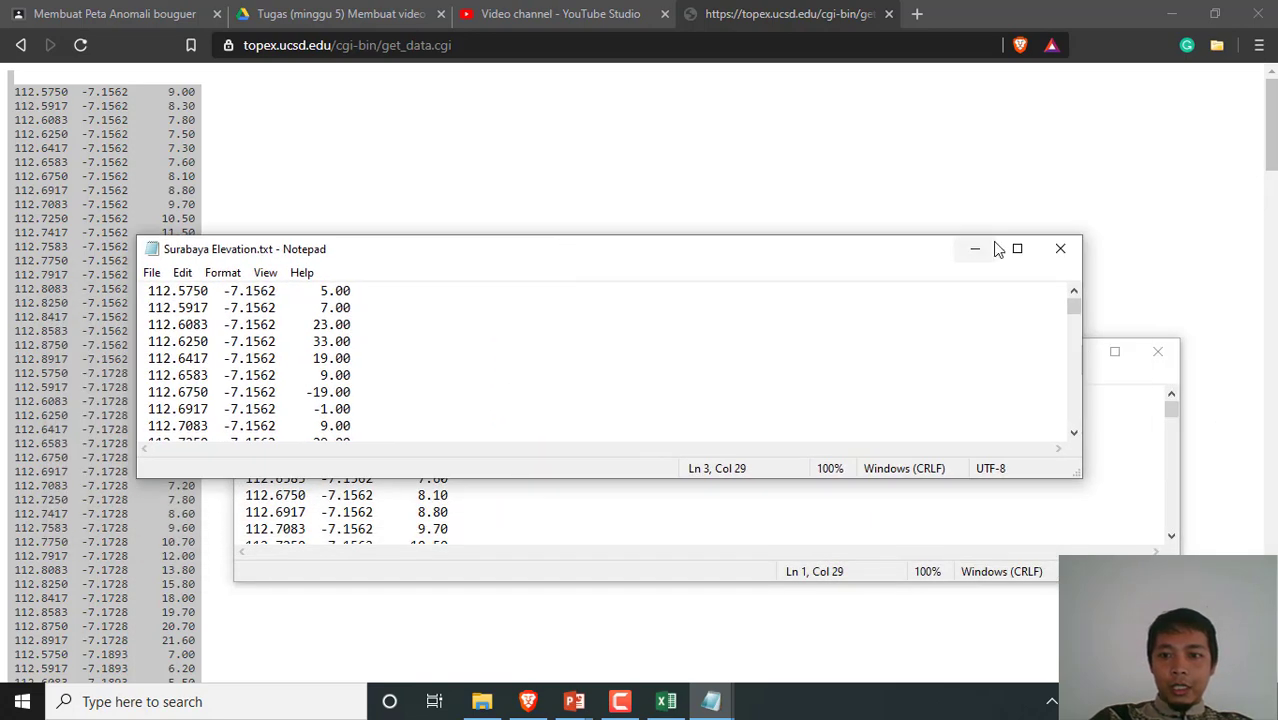
pyautogui.click(1061, 262)
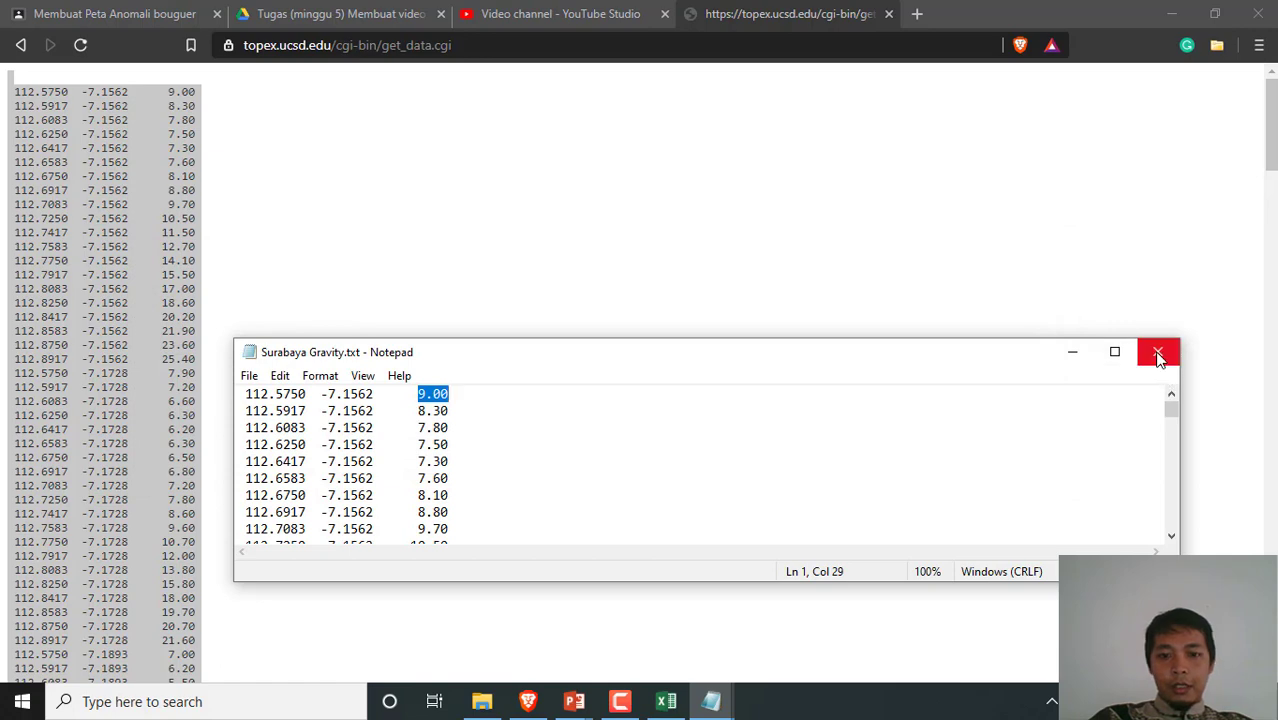
# Close the gravity file and bring the untitled boundary notes to the front.
pyautogui.click(1158, 354)
pyautogui.click(711, 701)
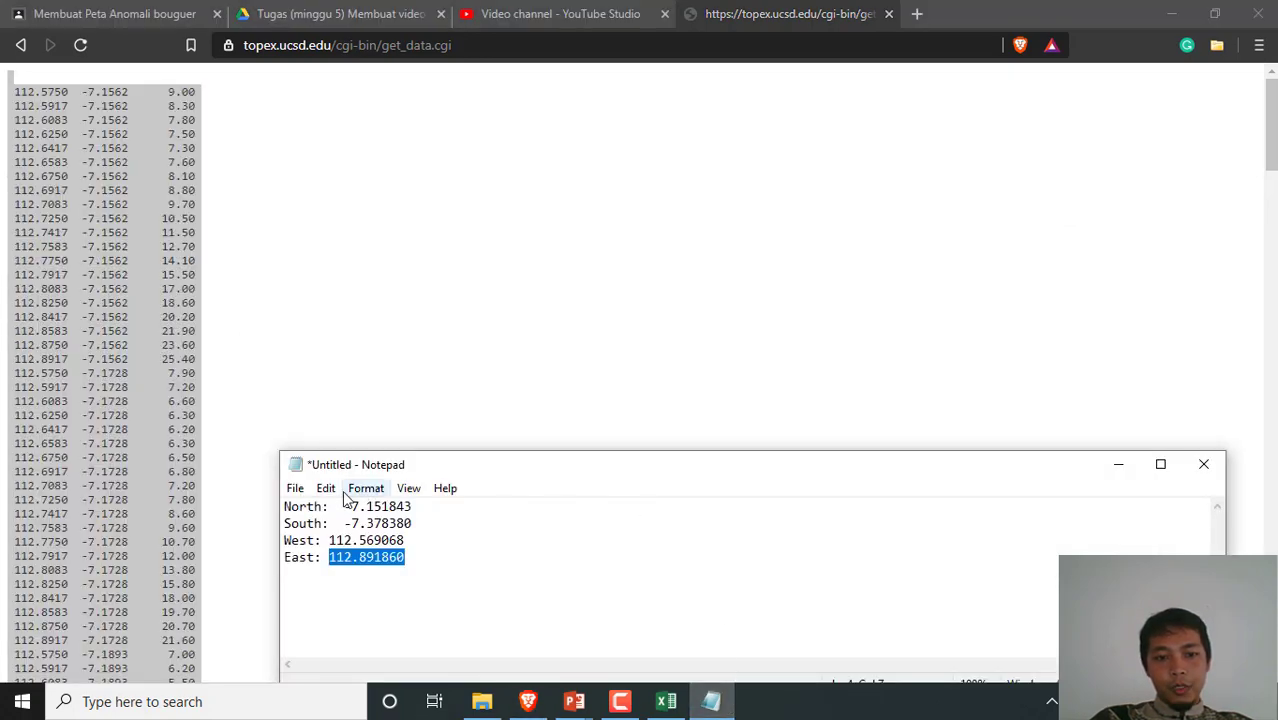
pyautogui.click(295, 488)
pyautogui.click(366, 488)
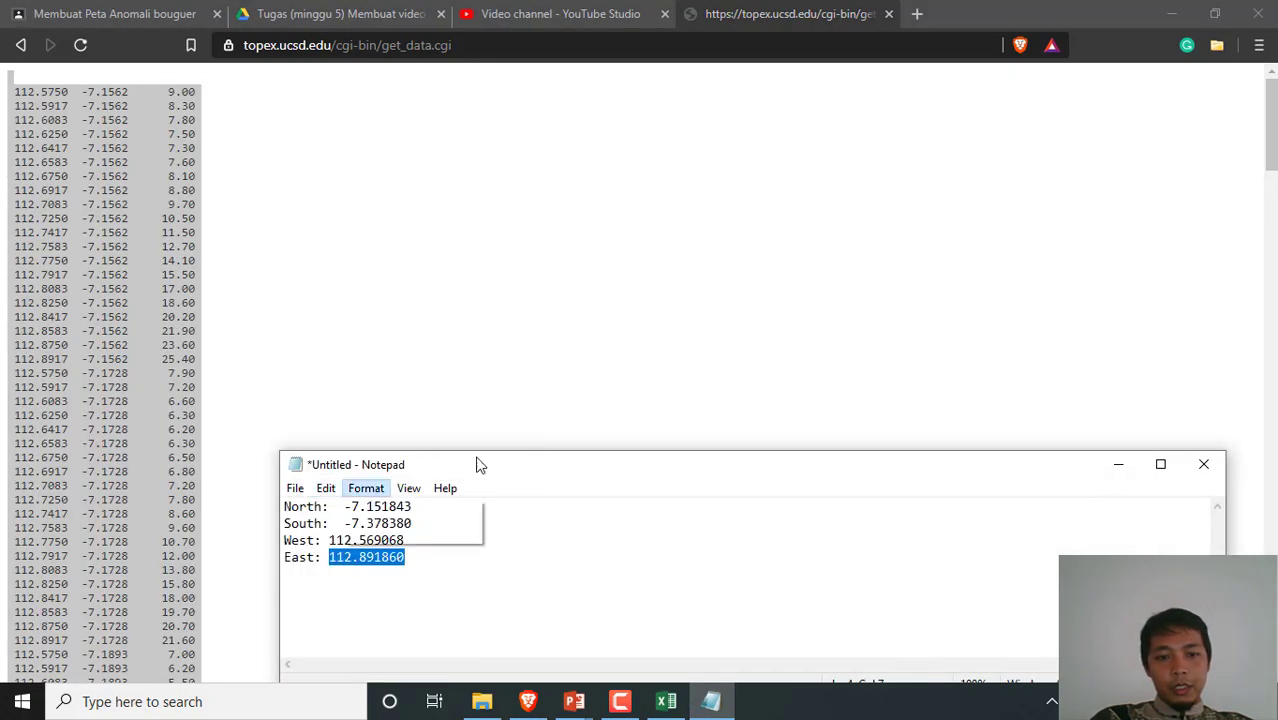
pyautogui.click(631, 462)
pyautogui.moveTo(631, 464); pyautogui.dragTo(639, 258)
# Save the boundary notes as Surabaya Boundary.txt and close Notepad.
pyautogui.click(324, 282)
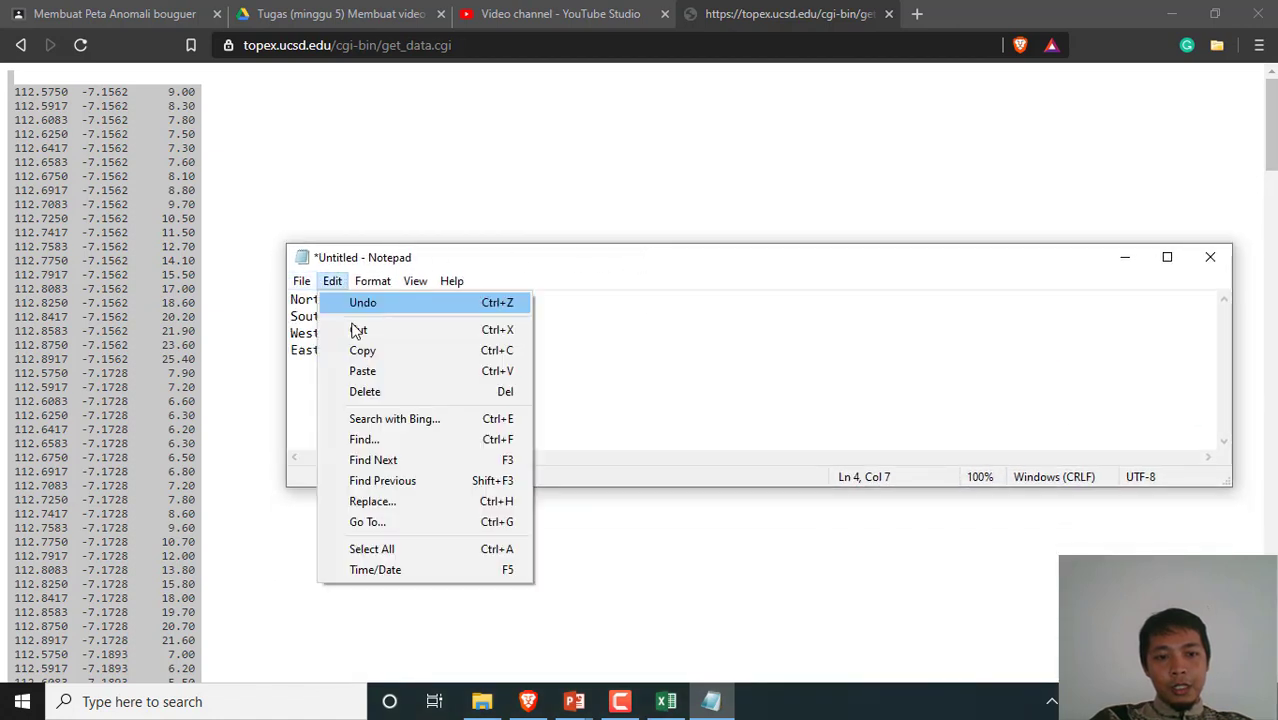
pyautogui.moveTo(302, 281)
pyautogui.click(338, 388)
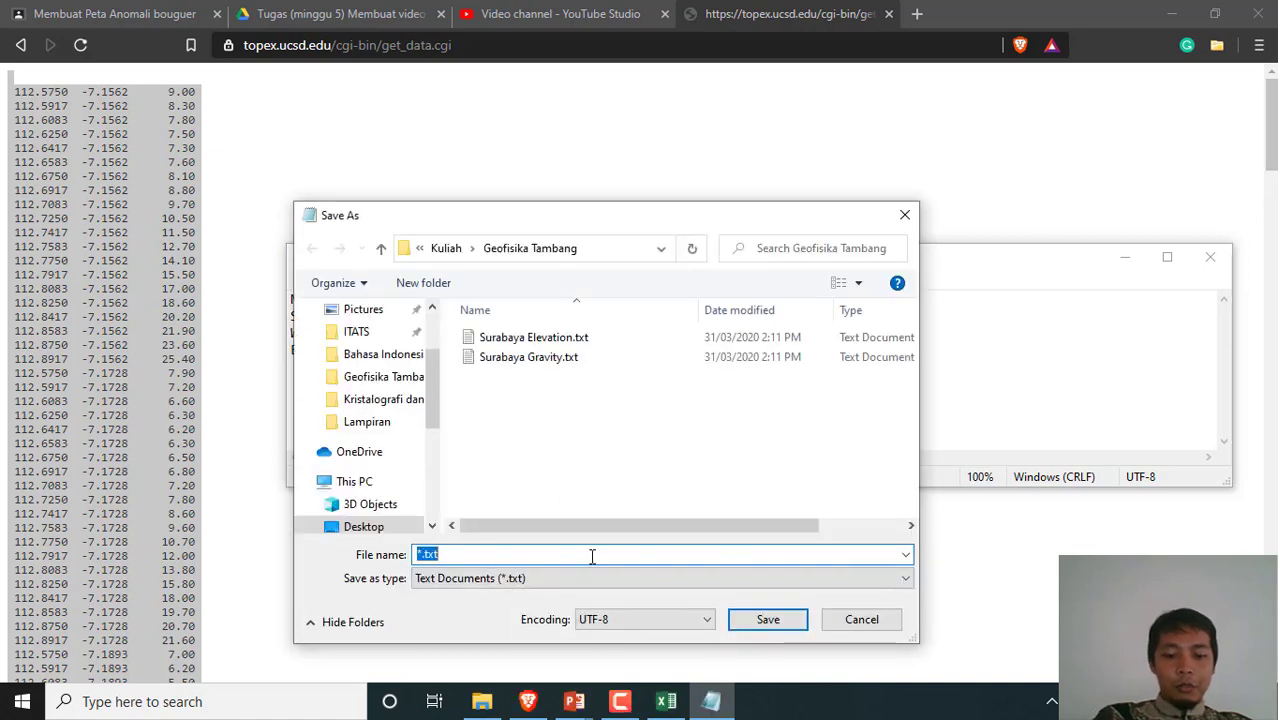
pyautogui.write('Suraba')
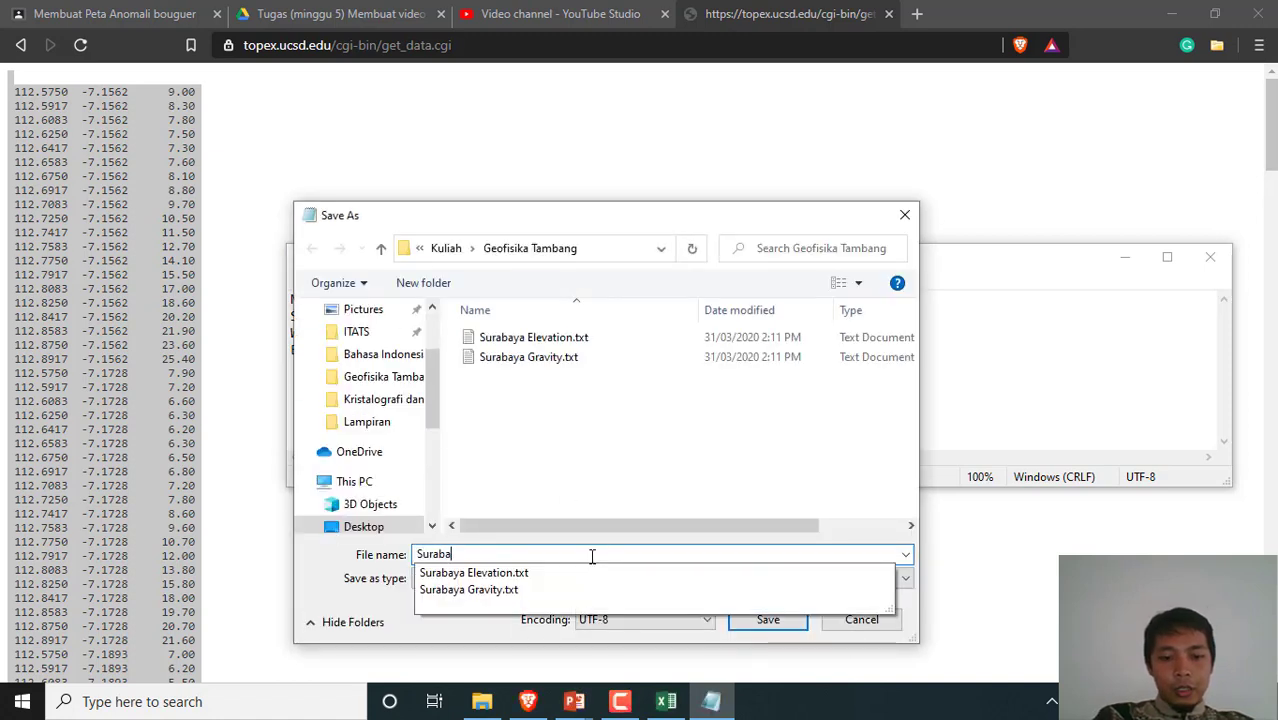
pyautogui.write('ya Boundary')
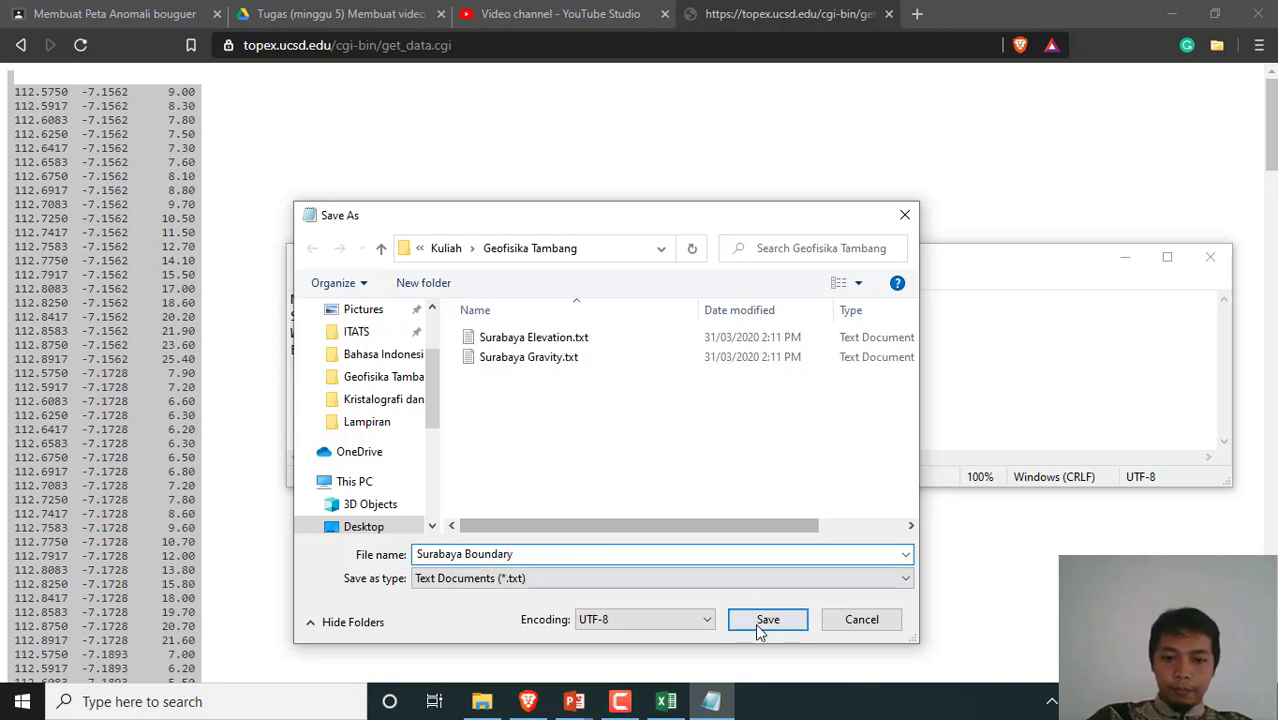
pyautogui.click(767, 619)
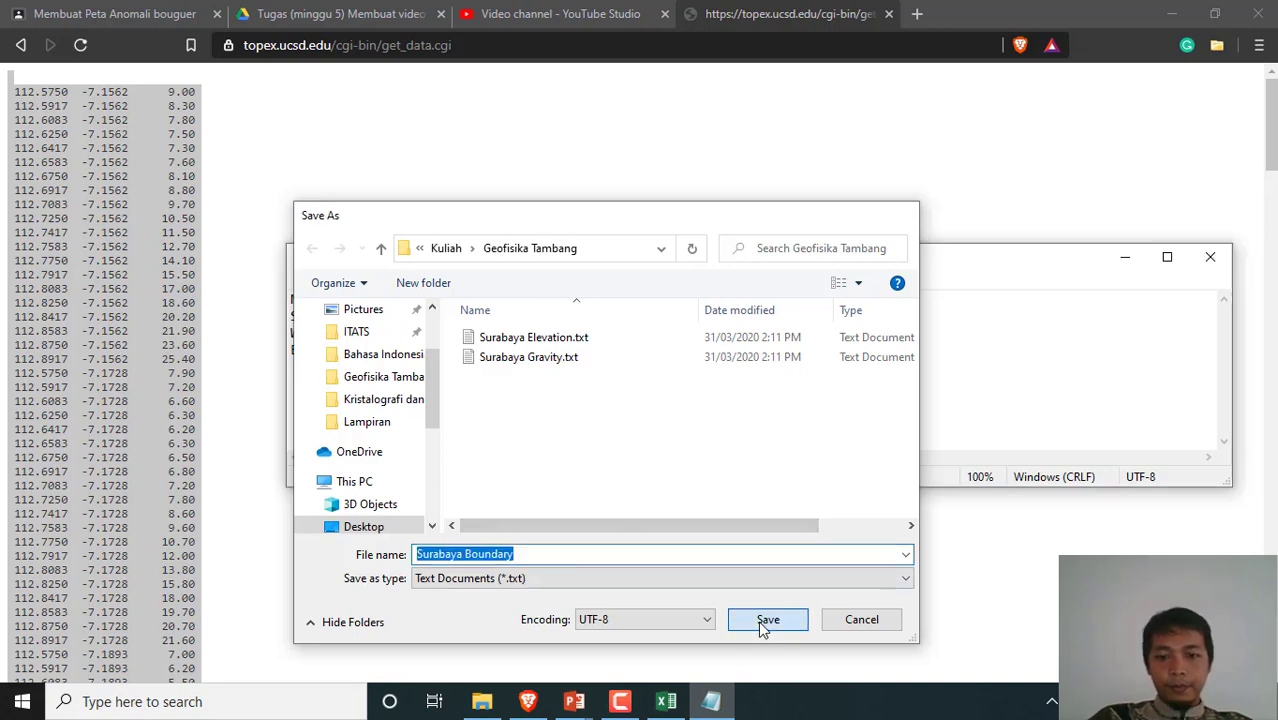
pyautogui.click(1209, 259)
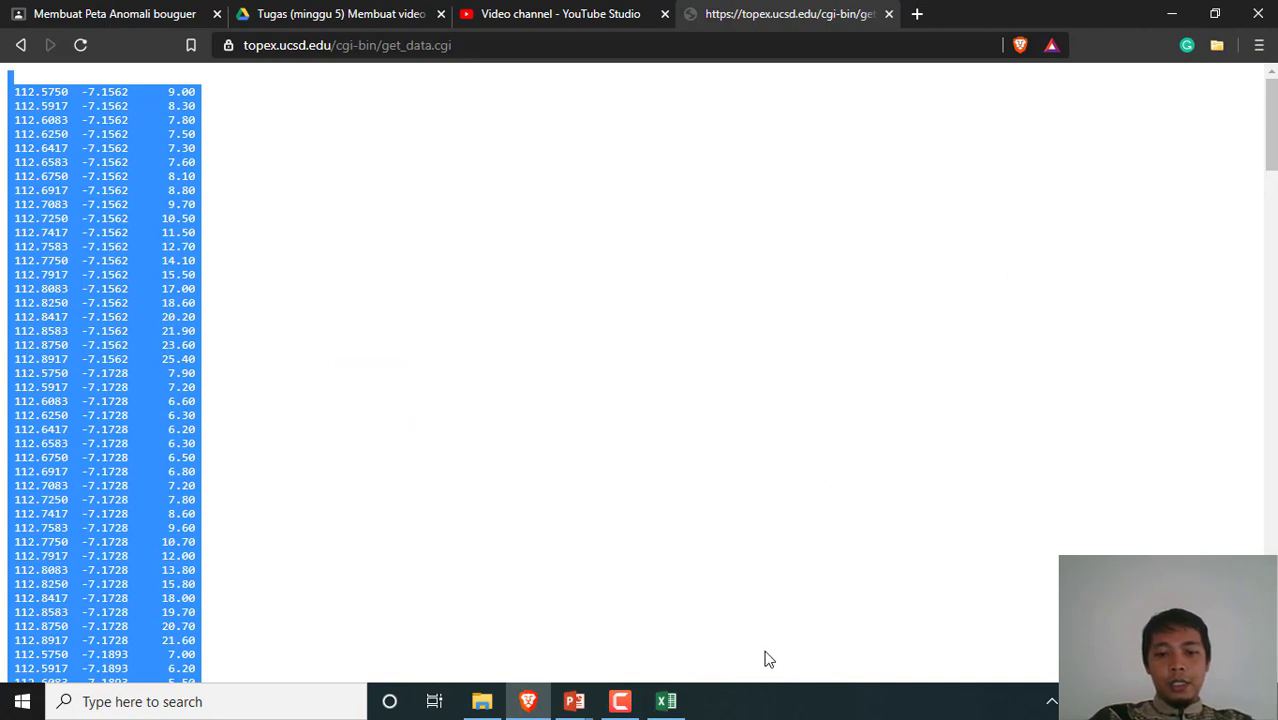
# From the Bouguer anomaly workbook, browse with the Text Files filter and open Surabaya Gravity.txt.
pyautogui.click(666, 701)
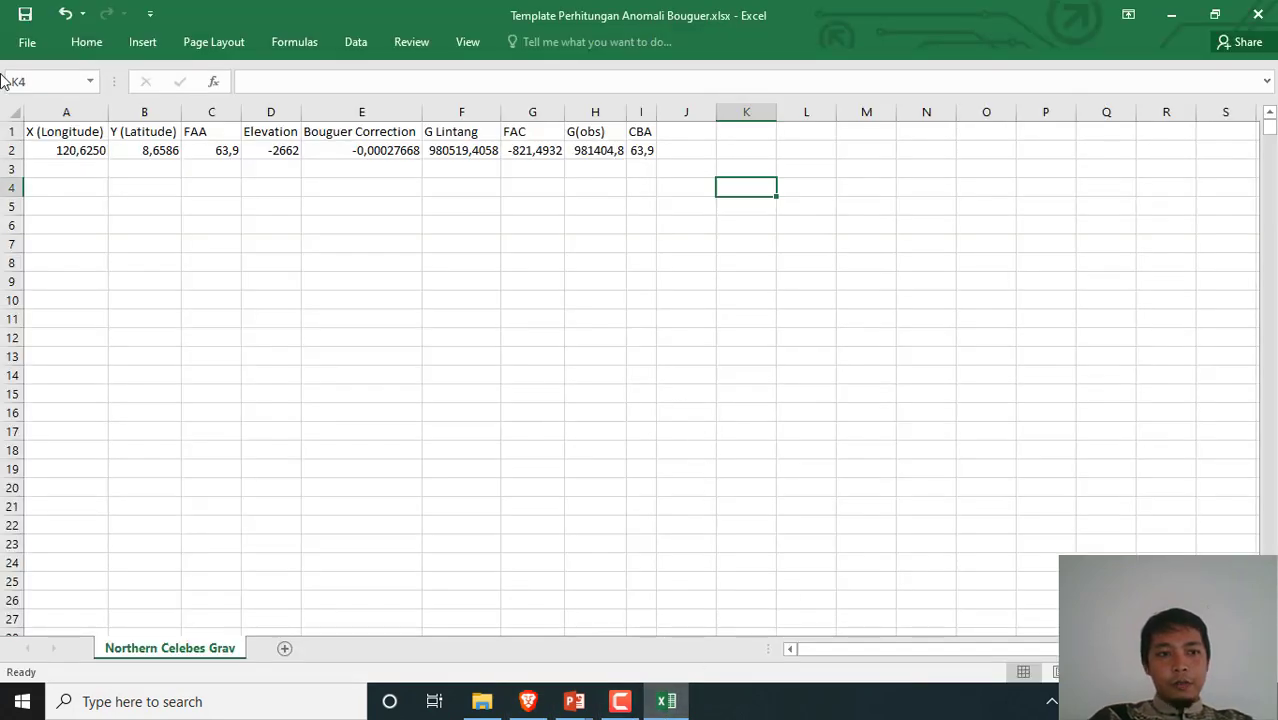
pyautogui.click(25, 42)
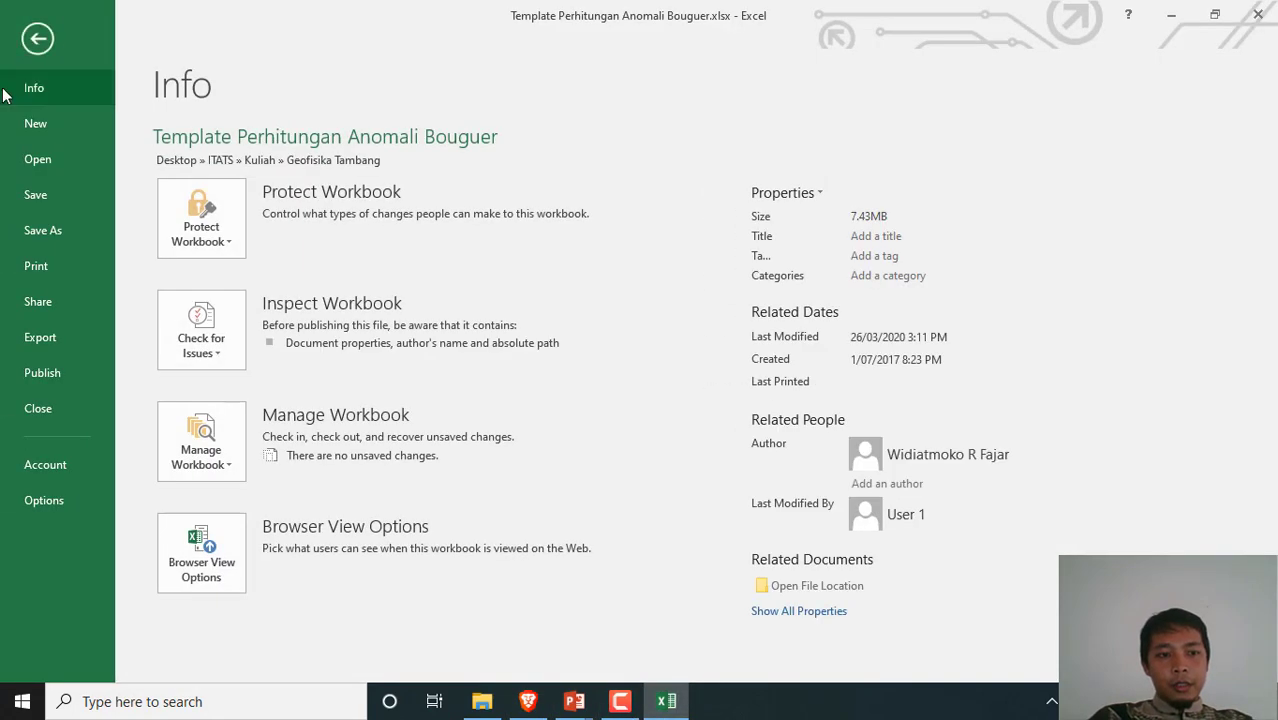
pyautogui.click(48, 159)
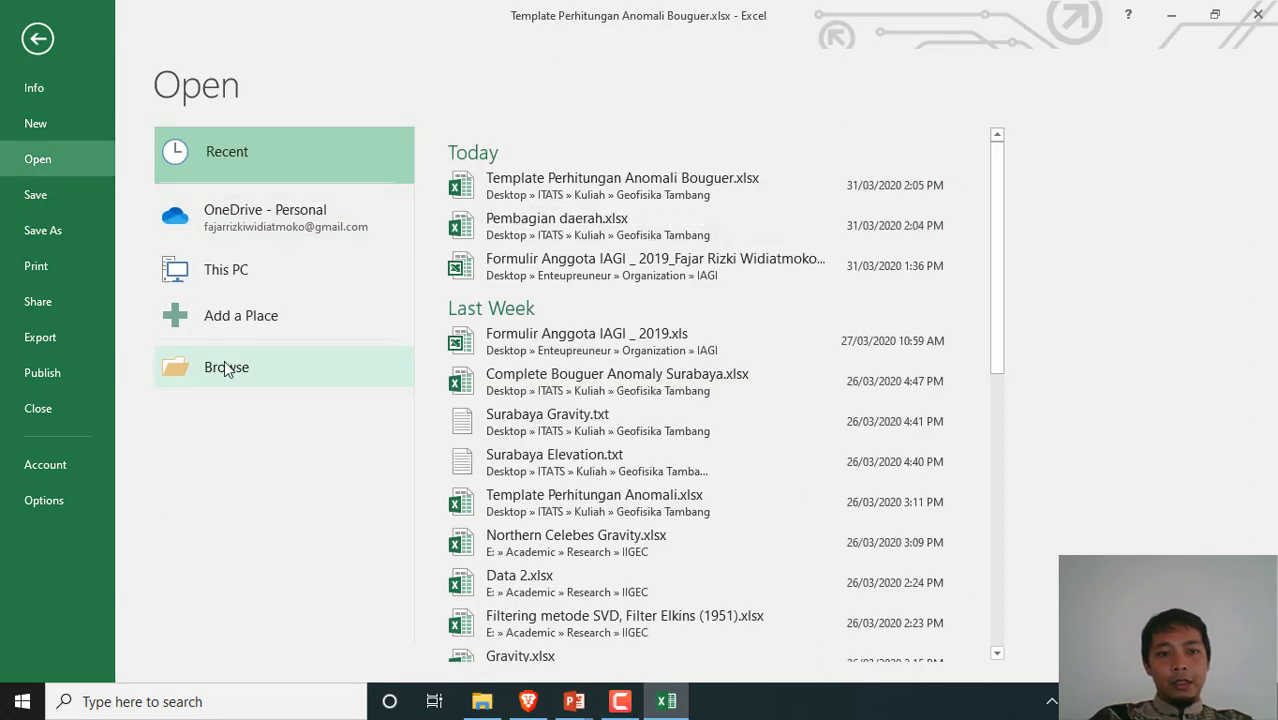
pyautogui.click(224, 366)
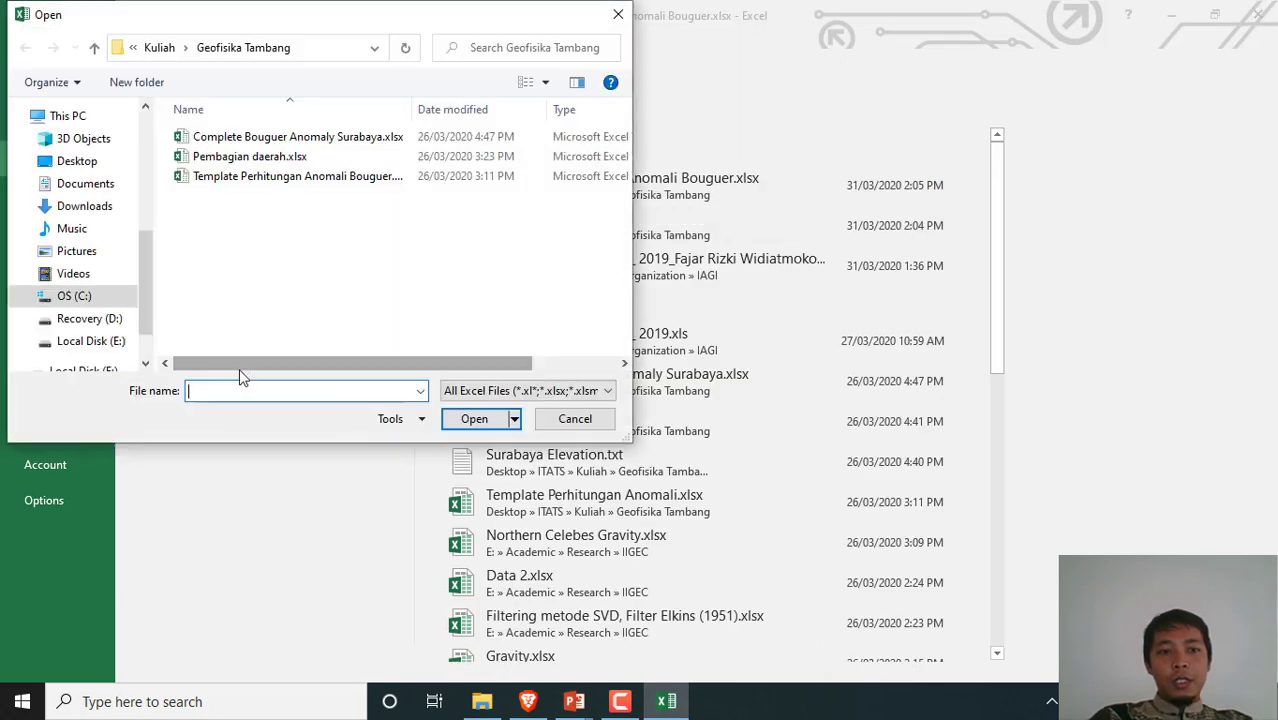
pyautogui.click(552, 392)
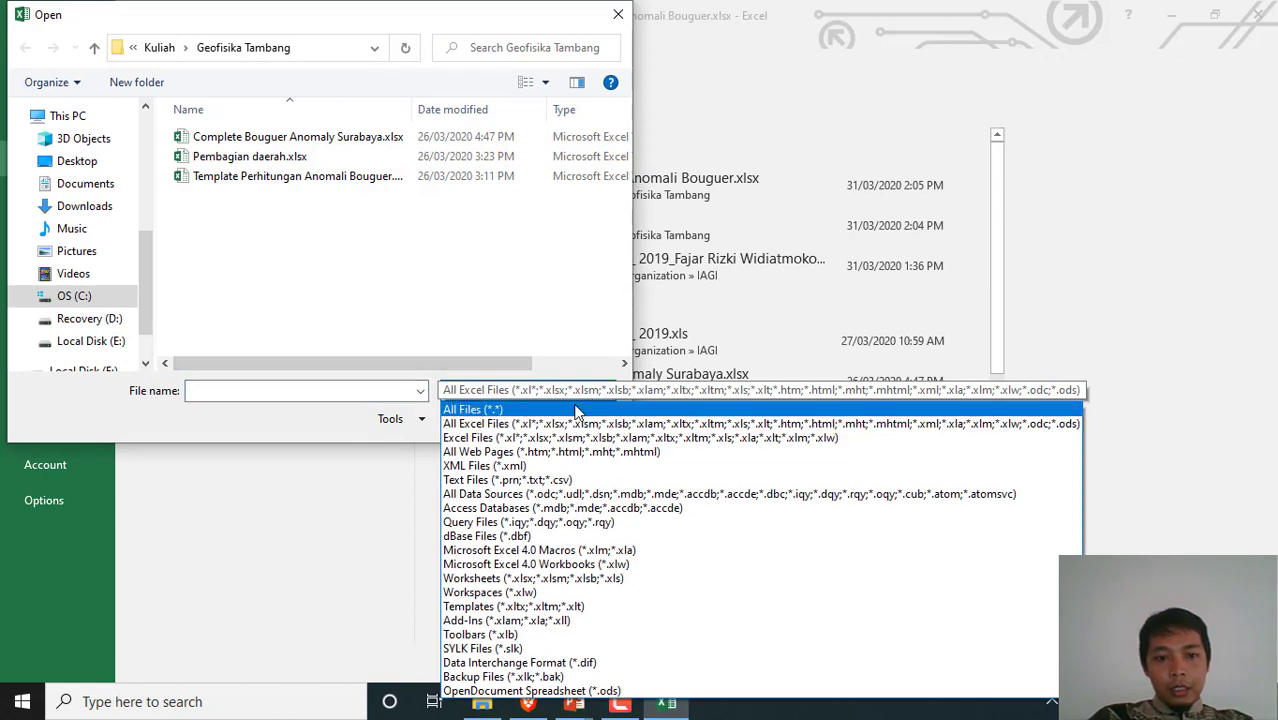
pyautogui.click(598, 480)
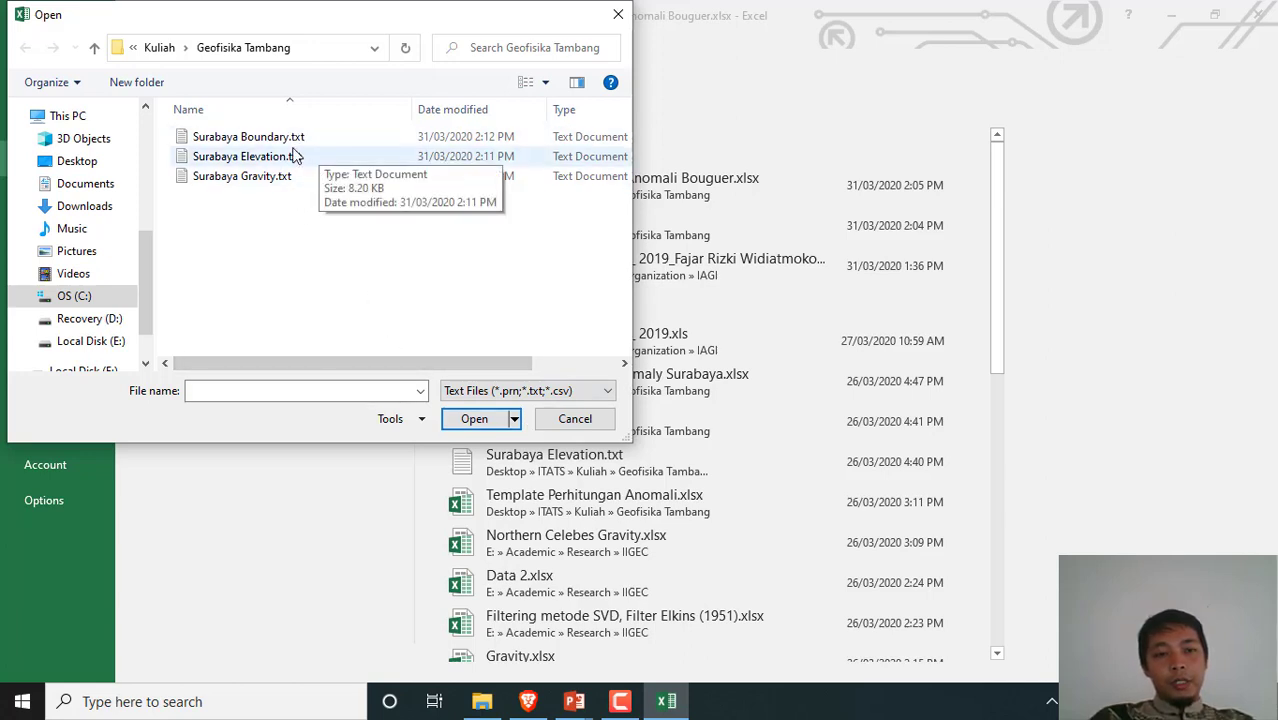
pyautogui.moveTo(683, 708)
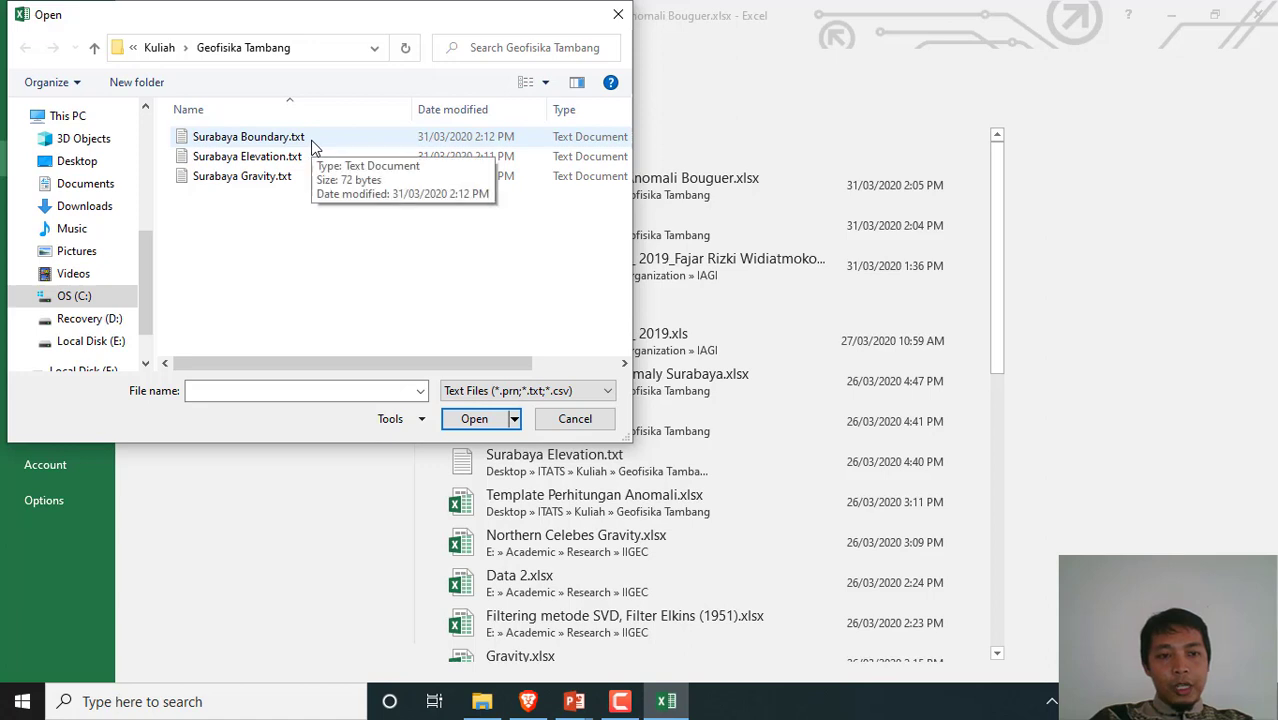
pyautogui.click(310, 146)
pyautogui.click(300, 156)
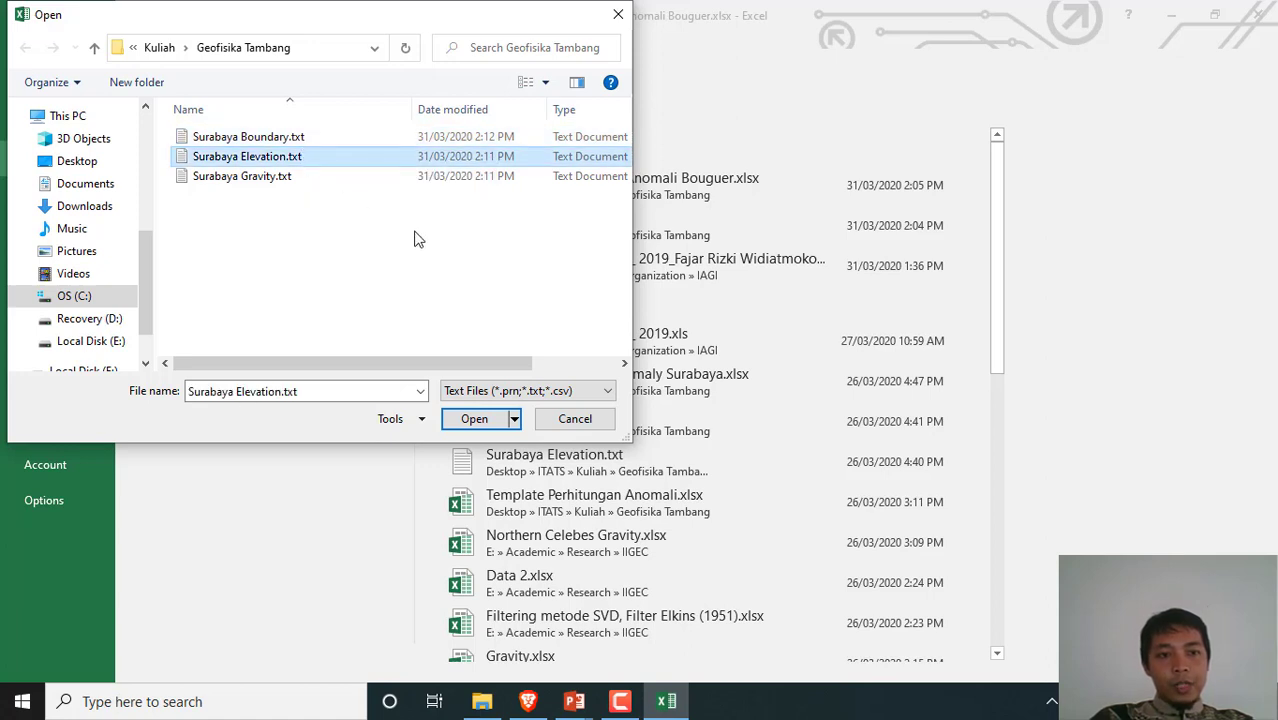
pyautogui.click(262, 177)
pyautogui.click(491, 427)
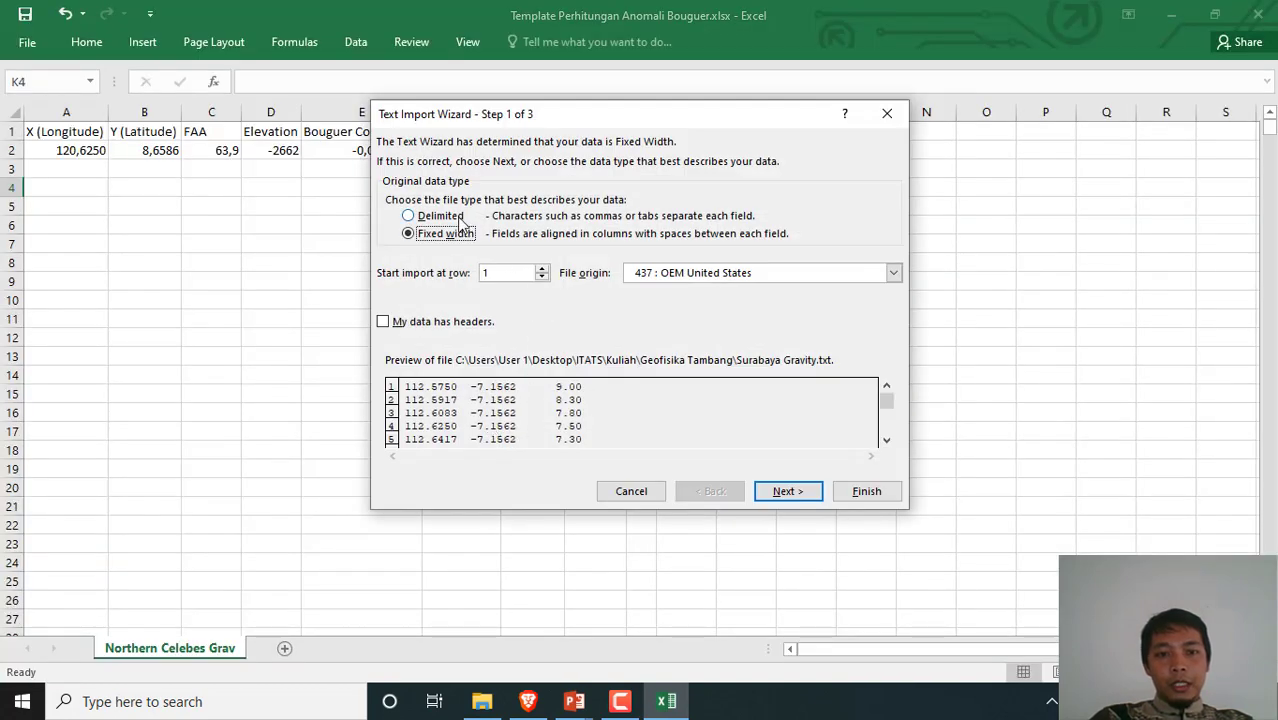
# Import the gravity text as Delimited, splitting on Space instead of Tab, and finish.
pyautogui.click(458, 217)
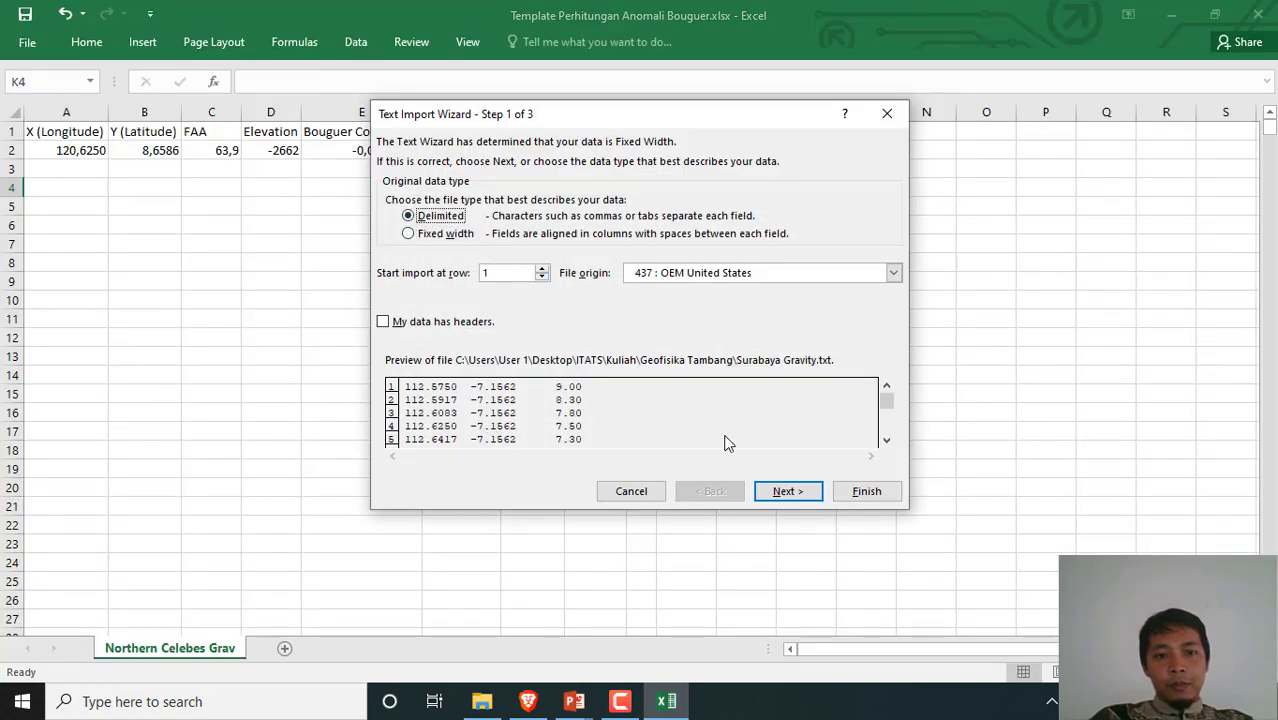
pyautogui.click(787, 493)
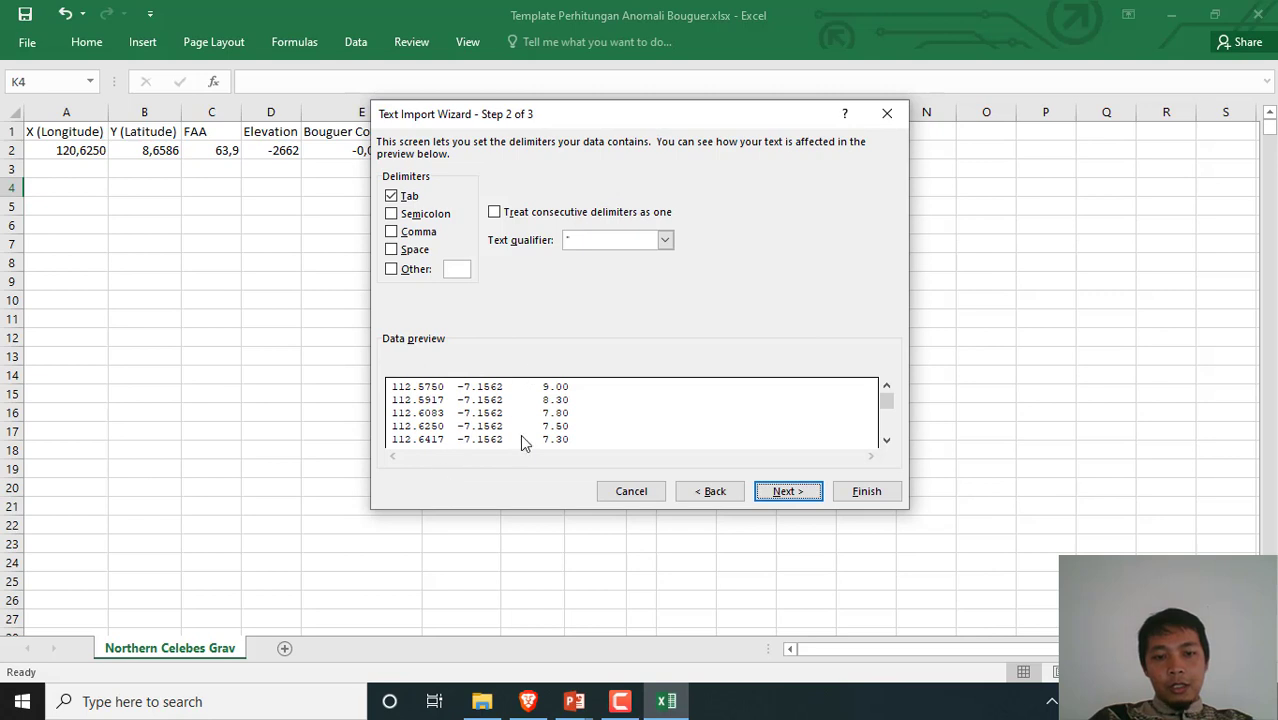
pyautogui.click(391, 197)
pyautogui.click(391, 250)
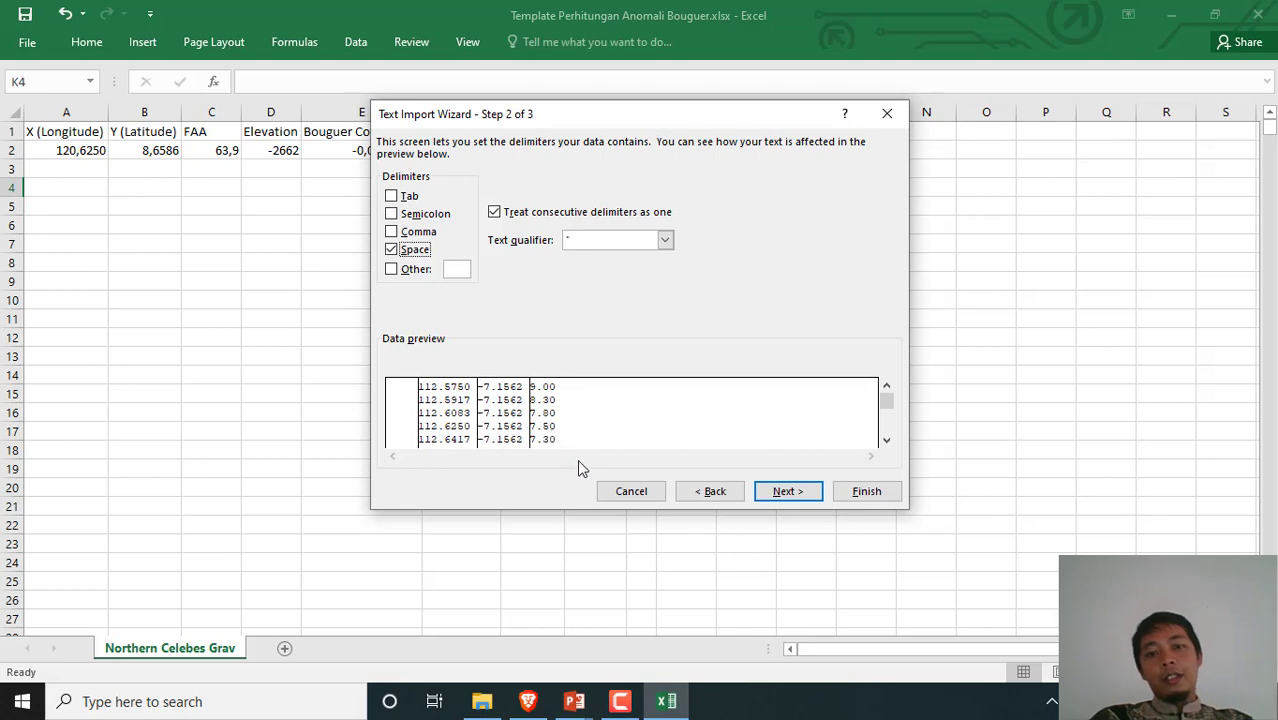
pyautogui.click(781, 495)
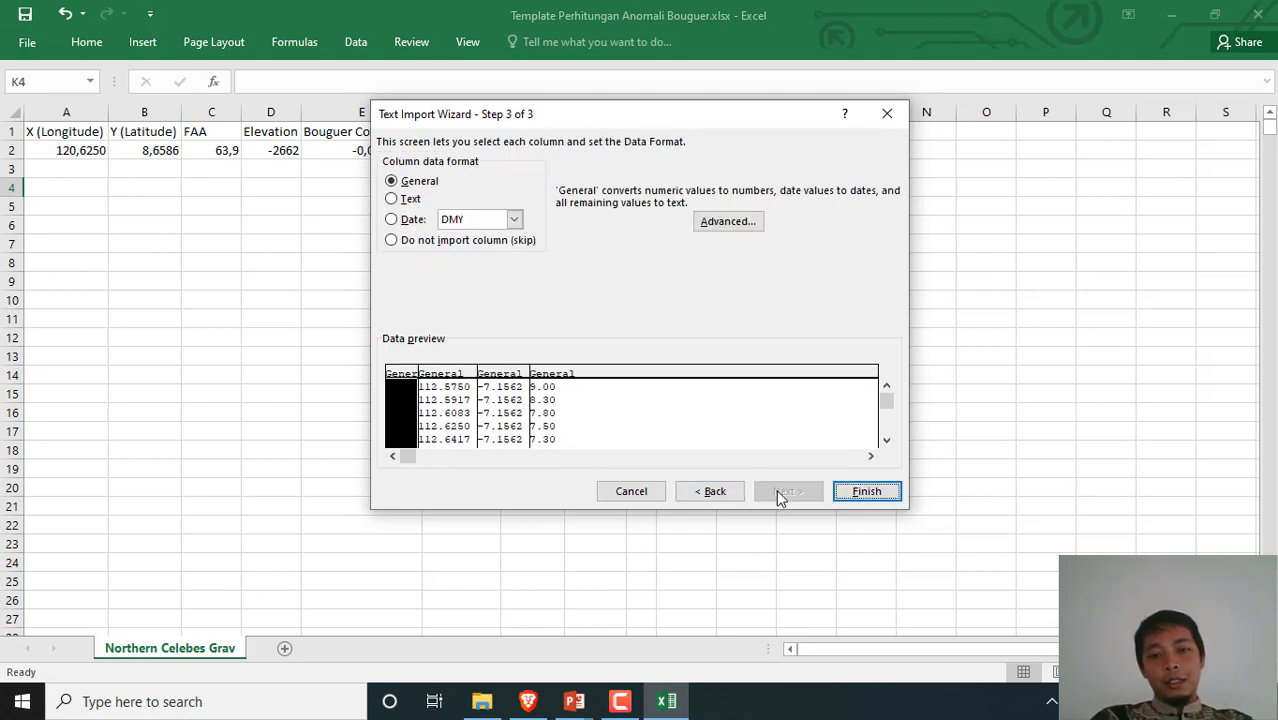
pyautogui.click(849, 496)
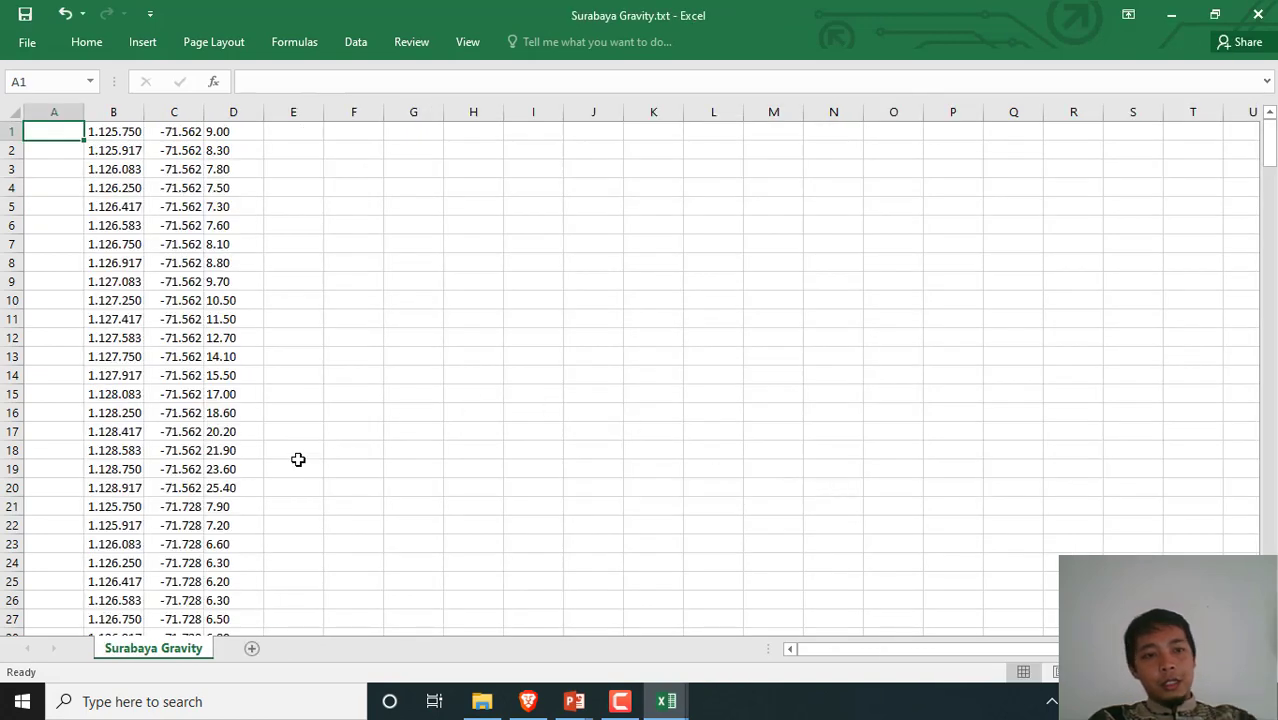
# Inspect the imported longitude and latitude values in cells B1, C1, C3 and C6.
pyautogui.click(151, 172)
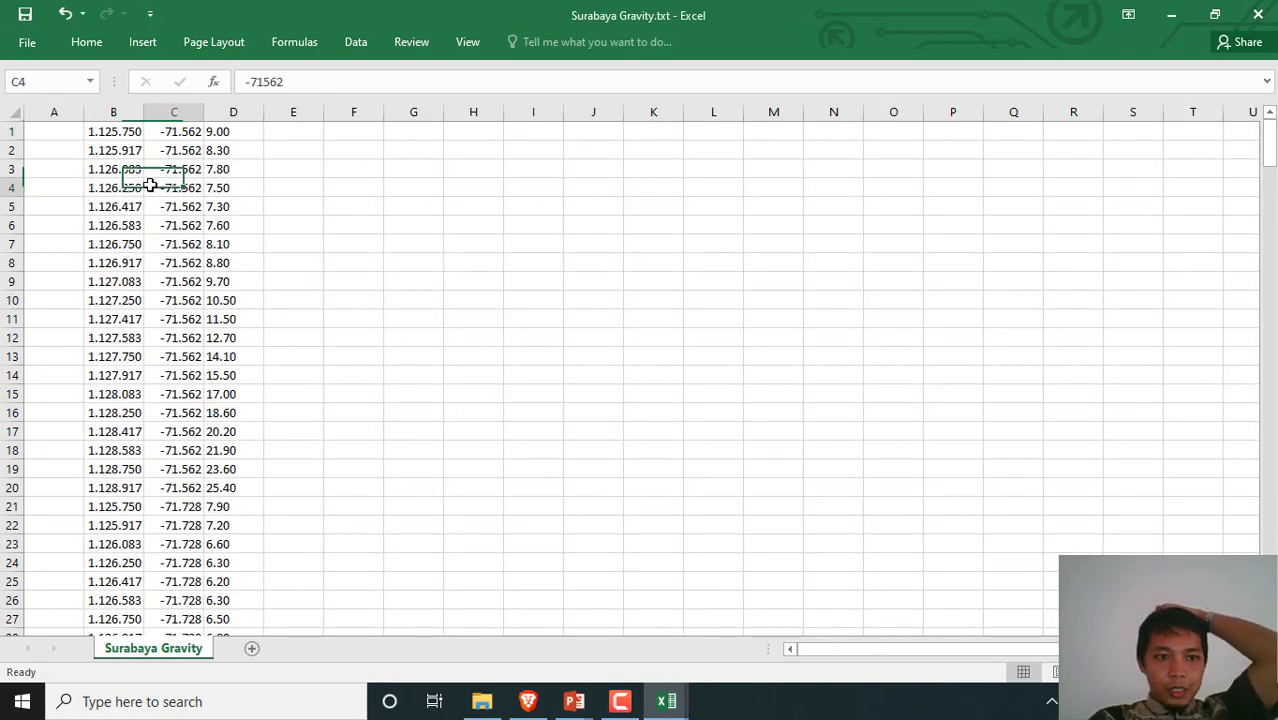
pyautogui.click(168, 190)
pyautogui.click(177, 134)
pyautogui.click(116, 135)
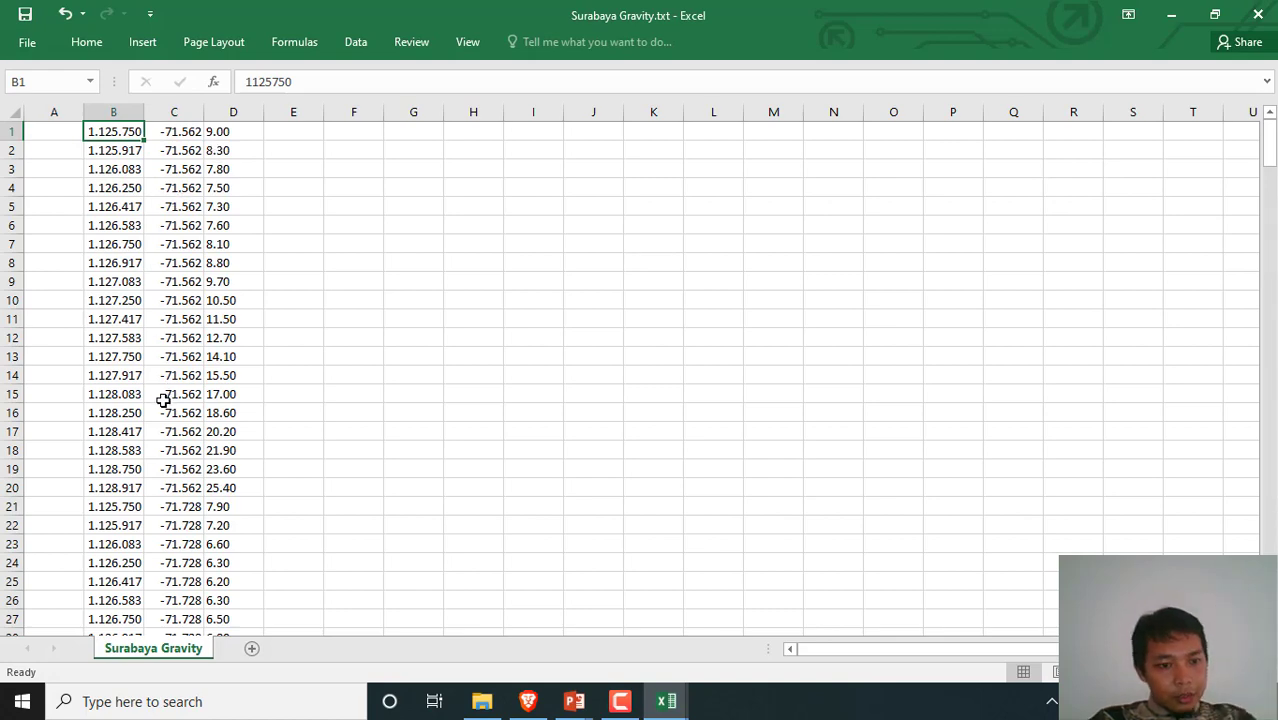
pyautogui.scroll(-7, 158, 398)
pyautogui.scroll(7, 160, 399)
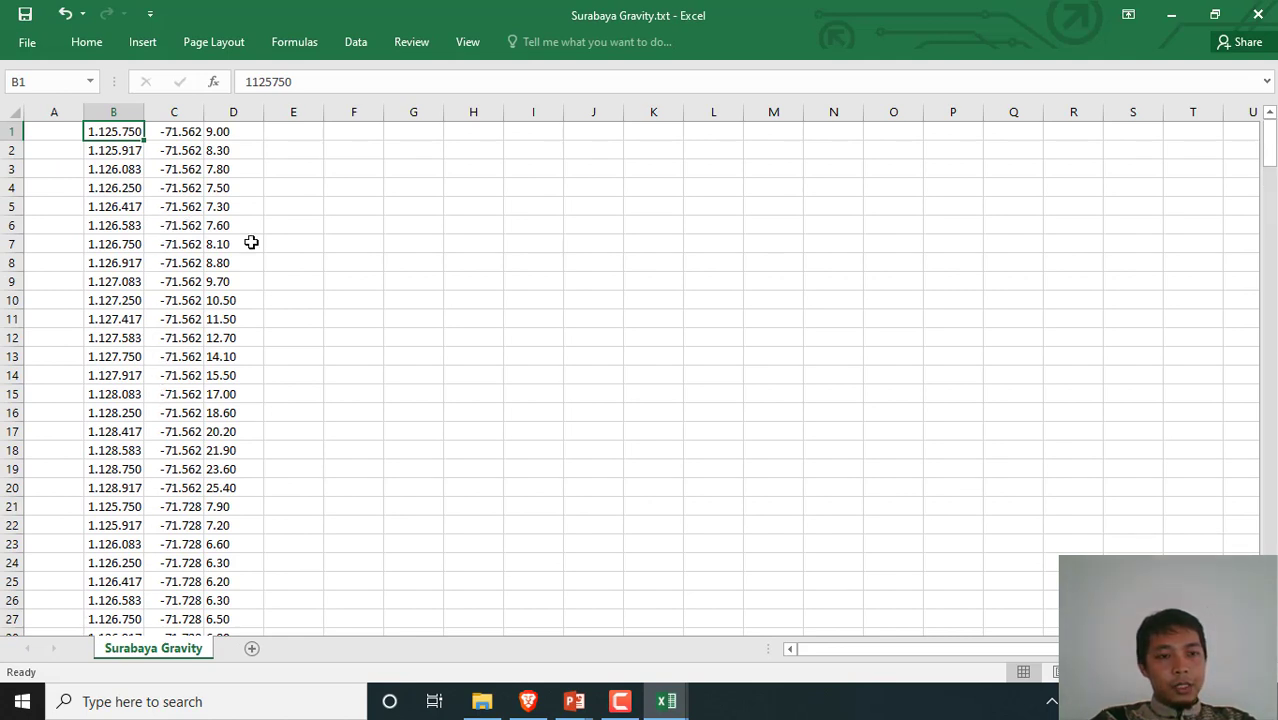
pyautogui.click(192, 220)
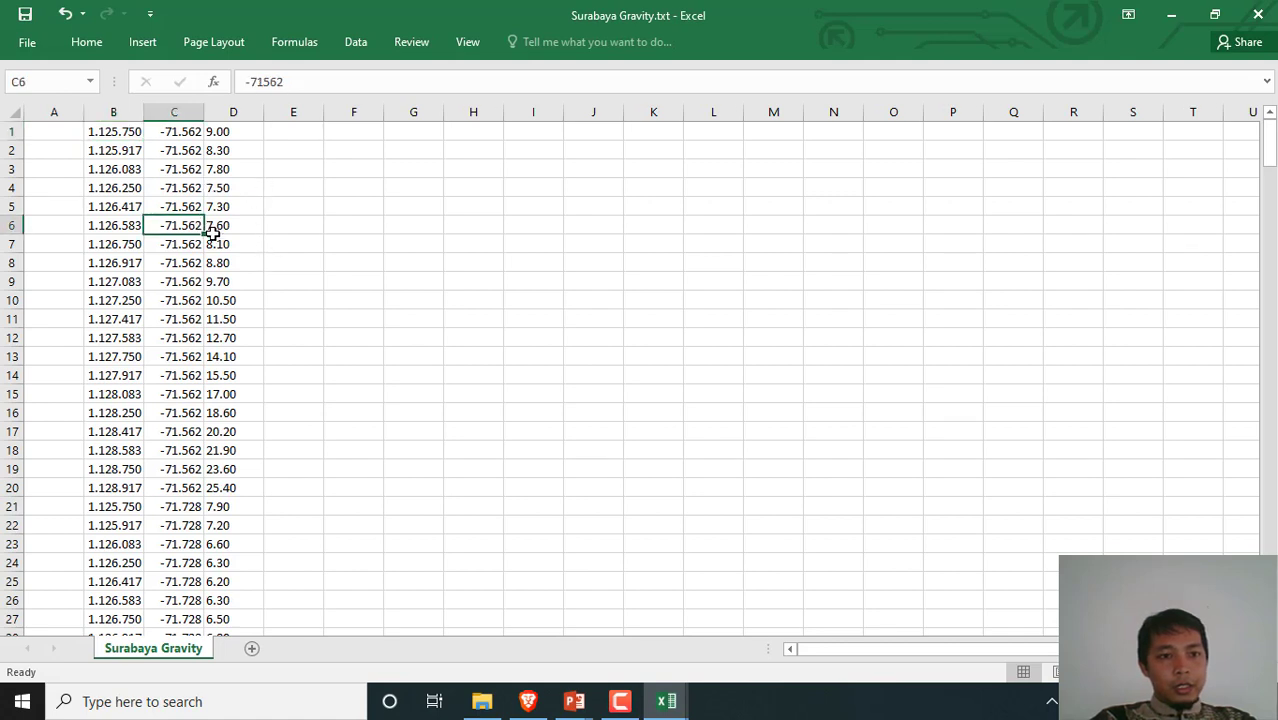
pyautogui.click(160, 169)
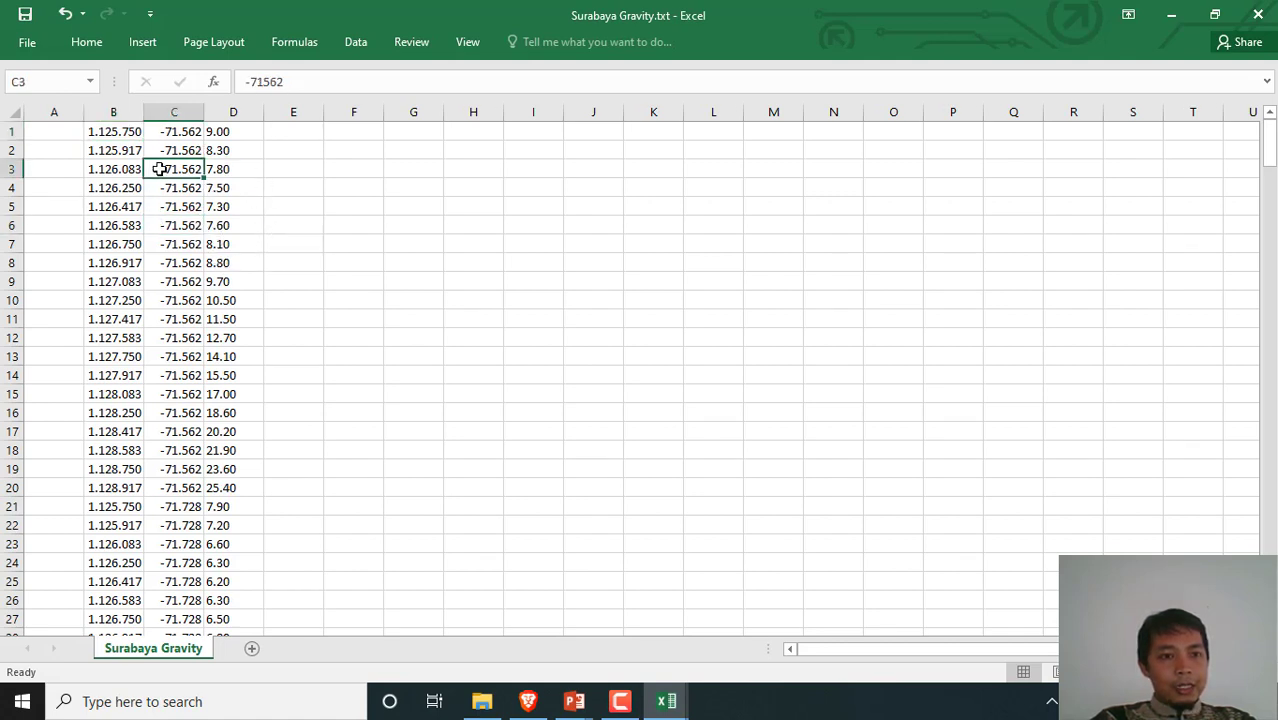
pyautogui.click(181, 136)
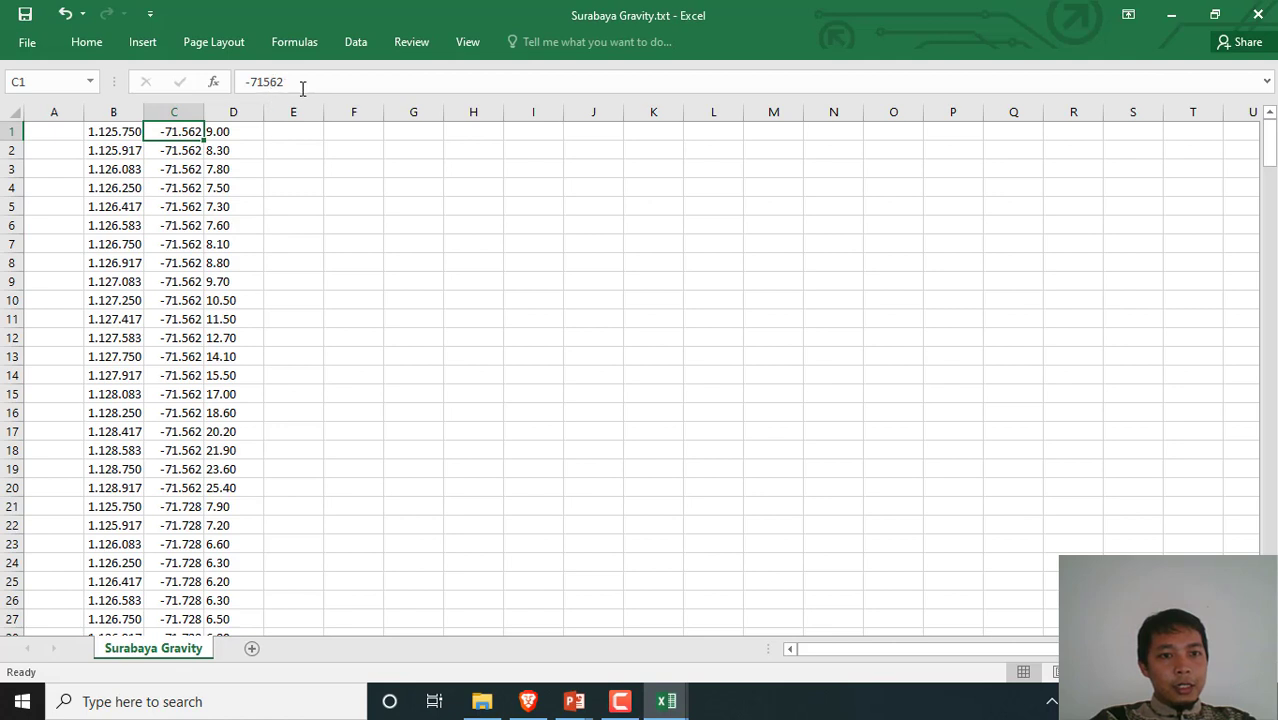
# Cancel a trial formula in C1, re-enter B1's value 1125750, and open the File Info page.
pyautogui.moveTo(302, 88); pyautogui.dragTo(223, 87)
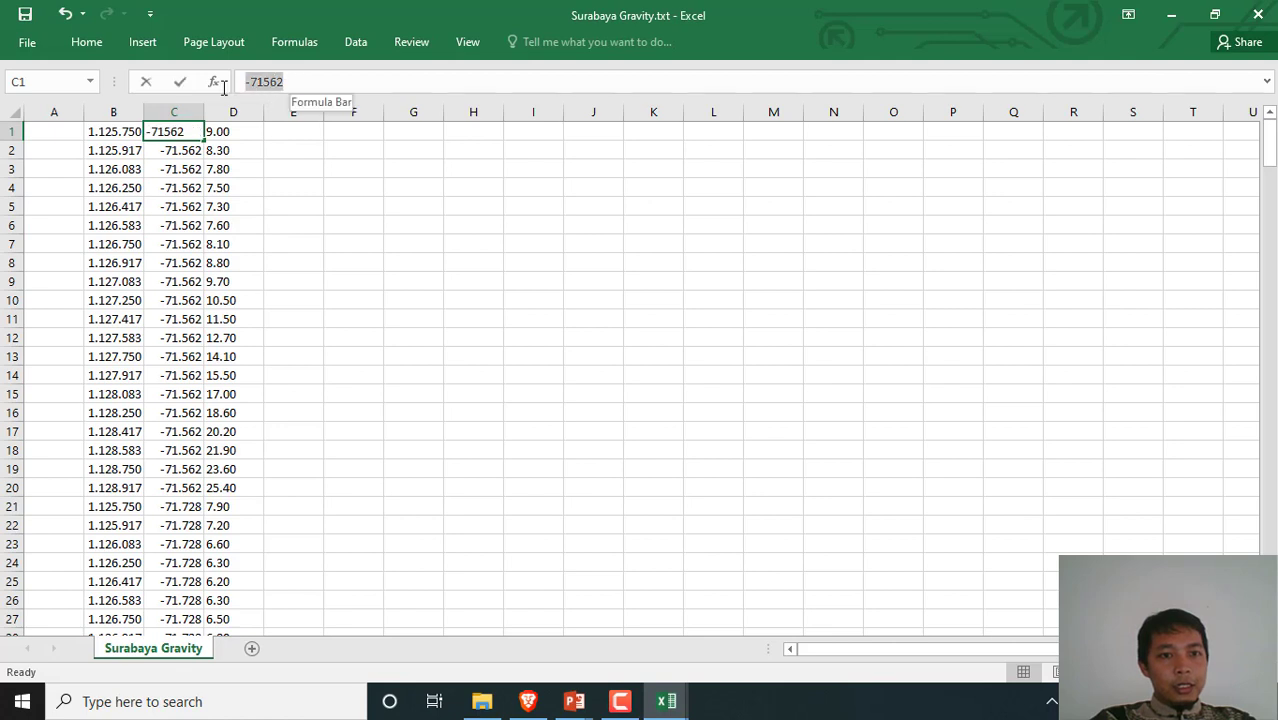
pyautogui.write('=')
pyautogui.click(122, 131)
pyautogui.press('Escape')
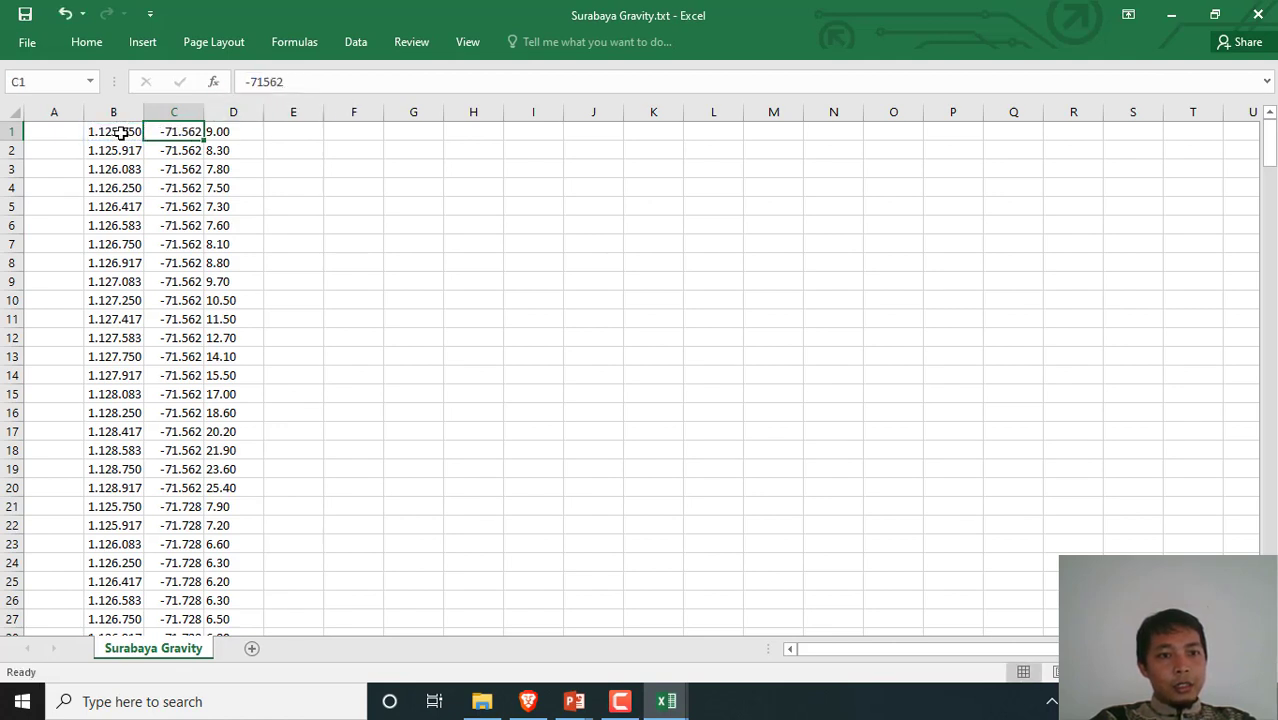
pyautogui.click(120, 131)
pyautogui.click(288, 81)
pyautogui.doubleClick(288, 81)
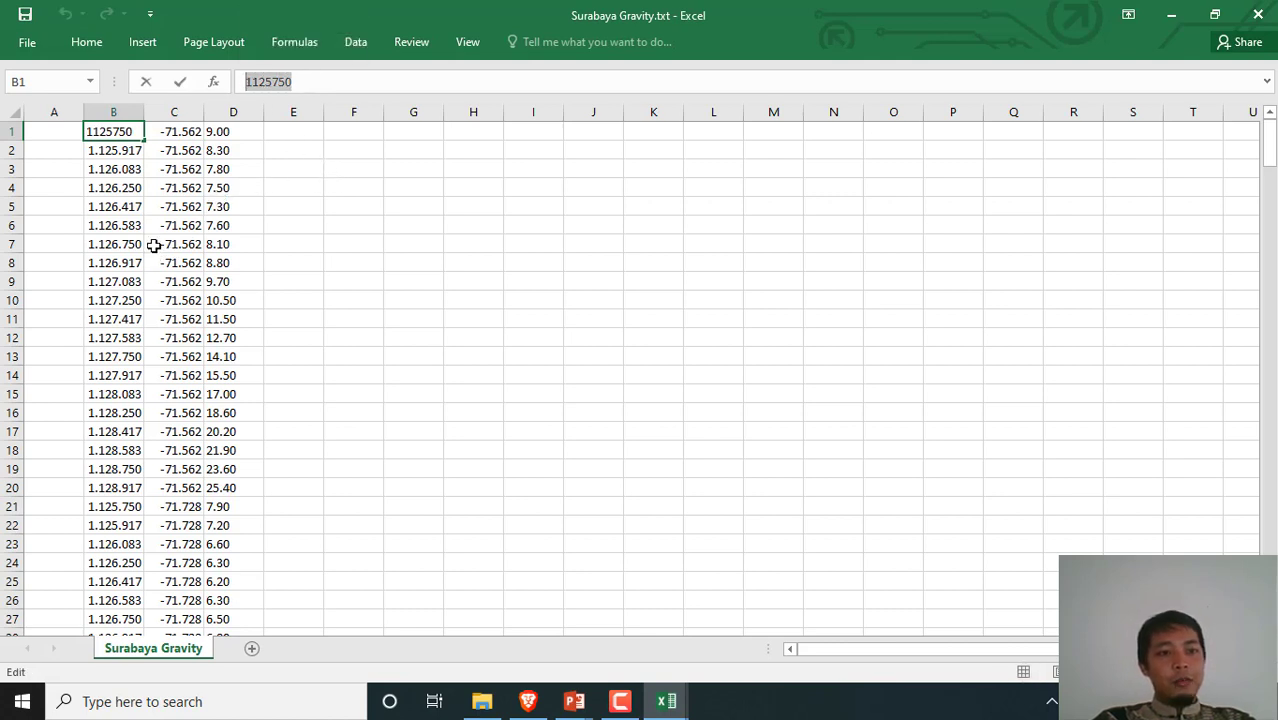
pyautogui.click(274, 222)
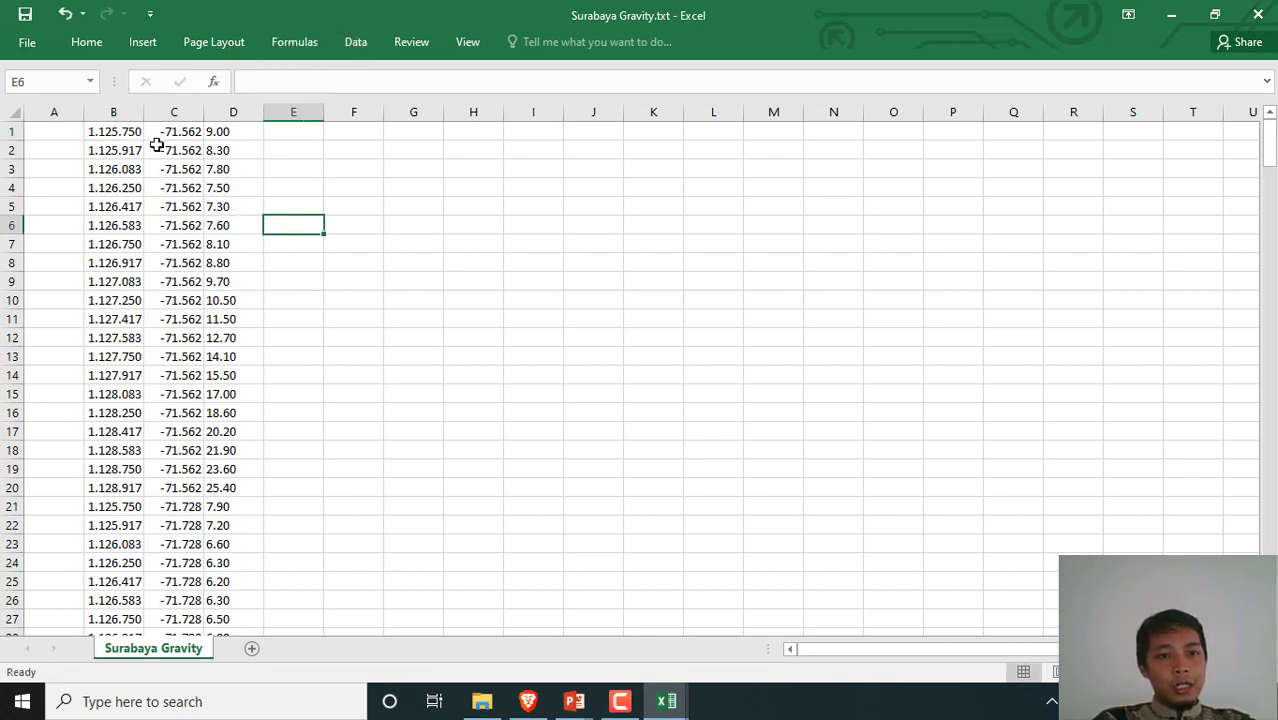
pyautogui.click(24, 46)
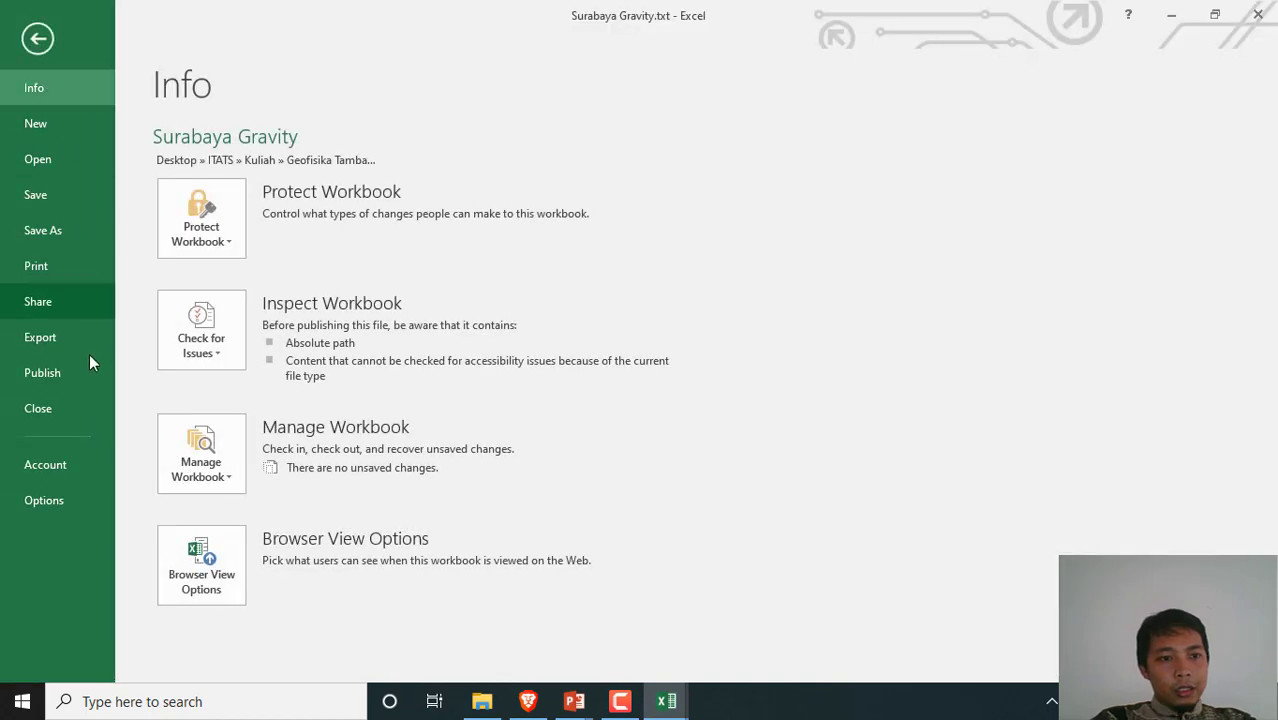
# In Excel's Advanced options, set the decimal separator to '.' and the thousands separator to ','.
pyautogui.click(44, 500)
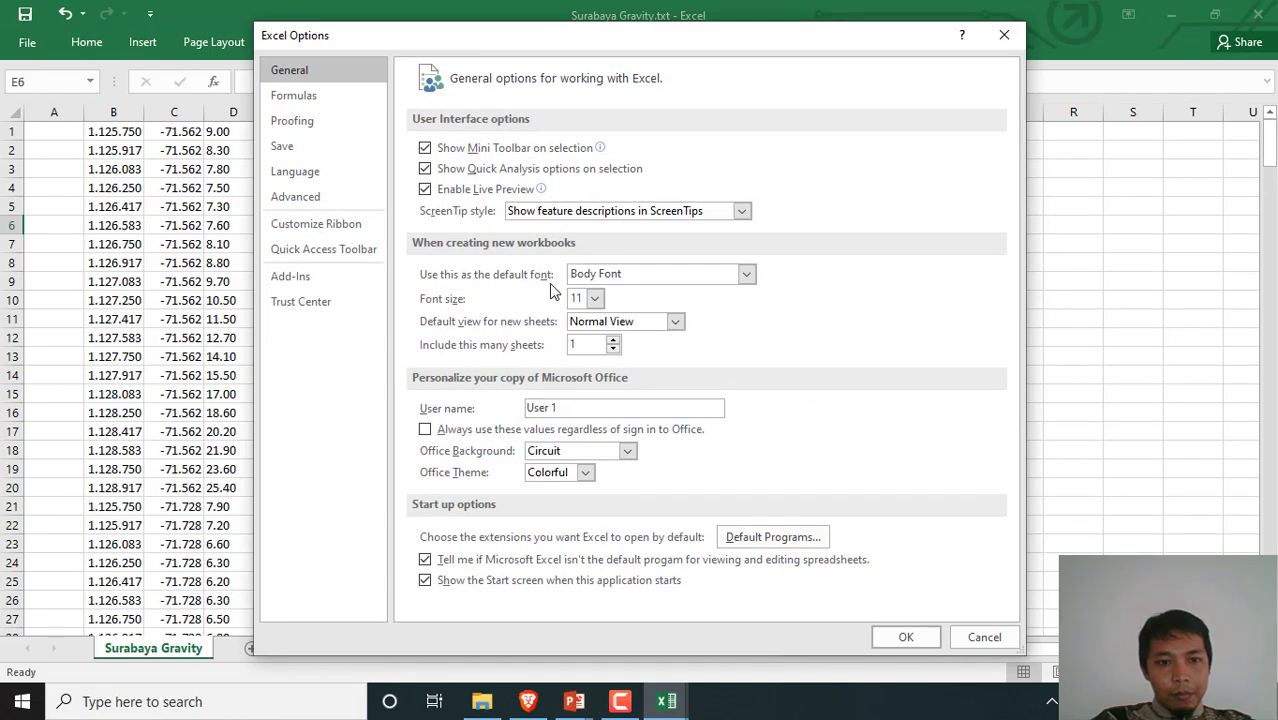
pyautogui.click(322, 97)
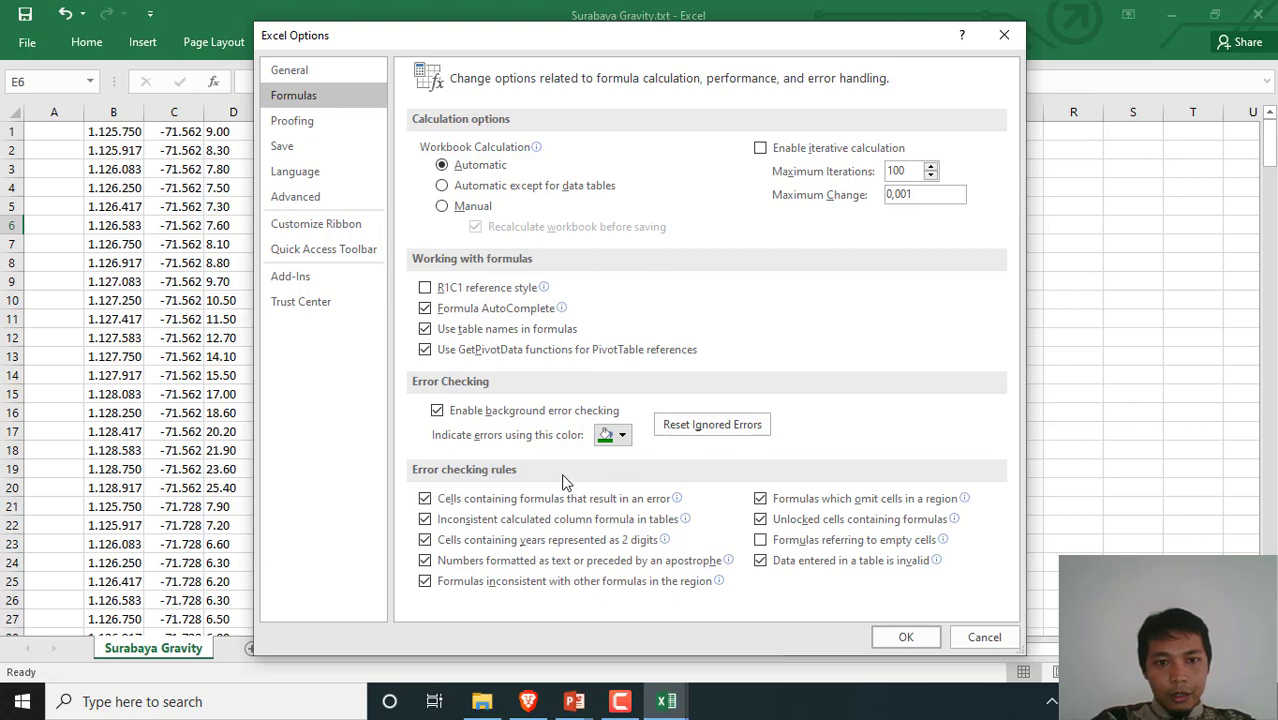
pyautogui.click(620, 701)
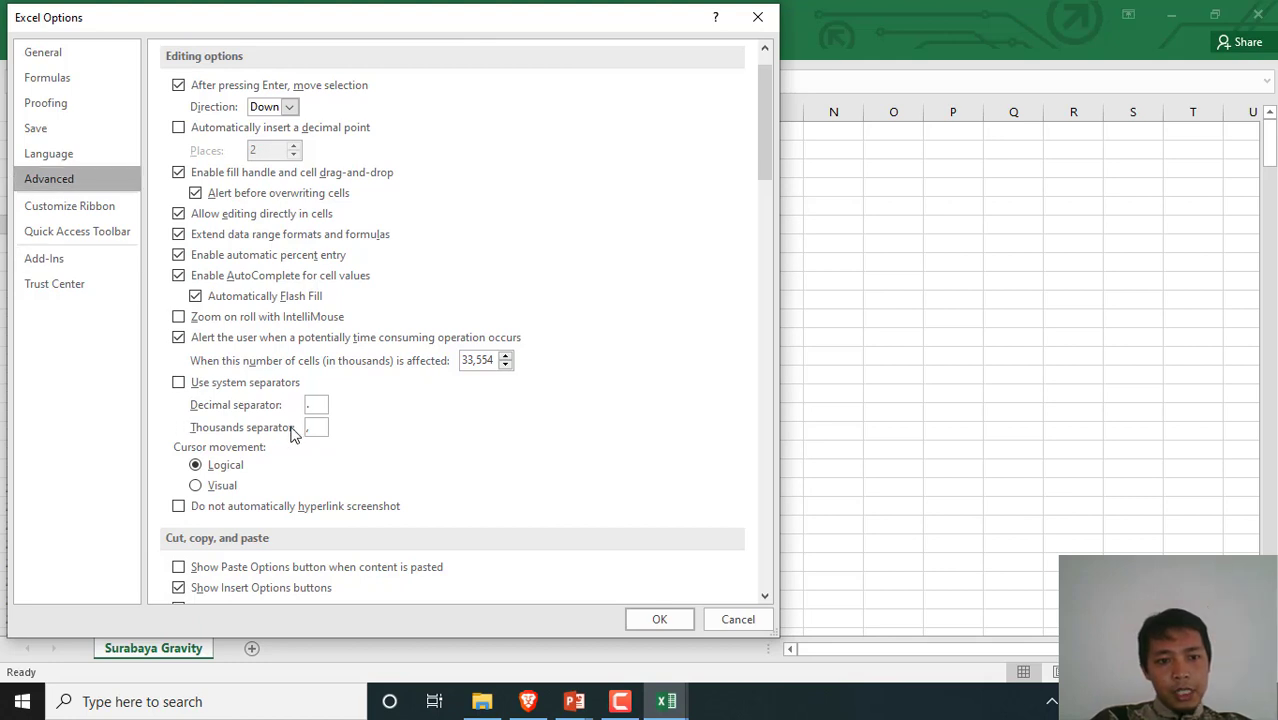
pyautogui.moveTo(324, 404); pyautogui.dragTo(306, 404)
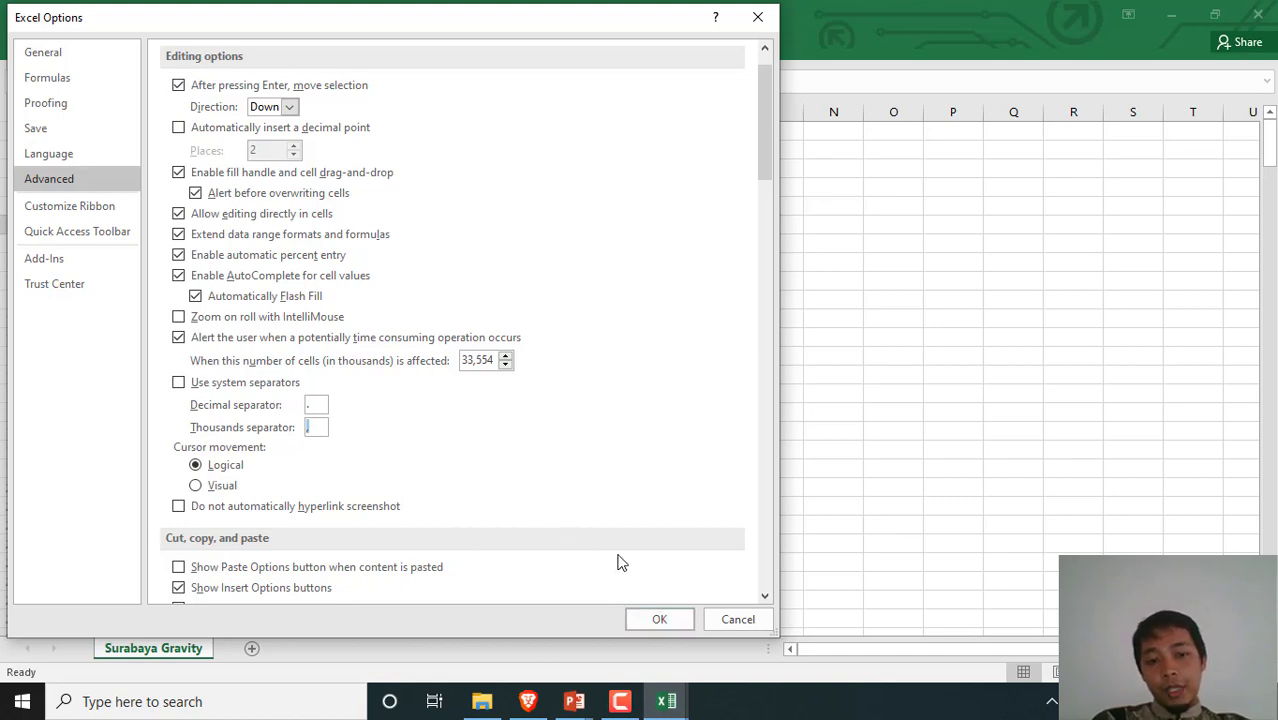
pyautogui.click(662, 619)
pyautogui.click(360, 392)
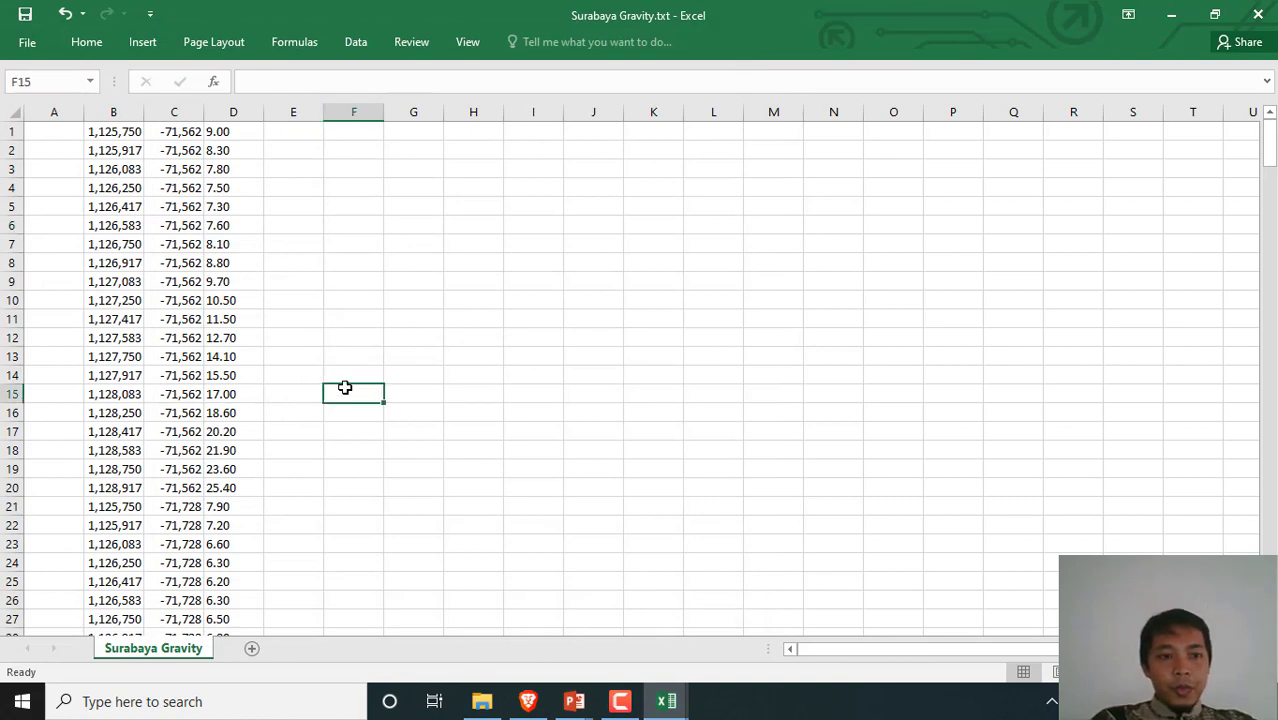
# Close the gravity workbook without saving and reopen Surabaya Gravity.txt.
pyautogui.click(146, 147)
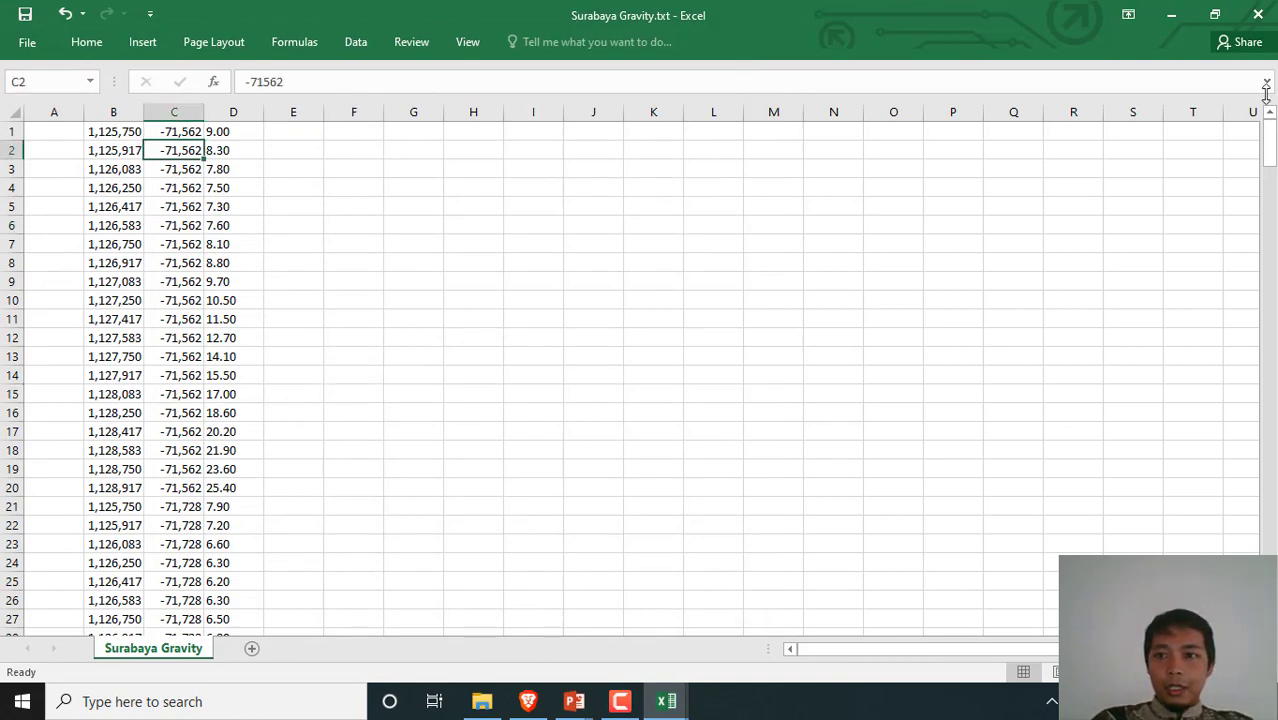
pyautogui.click(1258, 14)
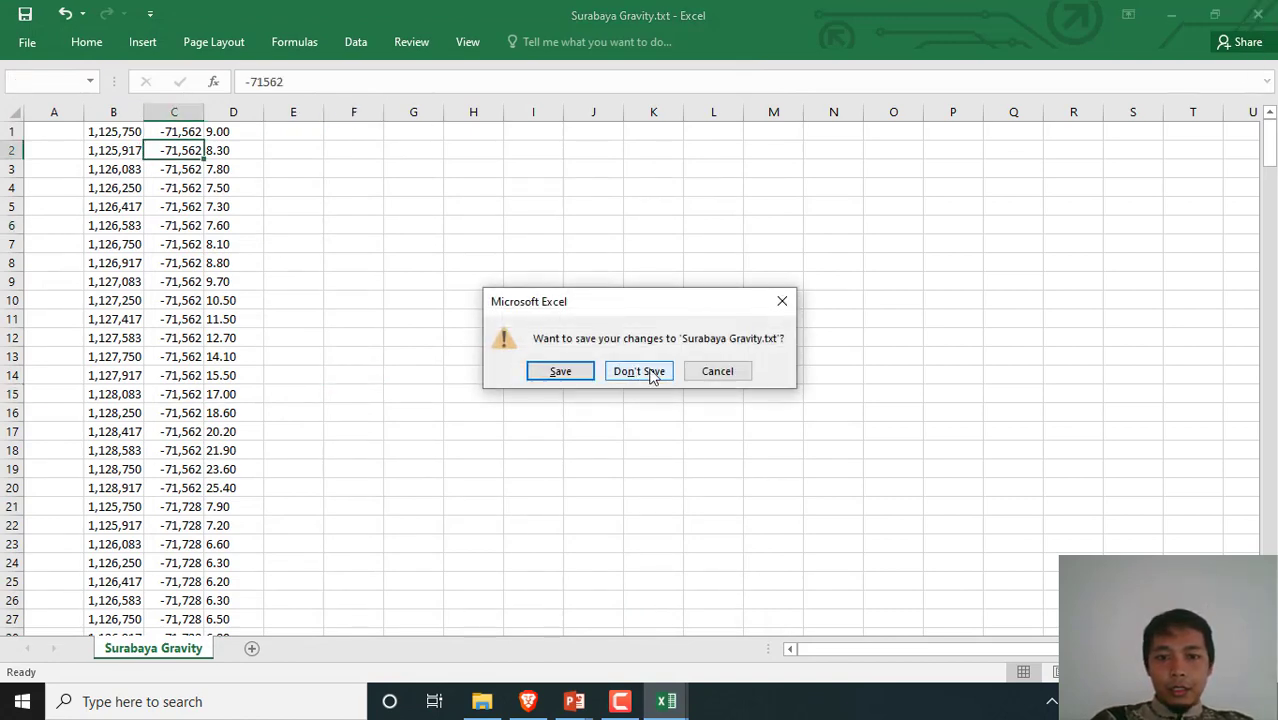
pyautogui.click(646, 372)
pyautogui.click(20, 42)
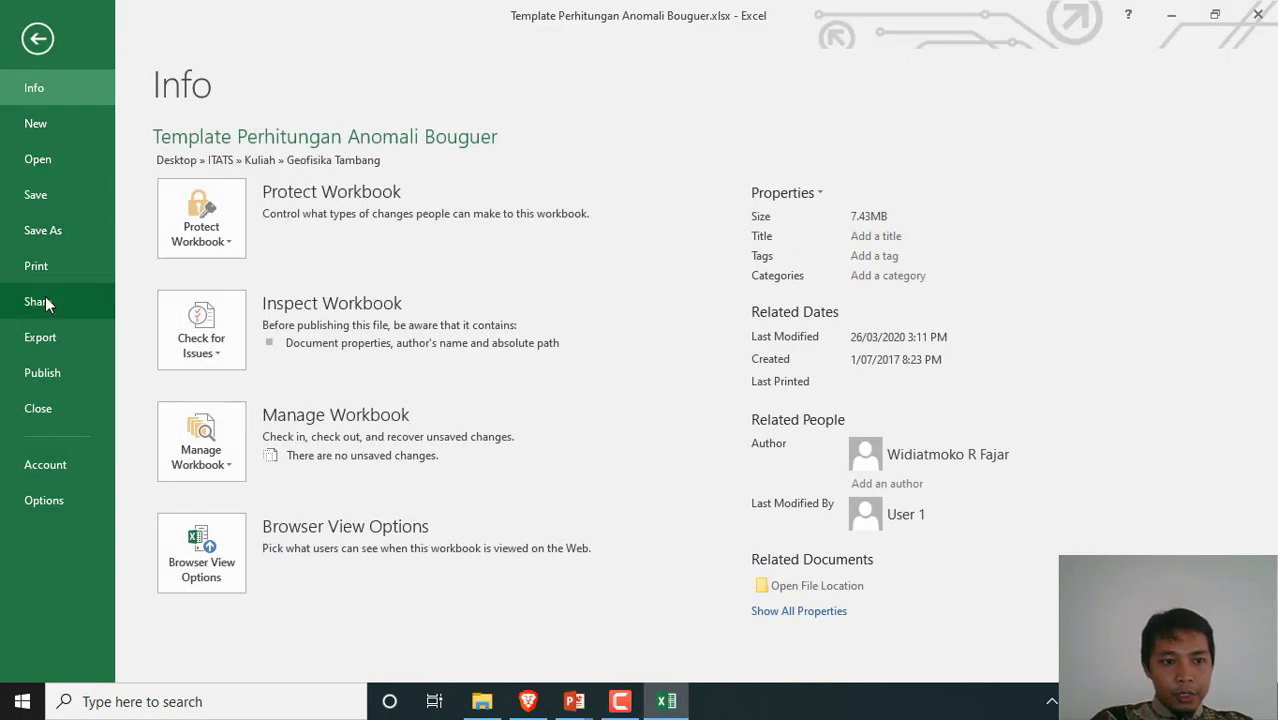
pyautogui.click(48, 160)
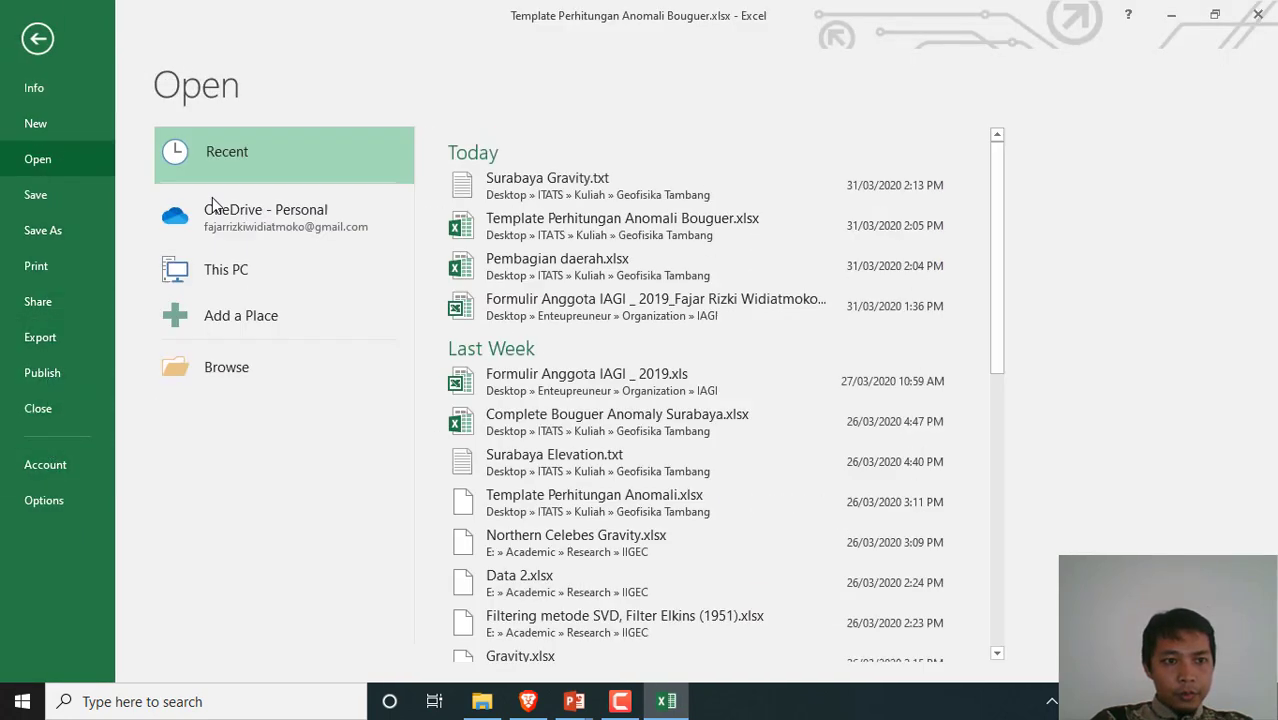
pyautogui.click(340, 367)
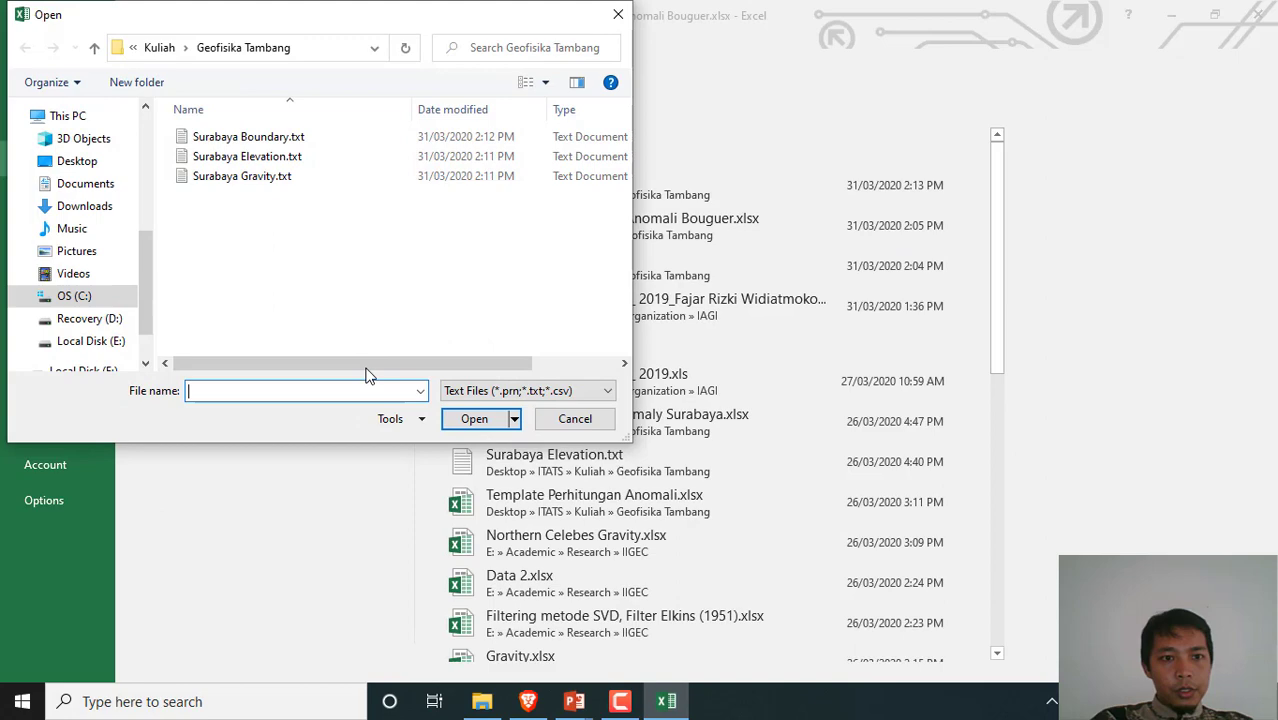
pyautogui.click(284, 178)
pyautogui.click(475, 418)
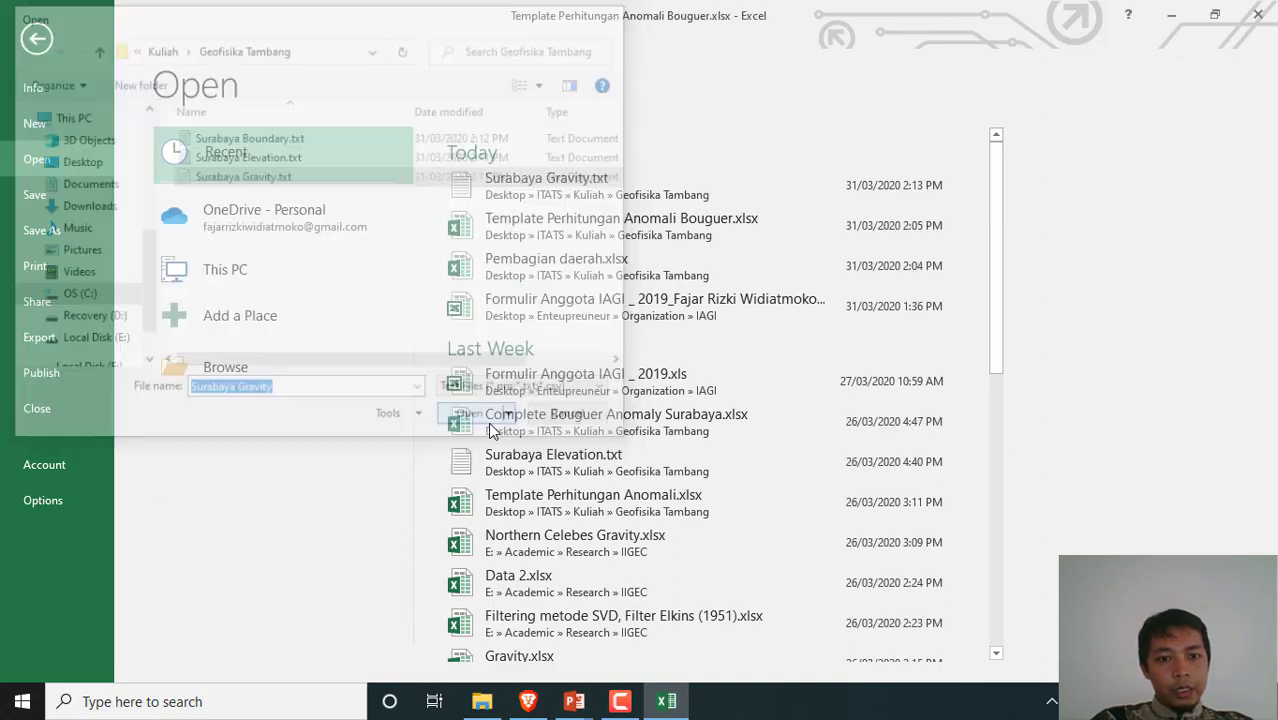
# Reimport it as Delimited, splitting on Space rather than Tab.
pyautogui.click(430, 215)
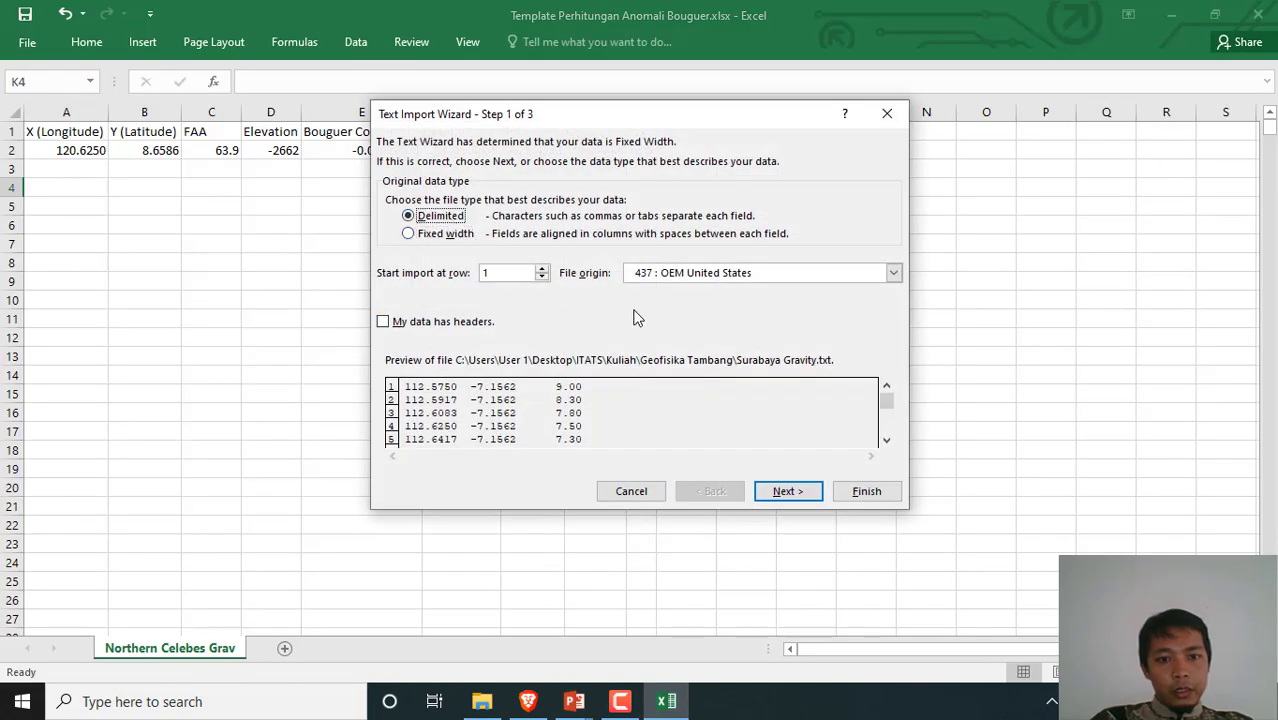
pyautogui.click(814, 492)
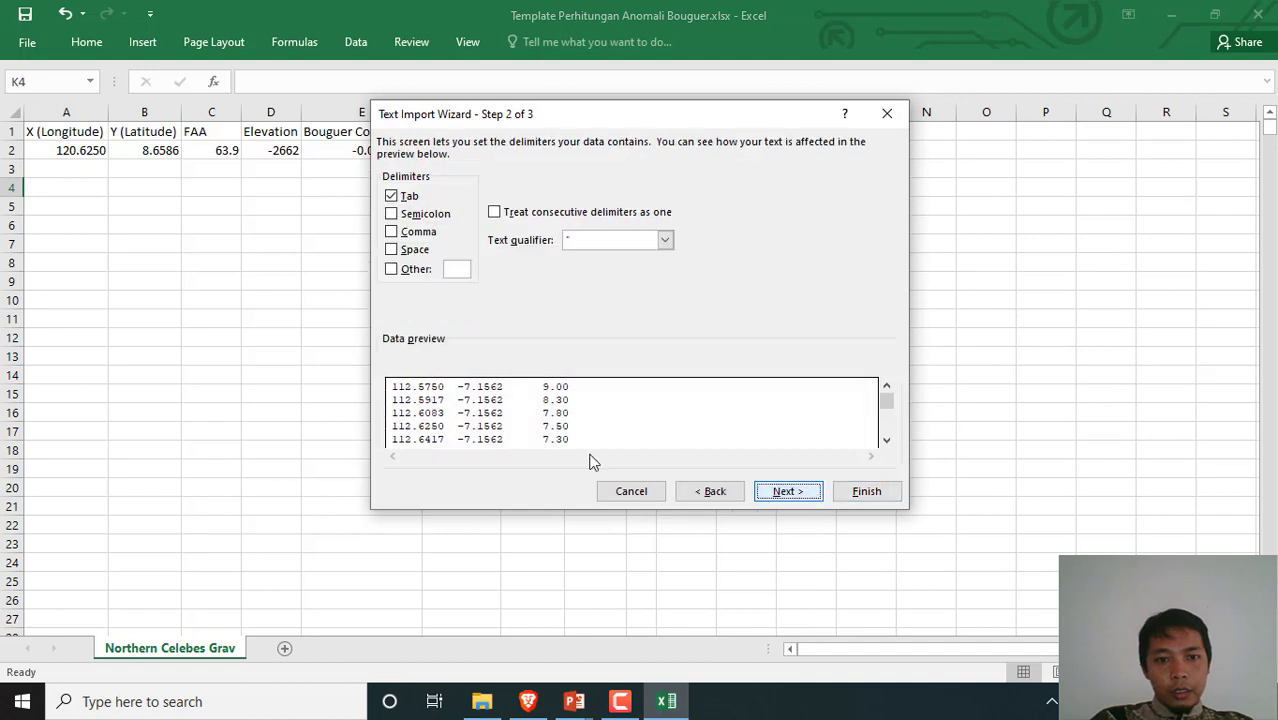
pyautogui.click(402, 252)
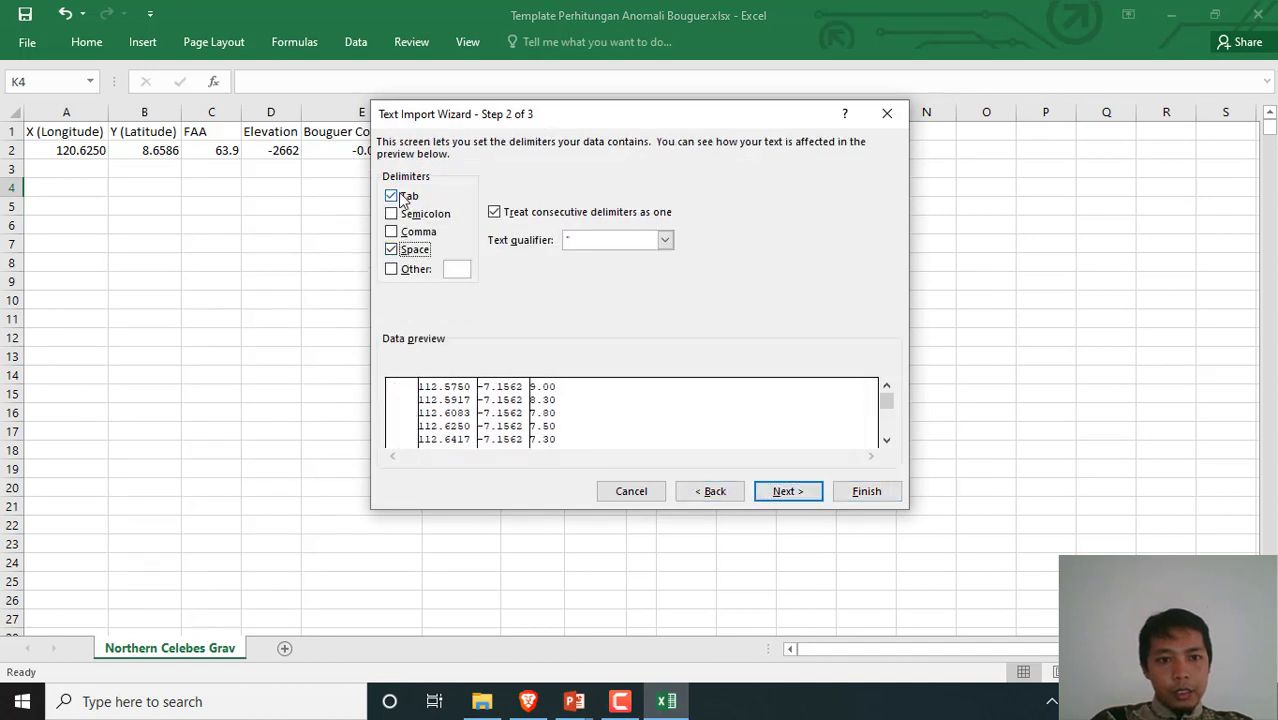
pyautogui.click(392, 196)
pyautogui.click(786, 491)
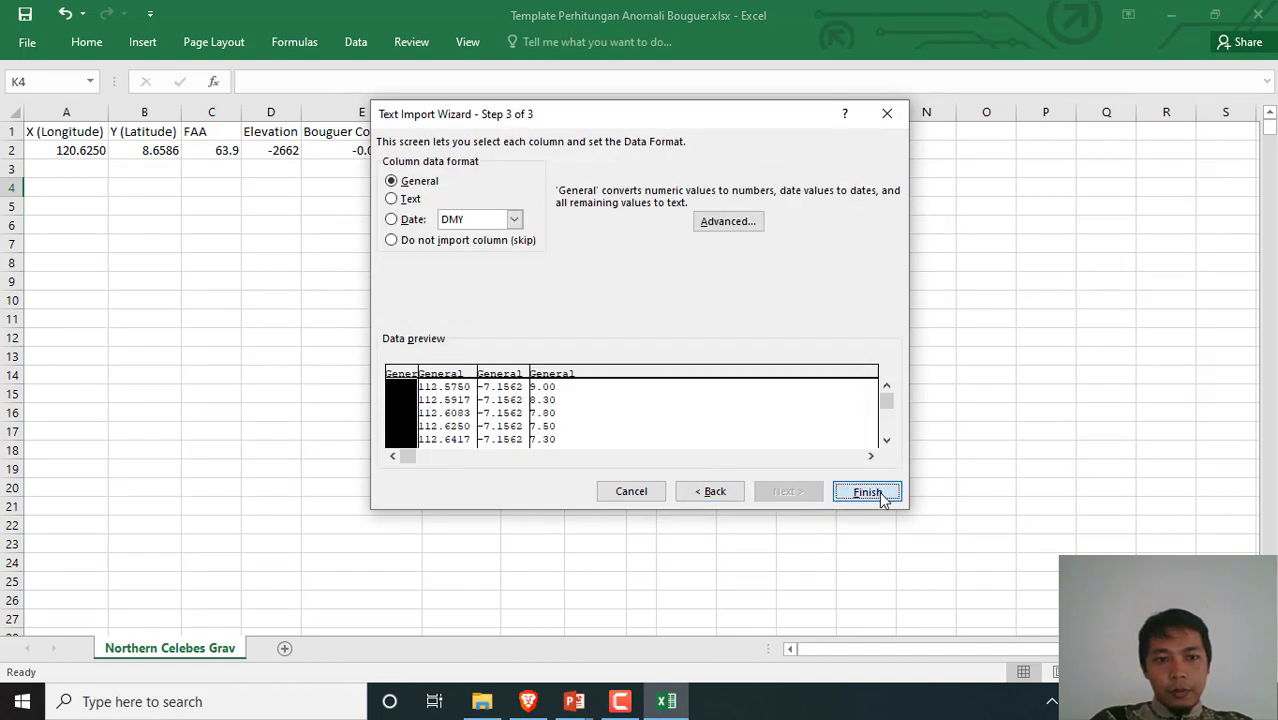
pyautogui.click(870, 491)
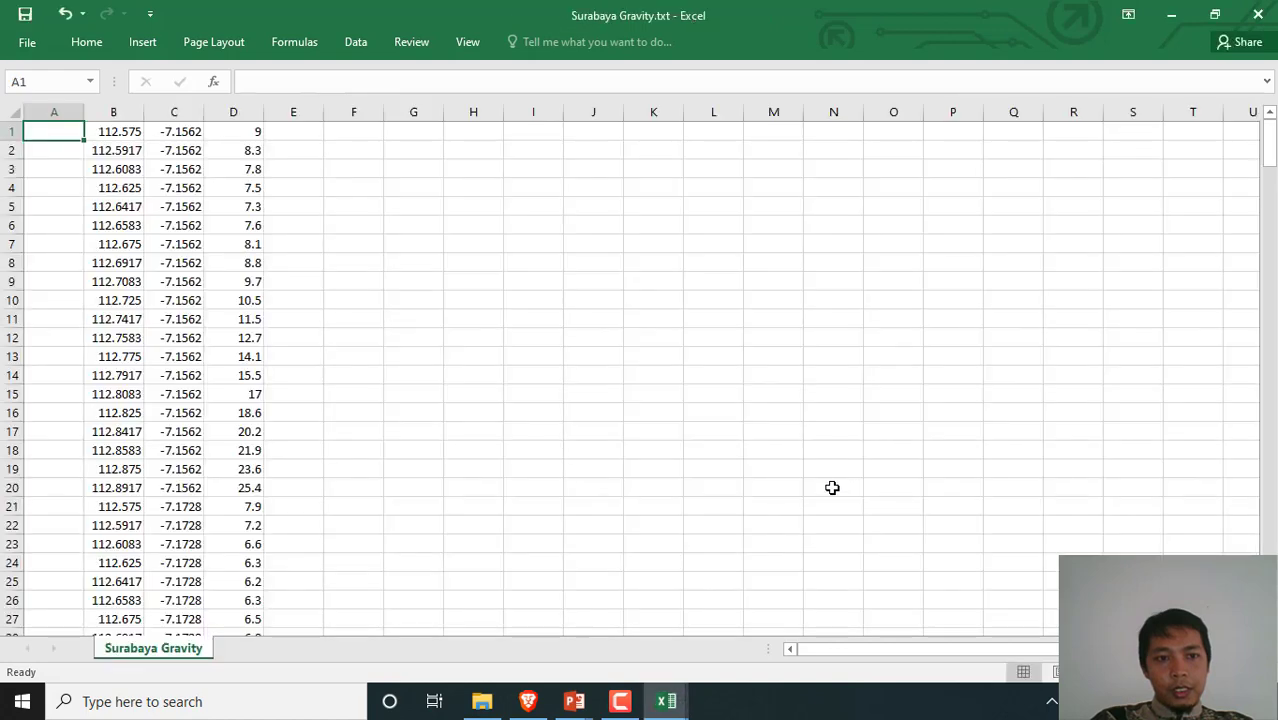
# Check the reimported row 2 values: gravity 8.3 in D2 and longitude 112.5917 in B2.
pyautogui.click(186, 131)
pyautogui.click(328, 151)
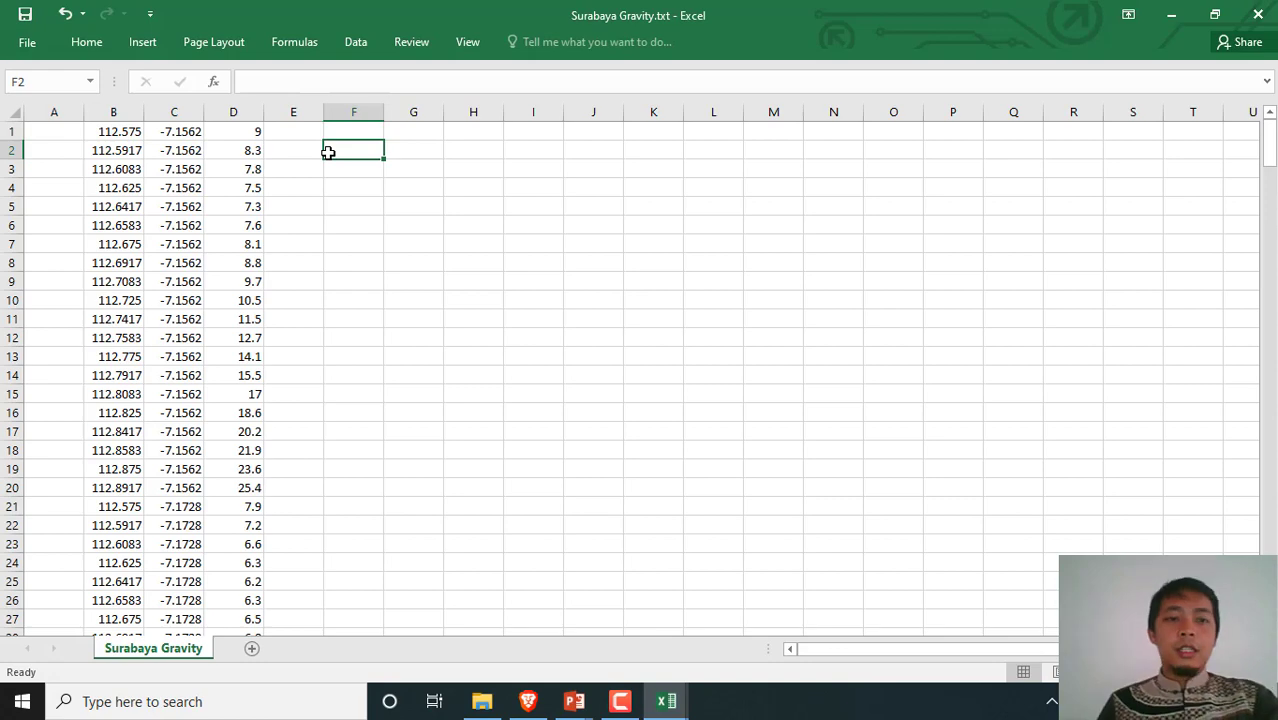
pyautogui.click(271, 150)
pyautogui.click(232, 152)
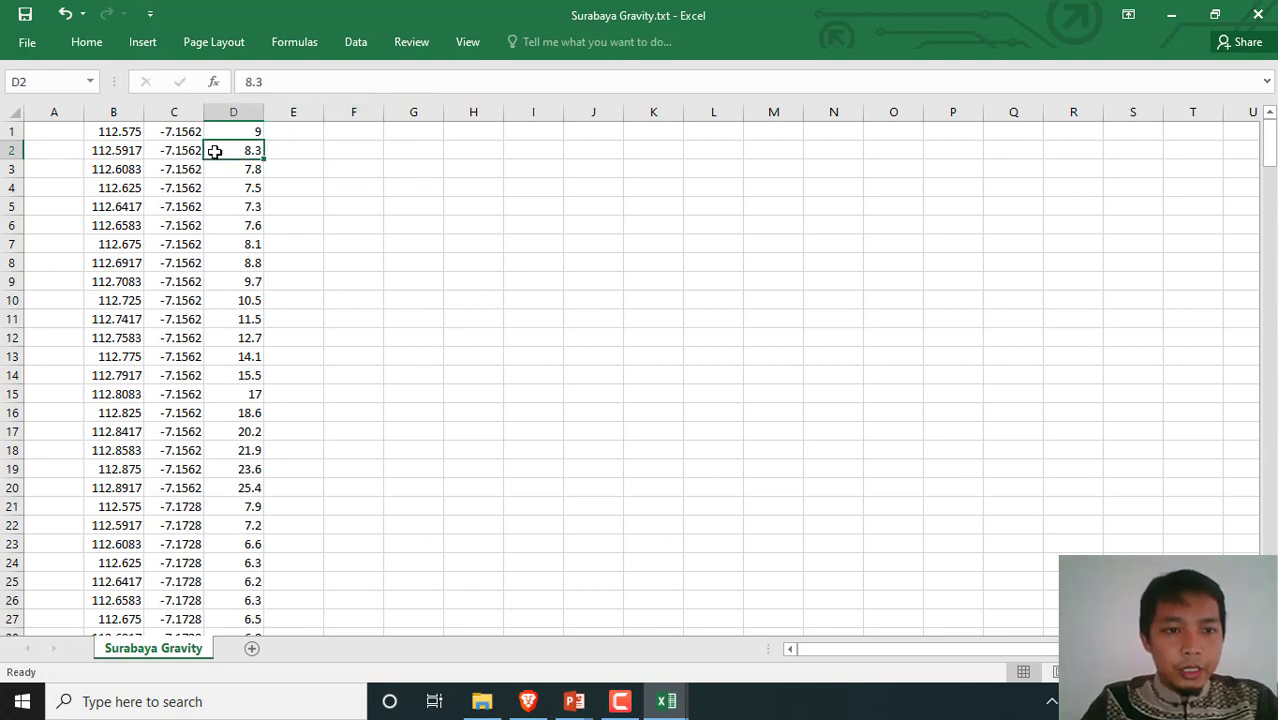
pyautogui.click(138, 146)
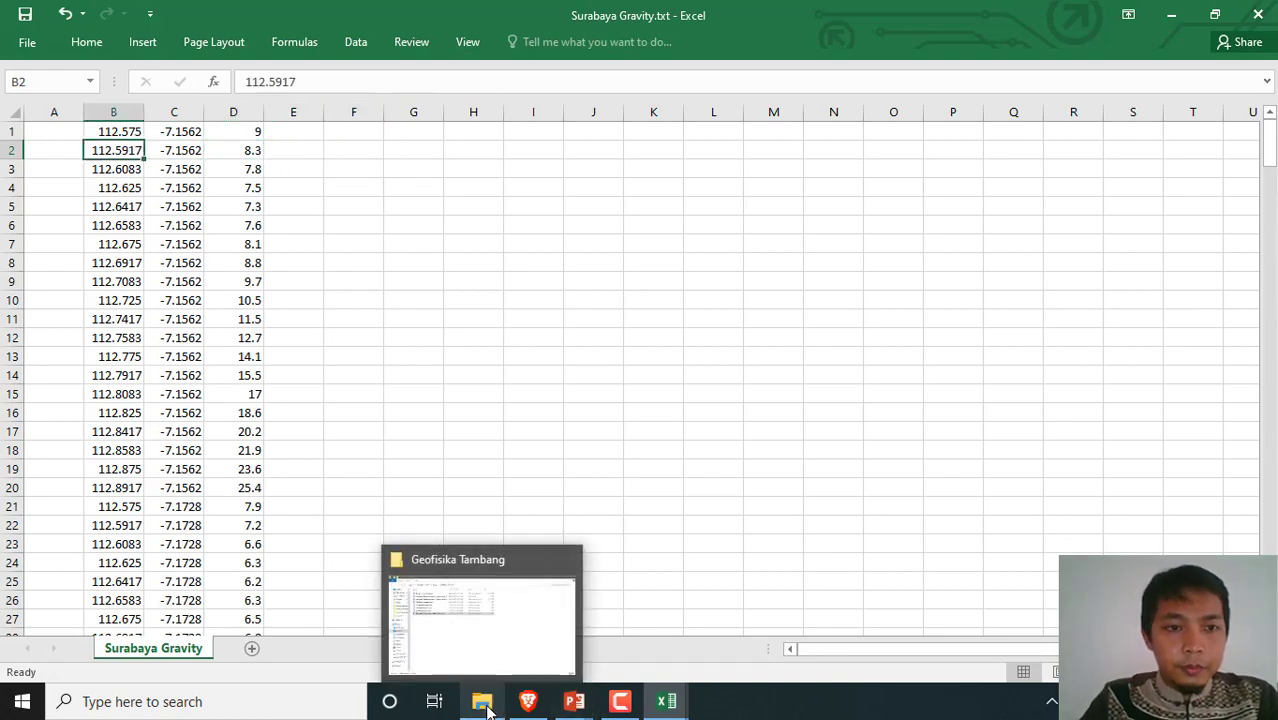
pyautogui.click(485, 705)
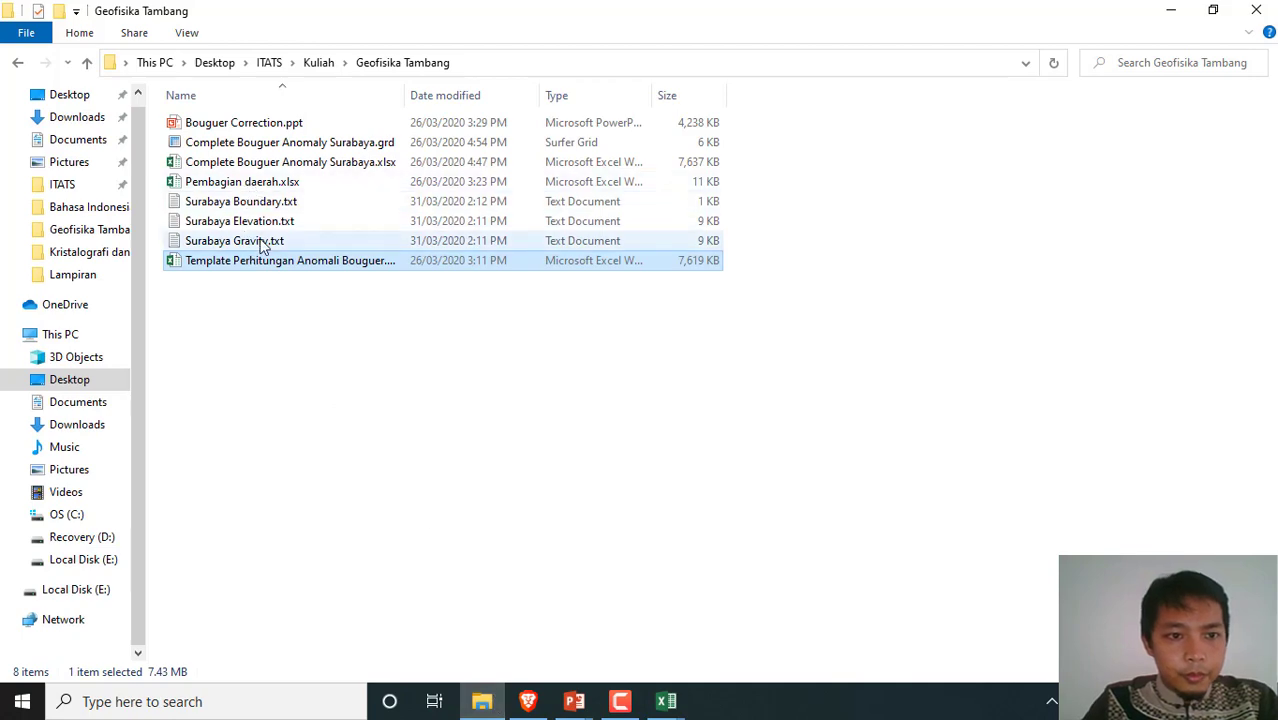
pyautogui.doubleClick(272, 241)
pyautogui.moveTo(543, 265); pyautogui.dragTo(539, 330)
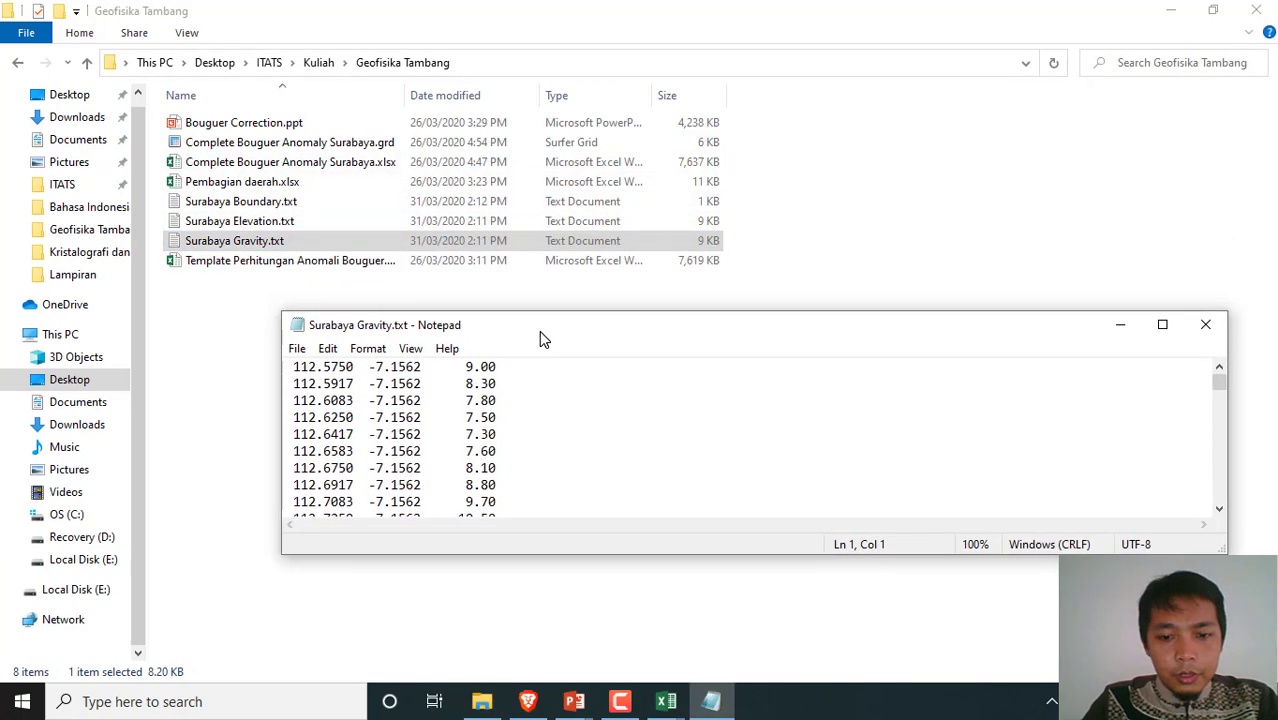
pyautogui.click(742, 668)
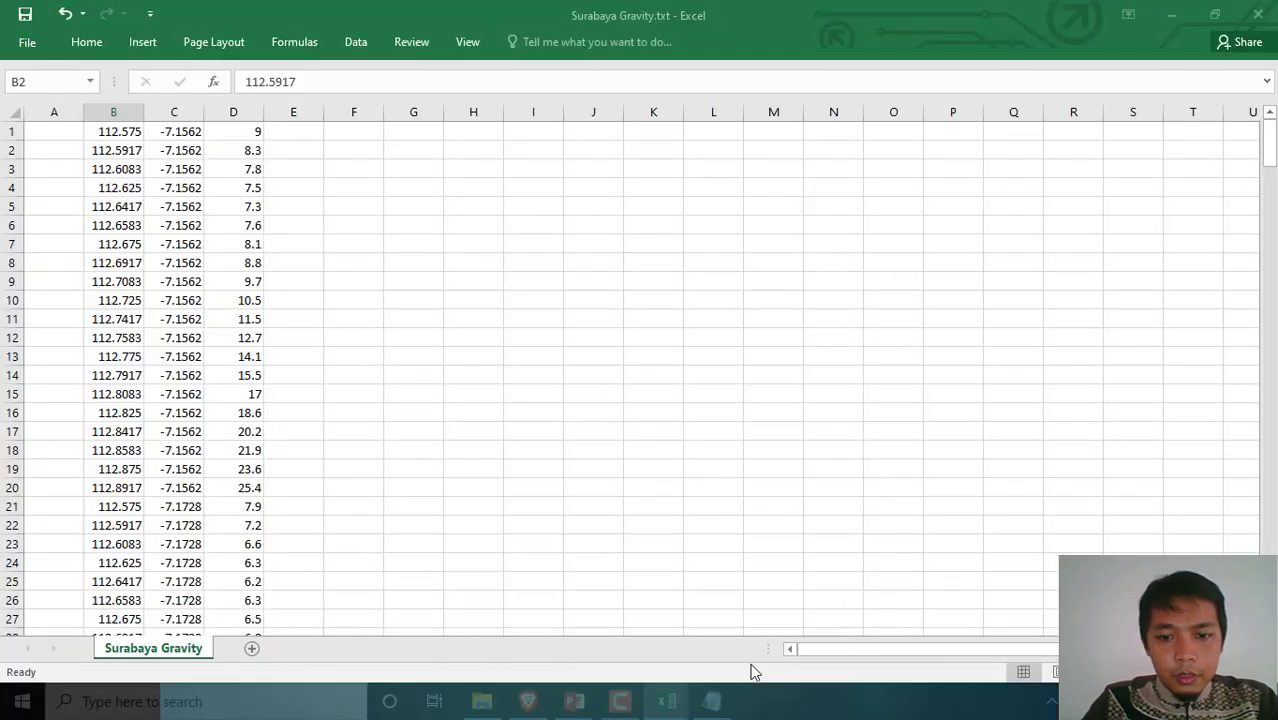
pyautogui.click(715, 688)
pyautogui.moveTo(470, 336); pyautogui.dragTo(488, 147)
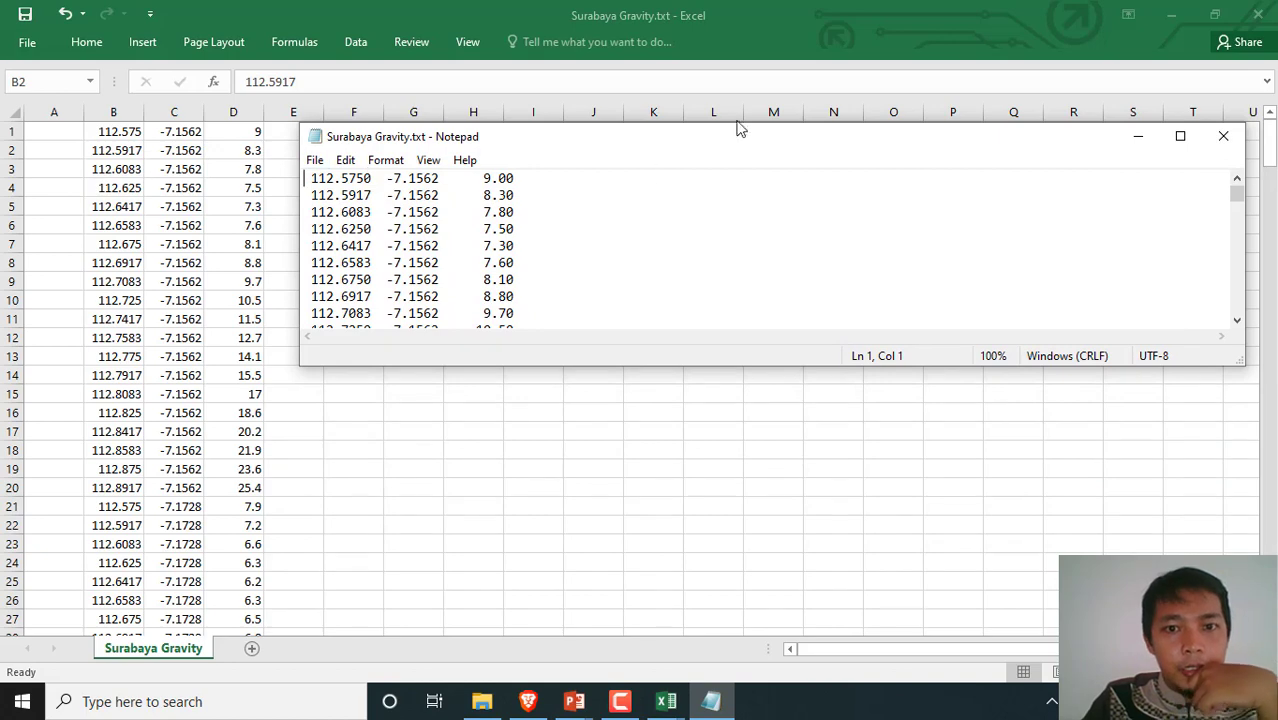
pyautogui.moveTo(716, 136); pyautogui.dragTo(699, 136)
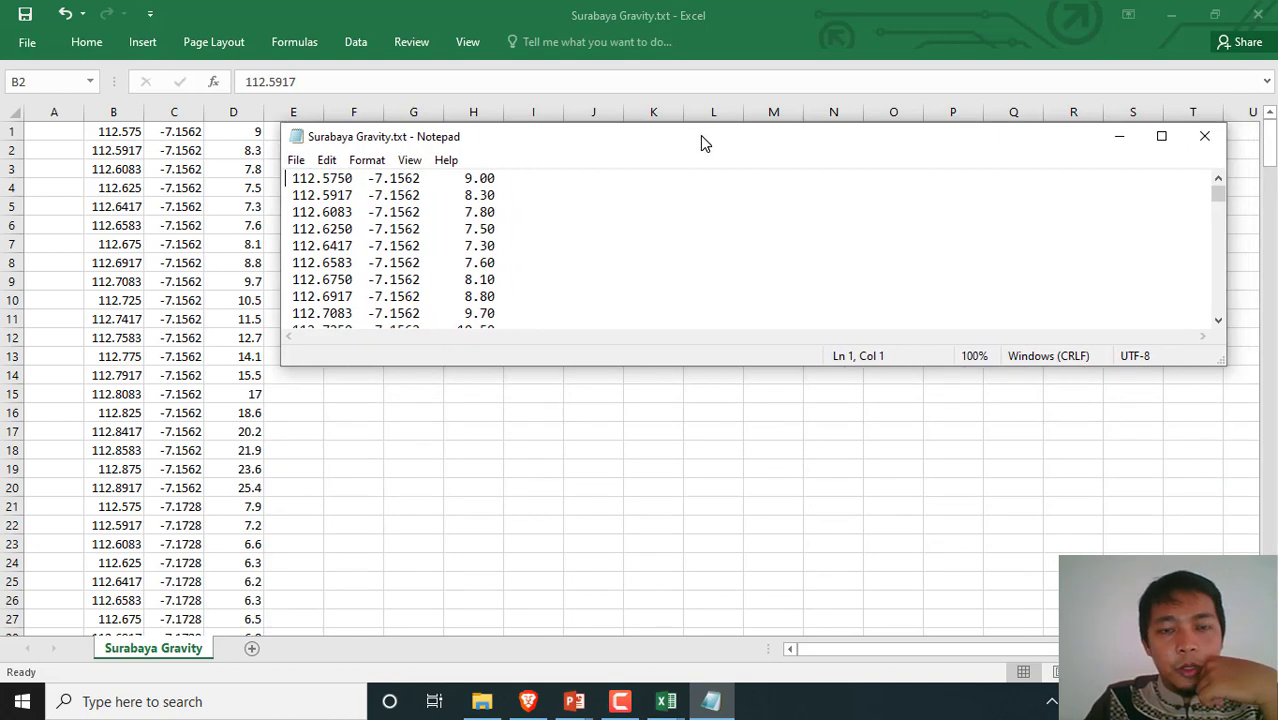
pyautogui.click(1204, 136)
pyautogui.click(547, 262)
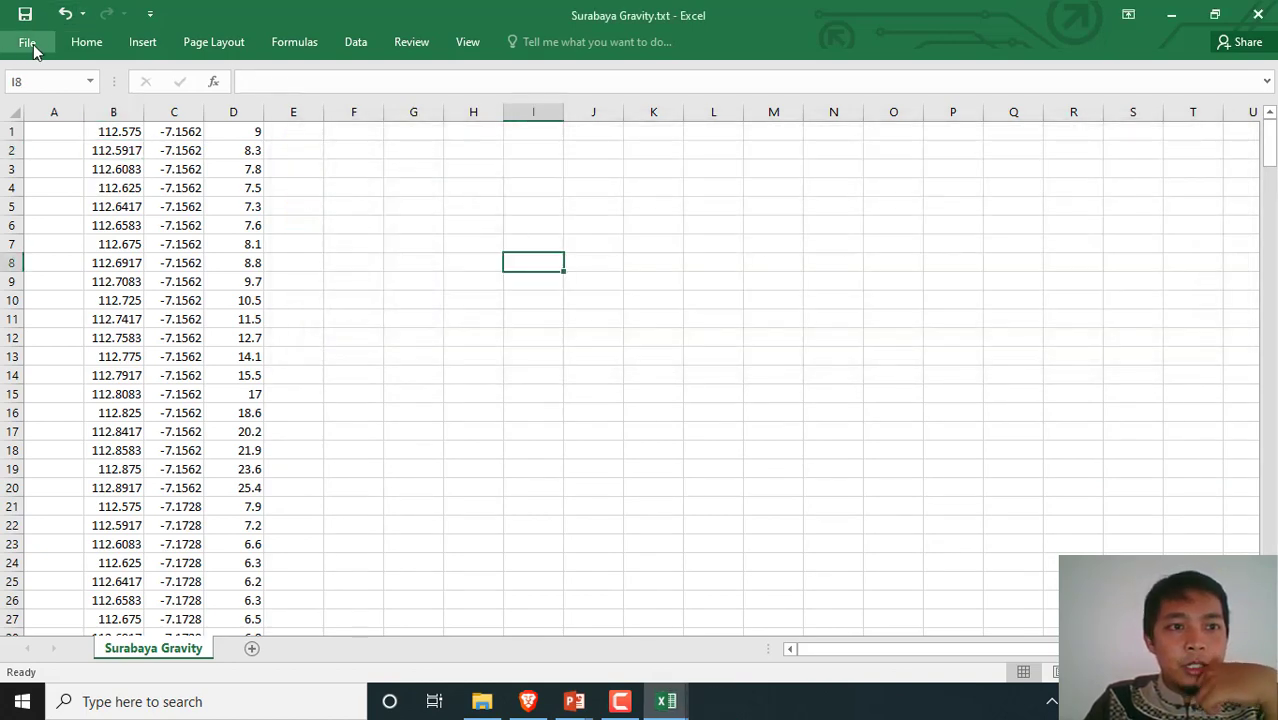
# Browse to and open Surabaya Elevation.txt in Excel.
pyautogui.click(28, 42)
pyautogui.click(76, 159)
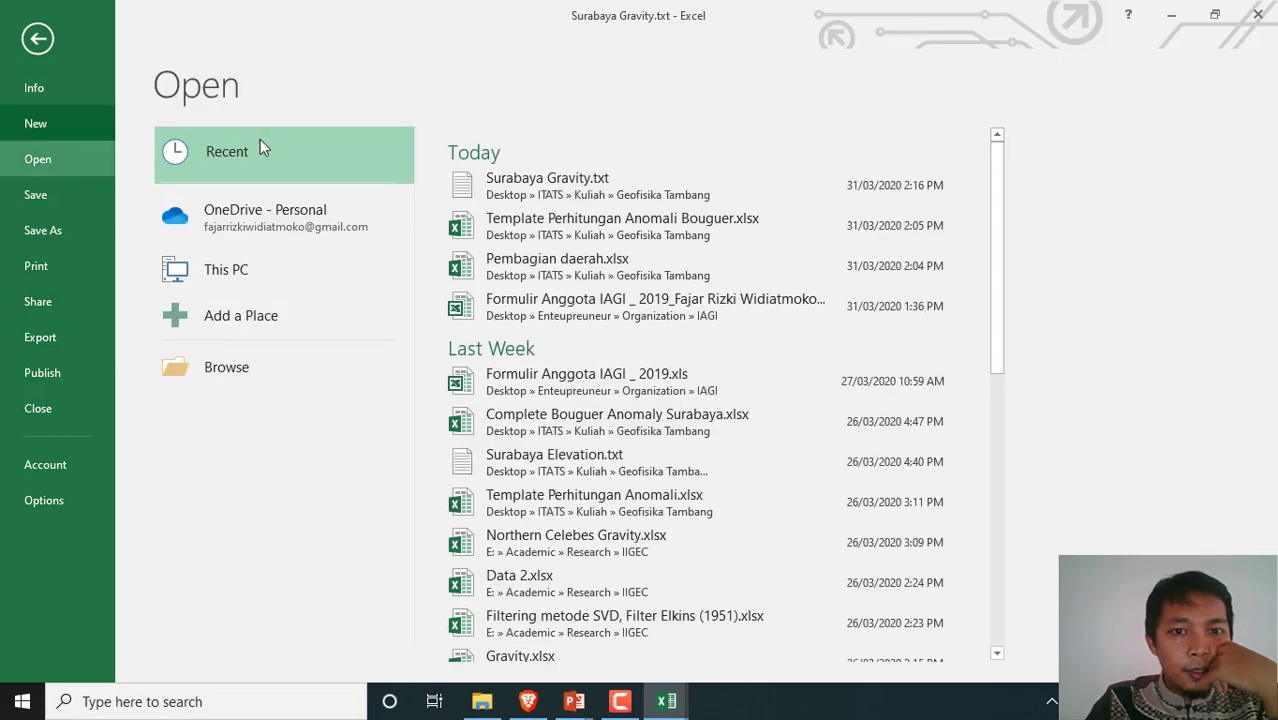
pyautogui.click(352, 345)
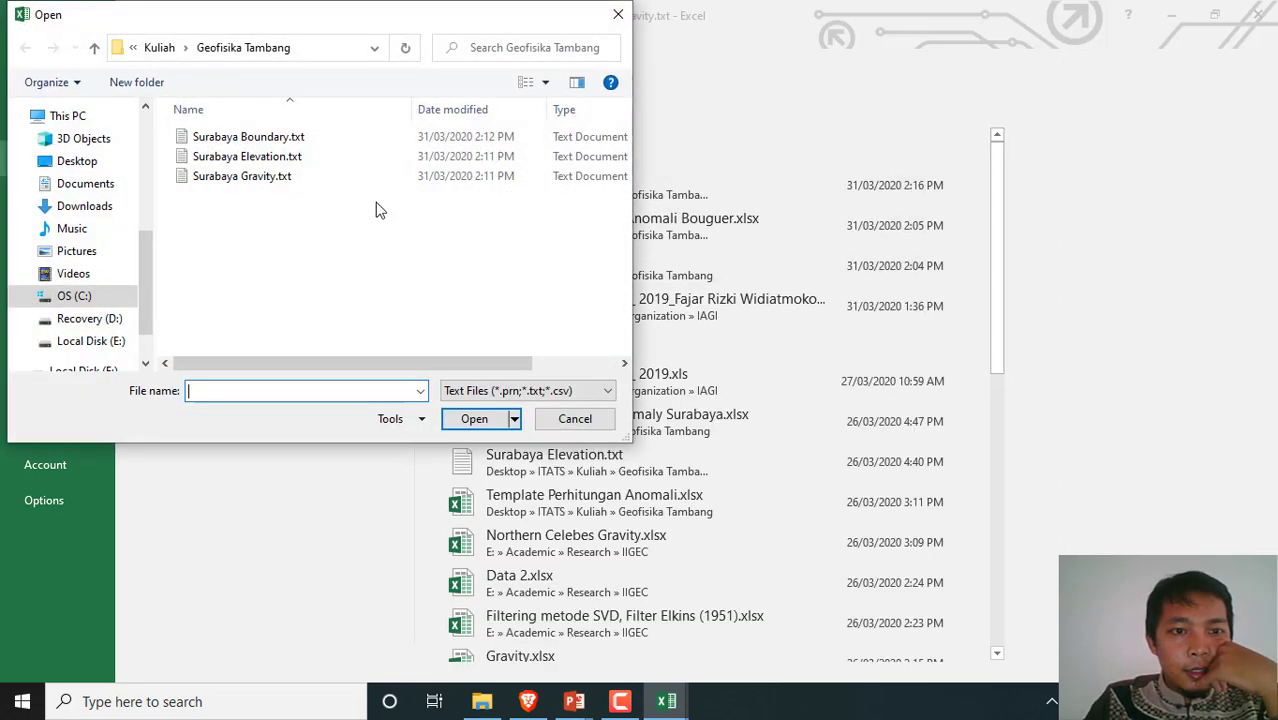
pyautogui.click(284, 160)
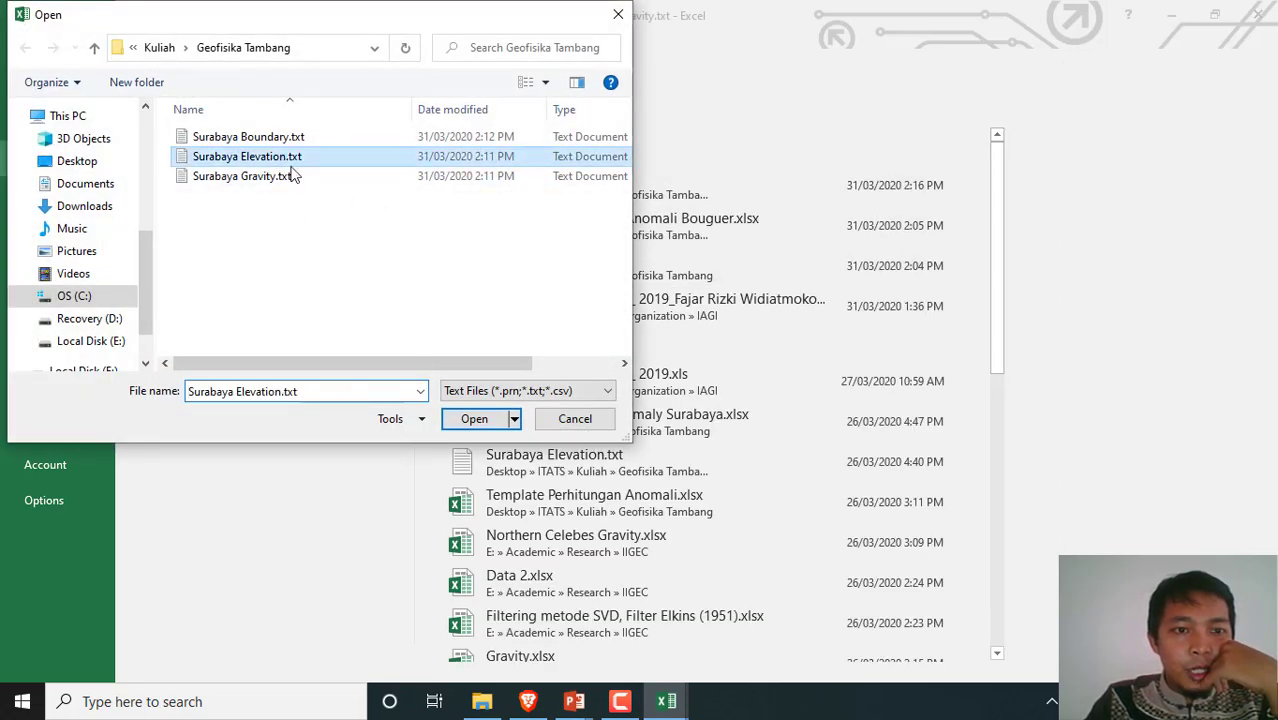
pyautogui.click(497, 427)
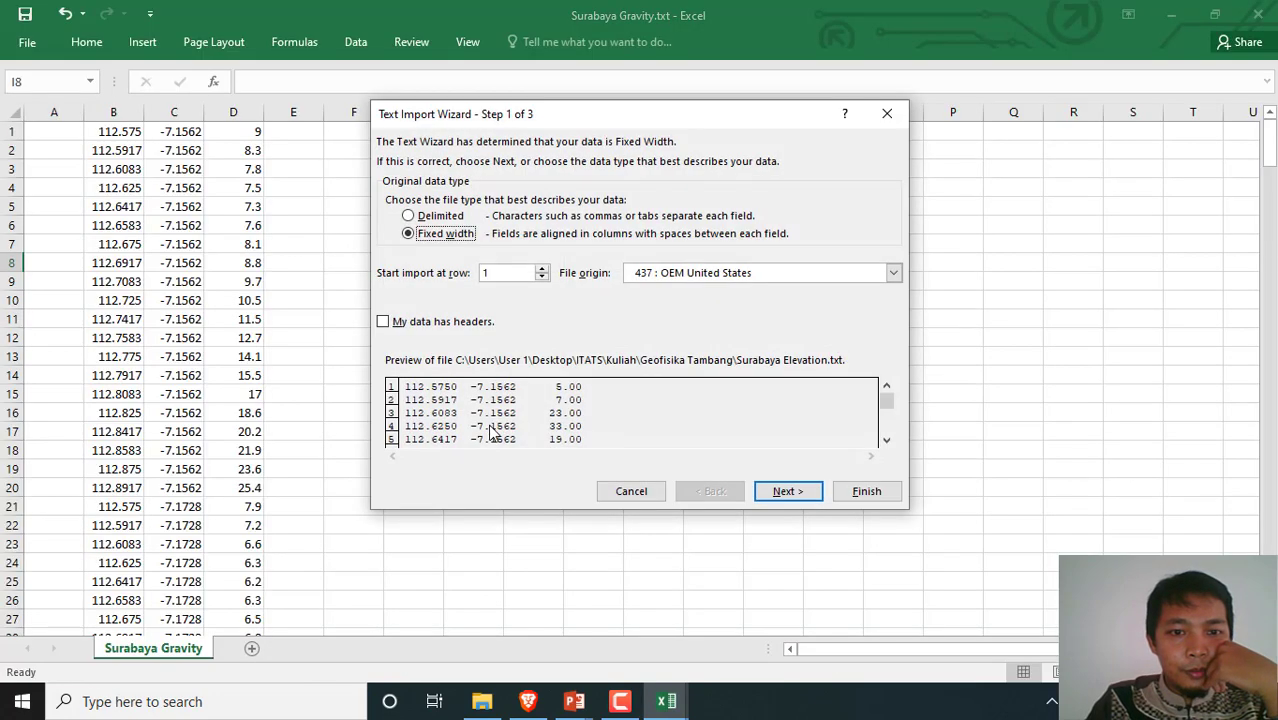
# Import the elevation text split on Space instead of Tab, and finish the wizard.
pyautogui.click(760, 495)
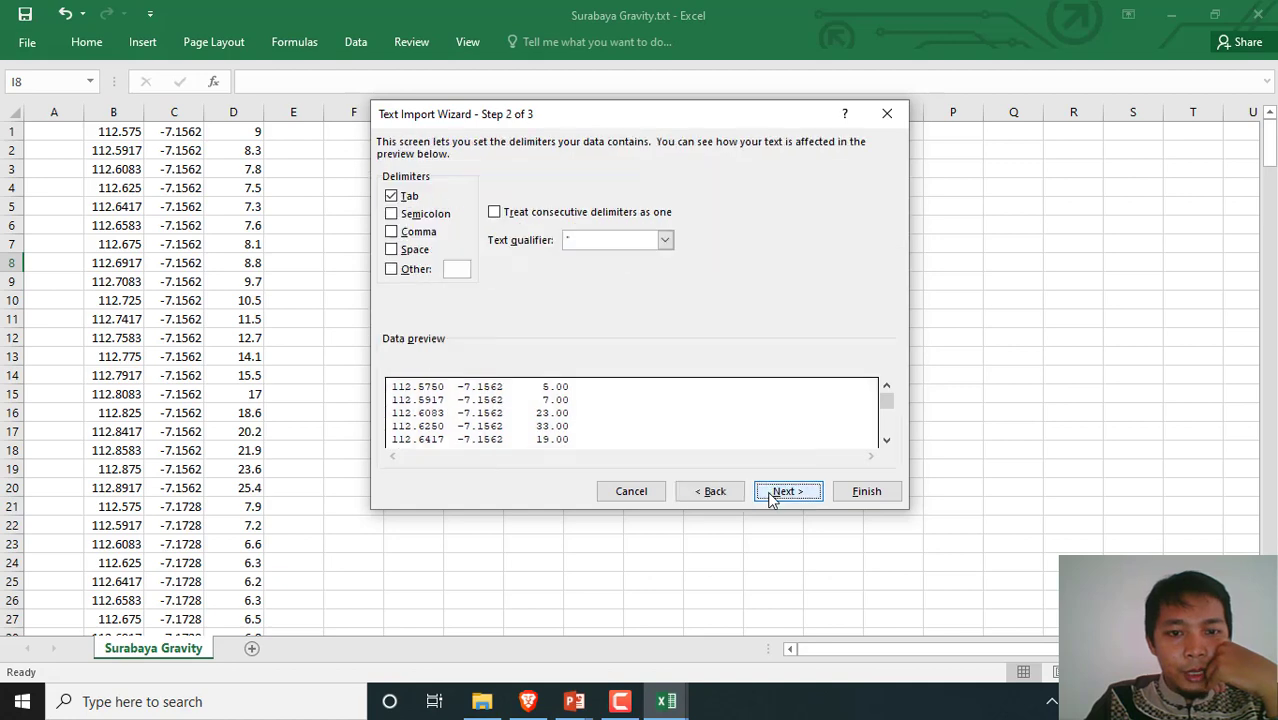
pyautogui.click(391, 249)
pyautogui.click(391, 196)
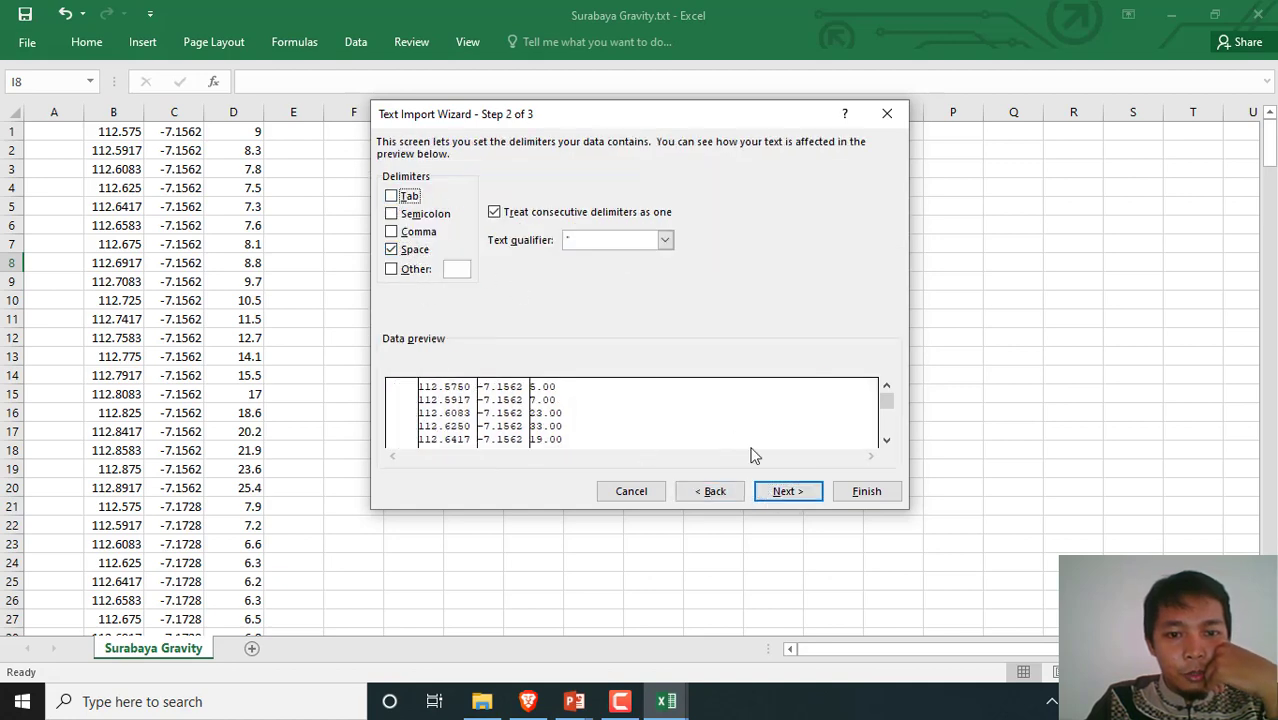
pyautogui.click(789, 492)
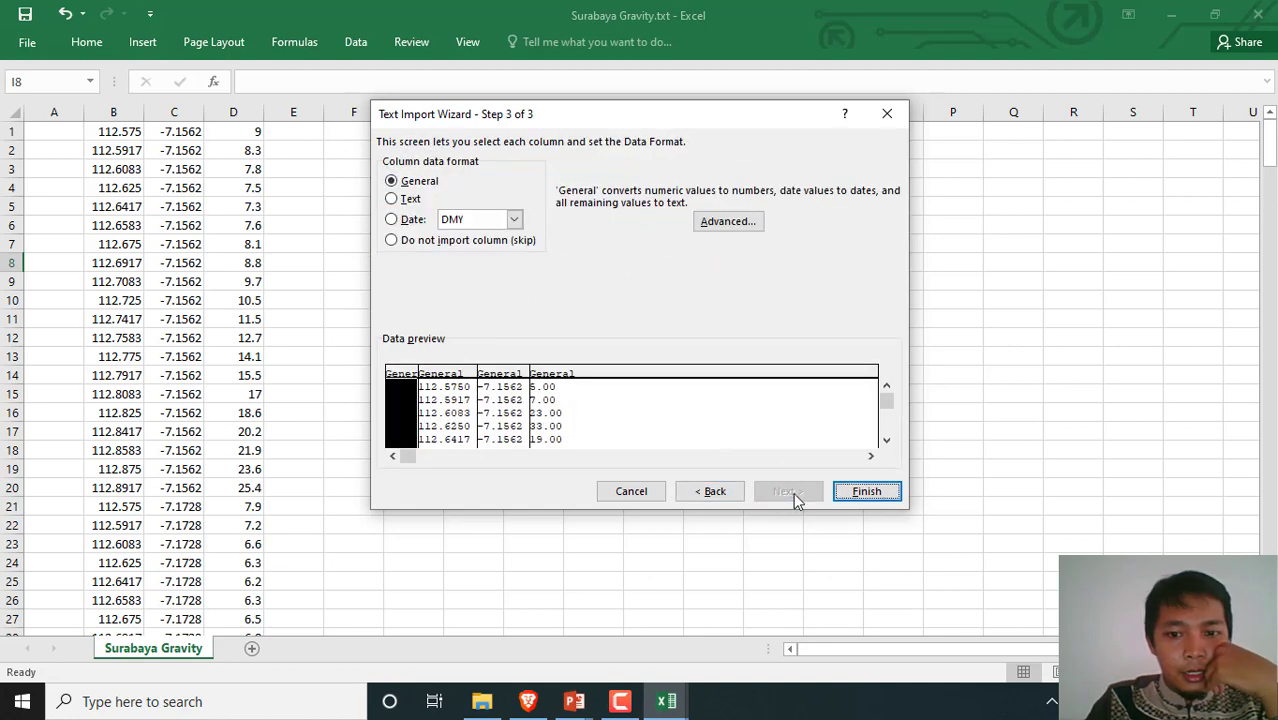
pyautogui.click(866, 492)
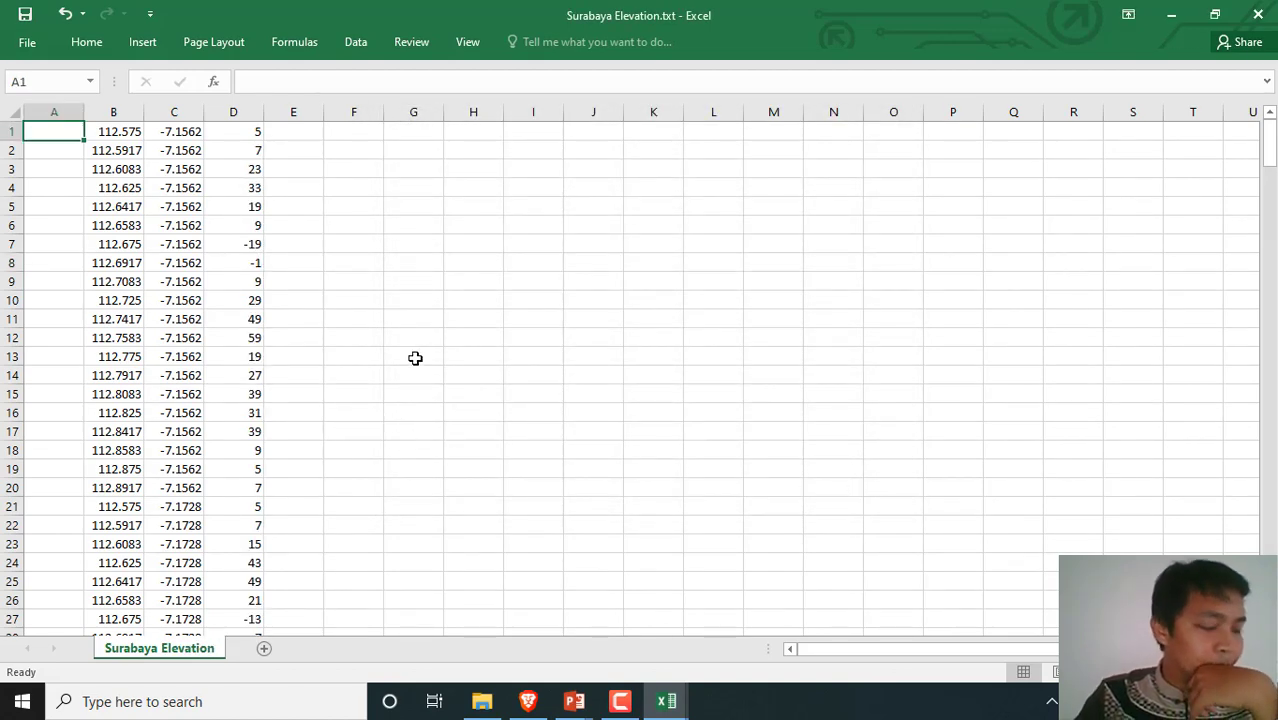
# Spot-check the latitude and elevation values in the Surabaya Elevation data.
pyautogui.scroll(-1, 402, 280)
pyautogui.scroll(1, 374, 357)
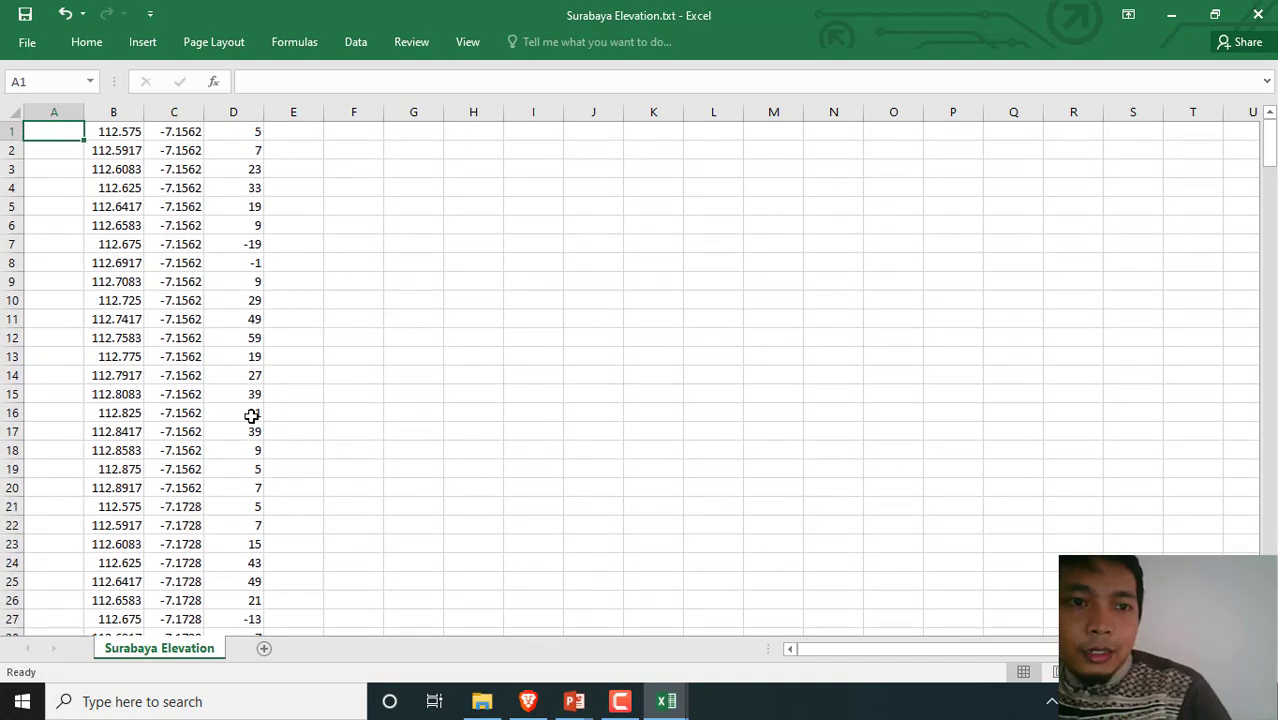
pyautogui.click(160, 166)
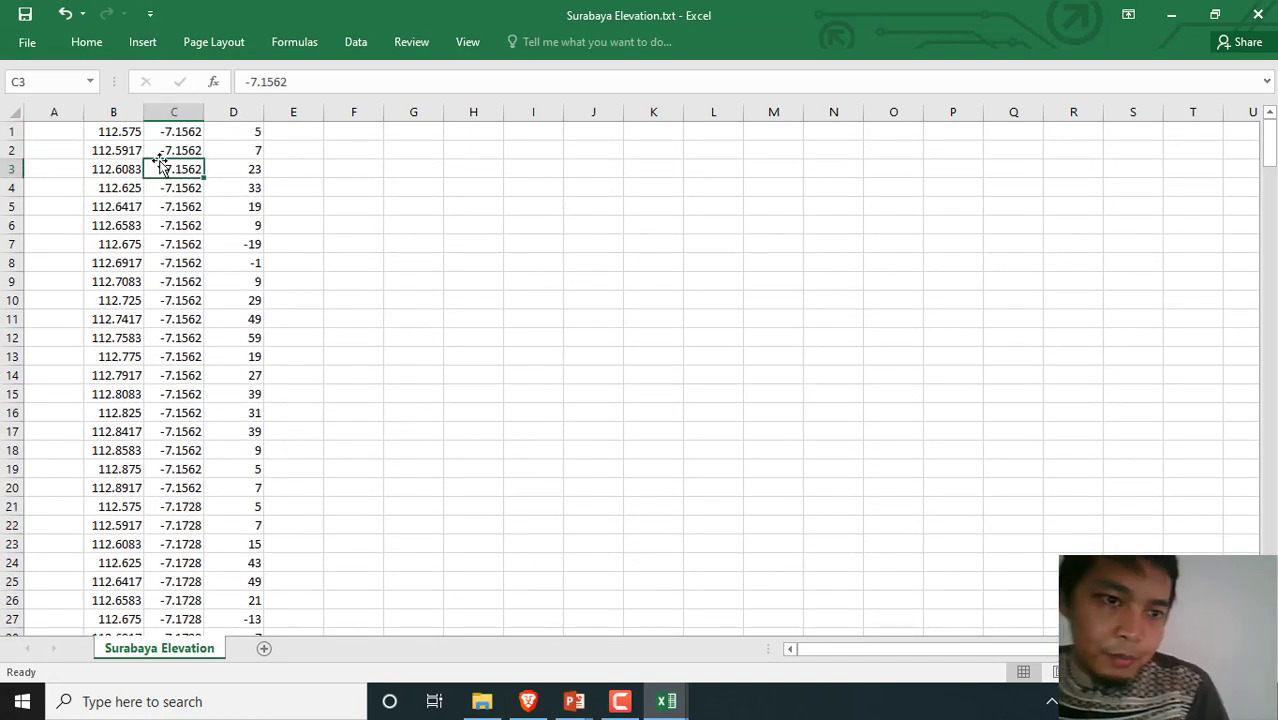
pyautogui.click(212, 152)
pyautogui.click(176, 131)
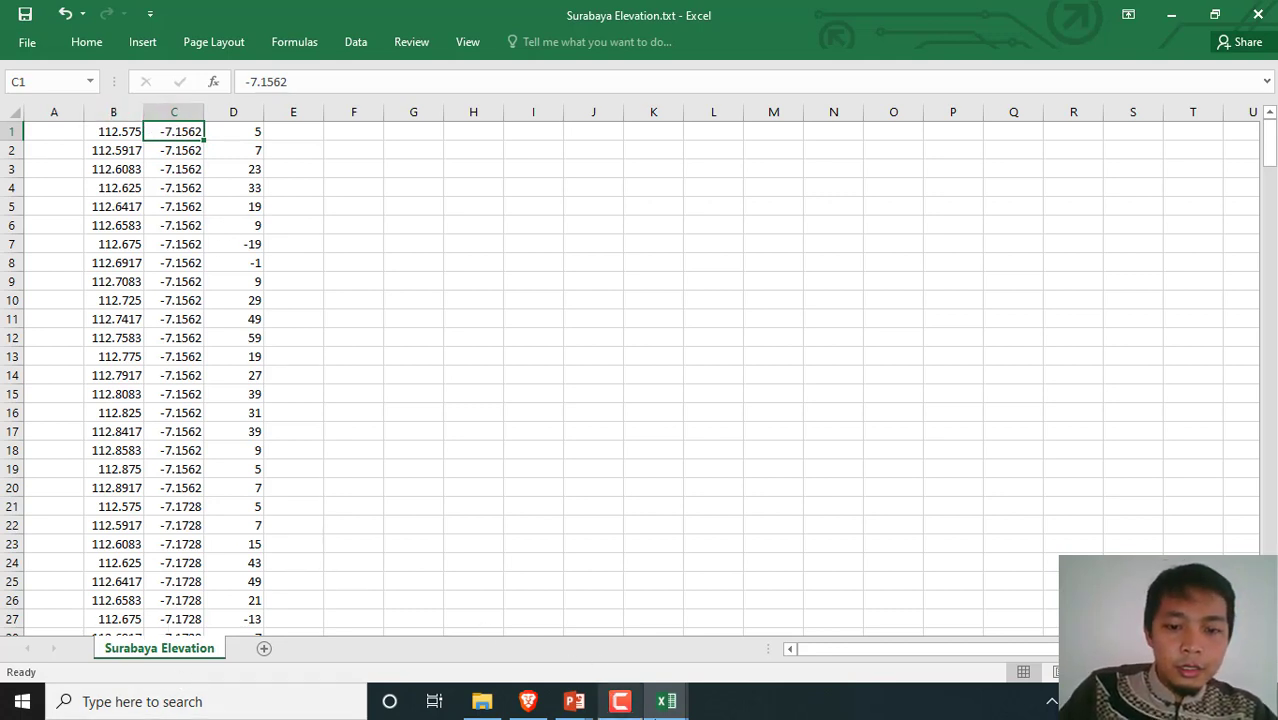
# Copy the longitude, latitude and elevation block B1:D280 from the Surabaya Elevation workbook.
pyautogui.moveTo(675, 714)
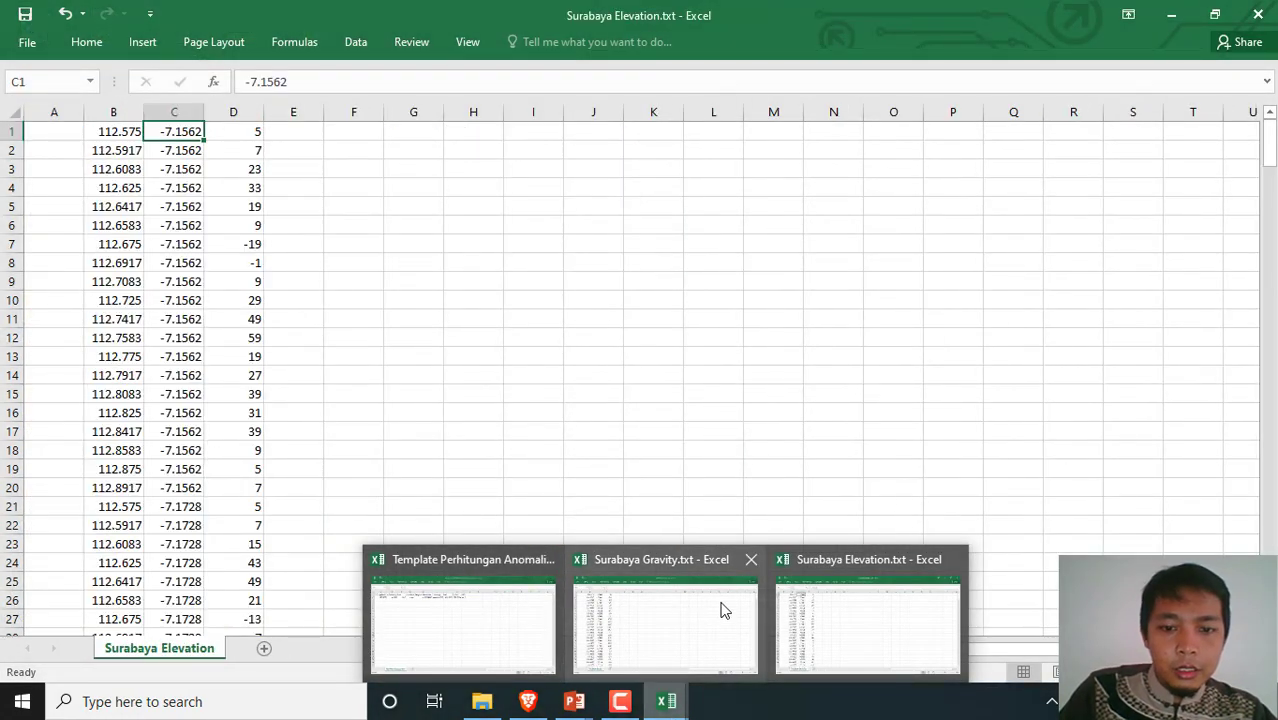
pyautogui.click(792, 590)
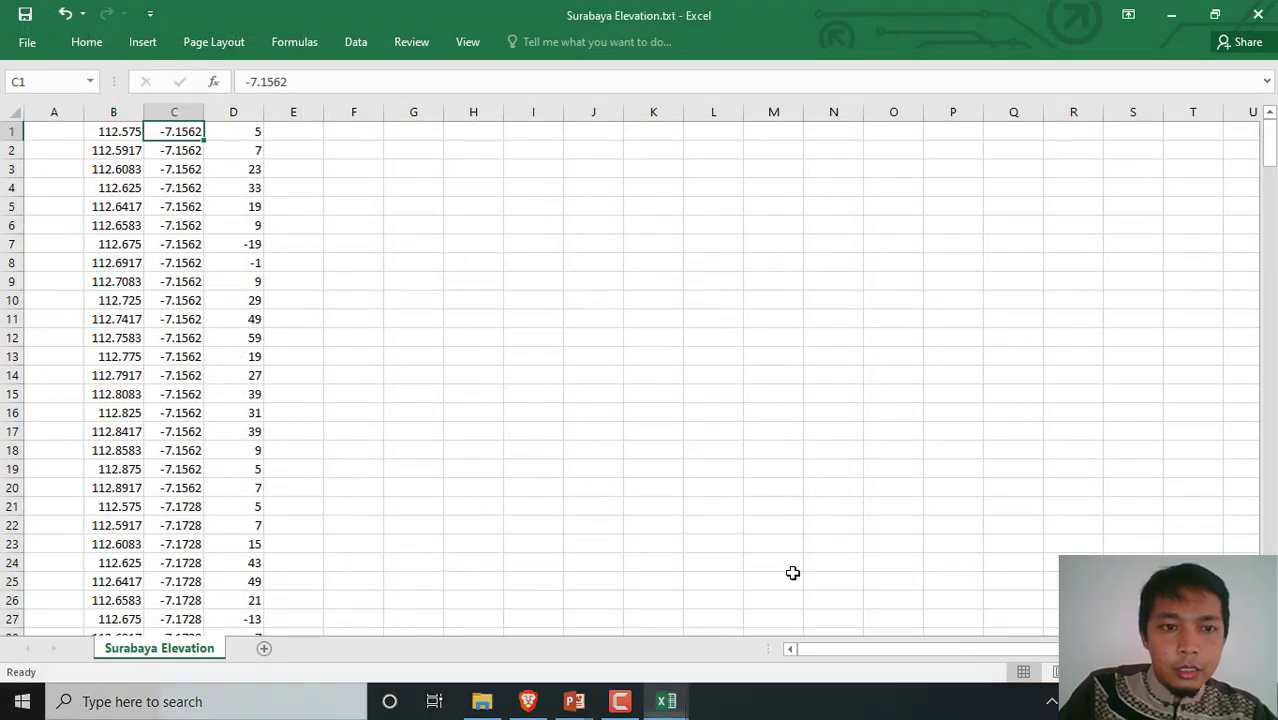
pyautogui.click(119, 143)
pyautogui.click(121, 136)
pyautogui.hotkey('ctrl', 'shift', 'Right')
pyautogui.hotkey('ctrl', 'shift', 'Down')
pyautogui.hotkey('ctrl', 'c')
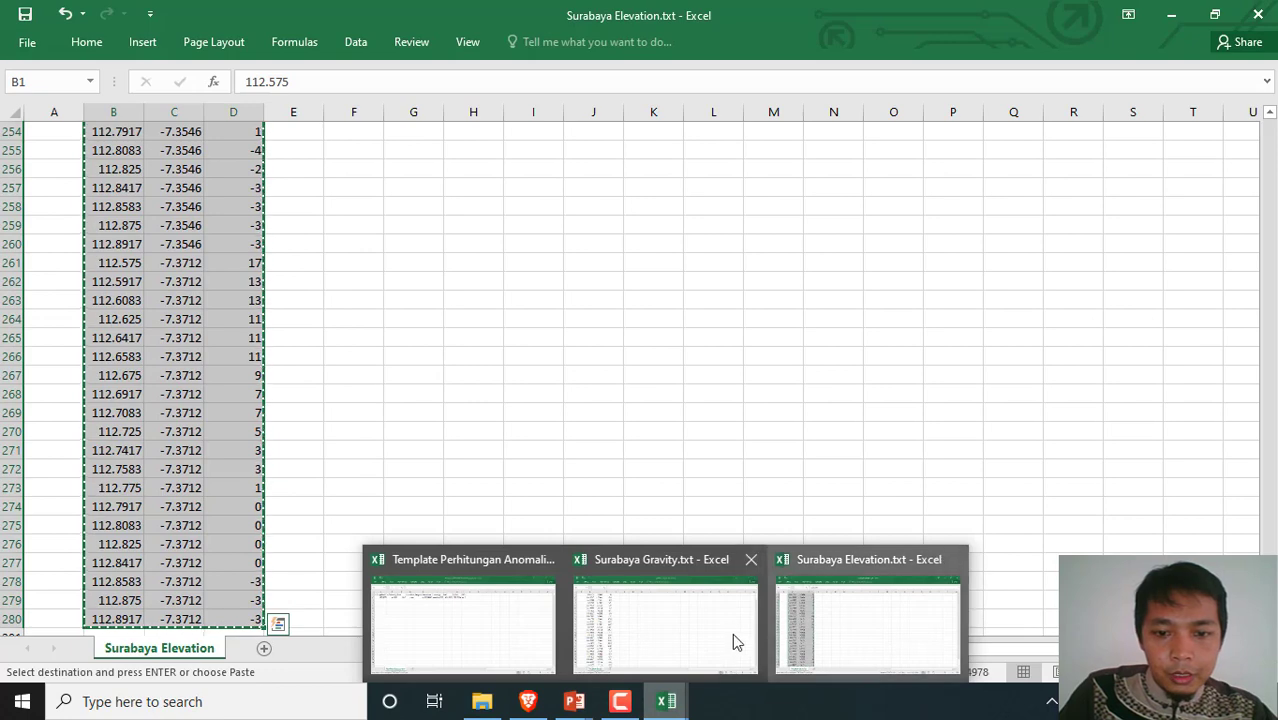
# Paste the copied elevation data at cell E1 of the Surabaya Gravity sheet.
pyautogui.click(730, 640)
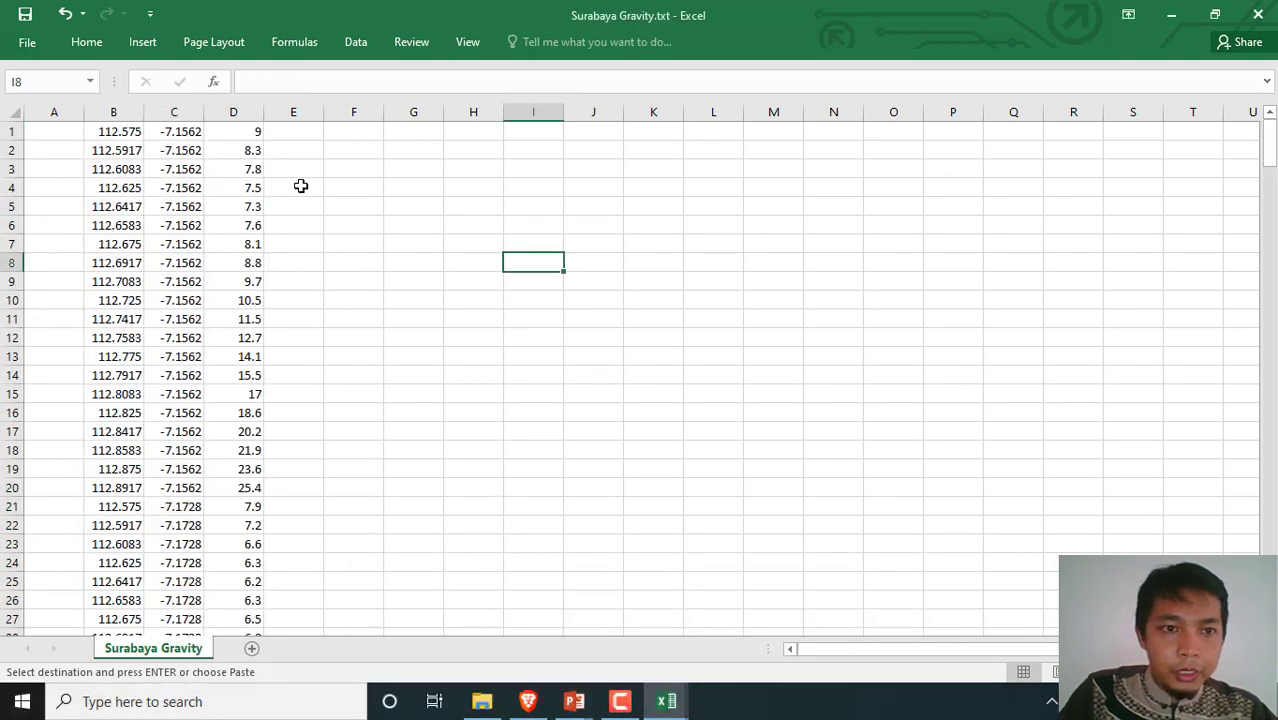
pyautogui.click(310, 136)
pyautogui.hotkey('ctrl', 'v')
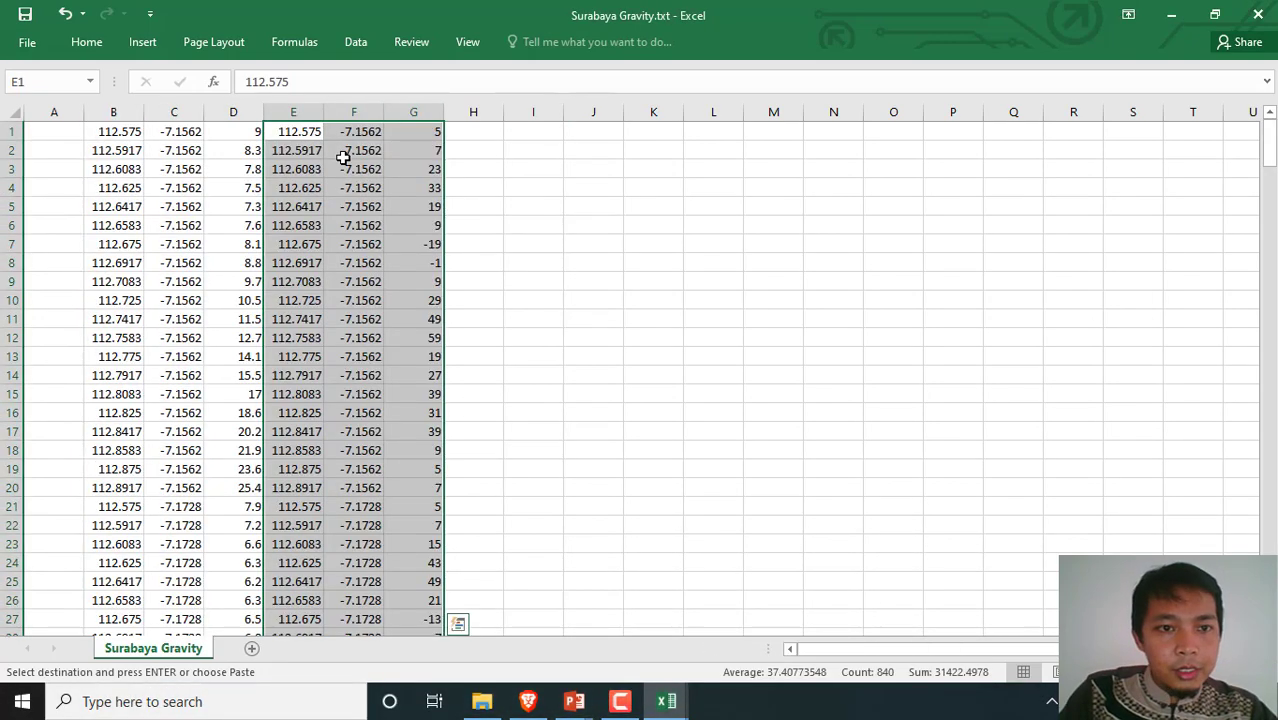
pyautogui.click(540, 190)
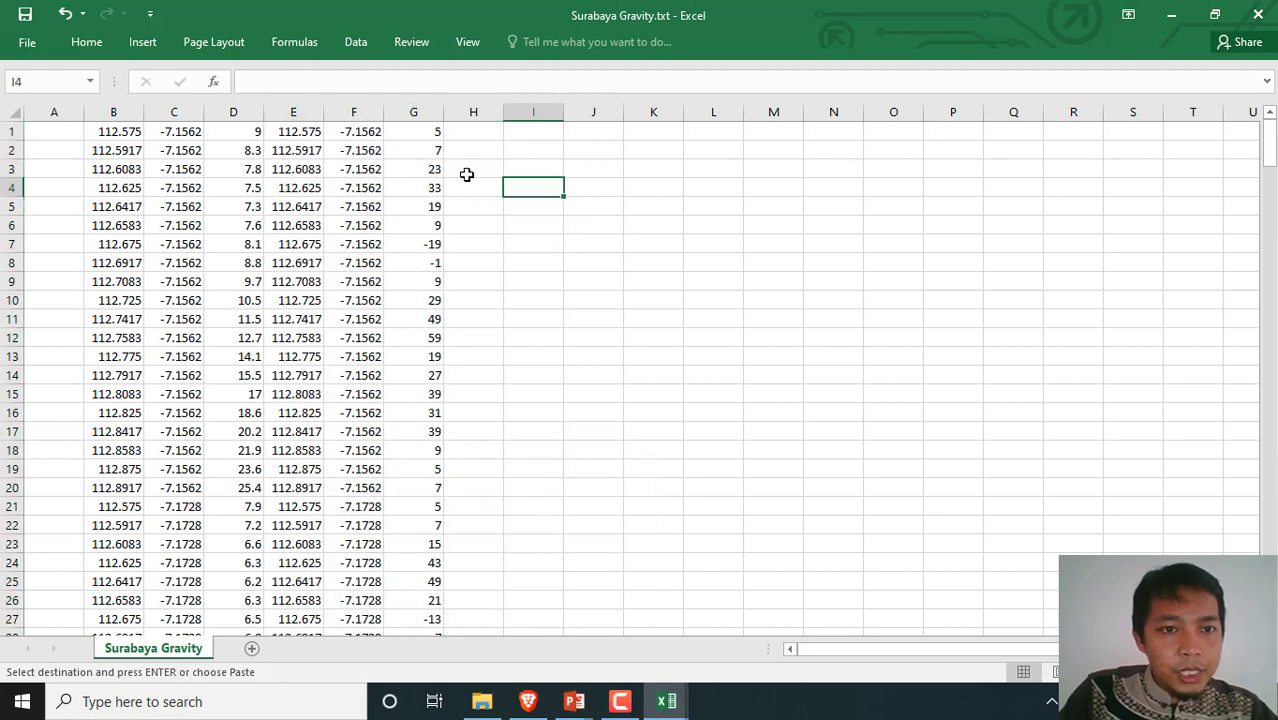
# Compare the pasted coordinates with the original longitude and latitude, checking row 16.
pyautogui.click(310, 131)
pyautogui.click(128, 130)
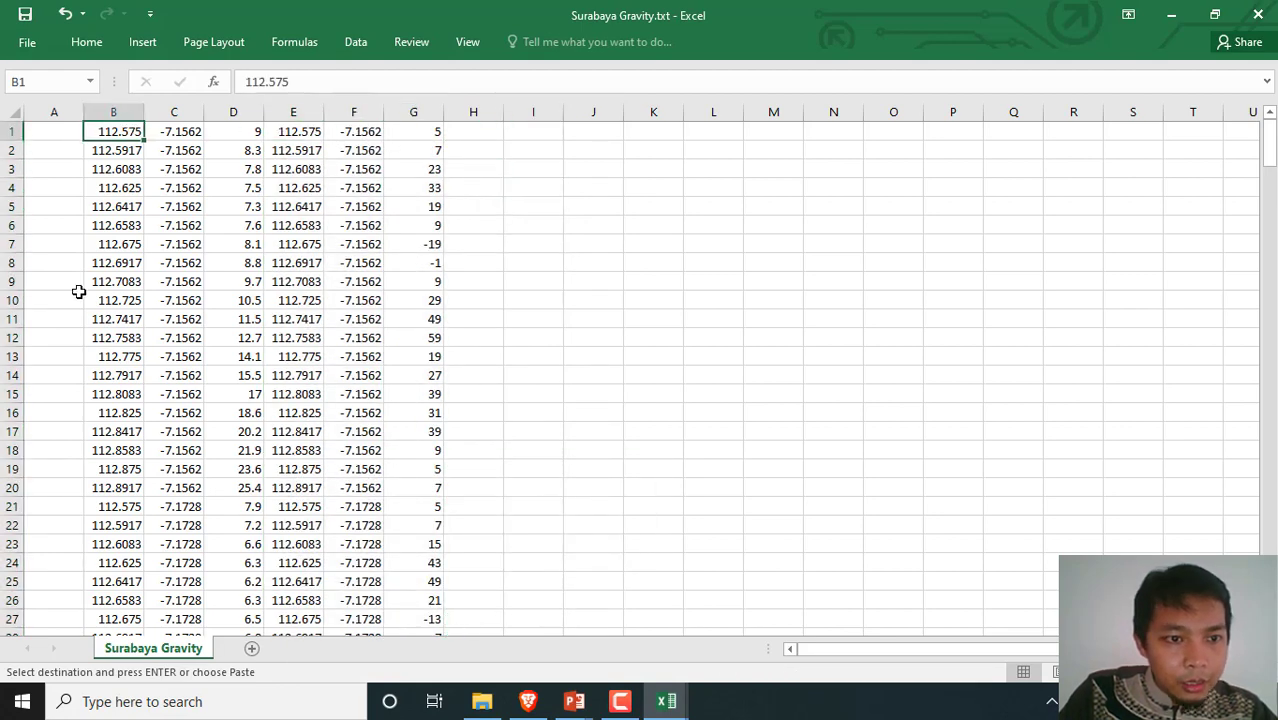
pyautogui.click(126, 411)
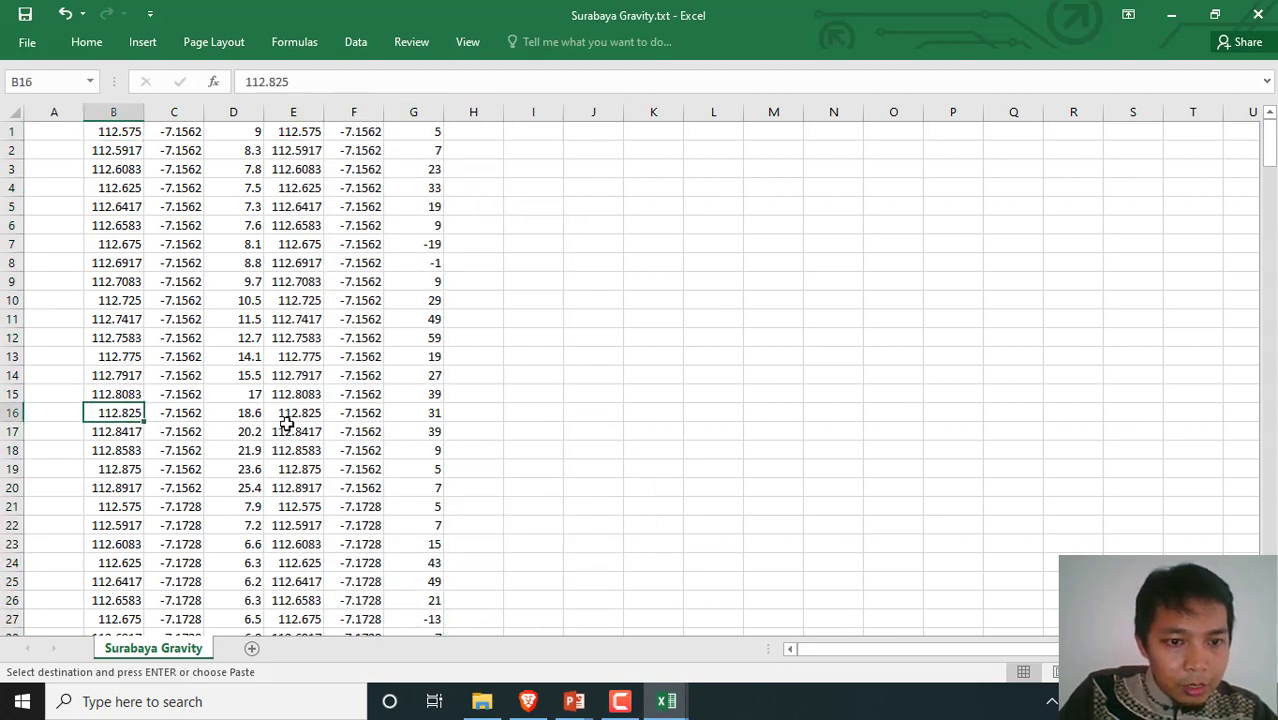
pyautogui.click(176, 415)
pyautogui.click(298, 428)
pyautogui.click(306, 414)
pyautogui.click(363, 415)
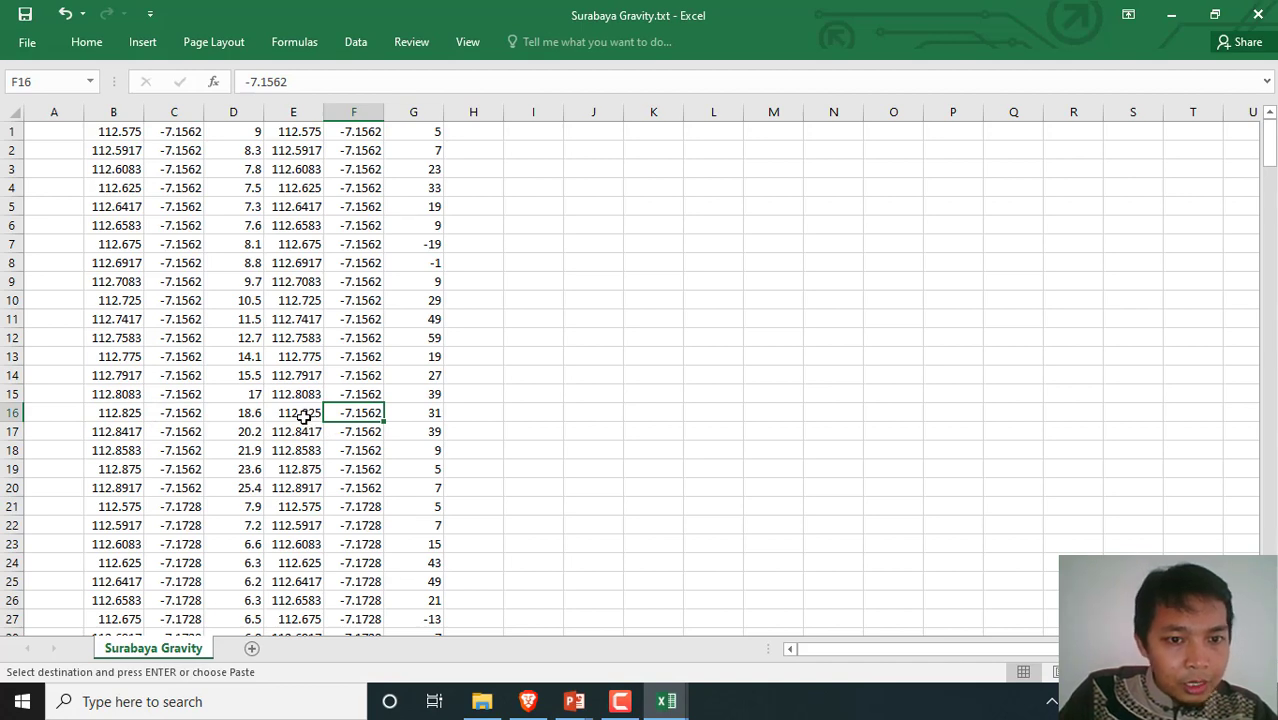
pyautogui.click(306, 414)
pyautogui.click(178, 416)
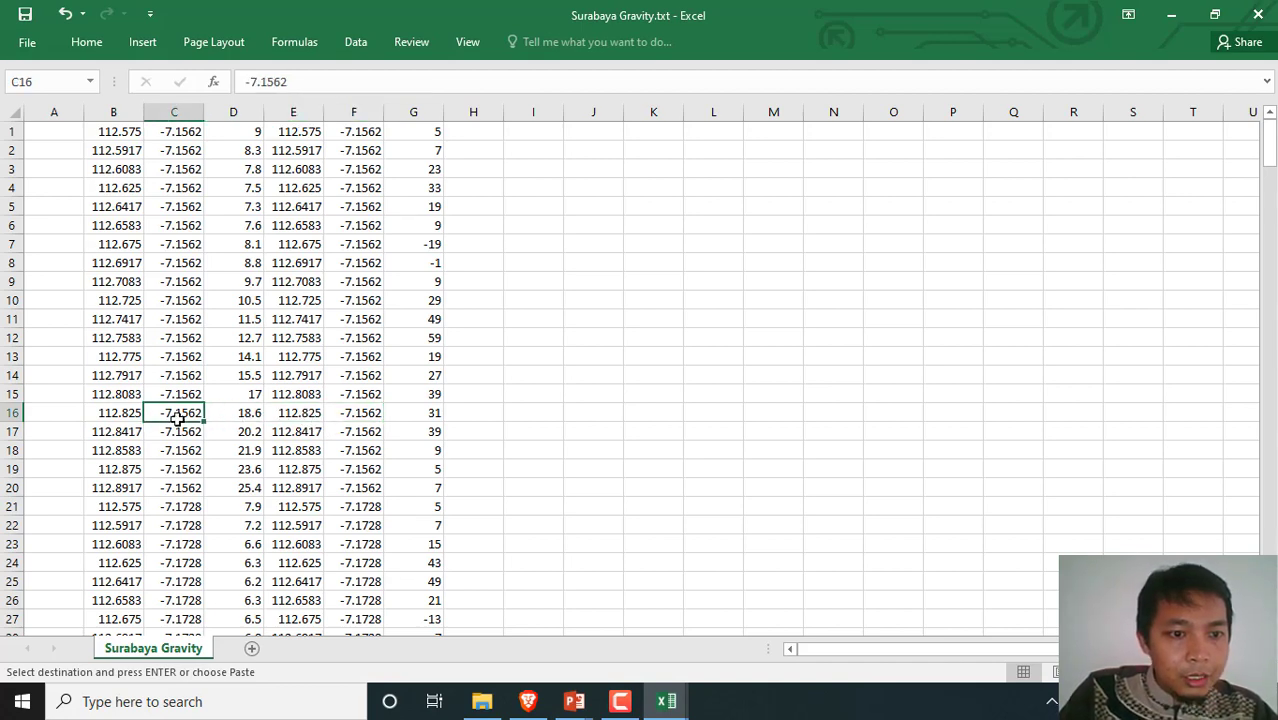
pyautogui.click(118, 418)
pyautogui.click(530, 334)
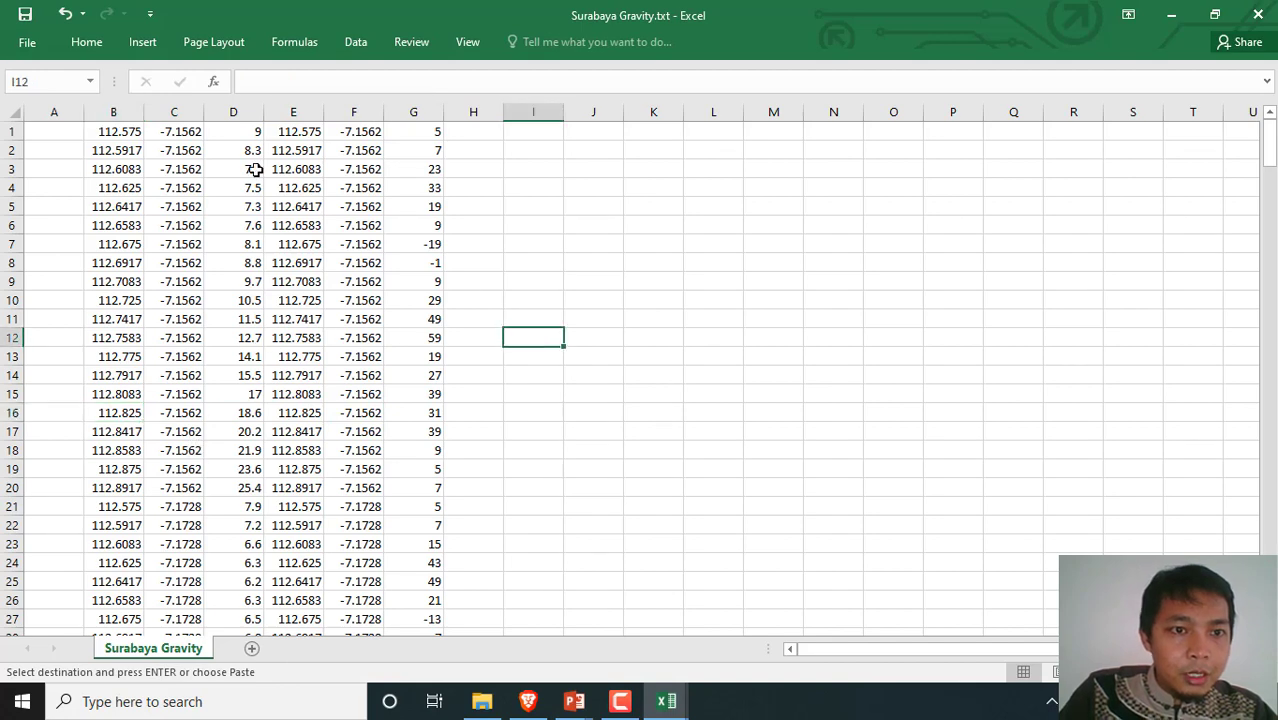
# Delete the duplicate coordinate columns E and F, leaving elevation beside gravity.
pyautogui.click(302, 105)
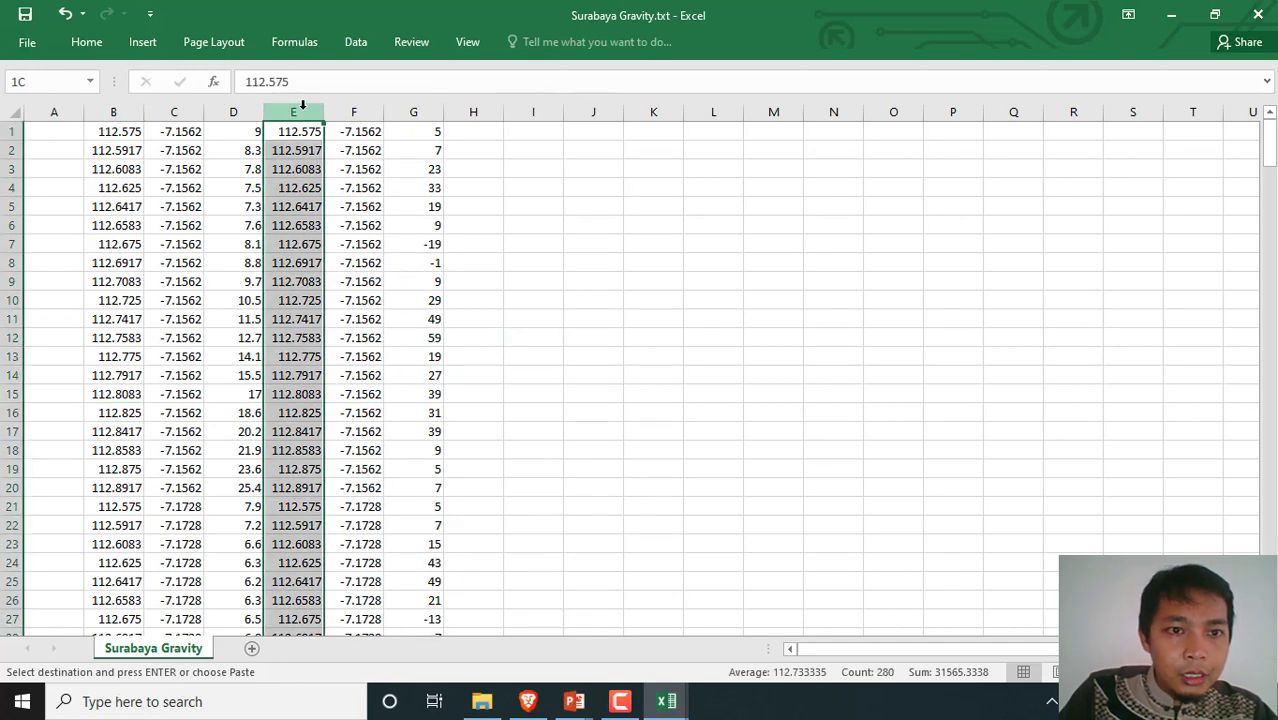
pyautogui.moveTo(302, 105); pyautogui.dragTo(342, 106)
pyautogui.rightClick(305, 105)
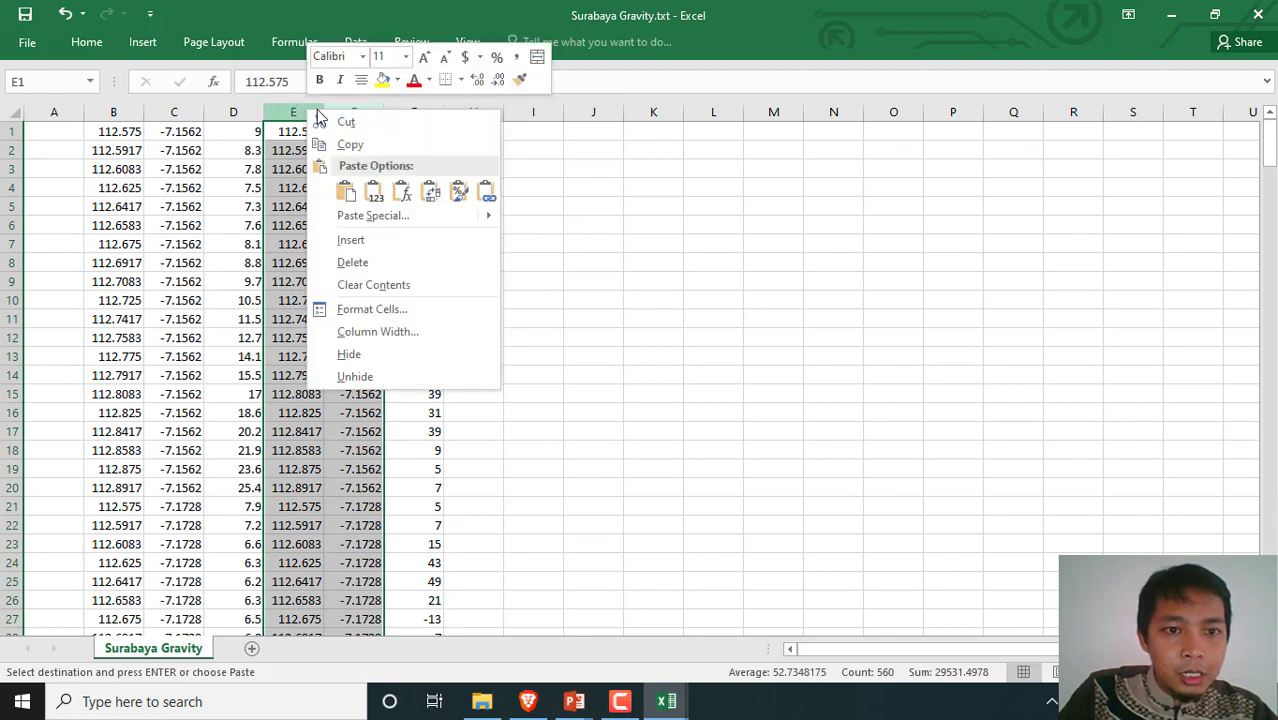
pyautogui.click(398, 264)
pyautogui.click(490, 262)
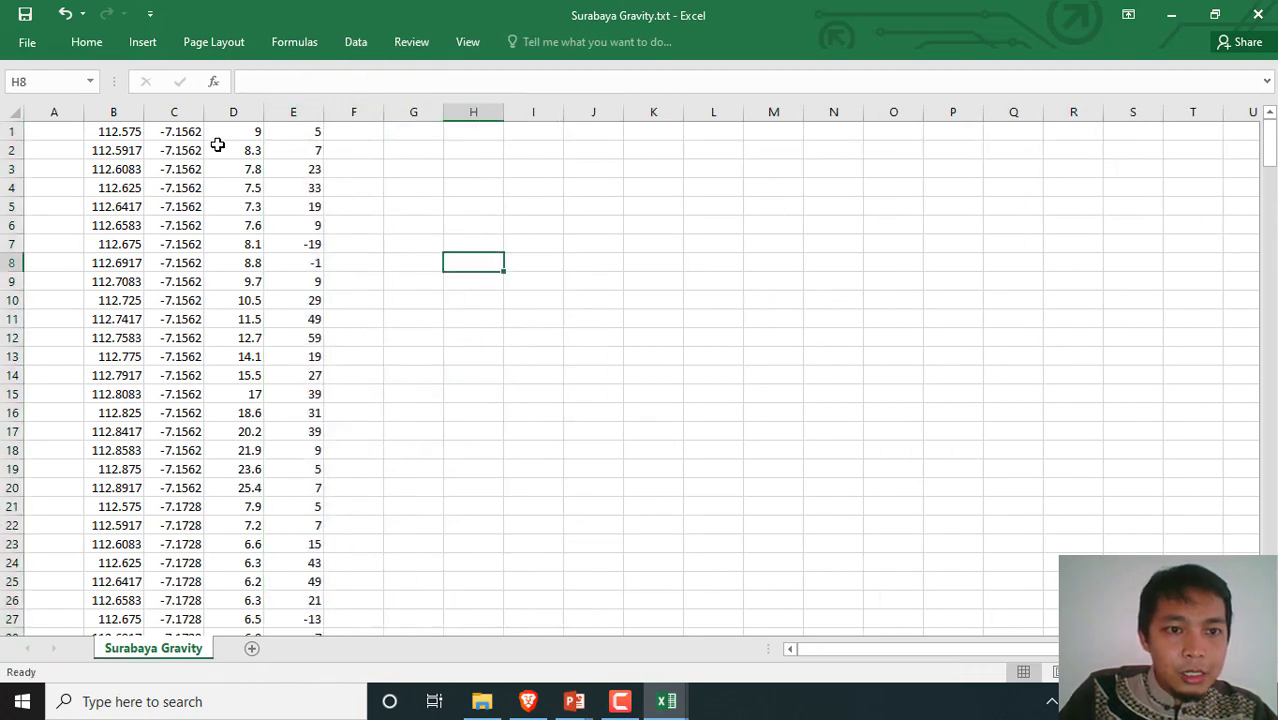
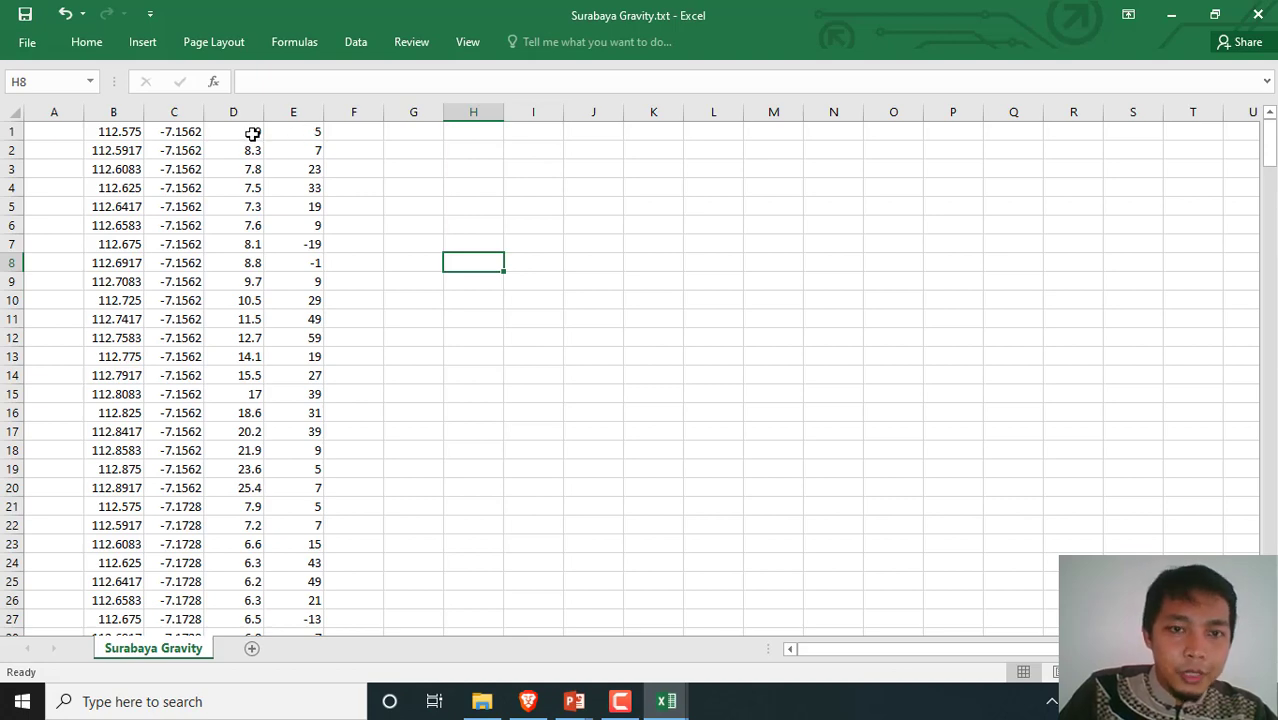
# Compare the gravity data columns with the template's FAA and Elevation cells.
pyautogui.click(297, 132)
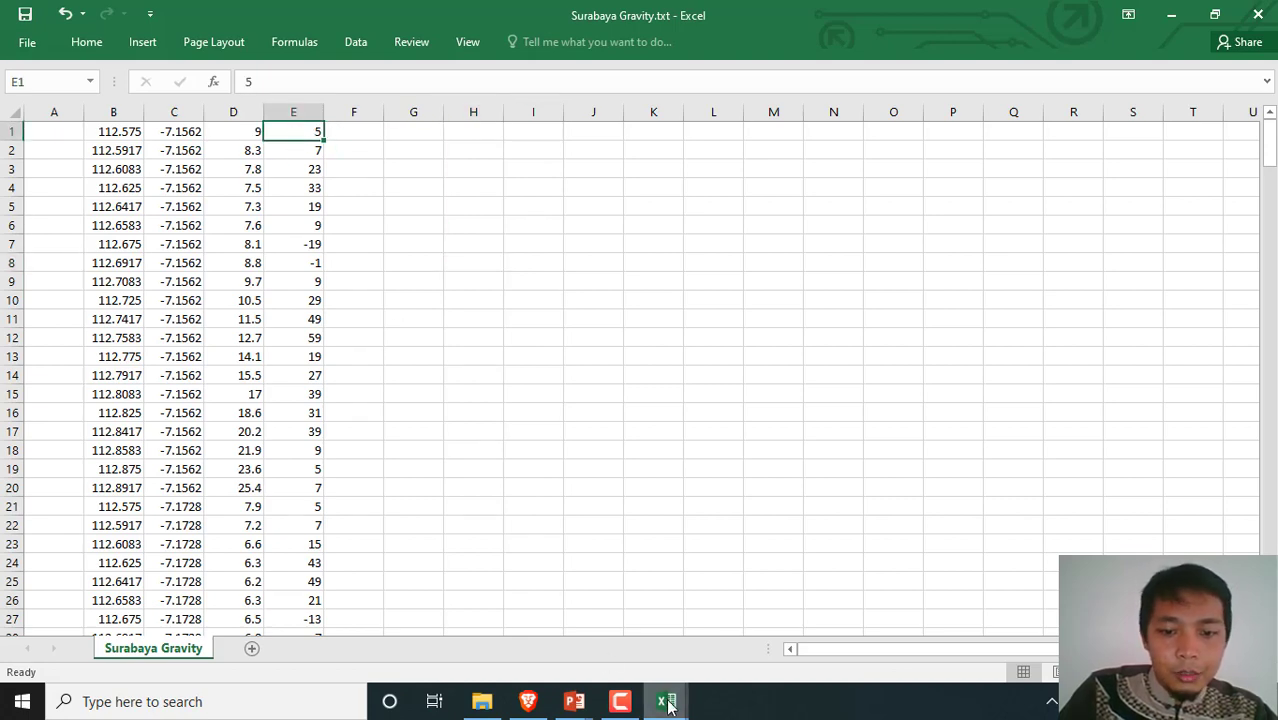
pyautogui.moveTo(668, 705)
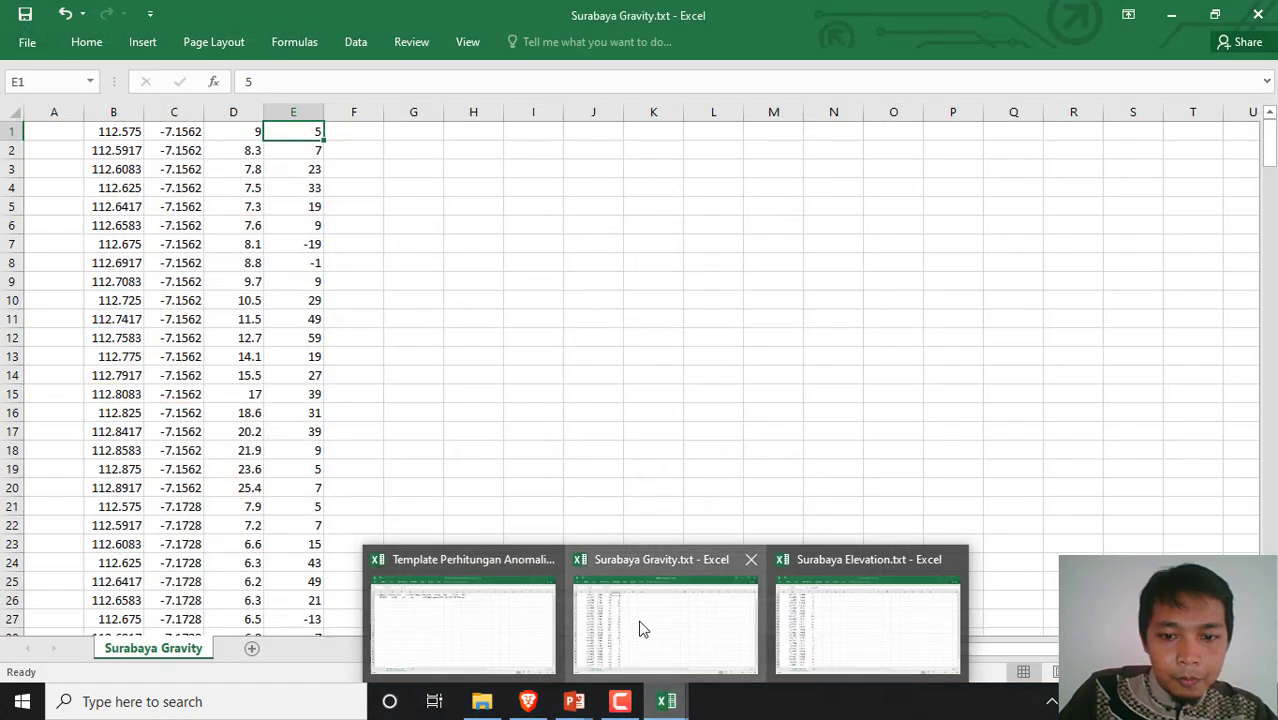
pyautogui.click(420, 560)
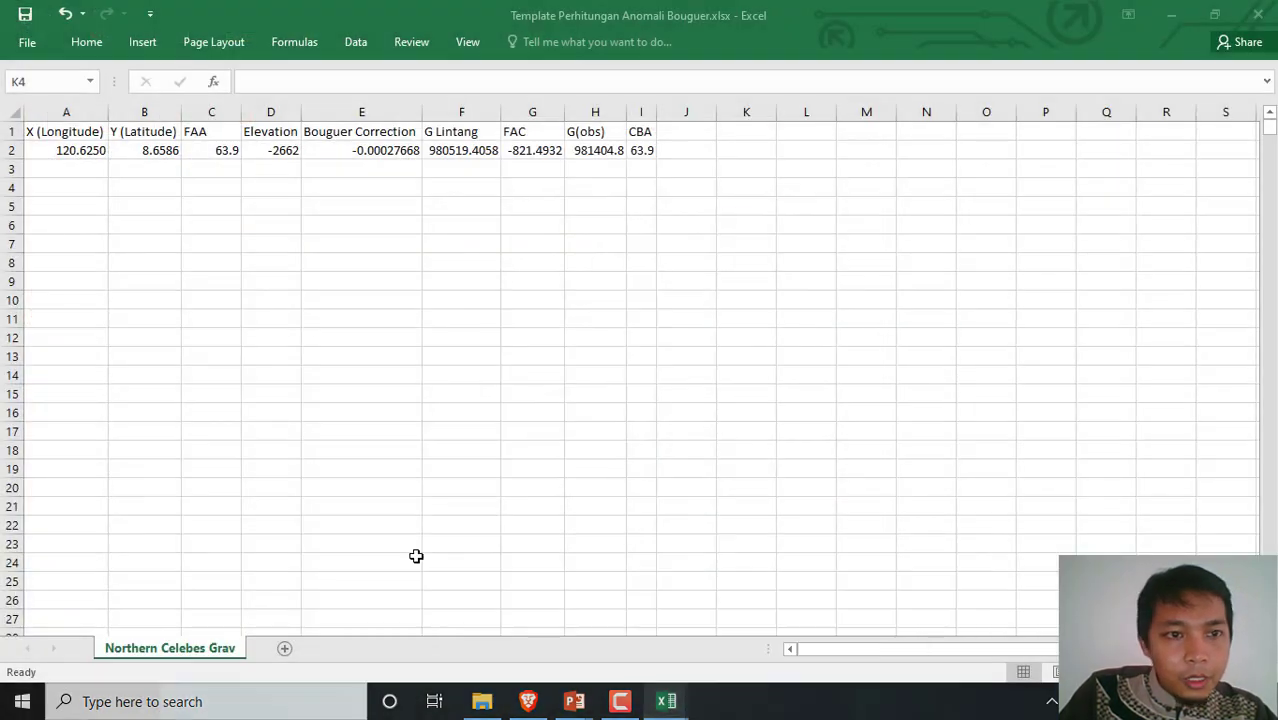
pyautogui.click(227, 172)
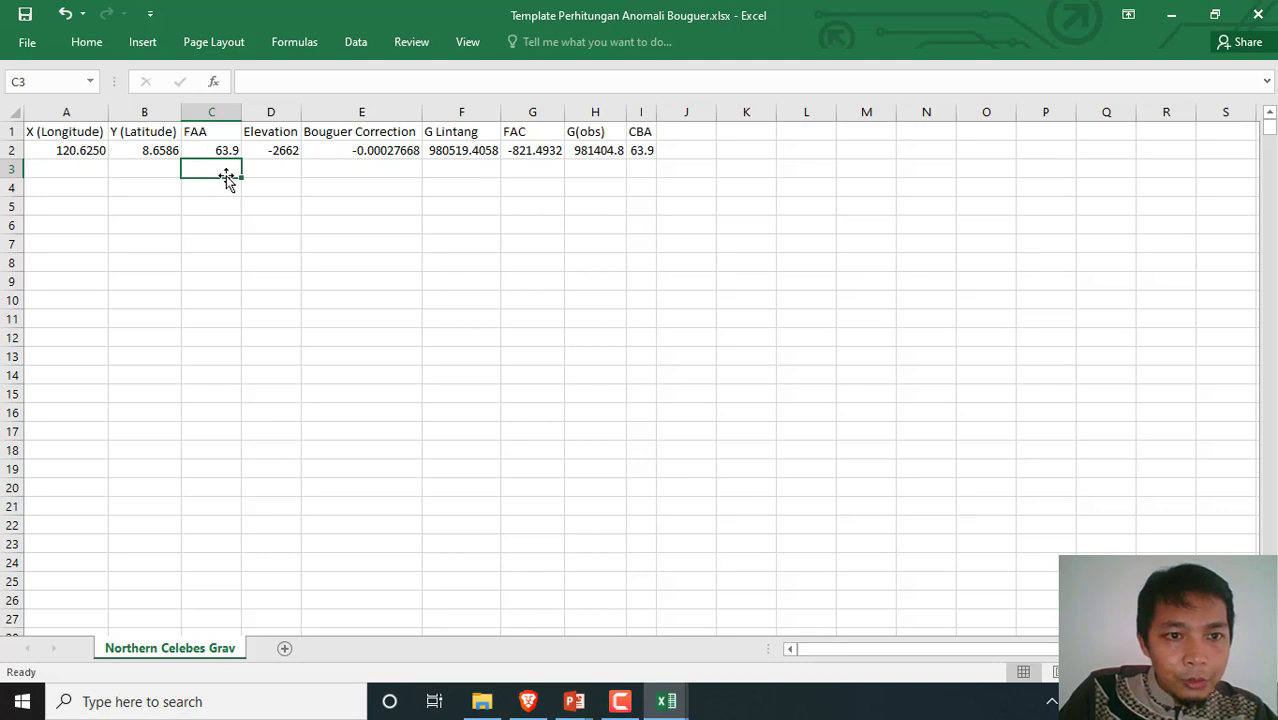
pyautogui.click(279, 172)
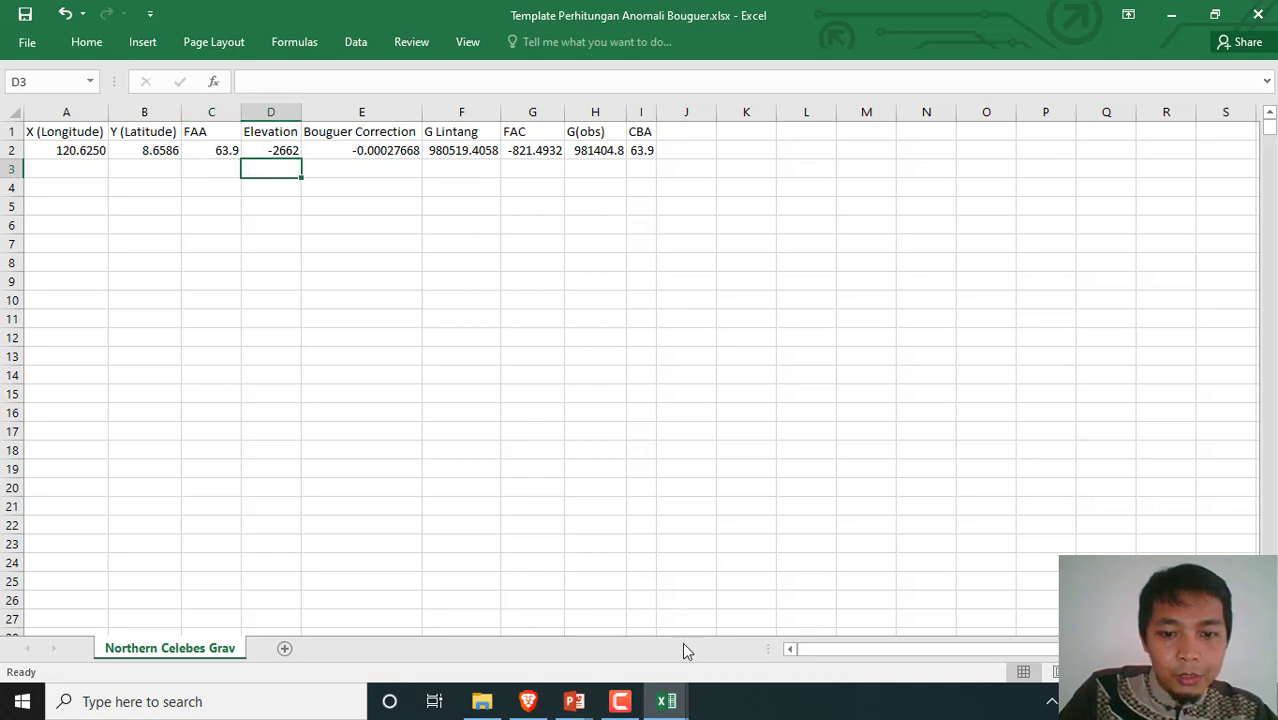
pyautogui.moveTo(683, 712)
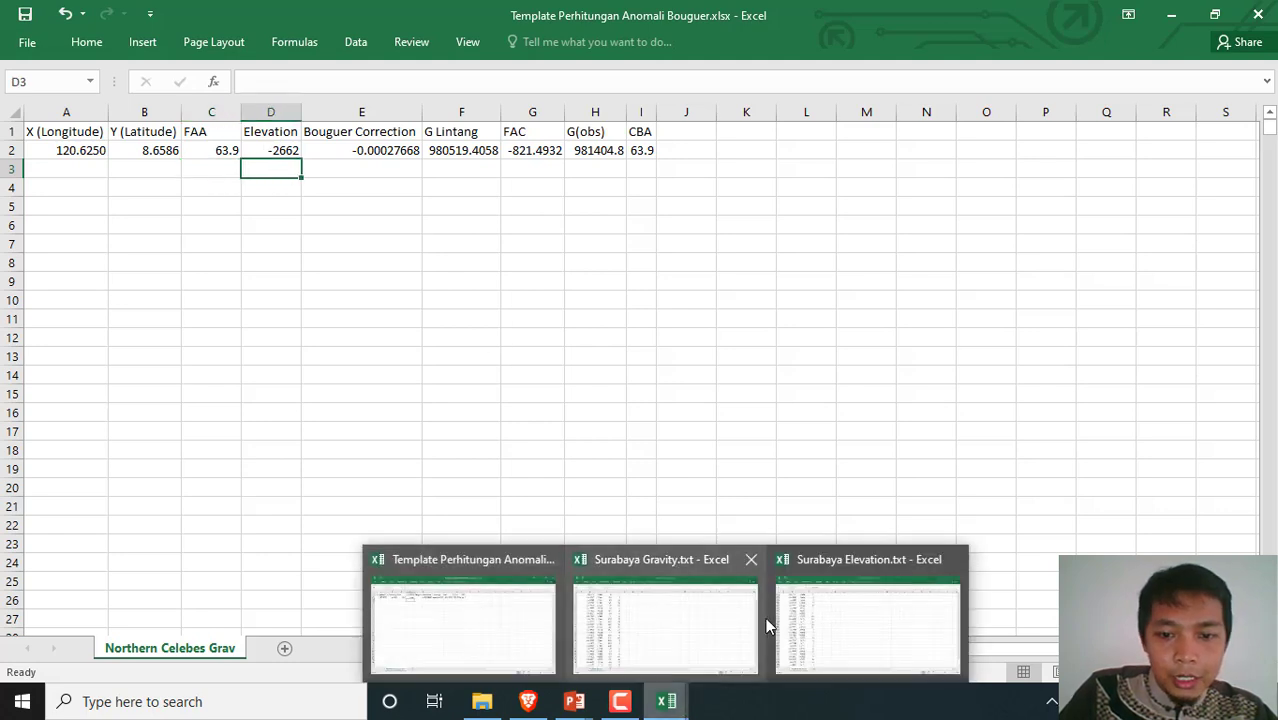
pyautogui.click(690, 632)
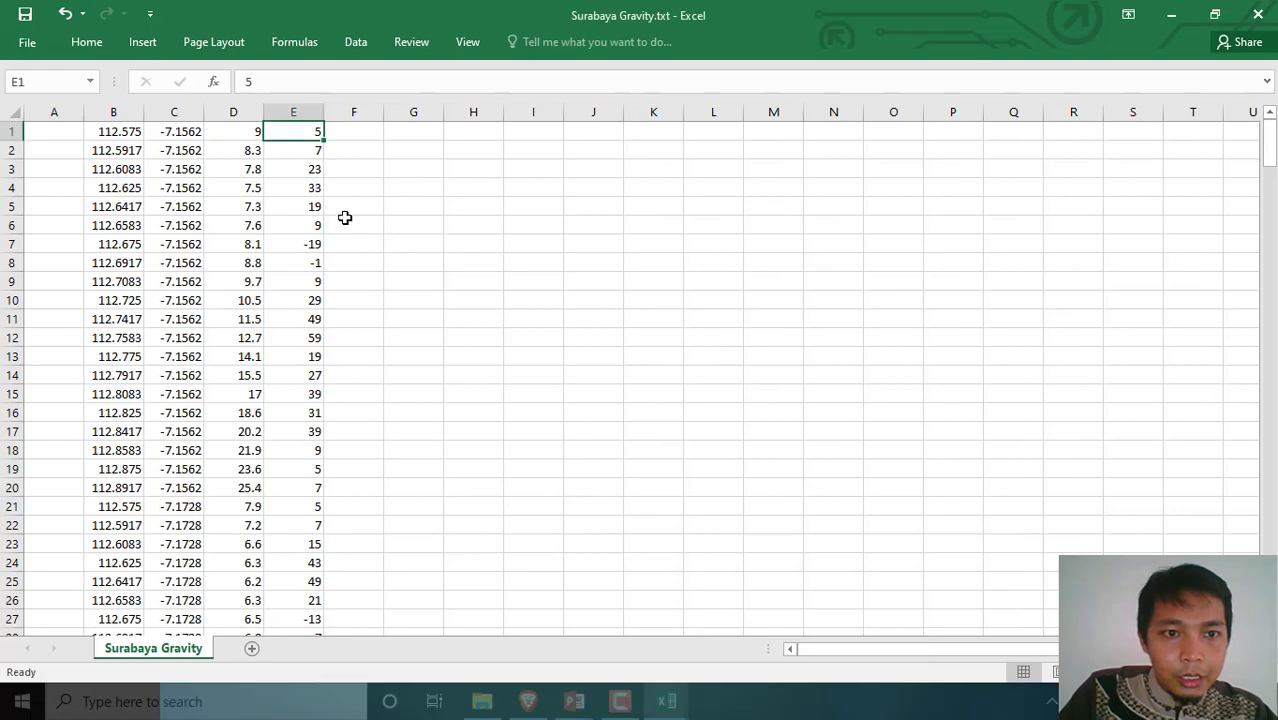
pyautogui.click(243, 132)
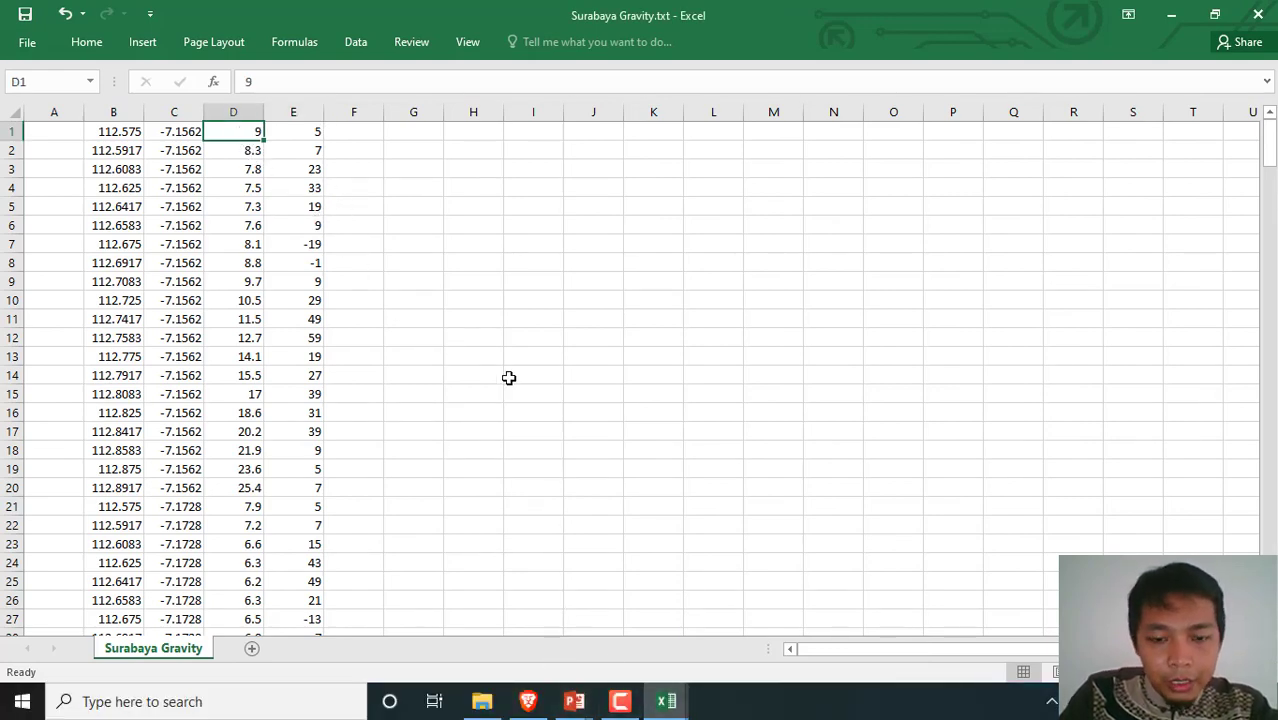
pyautogui.moveTo(666, 701)
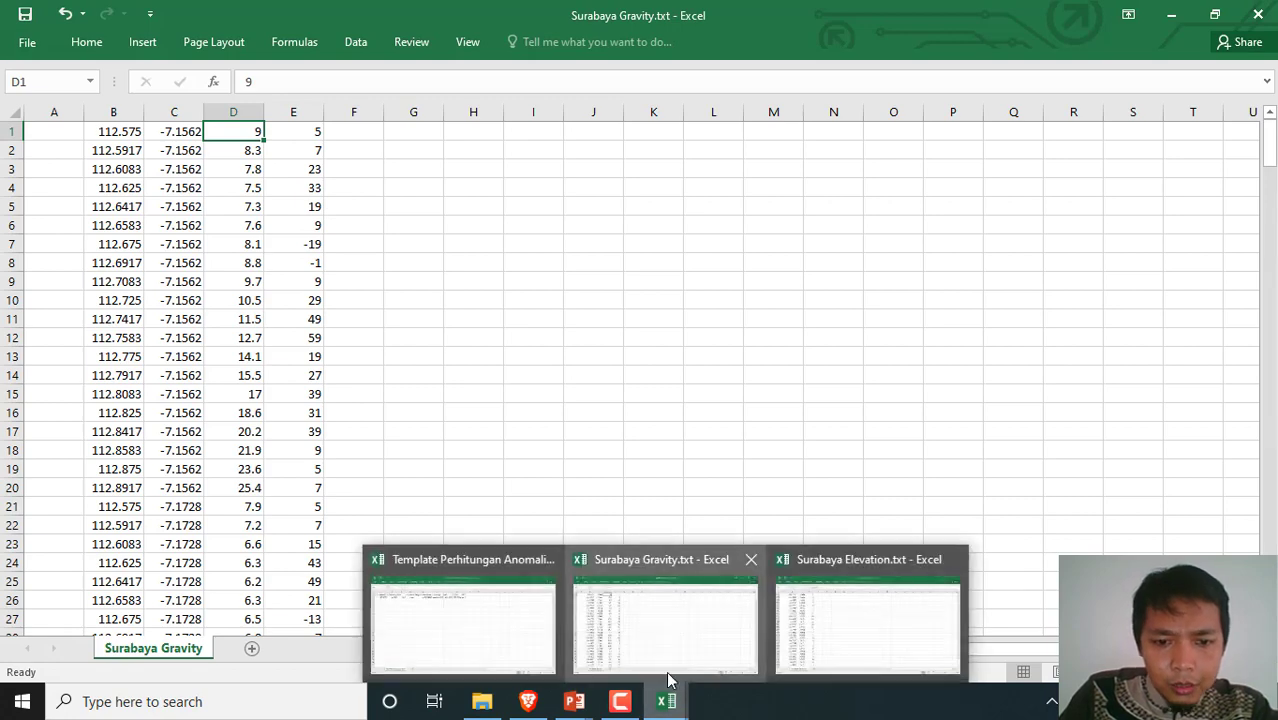
pyautogui.moveTo(537, 636)
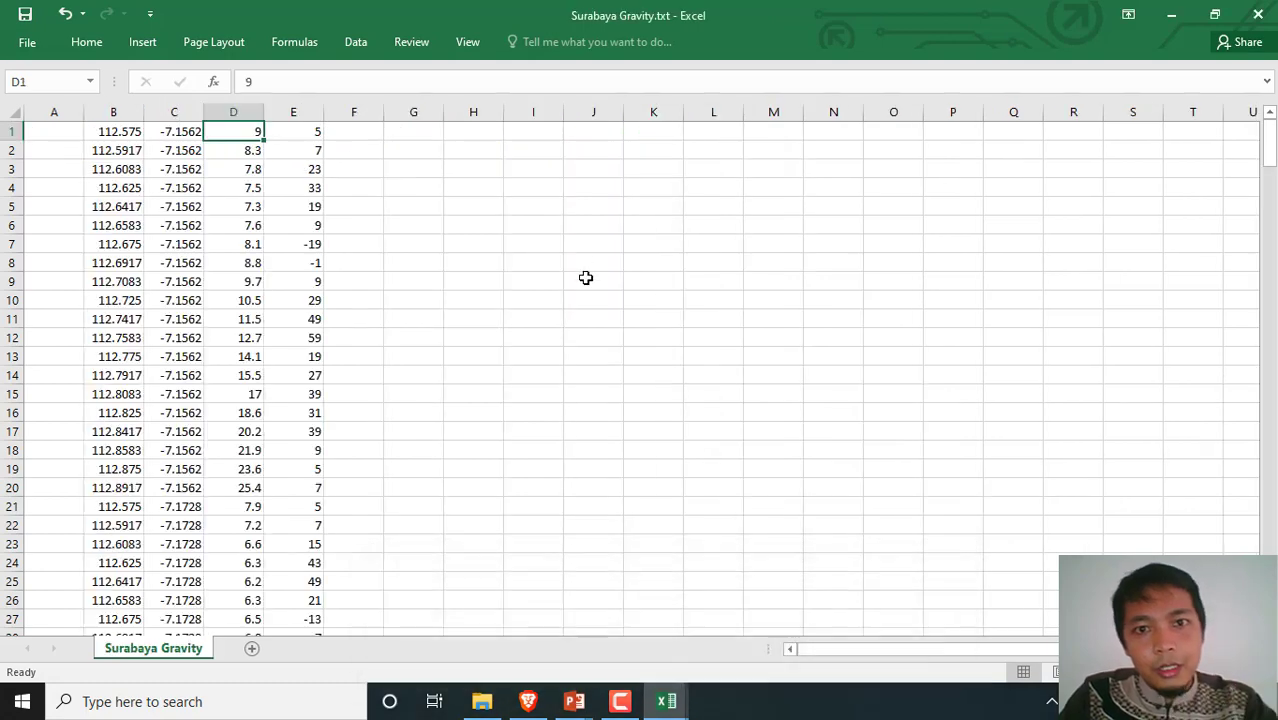
# Copy the gravity data block from B1 and paste it into the template at A3.
pyautogui.click(95, 133)
pyautogui.hotkey('ctrl', 'shift', 'End')
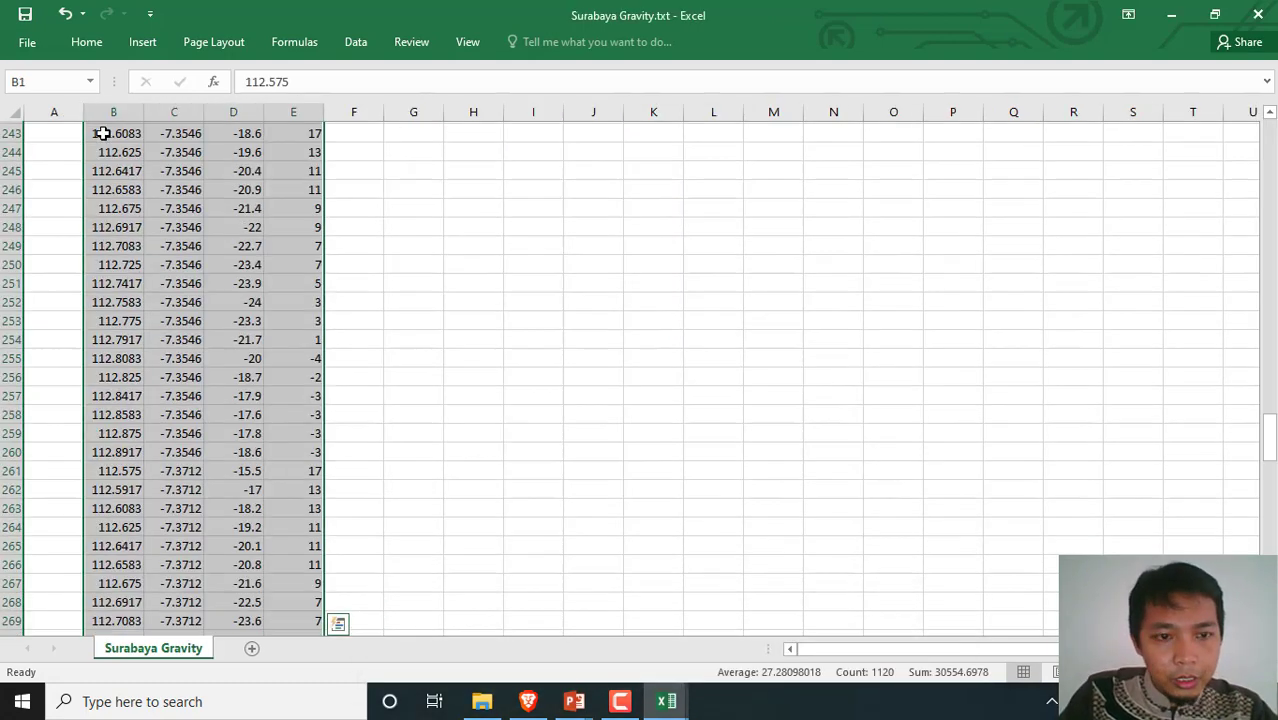
pyautogui.hotkey('ctrl', 'c')
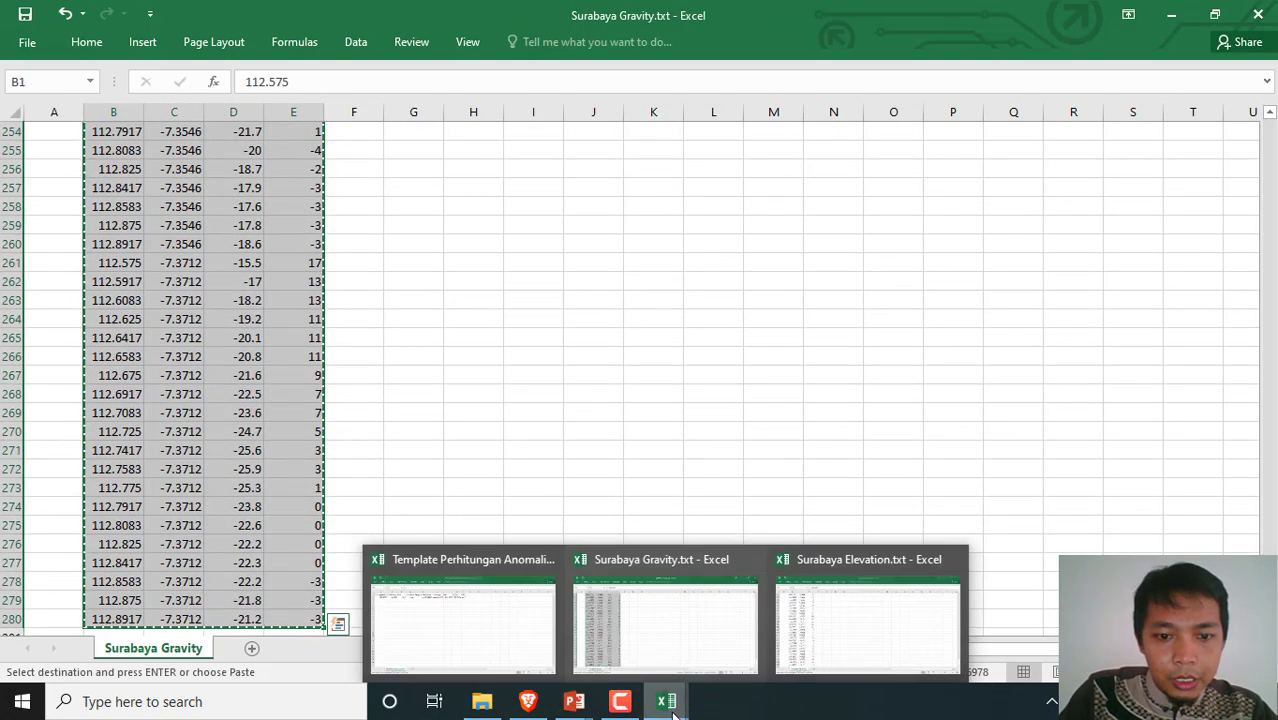
pyautogui.click(429, 626)
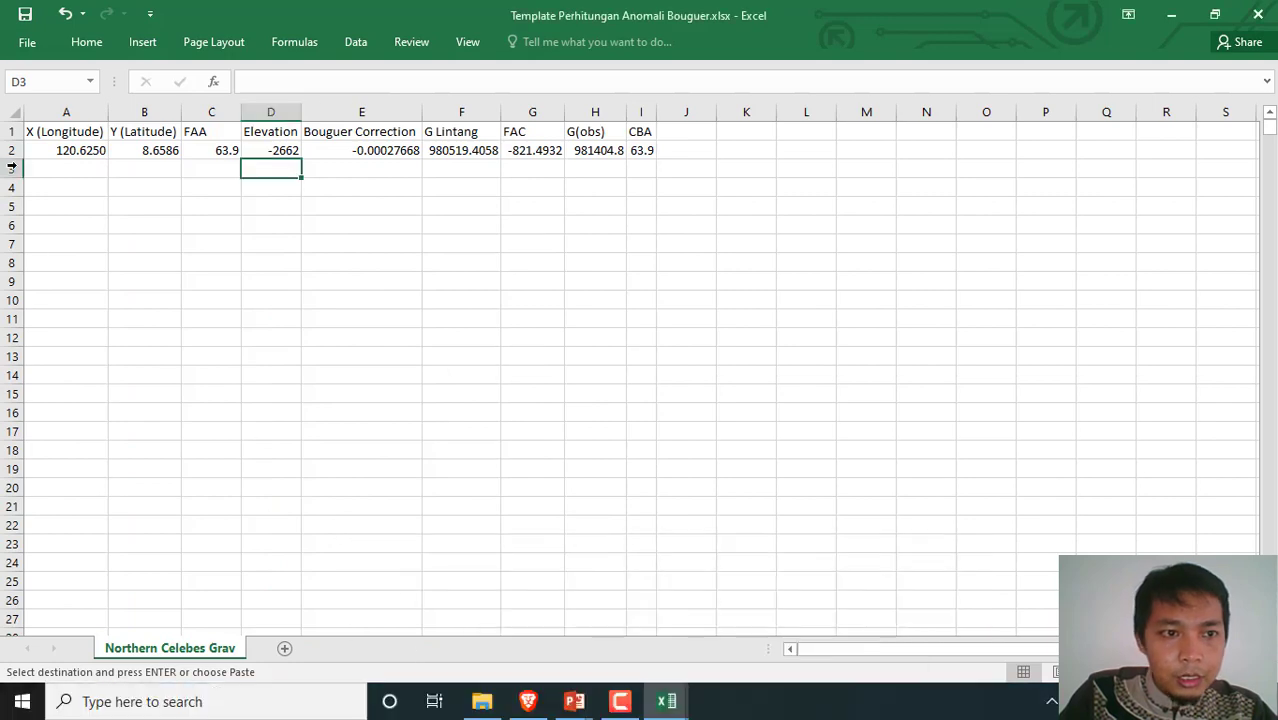
pyautogui.click(95, 170)
pyautogui.hotkey('ctrl', 'v')
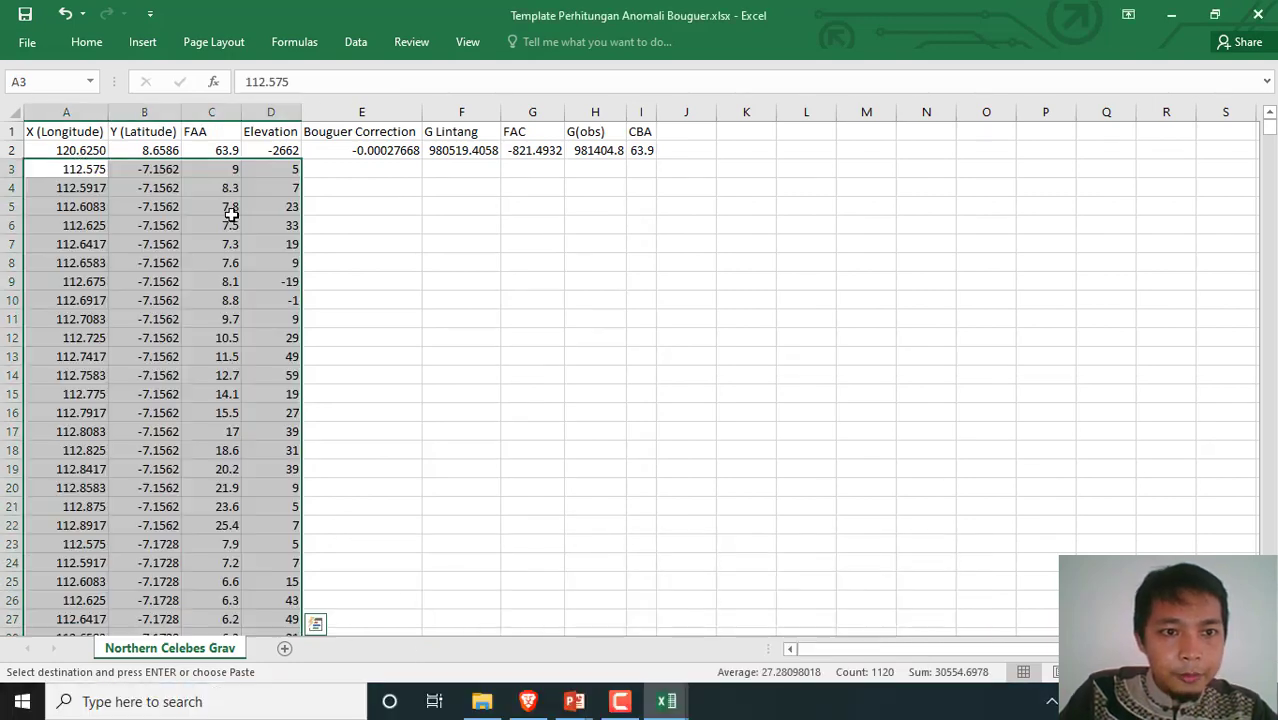
pyautogui.click(394, 330)
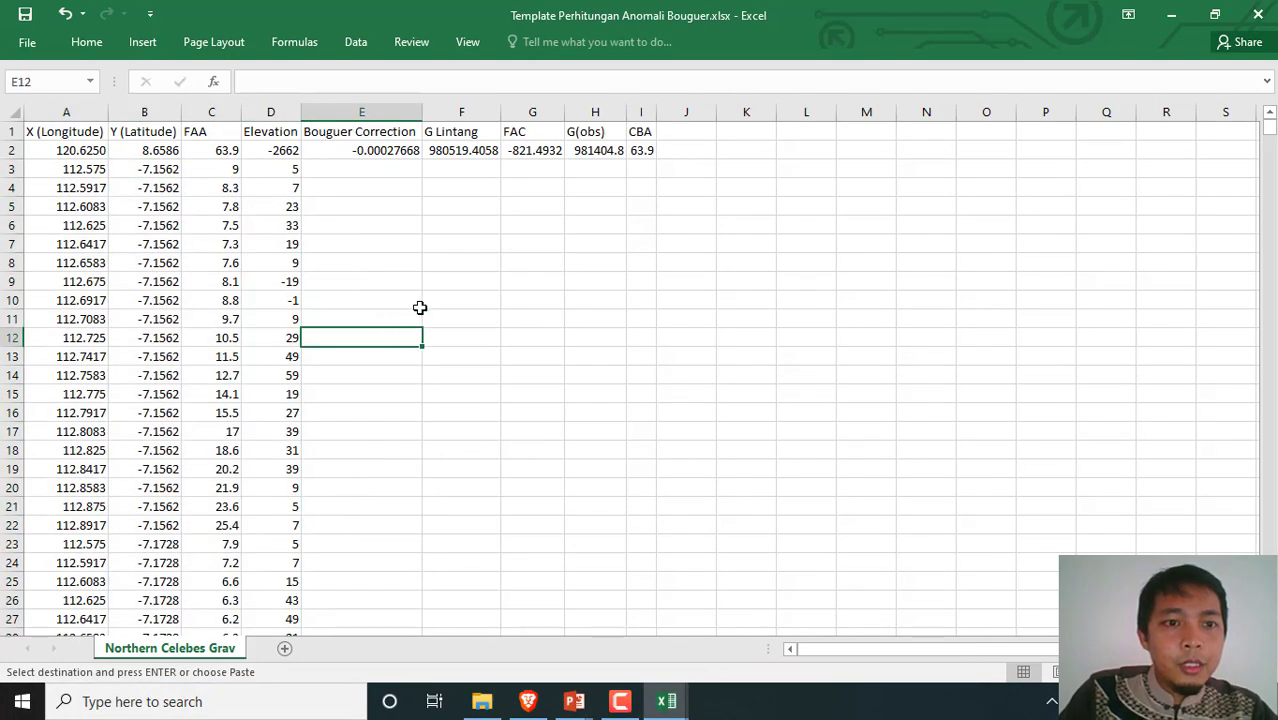
pyautogui.scroll(-4, 360, 296)
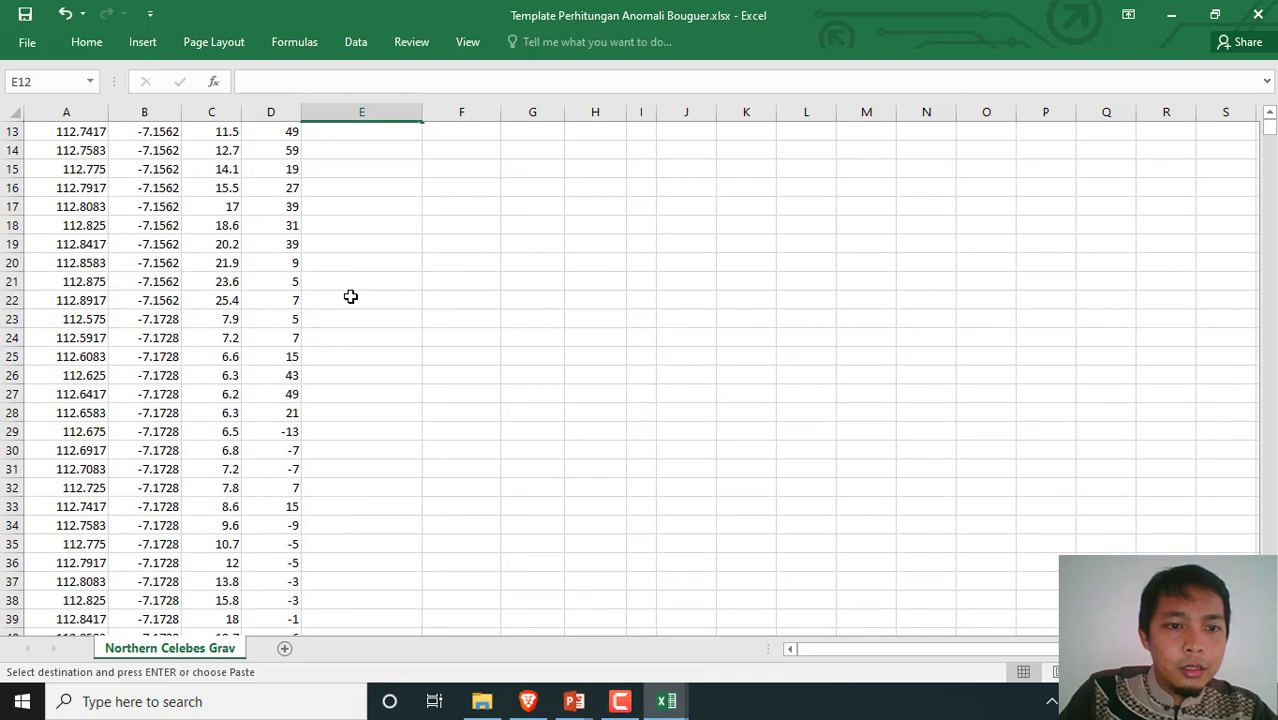
pyautogui.scroll(4, 350, 297)
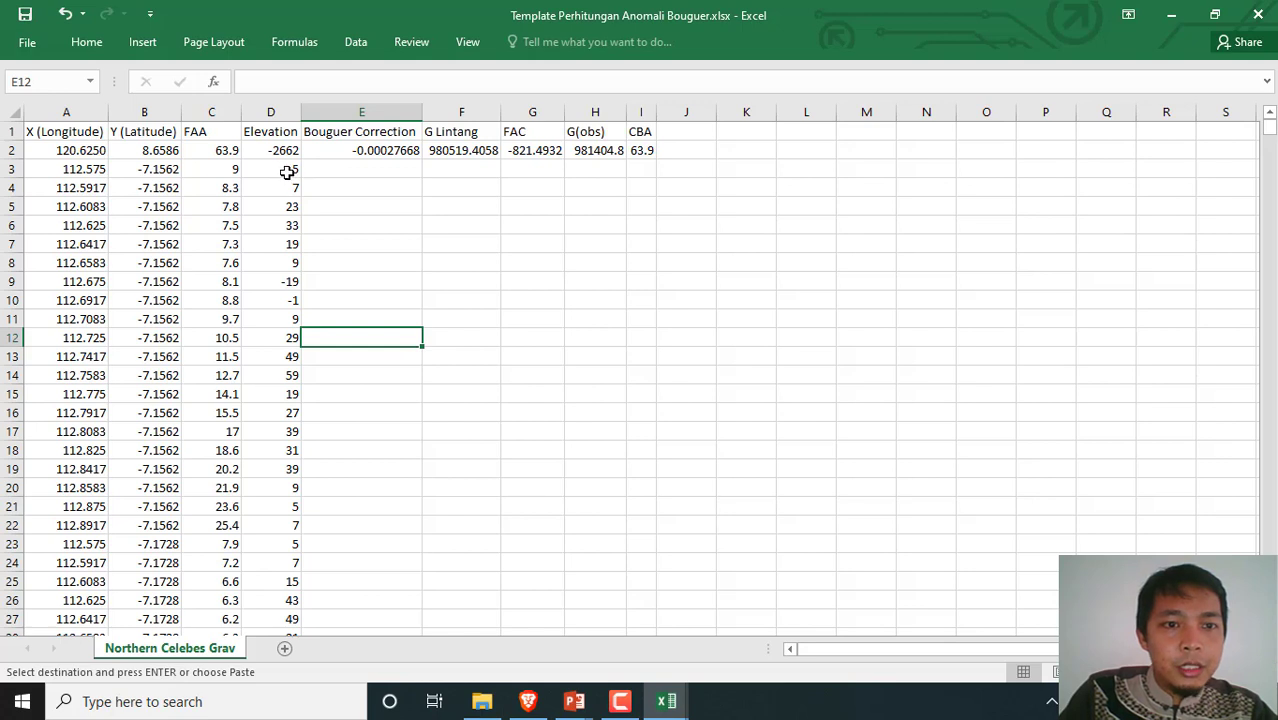
# Inspect the Bouguer Correction, G Lintang, FAC, G(obs) and CBA formulas in row 2.
pyautogui.click(375, 150)
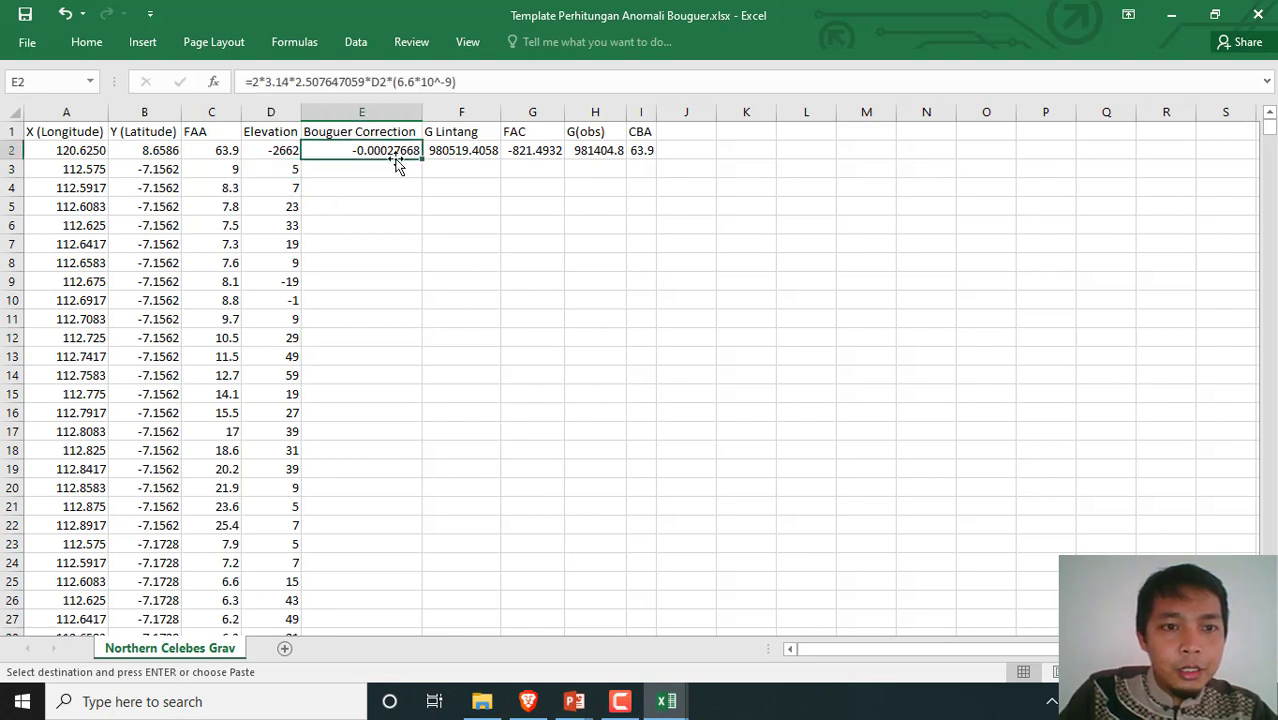
pyautogui.click(467, 81)
pyautogui.moveTo(467, 81); pyautogui.dragTo(244, 81)
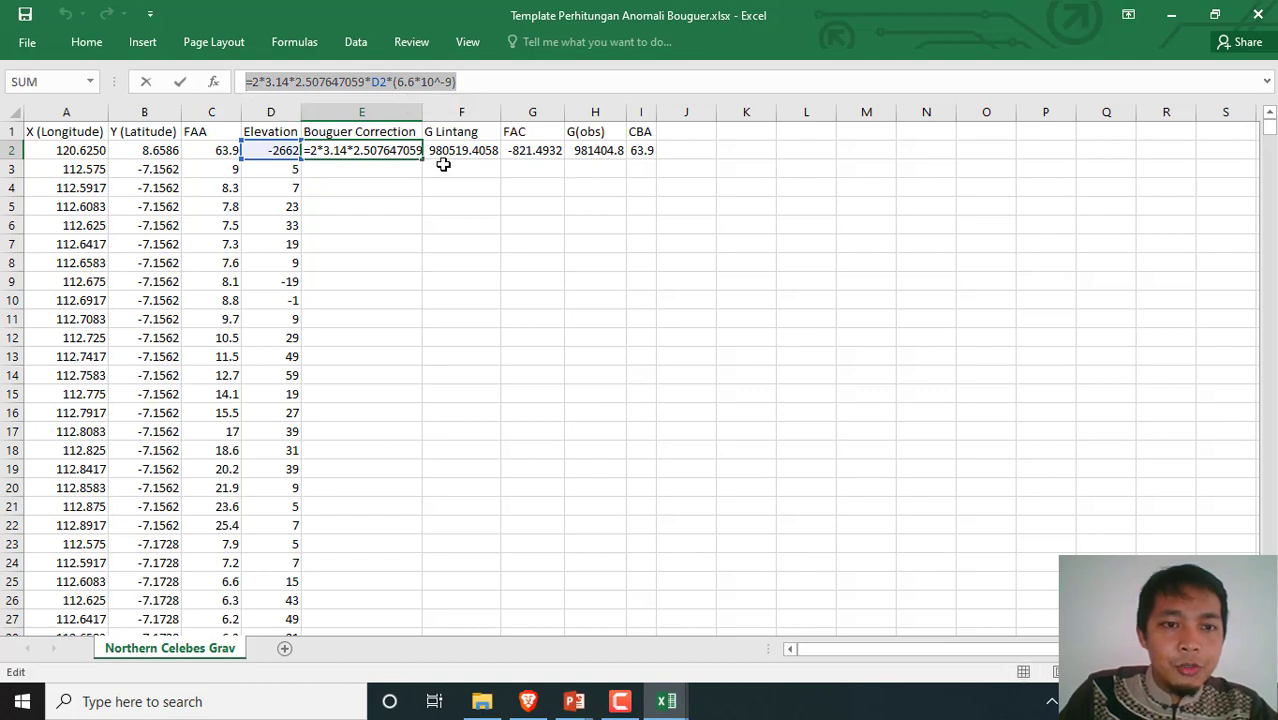
pyautogui.press('Escape')
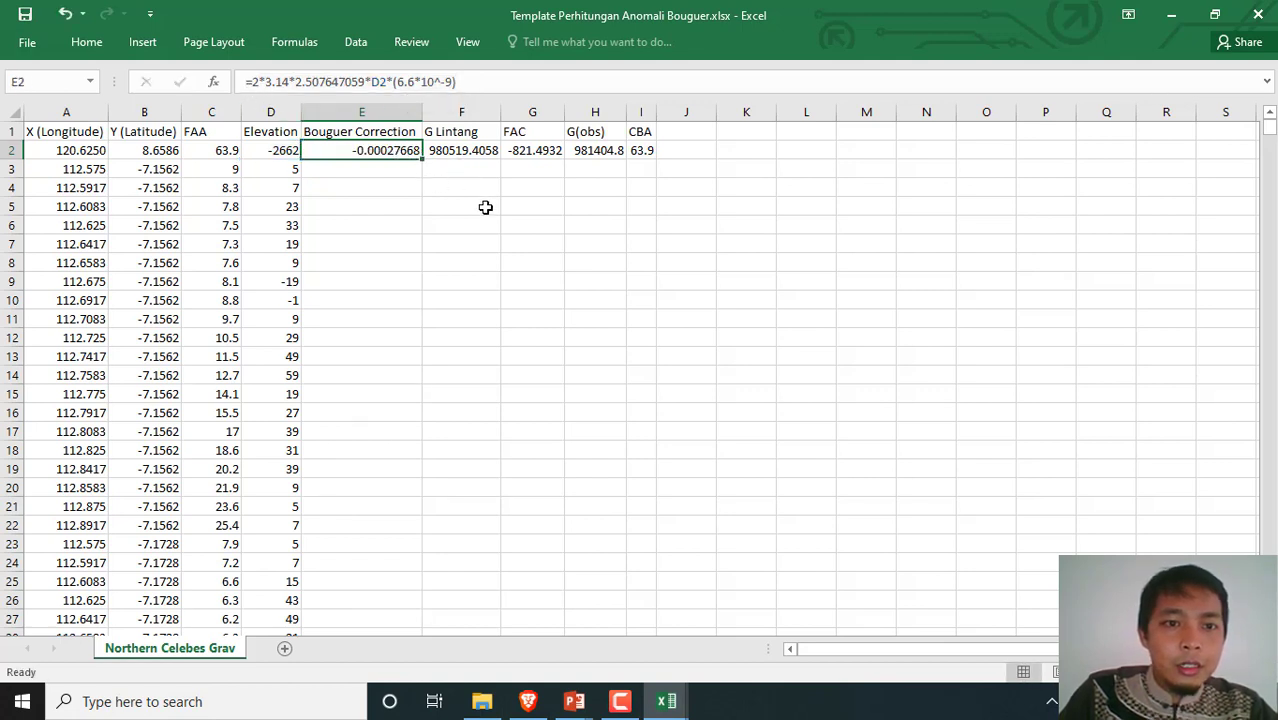
pyautogui.click(508, 242)
pyautogui.click(467, 150)
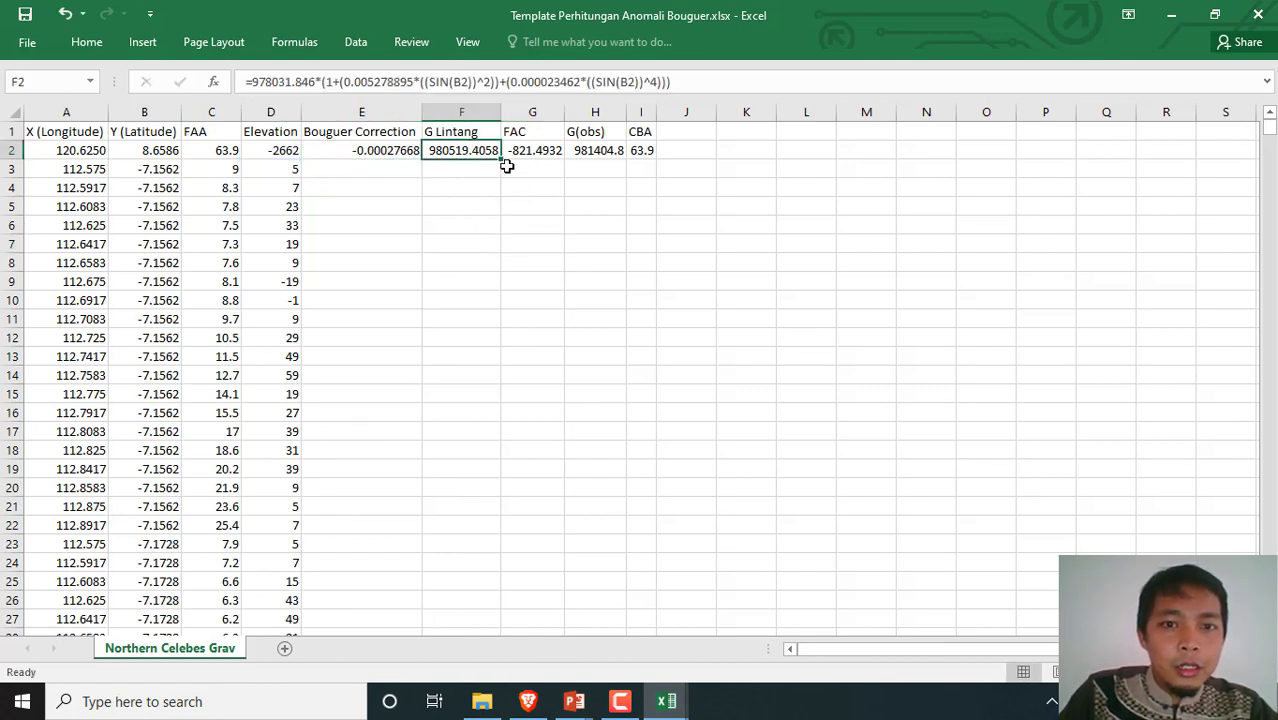
pyautogui.click(530, 152)
pyautogui.click(597, 152)
pyautogui.click(643, 151)
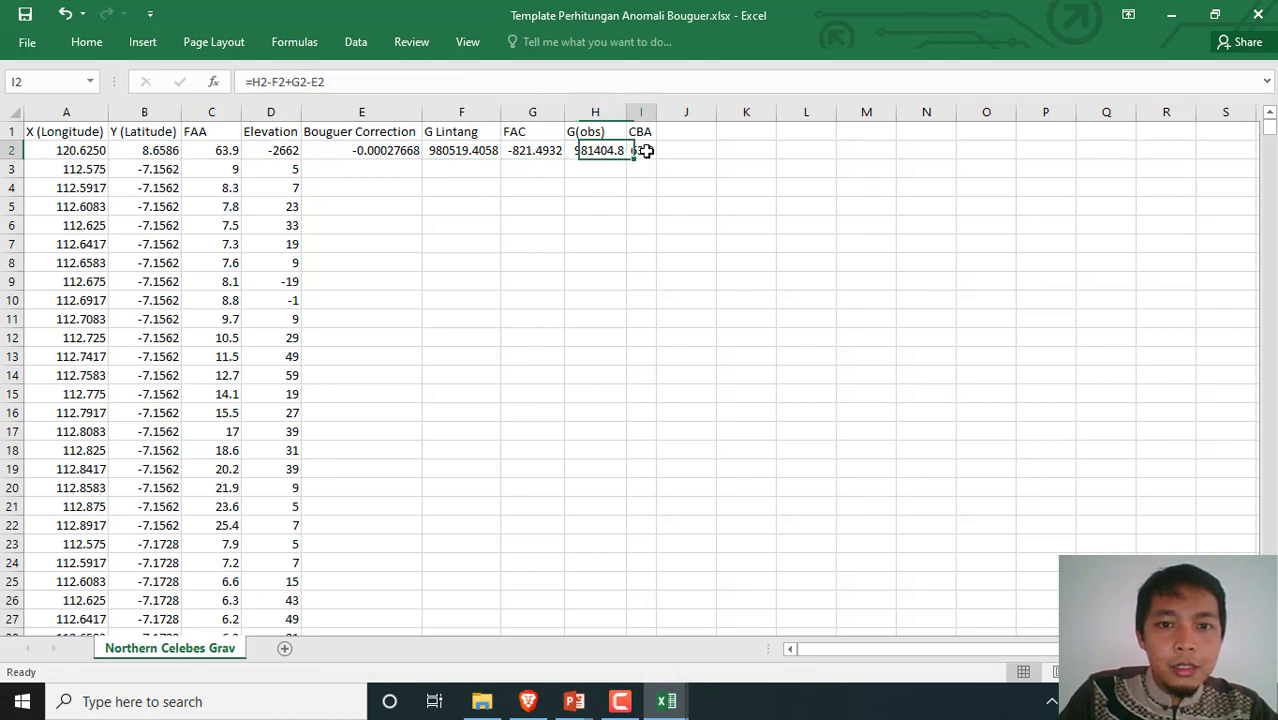
pyautogui.click(786, 201)
# Recheck the row 2 formulas and start dragging E2's Bouguer Correction formula down.
pyautogui.click(377, 150)
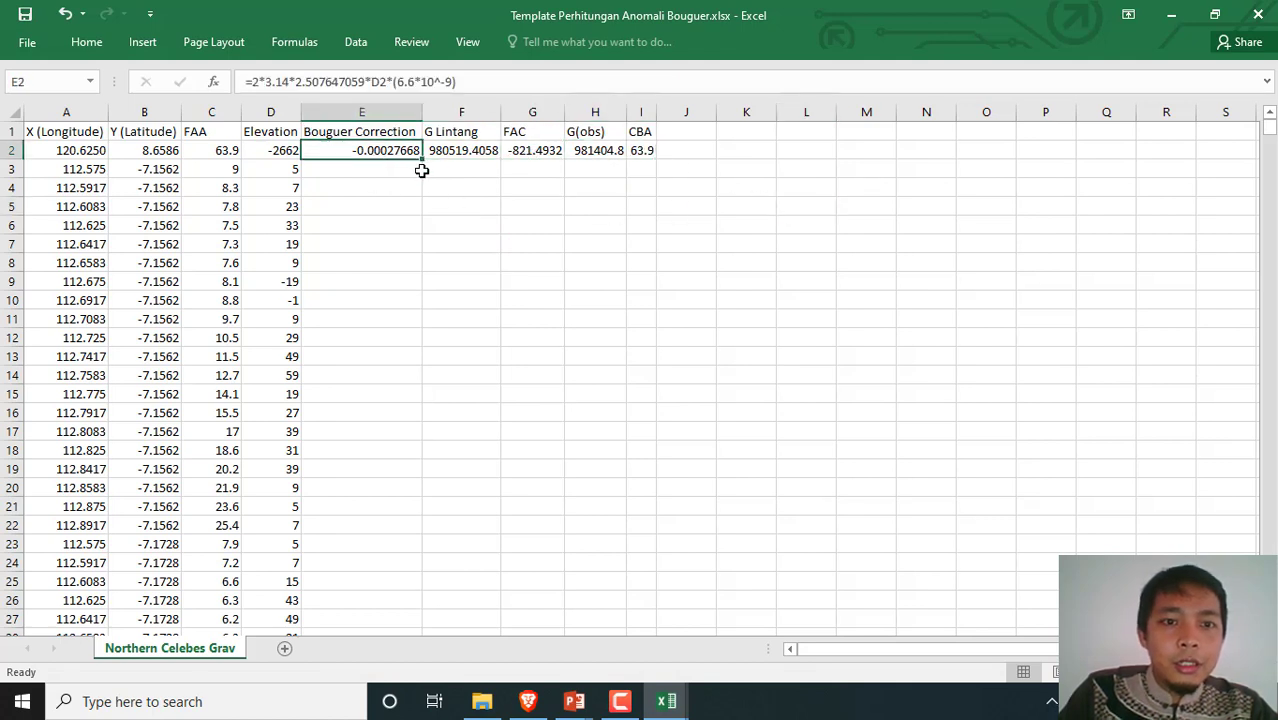
pyautogui.click(466, 148)
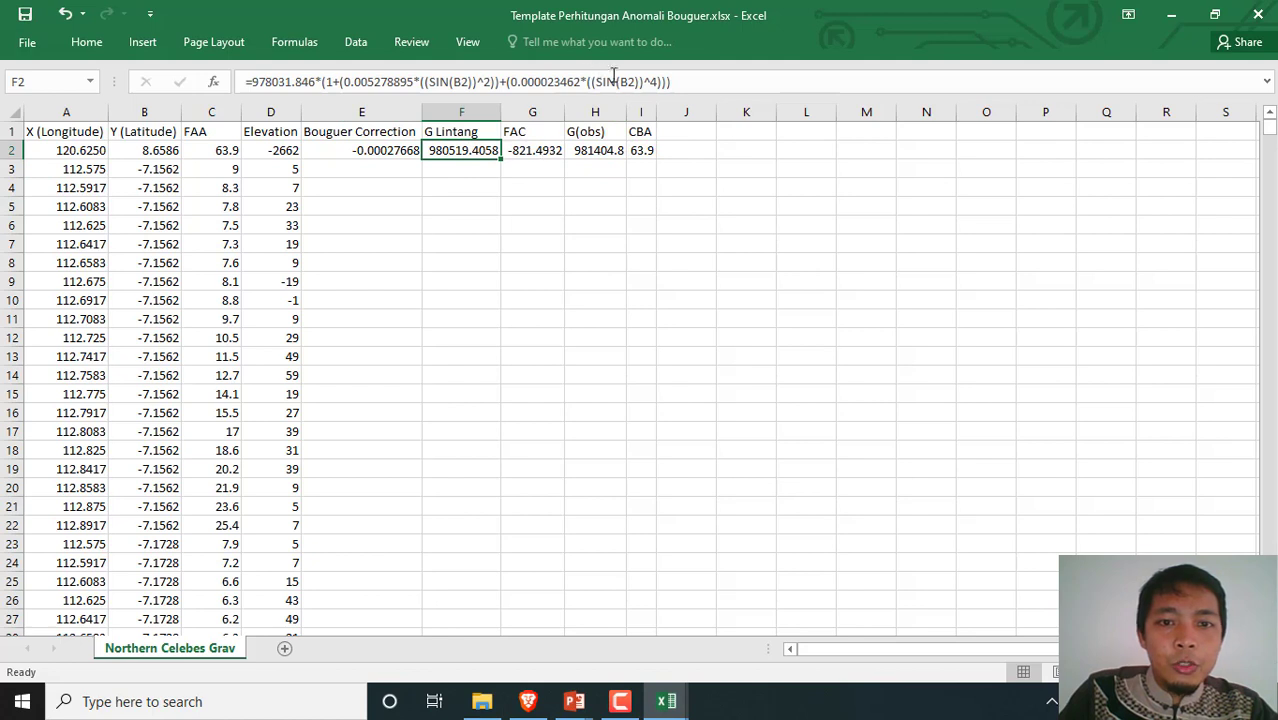
pyautogui.click(527, 150)
pyautogui.click(590, 151)
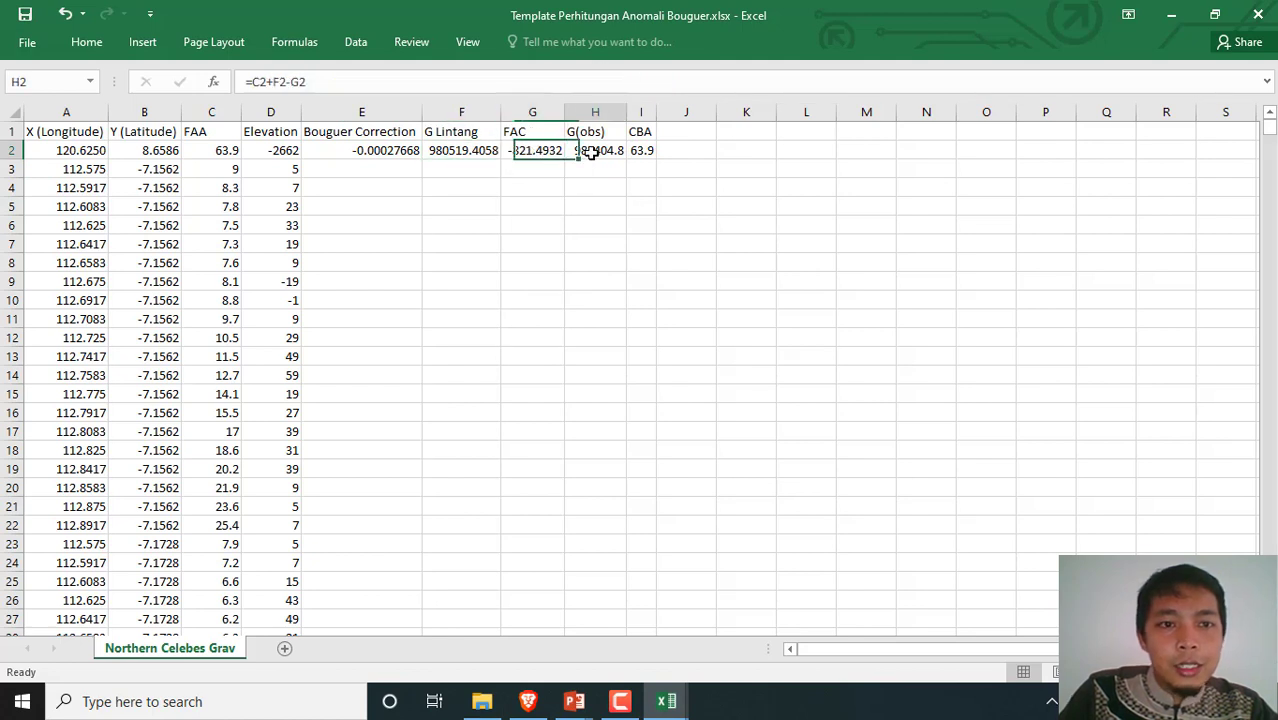
pyautogui.click(726, 241)
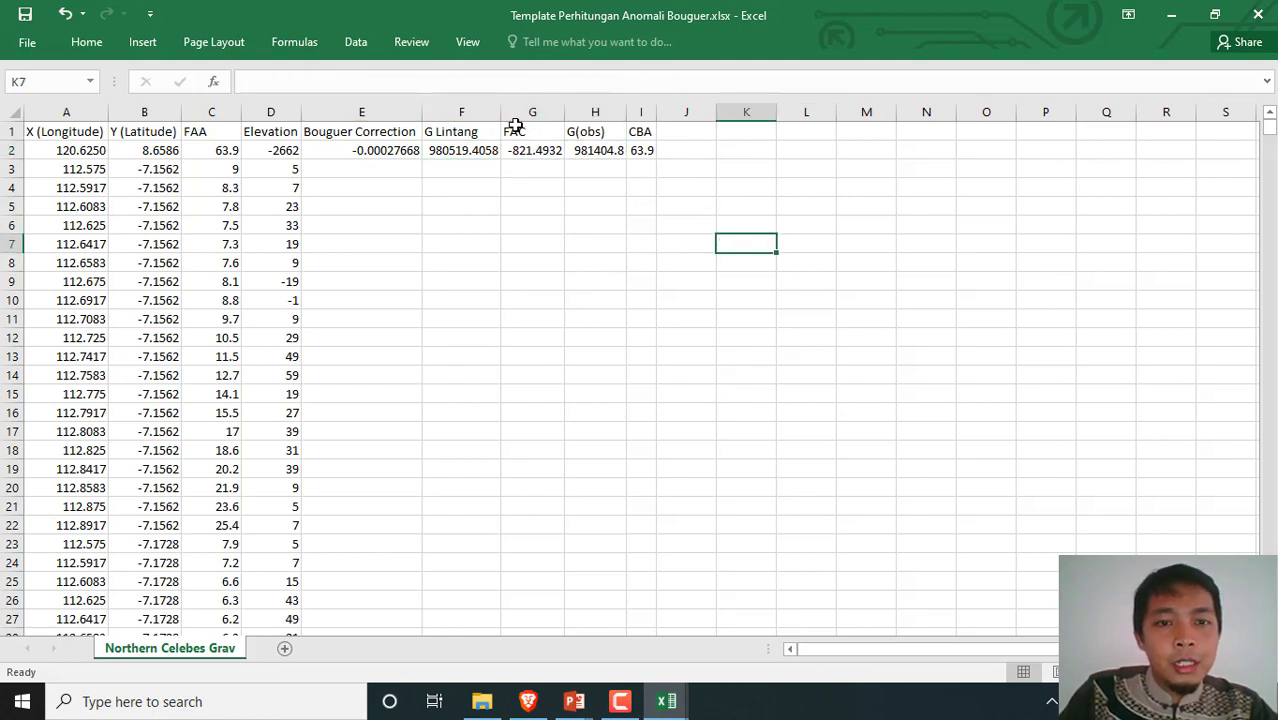
pyautogui.click(395, 152)
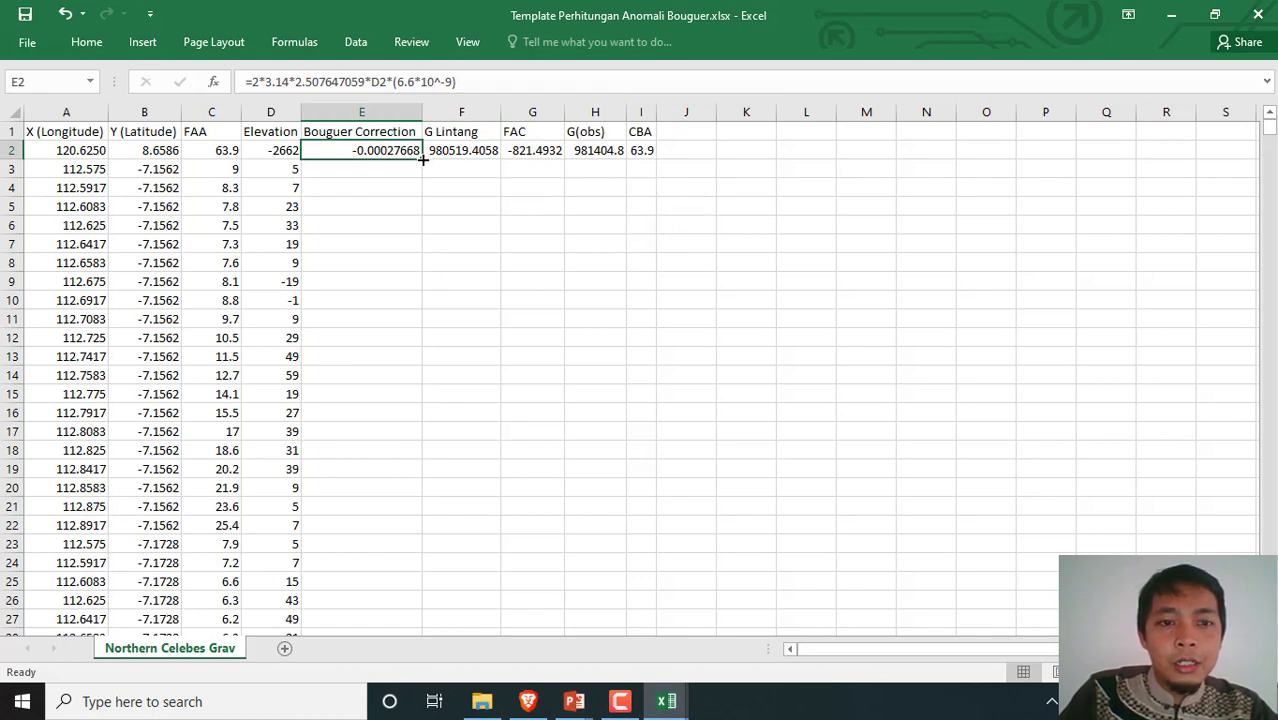
pyautogui.moveTo(423, 160)
pyautogui.mouseDown()
pyautogui.moveTo(421, 648)
pyautogui.moveTo(421, 81)
pyautogui.moveTo(405, 77)
pyautogui.moveTo(393, 190)
pyautogui.moveTo(421, 143)
pyautogui.mouseUp()
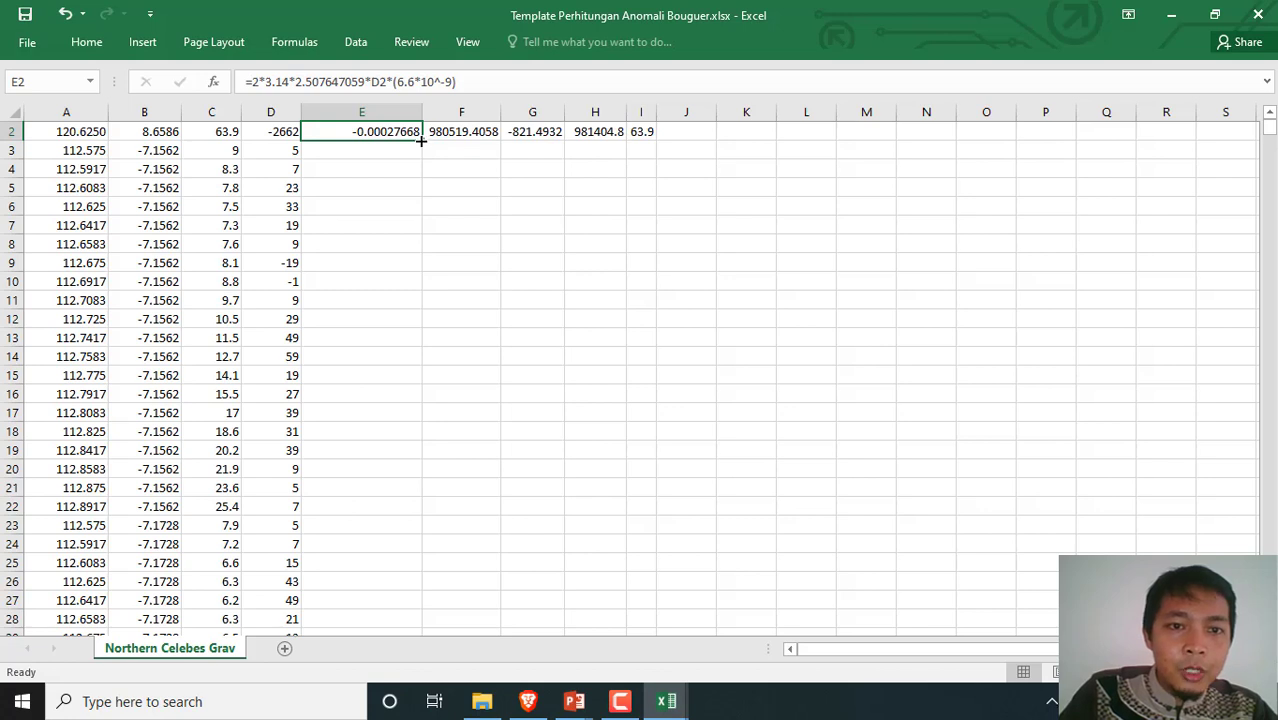
# Fill the Bouguer Correction formula down column E and verify it reaches the last row.
pyautogui.doubleClick(421, 142)
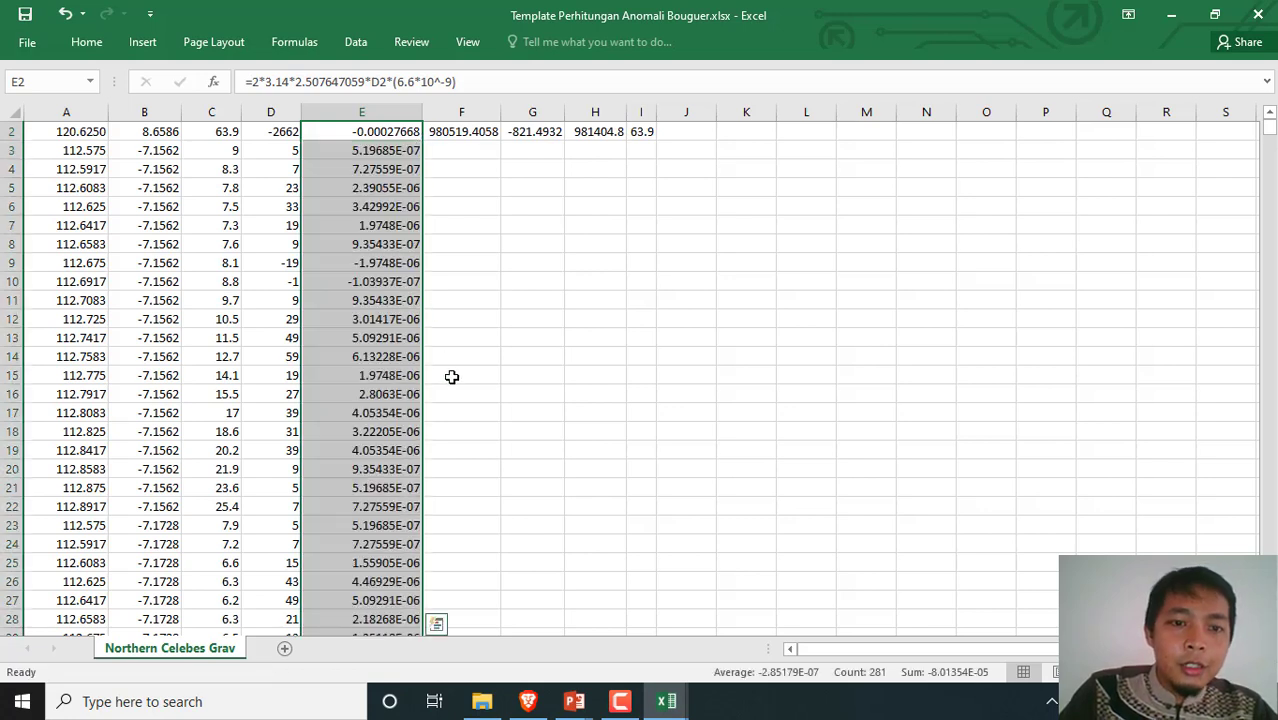
pyautogui.click(413, 161)
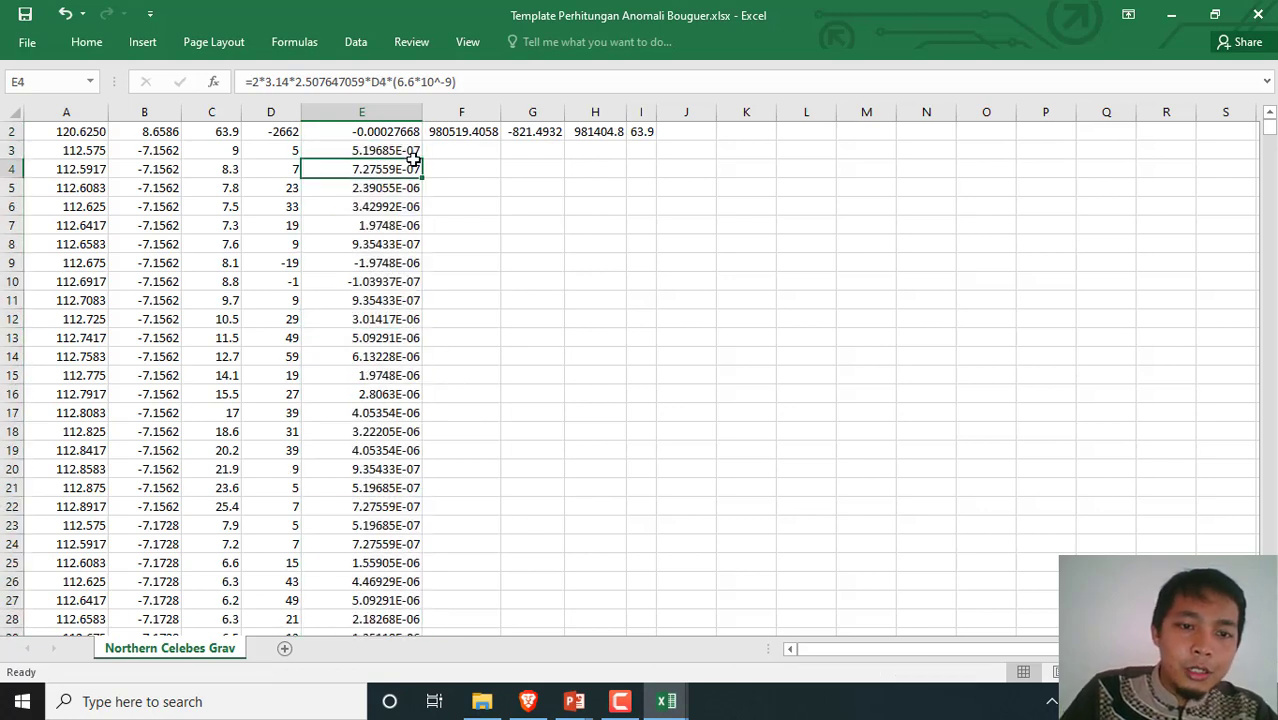
pyautogui.hotkey('ctrl', 'Down')
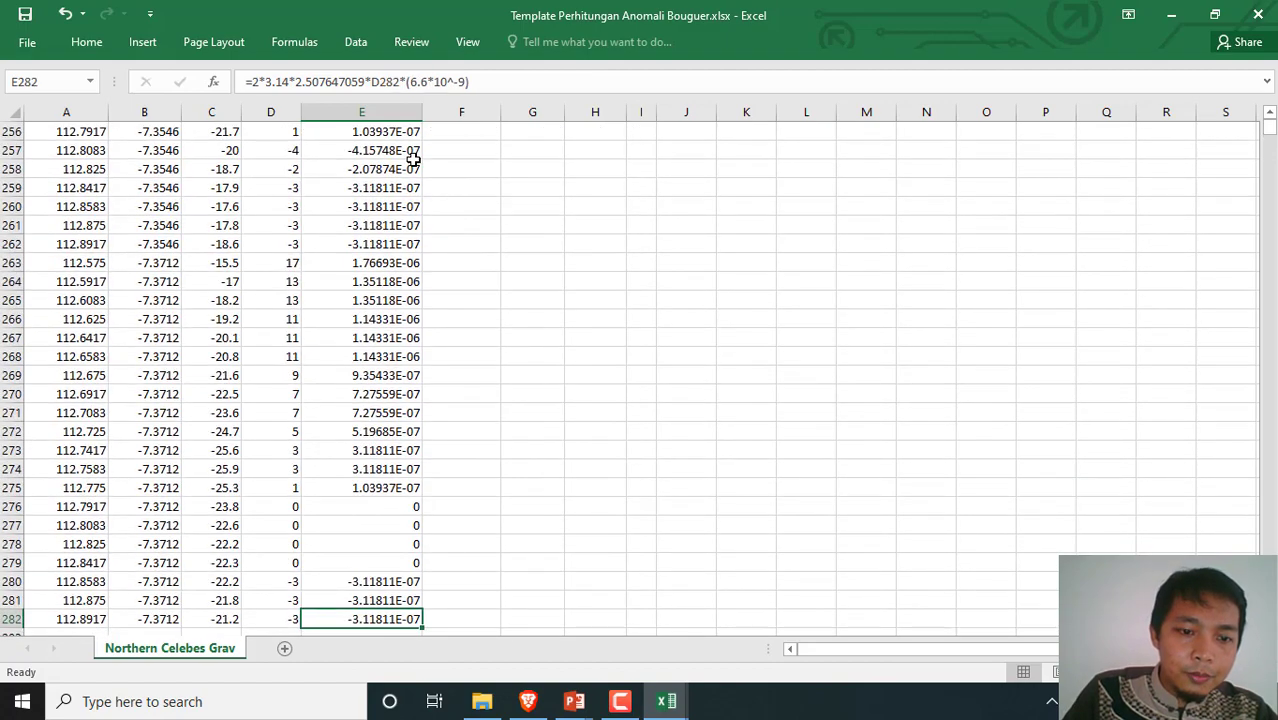
pyautogui.hotkey('ctrl', 'Up')
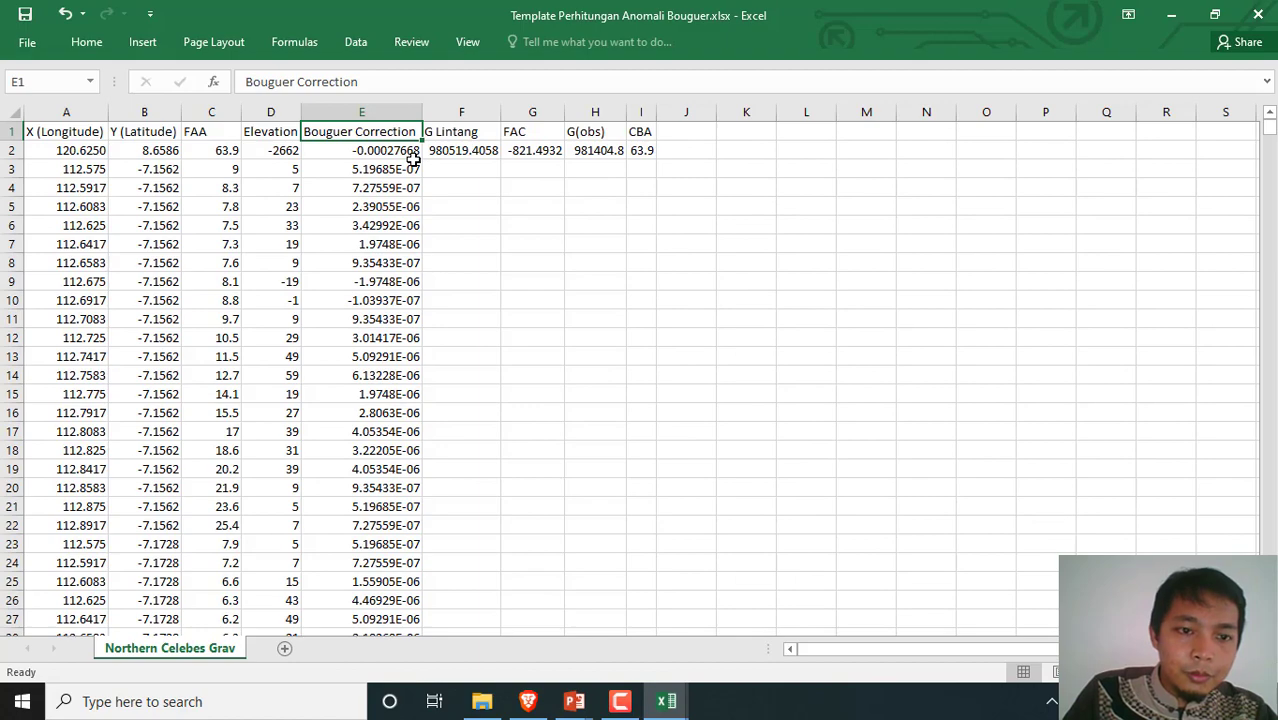
pyautogui.hotkey('ctrl', 'Down')
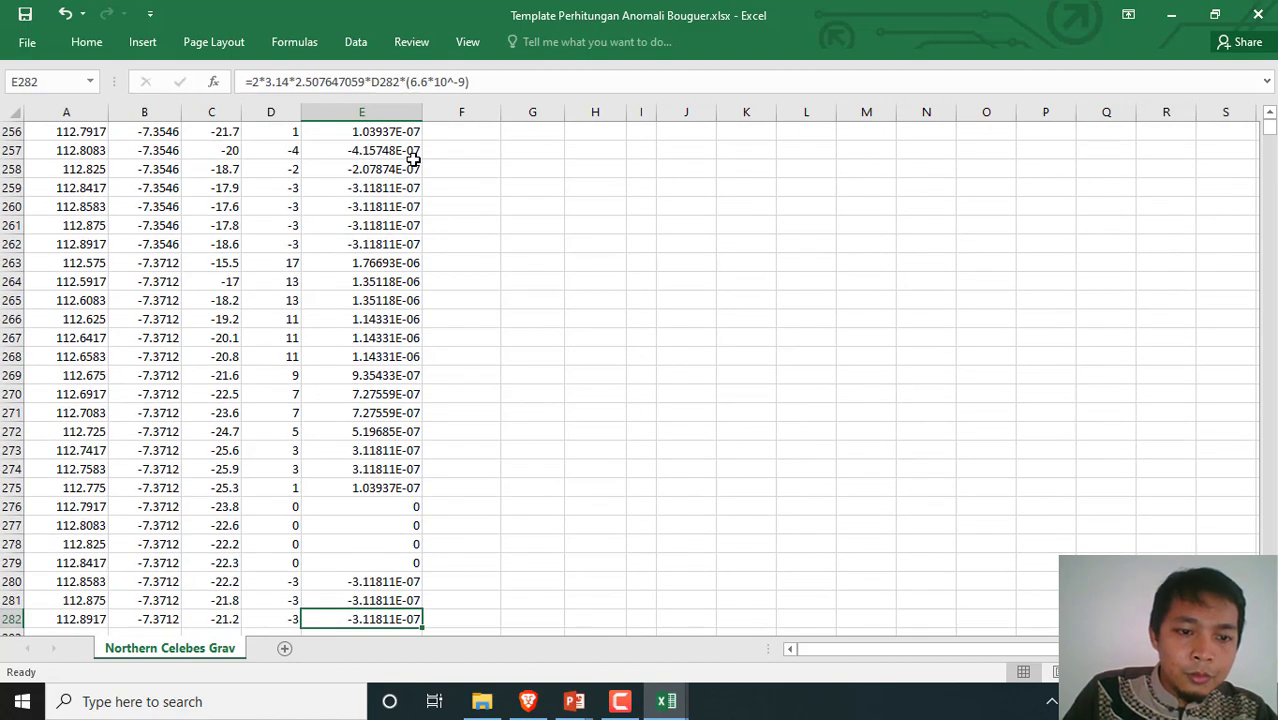
pyautogui.hotkey('ctrl', 'Up')
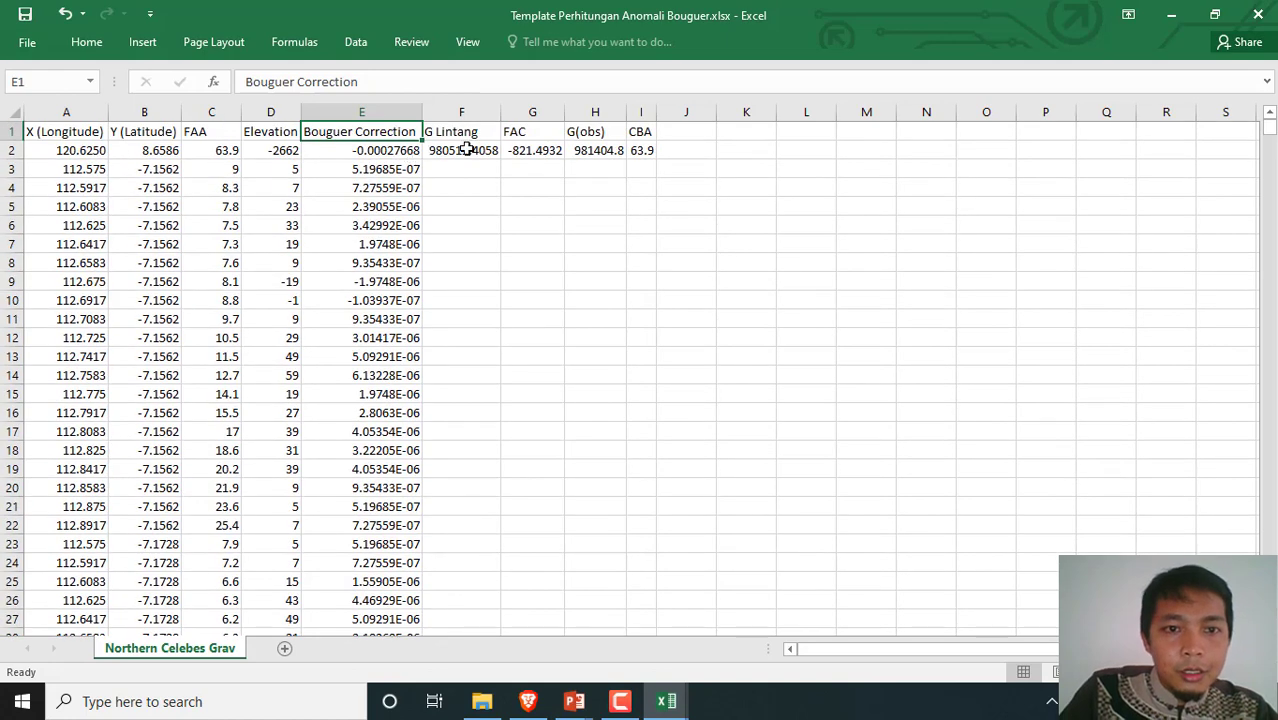
# Fill the G Lintang, FAC, G(obs) and CBA formulas down columns F to I.
pyautogui.click(472, 150)
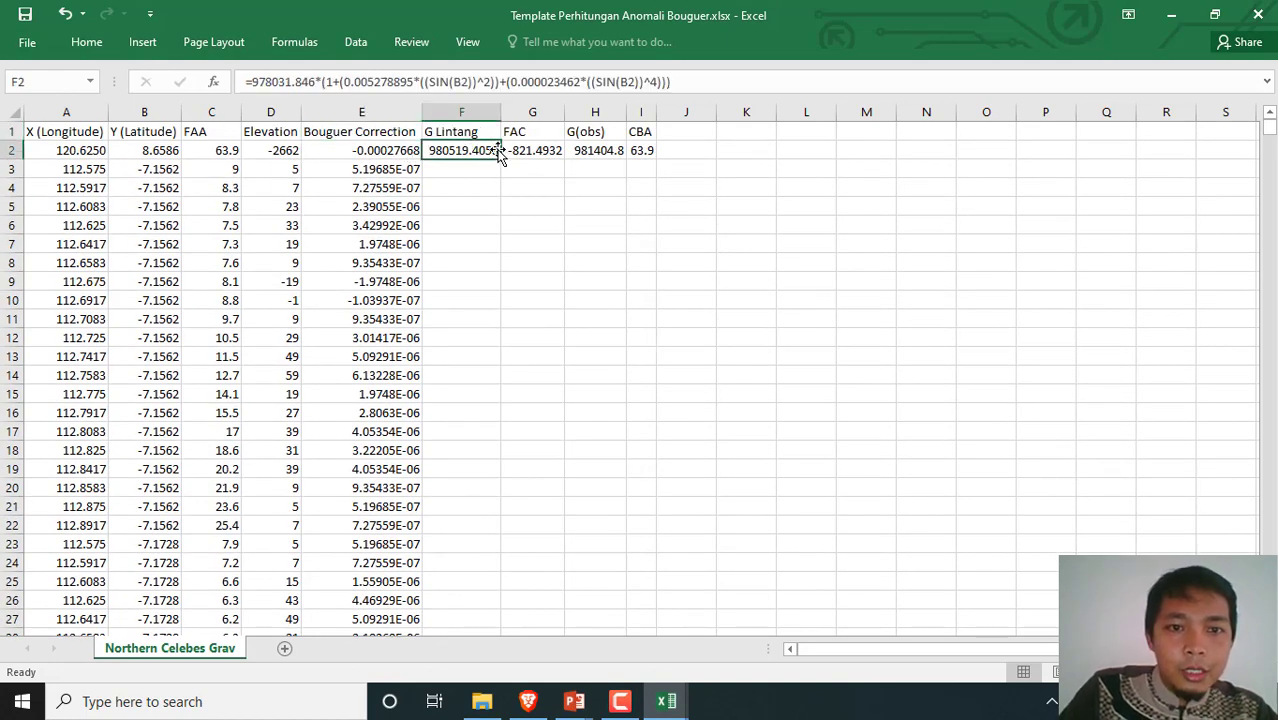
pyautogui.doubleClick(501, 157)
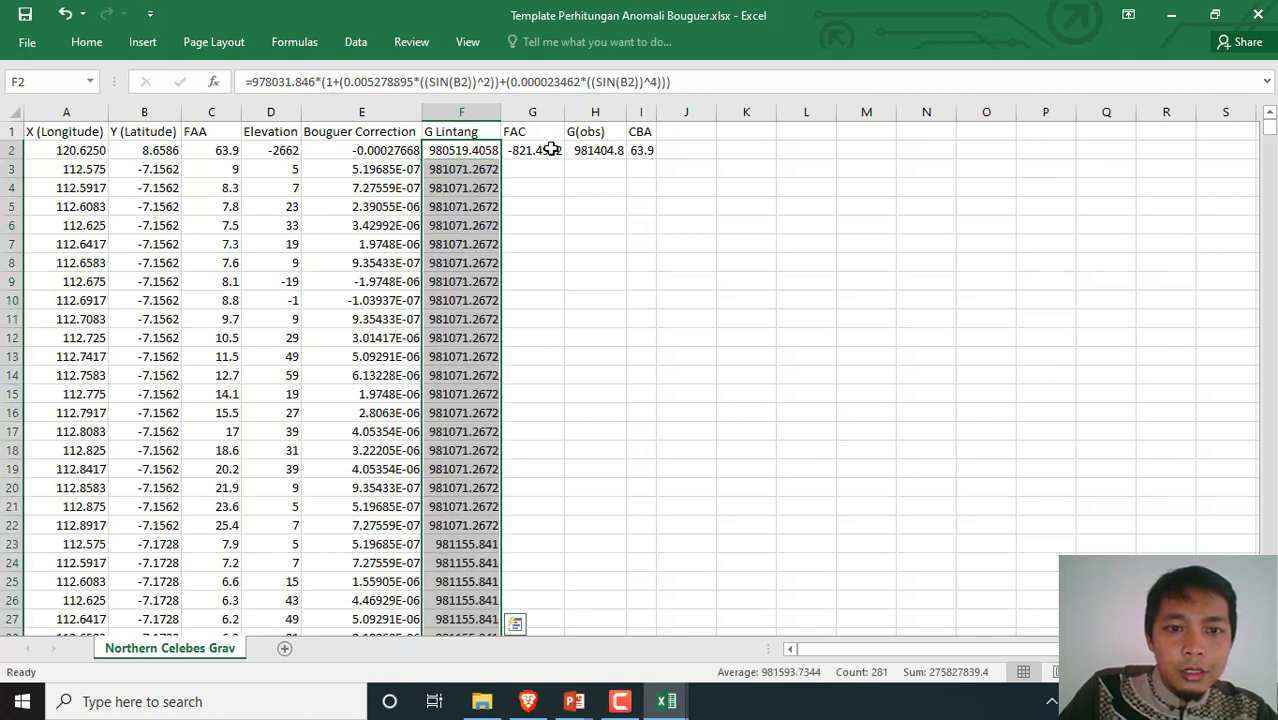
pyautogui.click(558, 152)
pyautogui.doubleClick(565, 157)
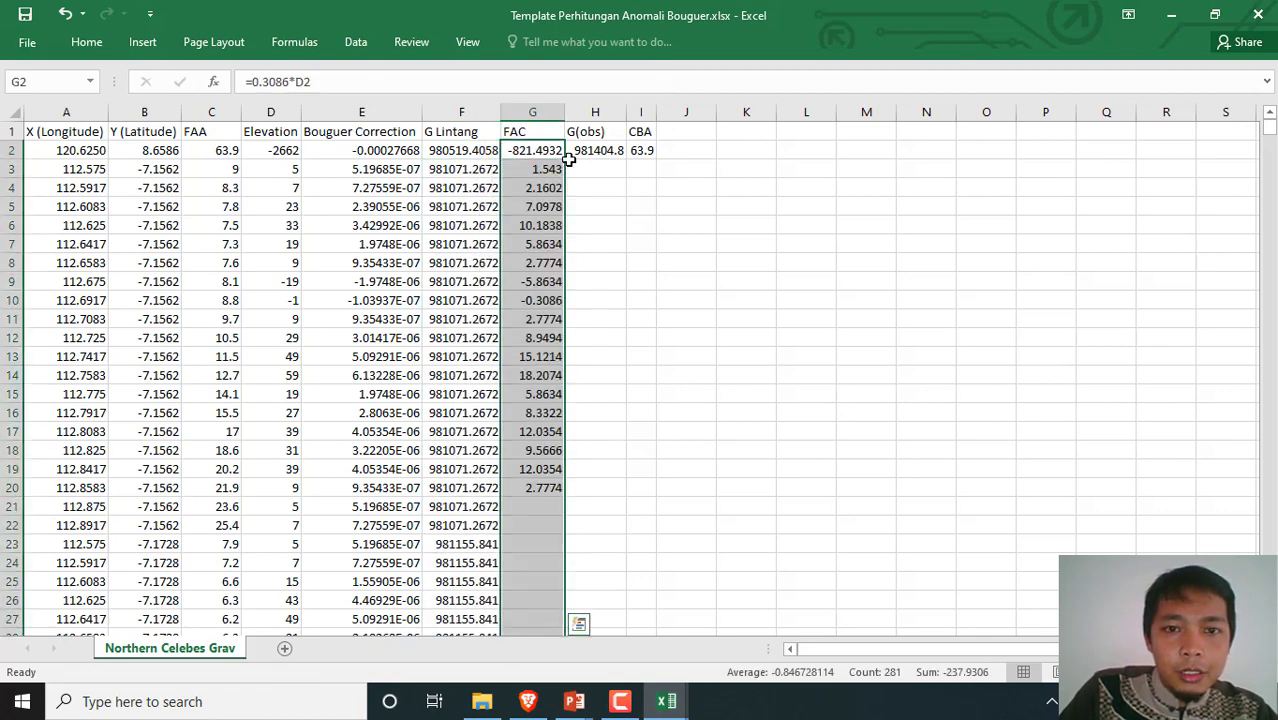
pyautogui.click(605, 152)
pyautogui.doubleClick(622, 160)
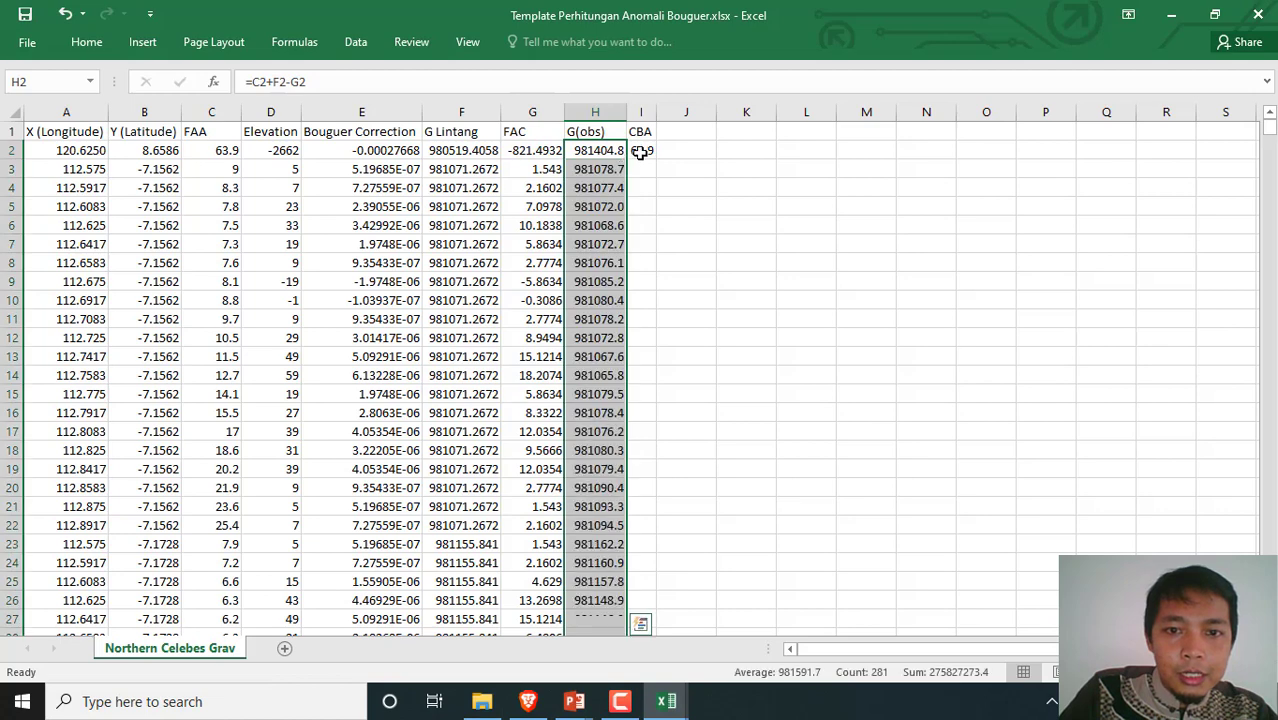
pyautogui.click(641, 150)
pyautogui.doubleClick(660, 159)
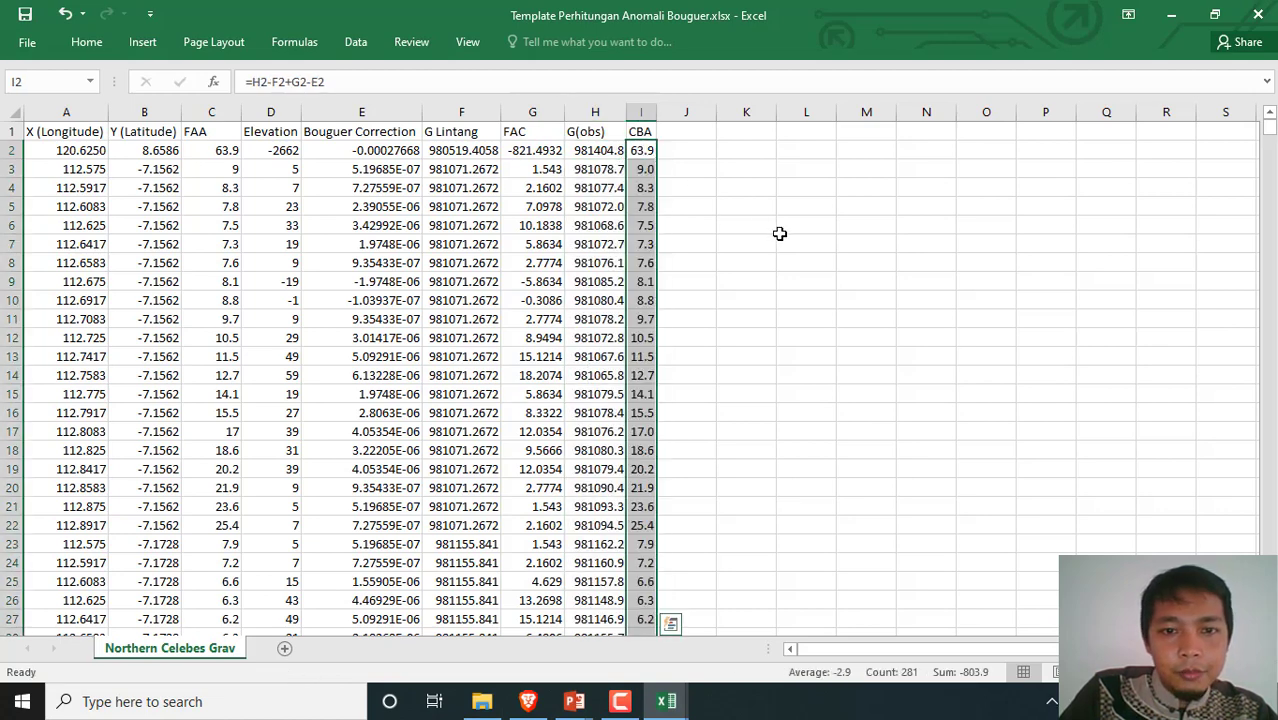
pyautogui.click(780, 230)
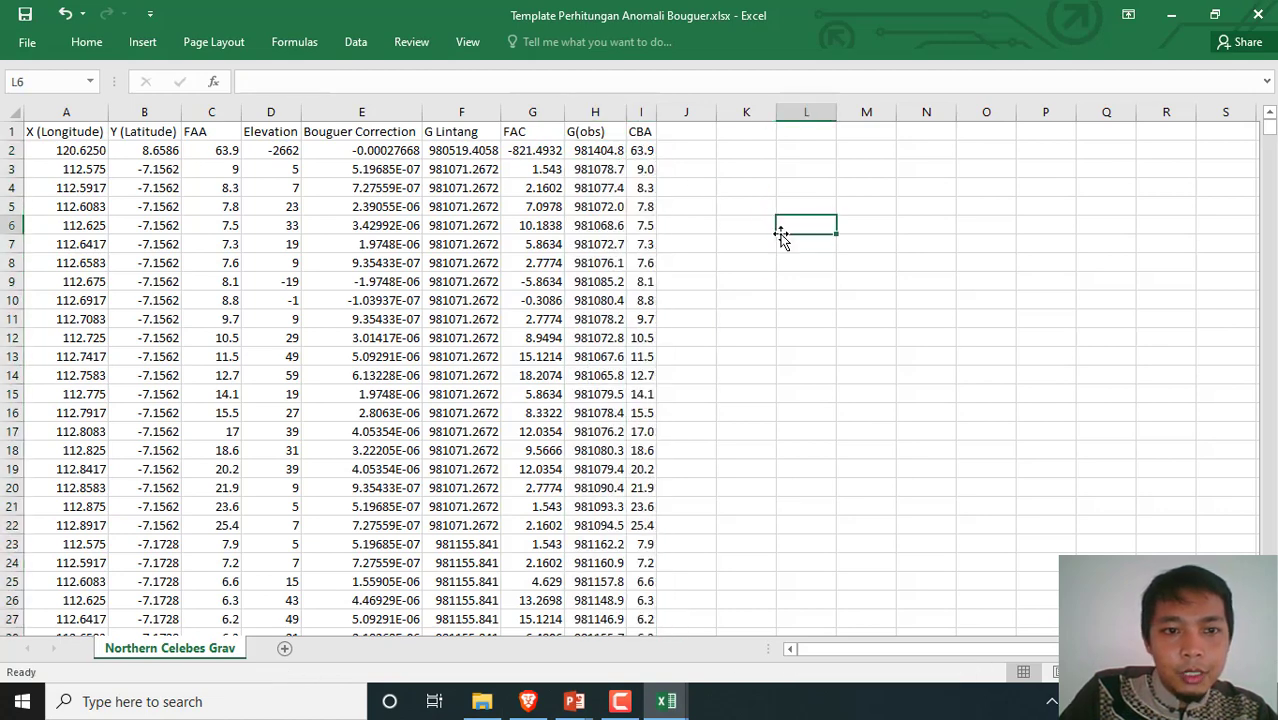
# Delete the outlier row 2 (longitude 120.6250, elevation -2662) and check the shifted values.
pyautogui.rightClick(8, 150)
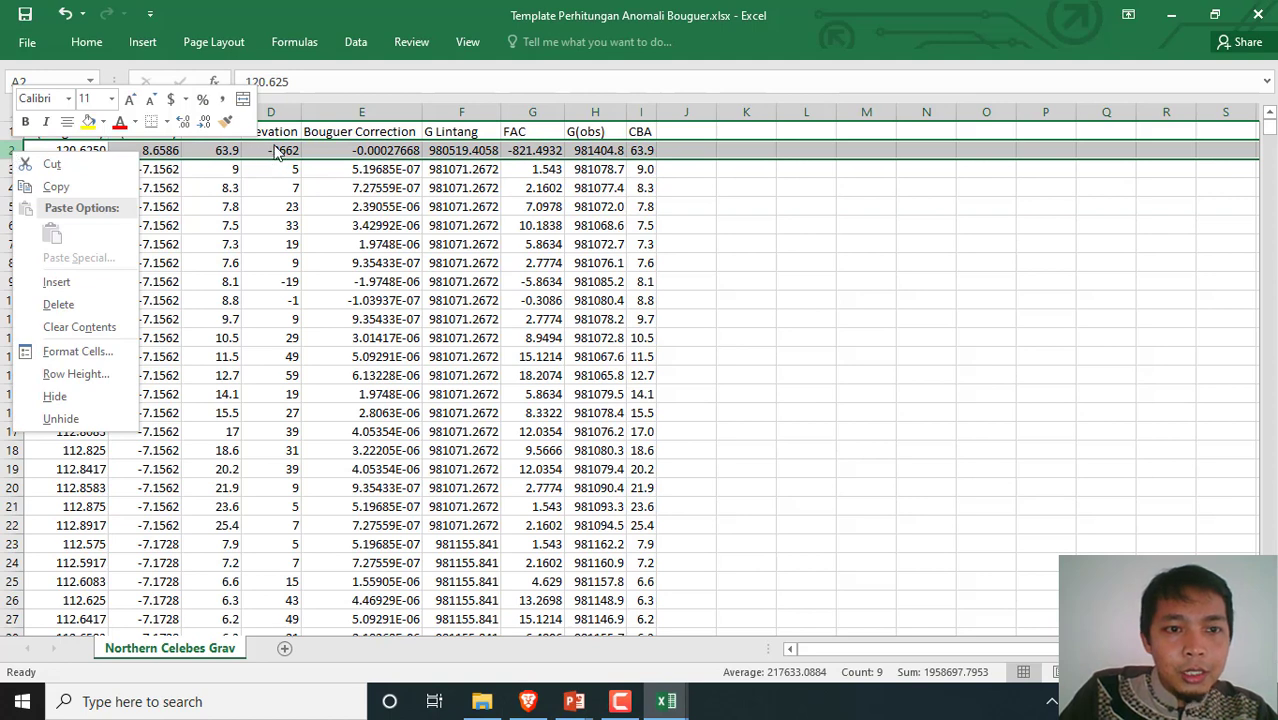
pyautogui.press('Escape')
pyautogui.rightClick(10, 155)
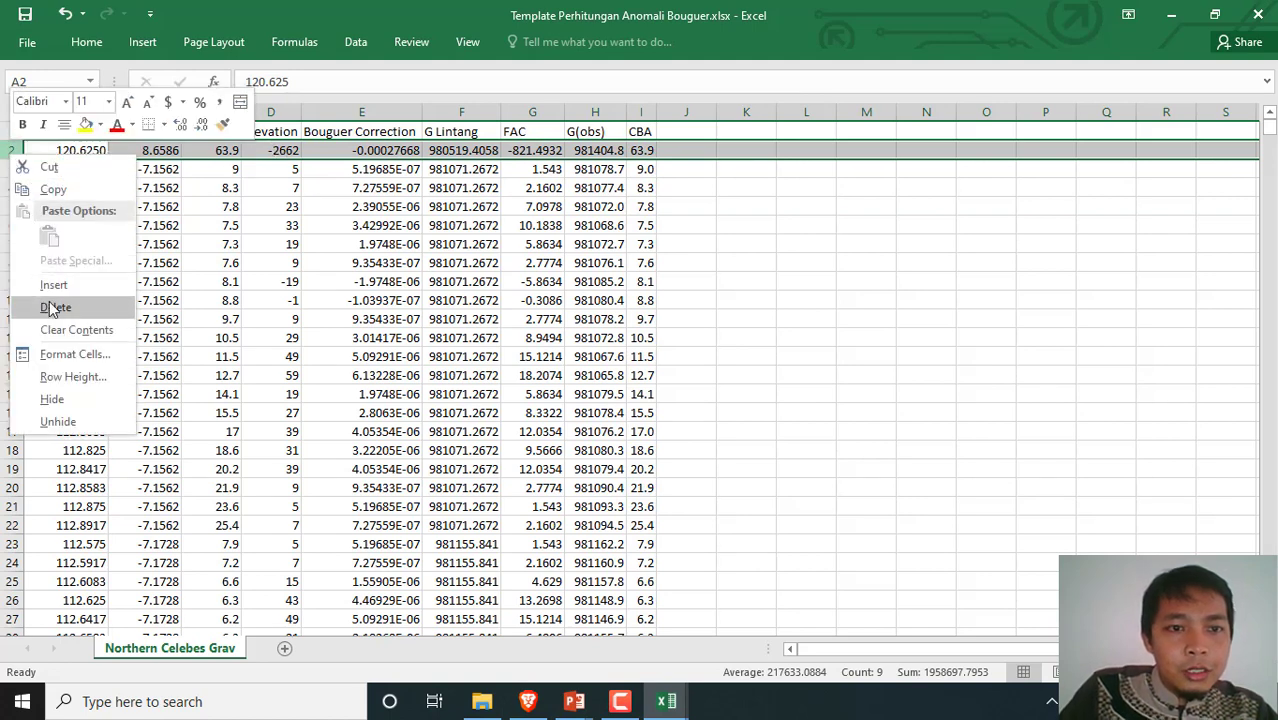
pyautogui.click(55, 309)
pyautogui.click(595, 169)
pyautogui.click(641, 206)
pyautogui.click(746, 243)
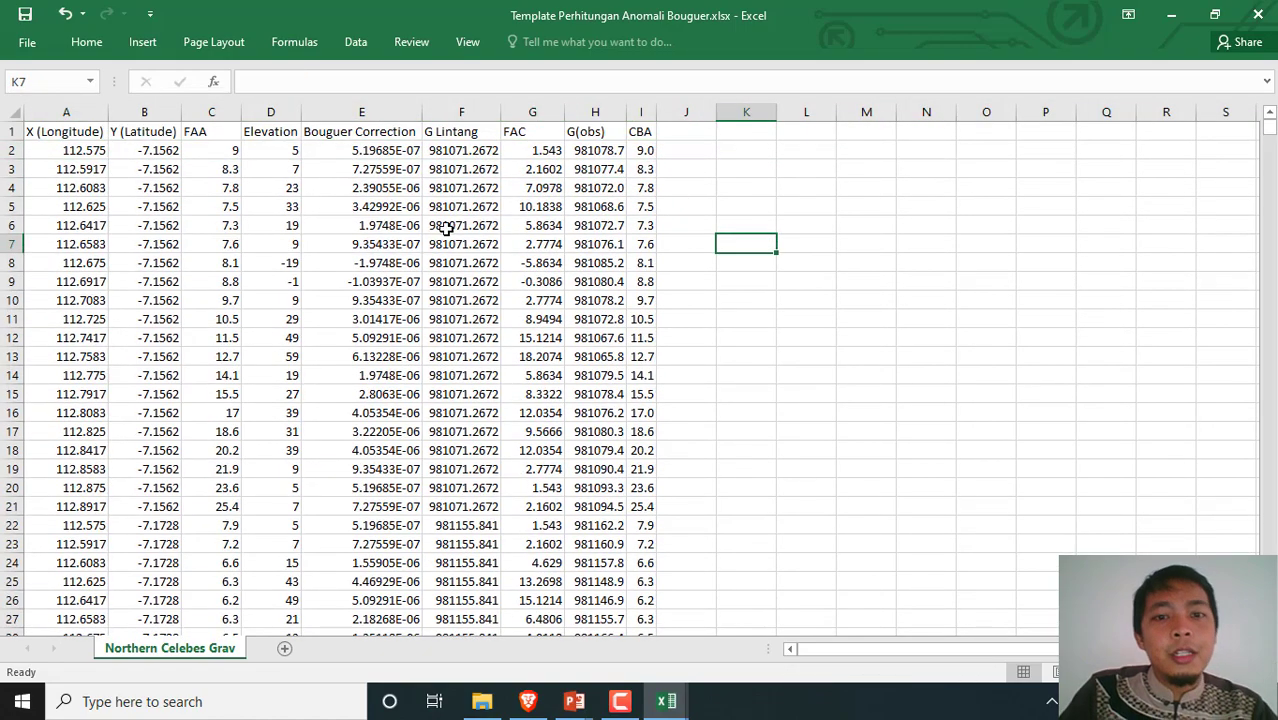
# Scroll through the sheet to review the remaining gravity rows.
pyautogui.scroll(-15, 362, 312)
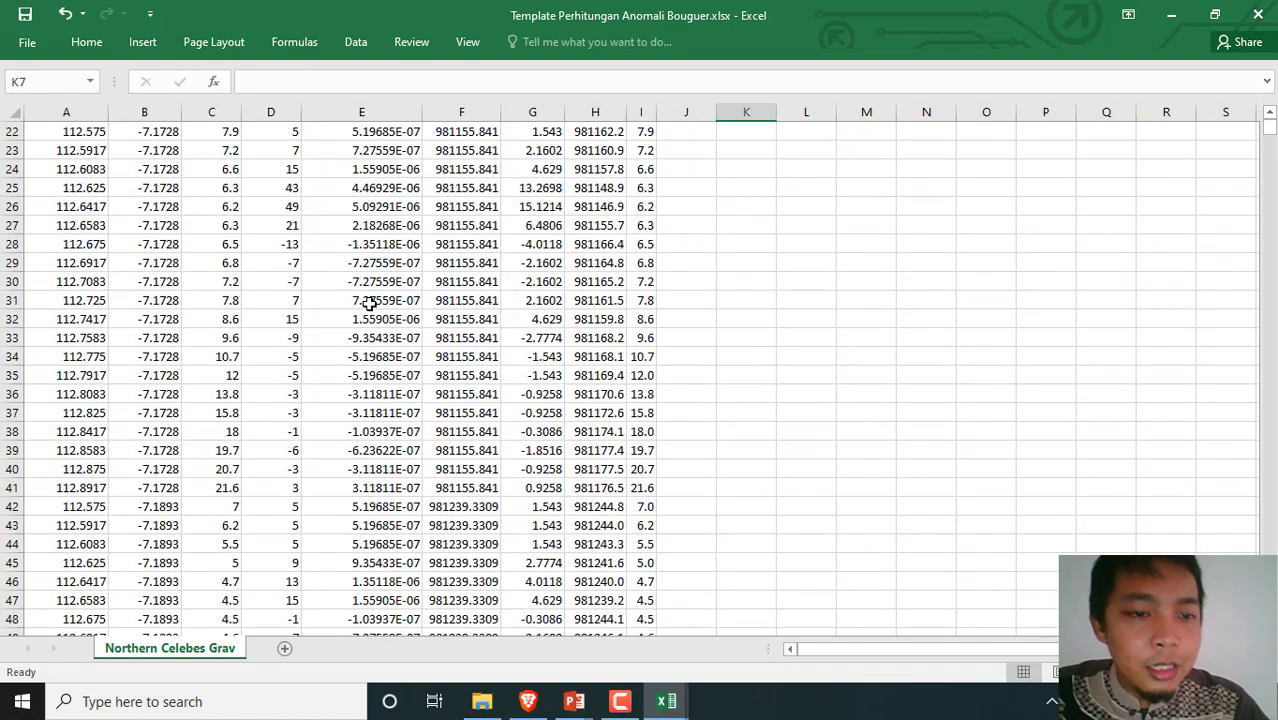
pyautogui.scroll(-20, 367, 303)
pyautogui.scroll(7, 374, 290)
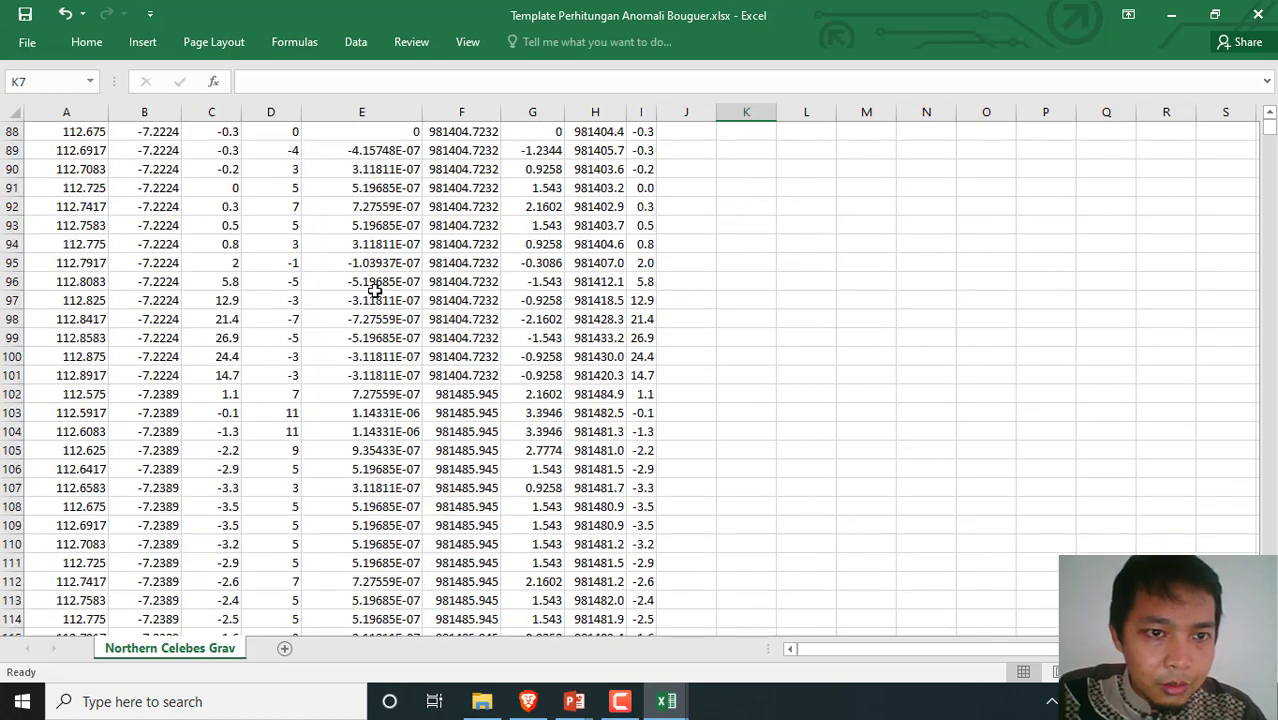
pyautogui.scroll(6, 374, 290)
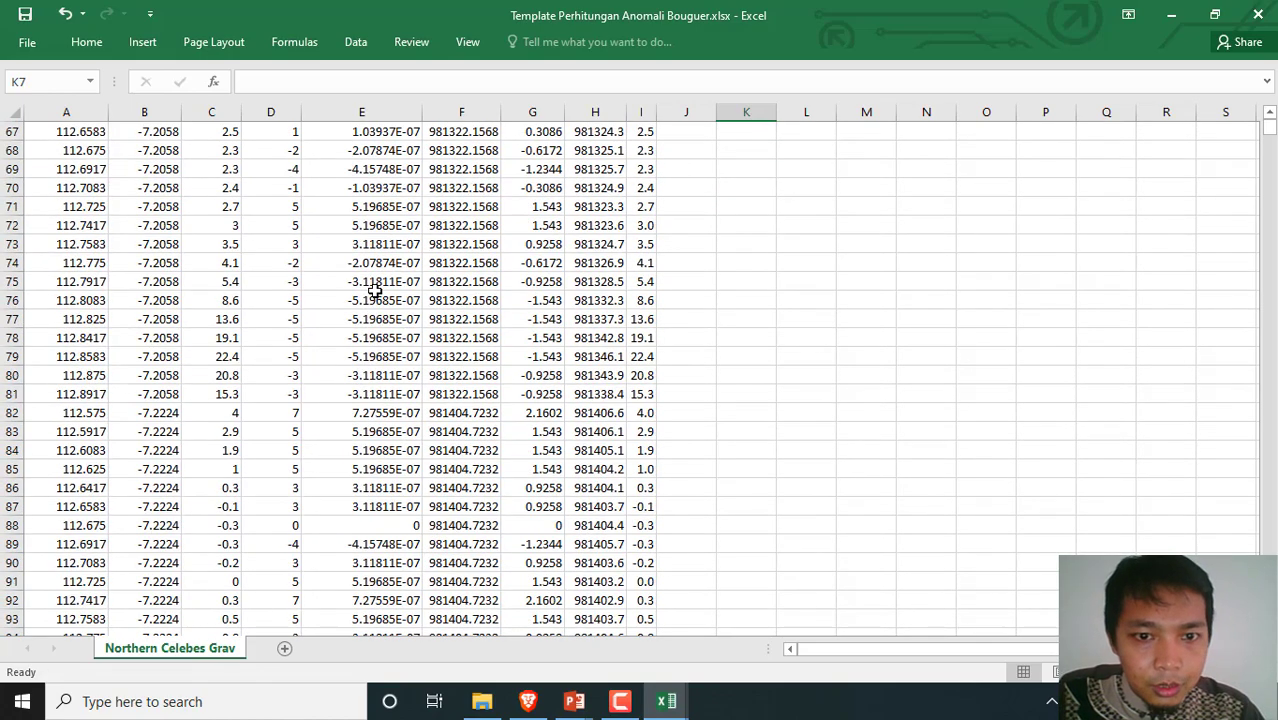
pyautogui.scroll(20, 374, 290)
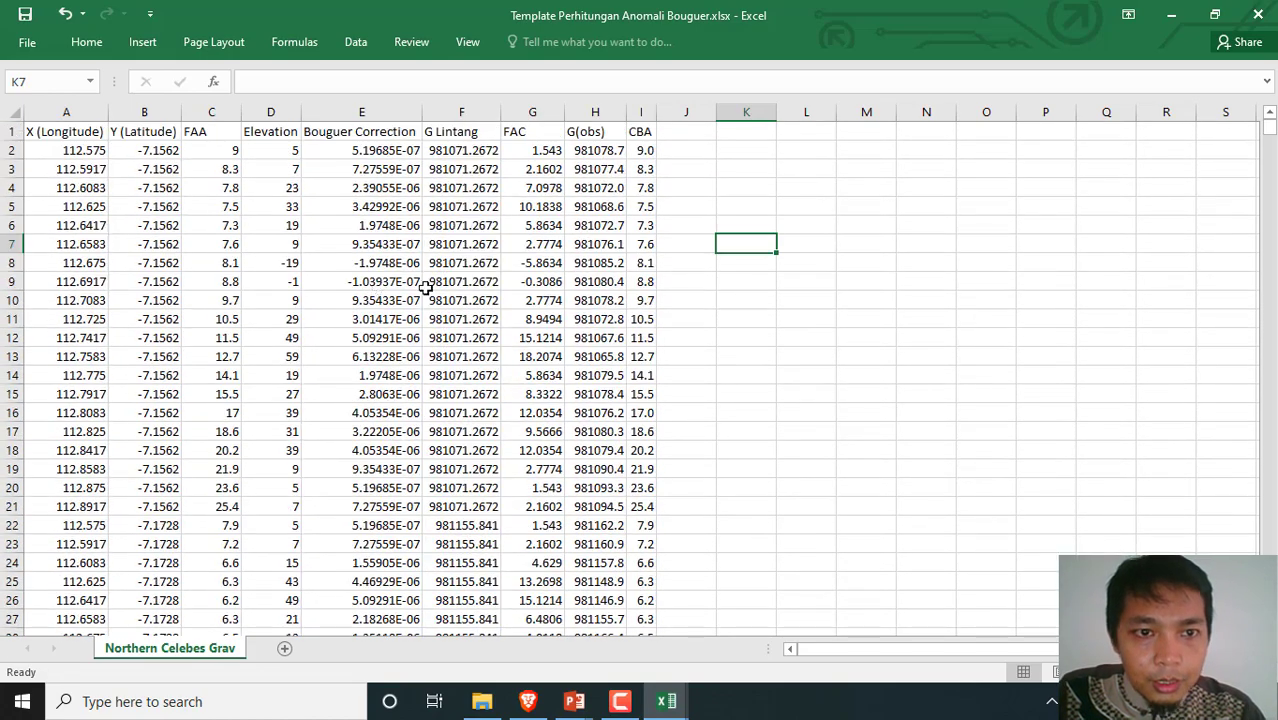
pyautogui.click(811, 259)
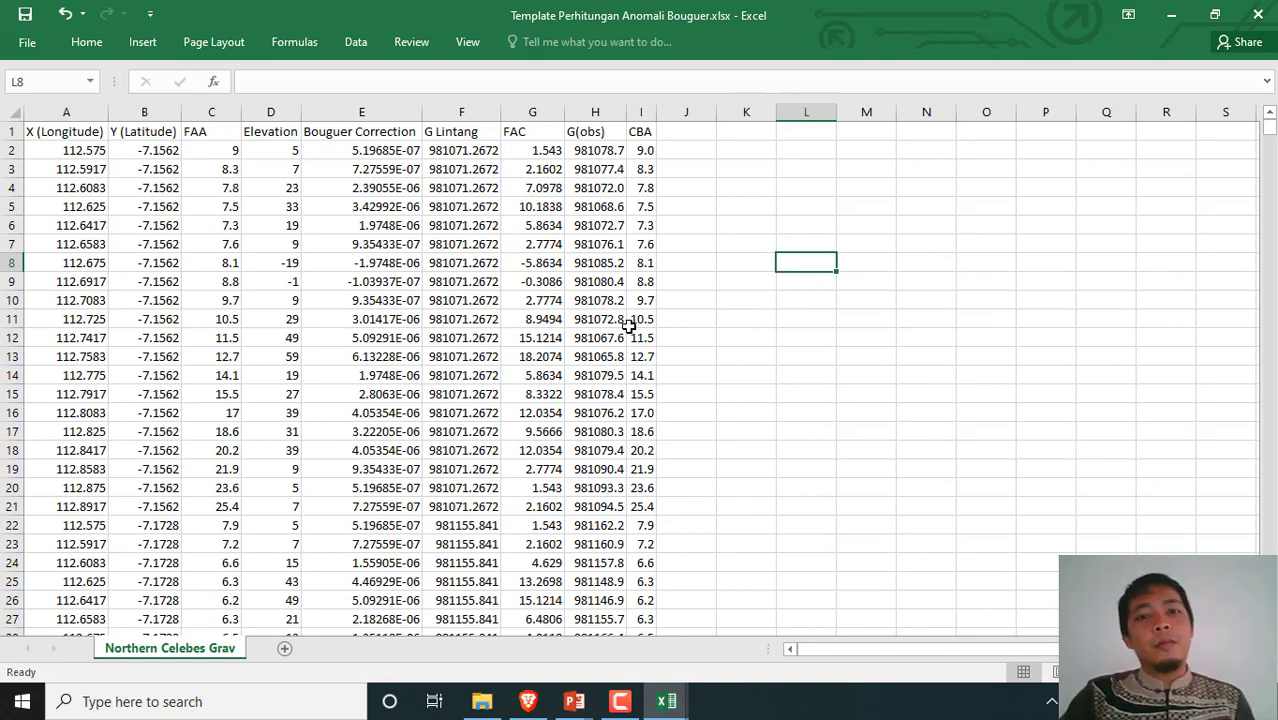
# Save the workbook as Complete Bouguer Anomaly Surabaya.xlsx in Geofisika Tambang, replacing the existing file.
pyautogui.click(27, 42)
pyautogui.click(58, 231)
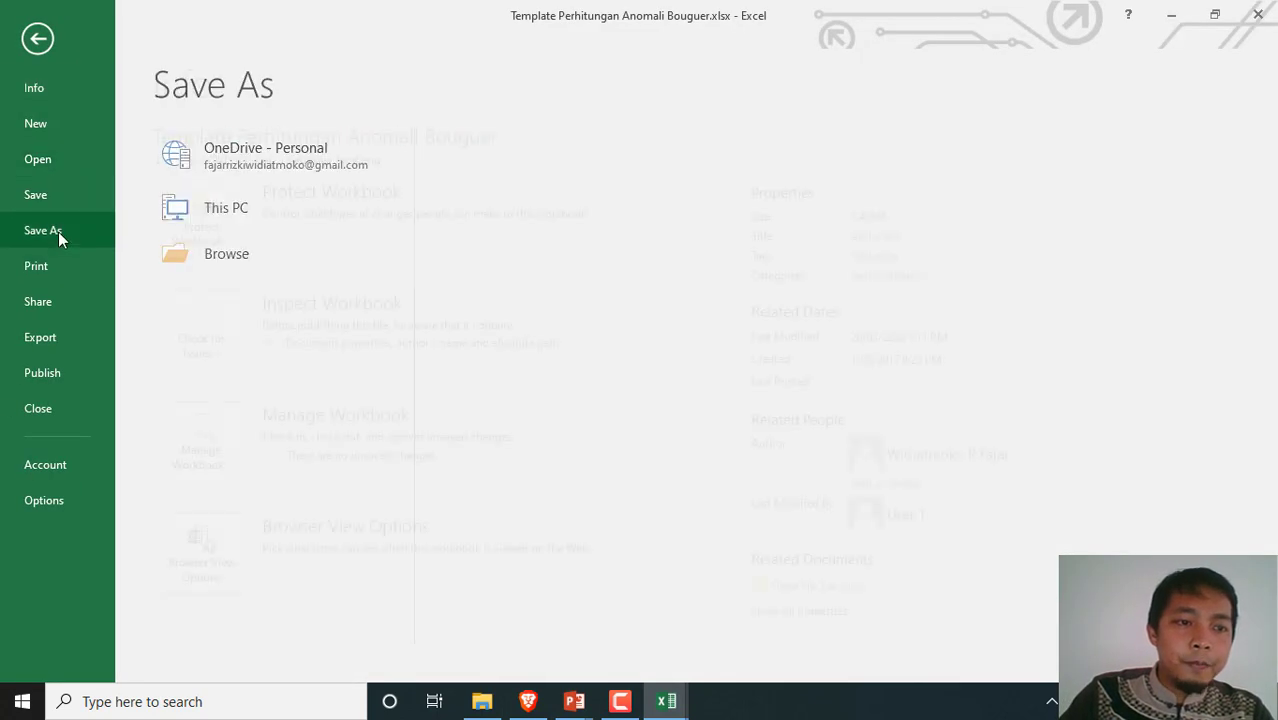
pyautogui.click(582, 187)
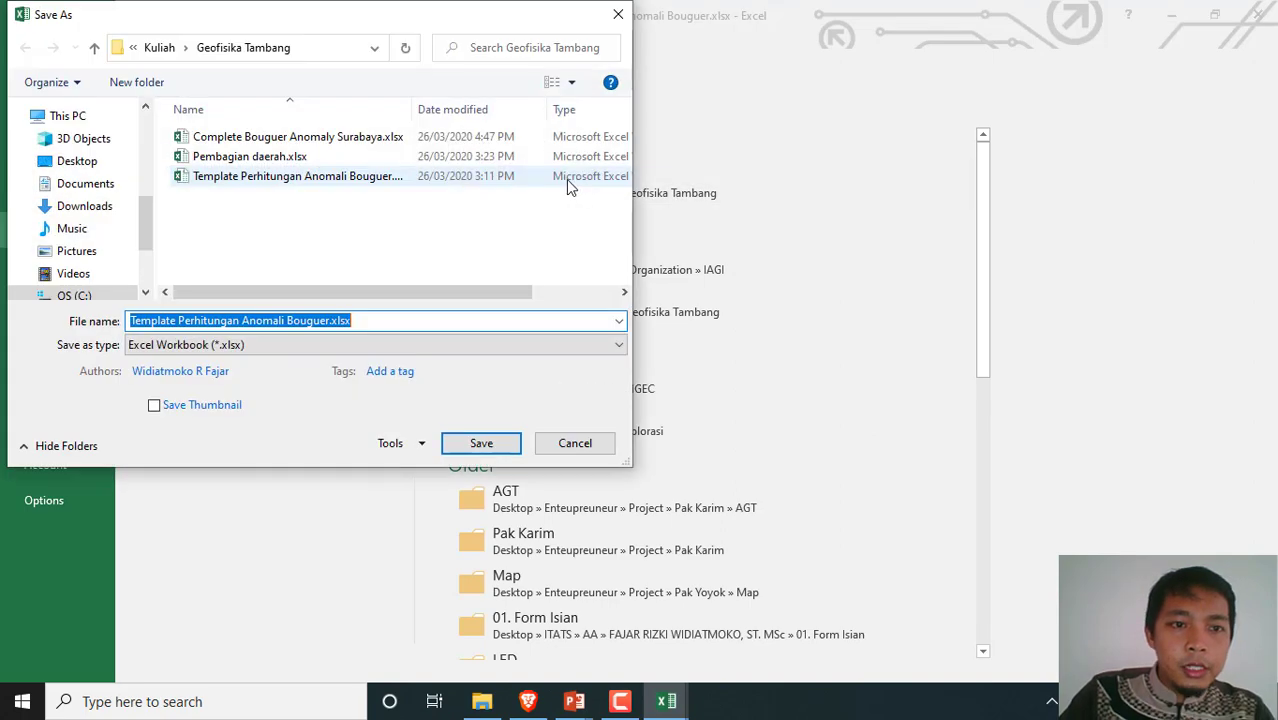
pyautogui.click(358, 137)
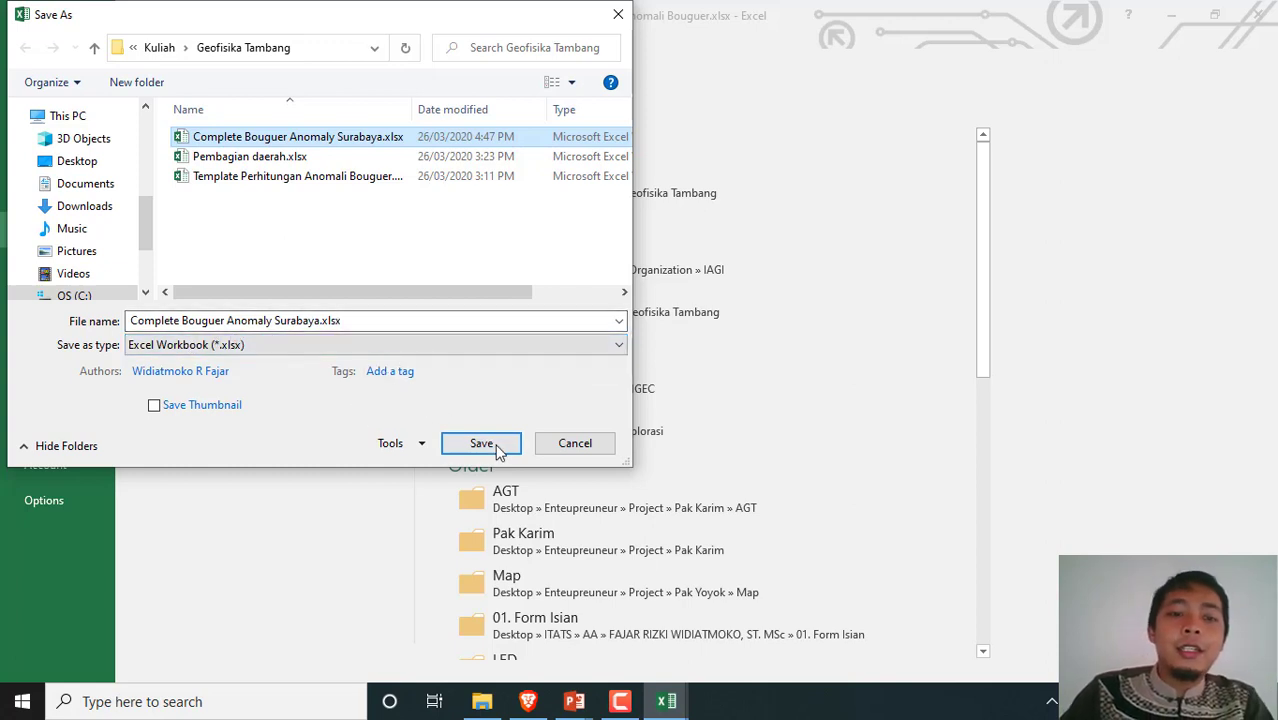
pyautogui.click(503, 447)
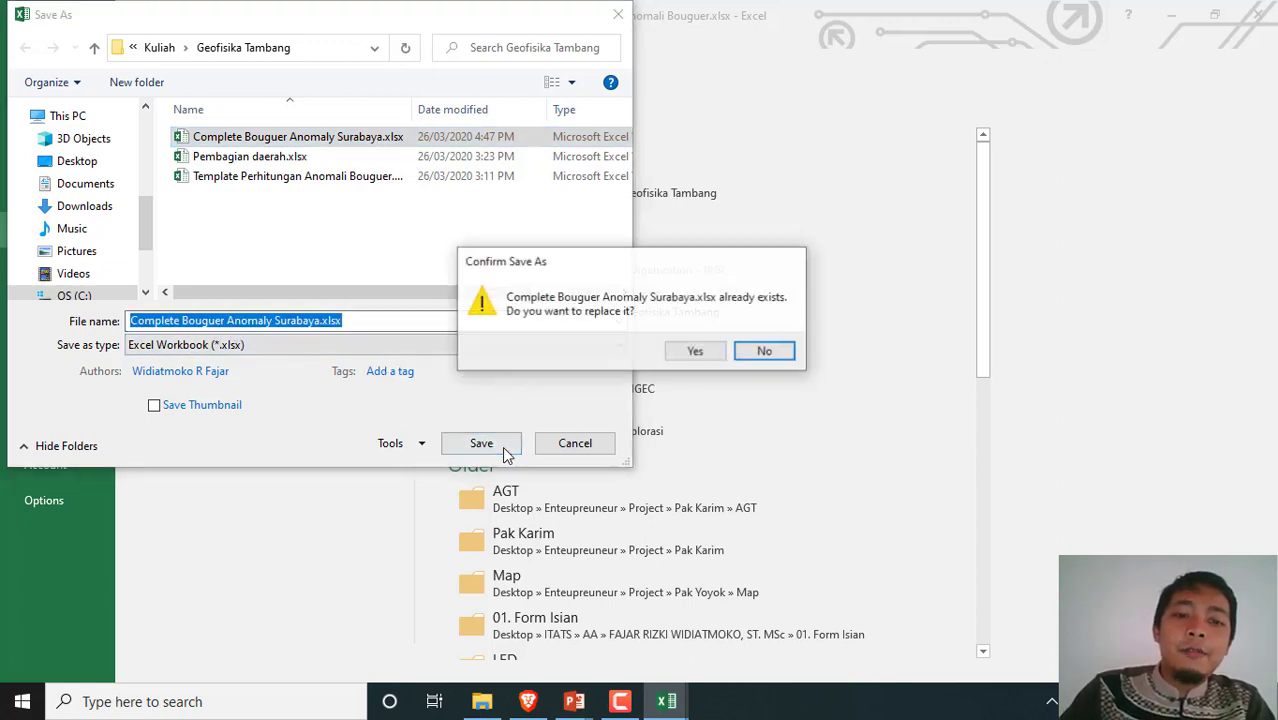
pyautogui.click(696, 353)
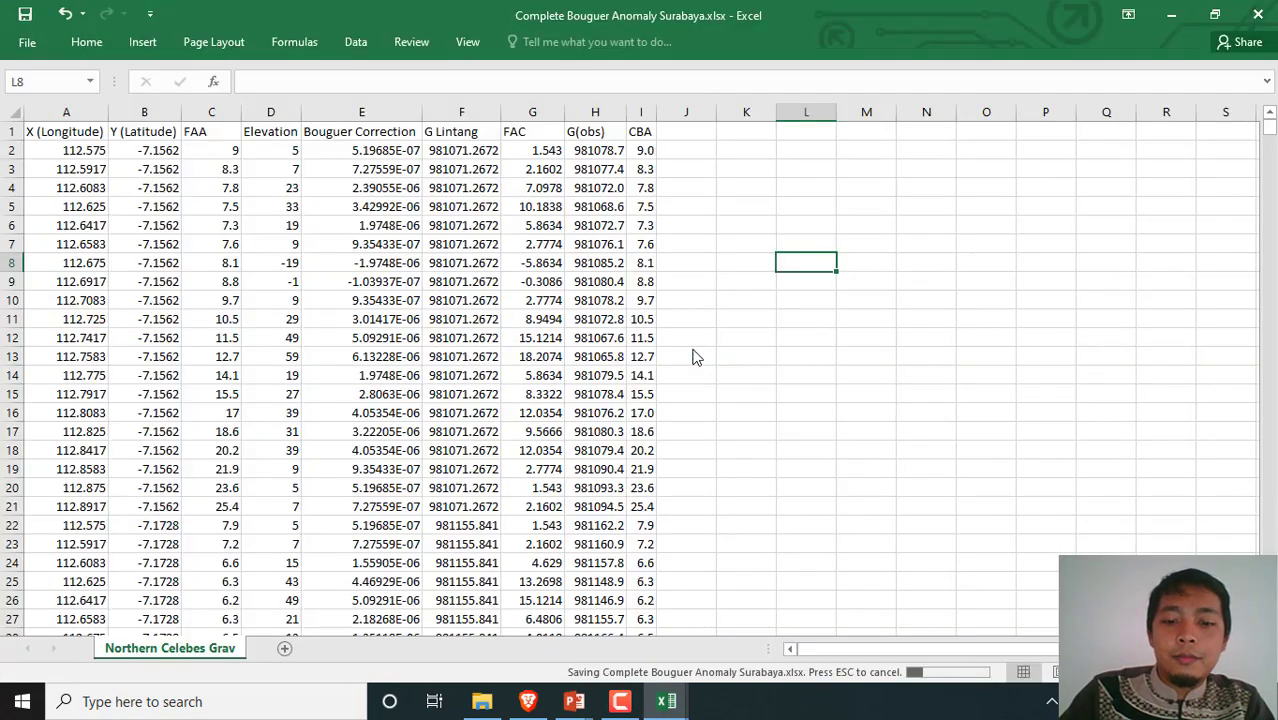
# Close Surabaya Gravity.txt and Surabaya Elevation.txt without saving.
pyautogui.moveTo(666, 701)
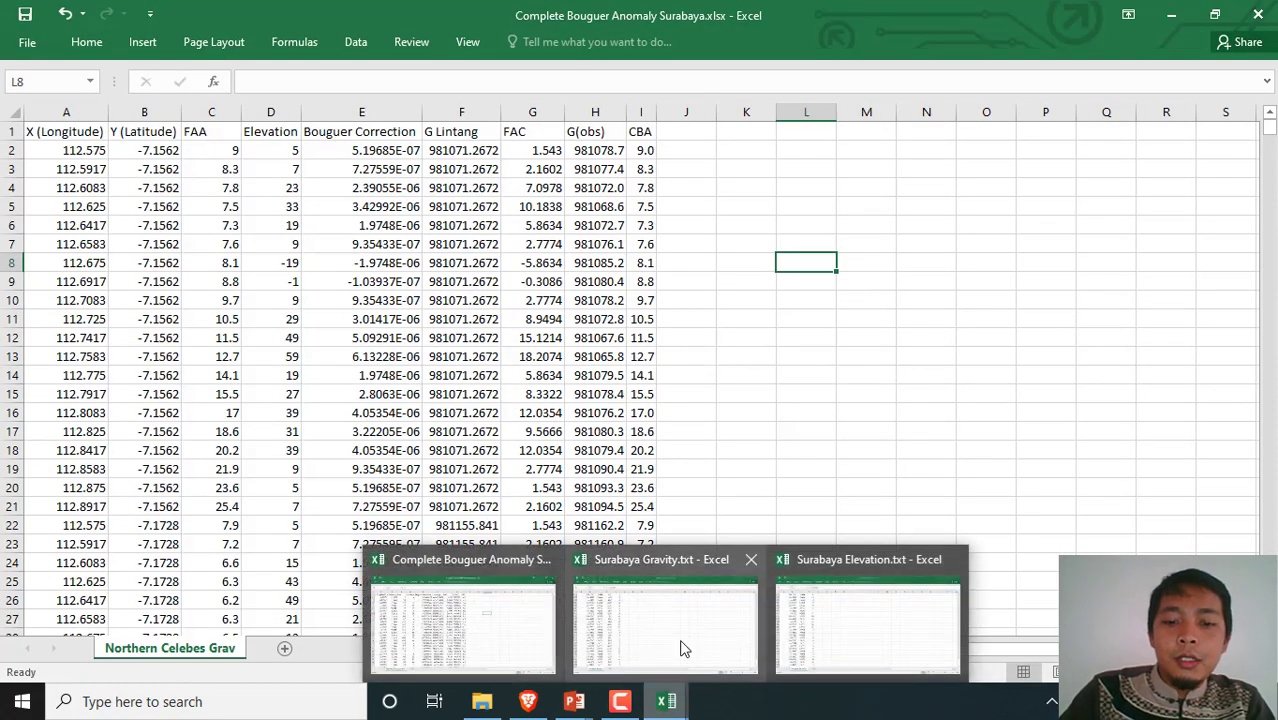
pyautogui.click(680, 649)
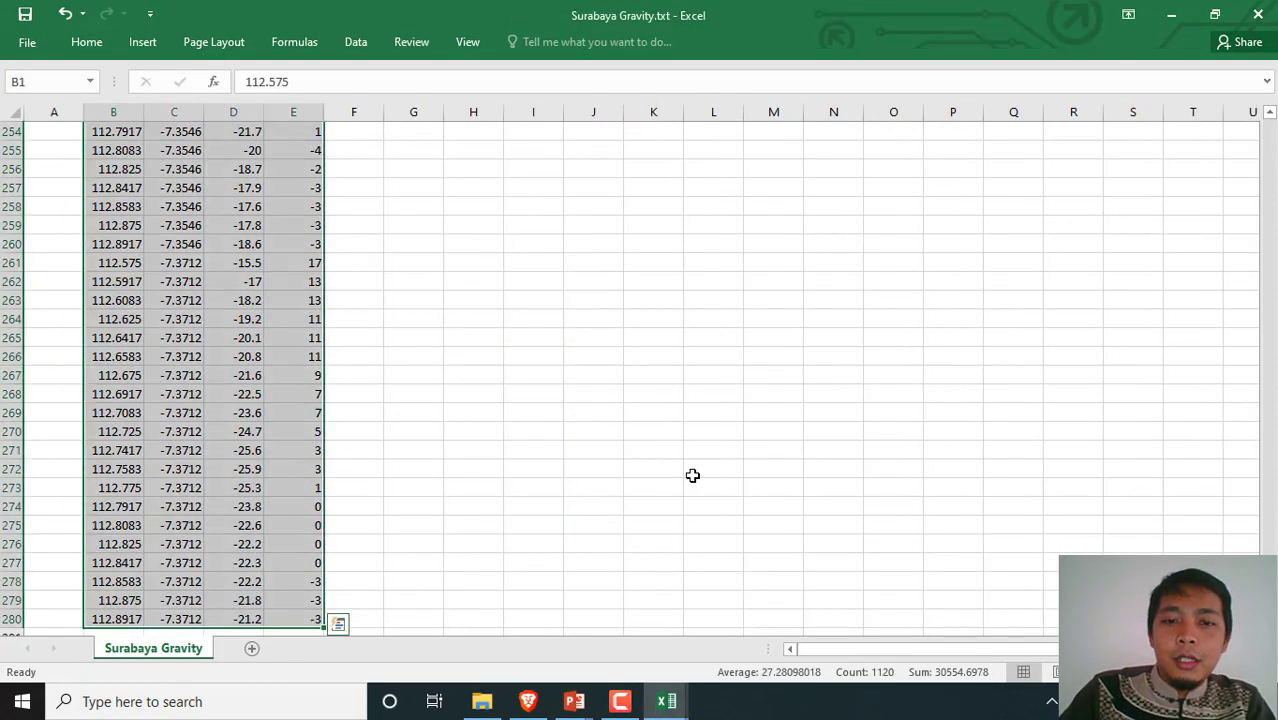
pyautogui.click(1270, 12)
pyautogui.click(660, 371)
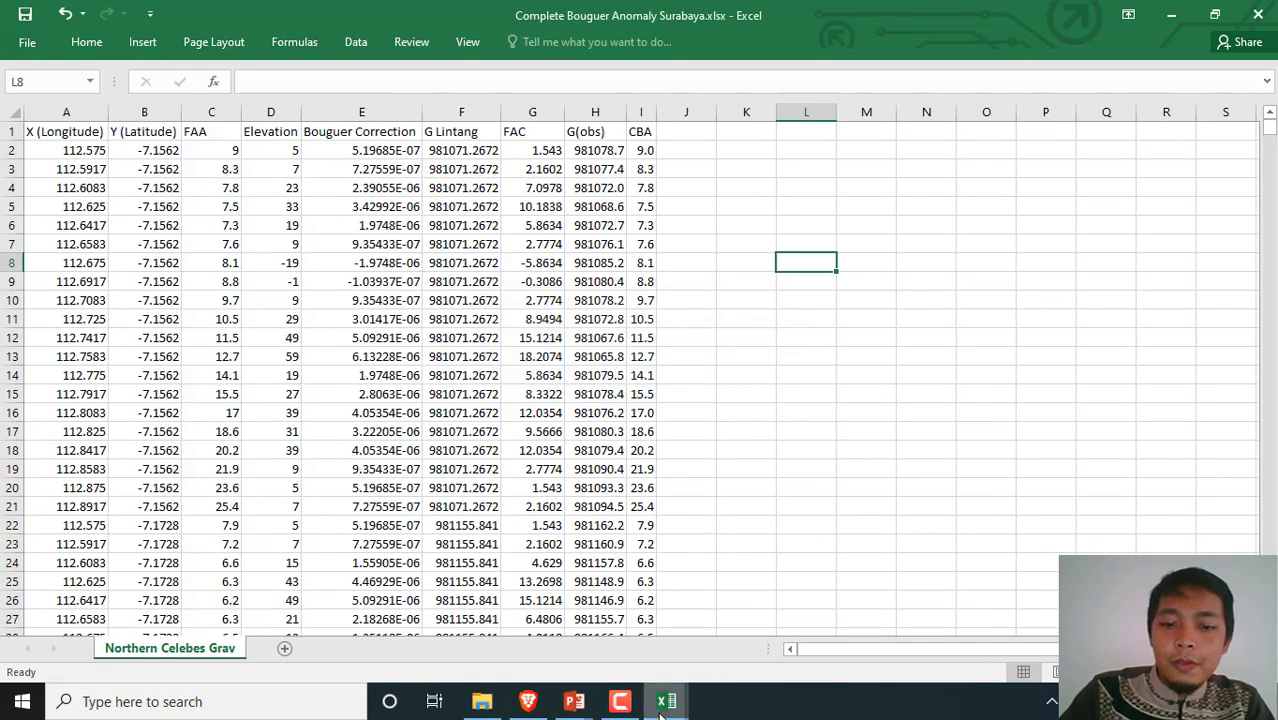
pyautogui.moveTo(666, 701)
pyautogui.click(757, 650)
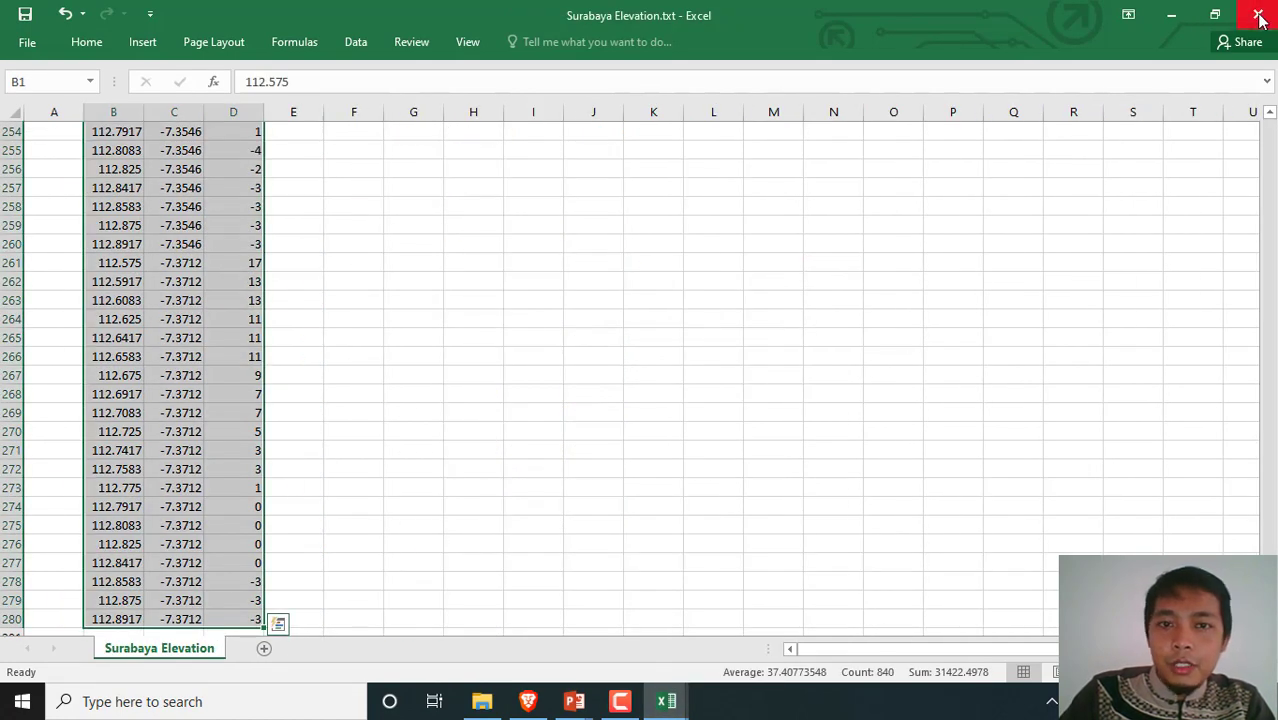
pyautogui.click(1259, 15)
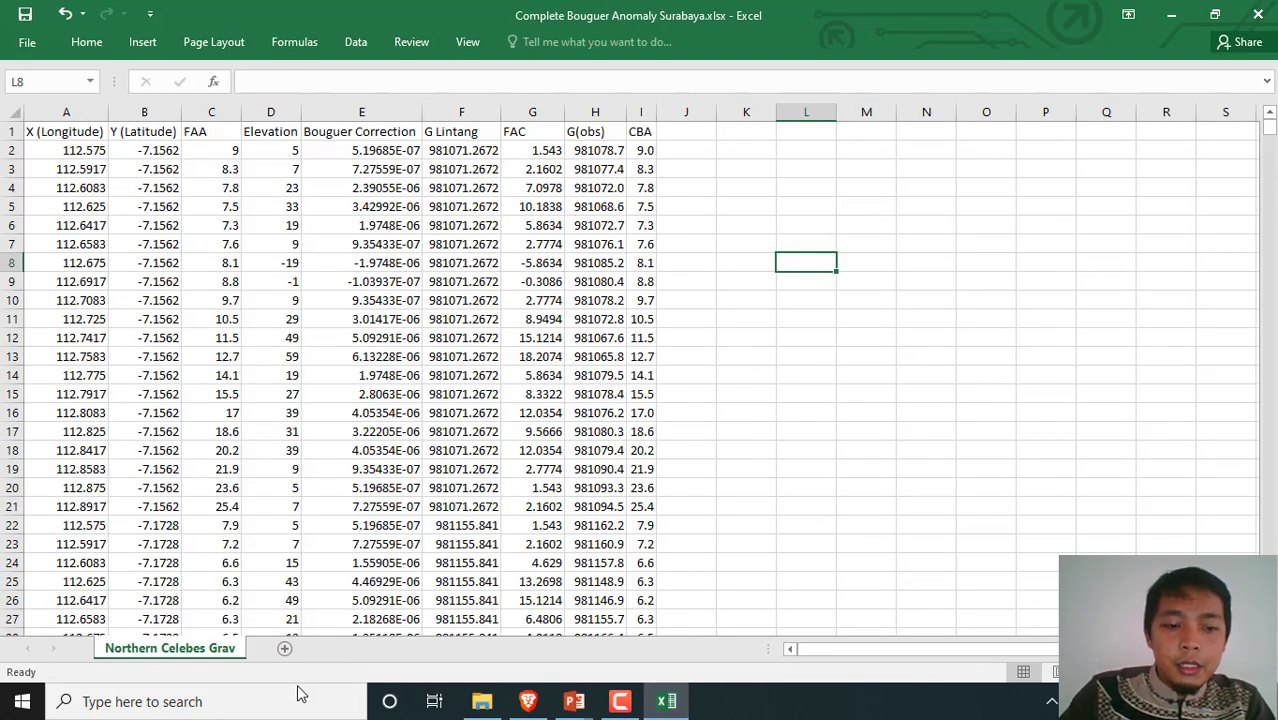
# Launch Surfer 13 from the Start menu and dismiss the welcome screen.
pyautogui.click(22, 701)
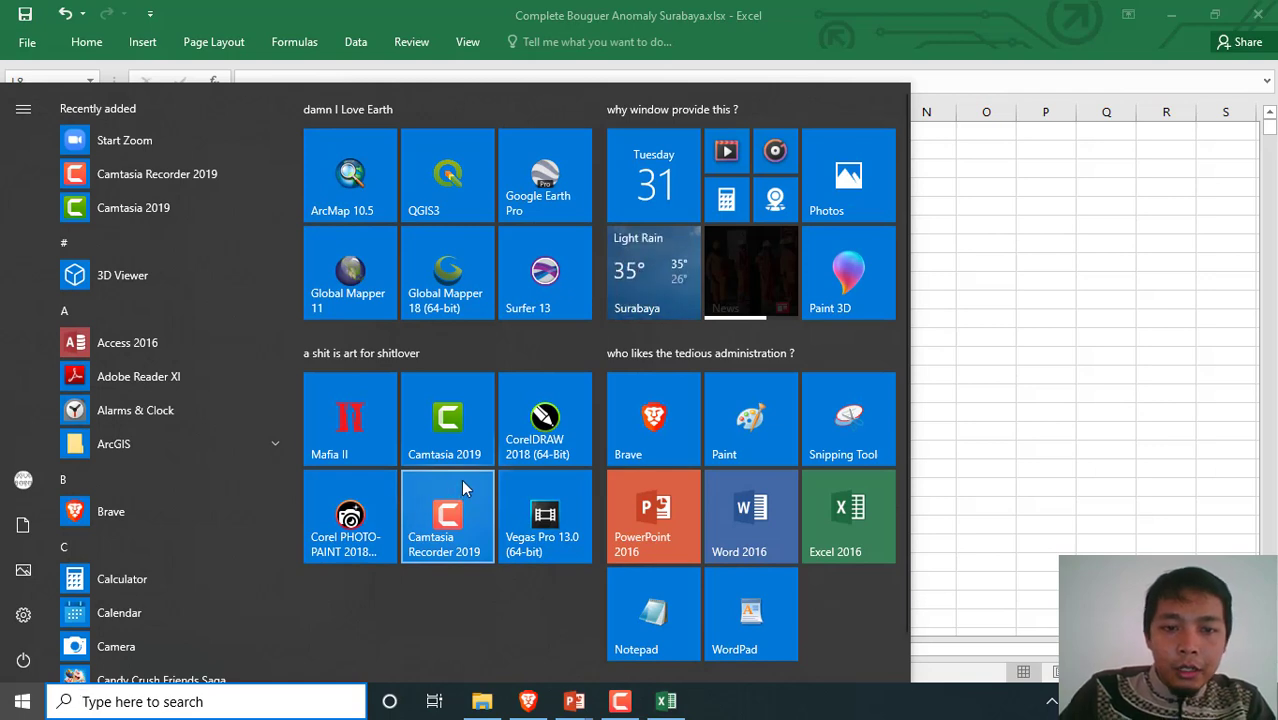
pyautogui.click(553, 302)
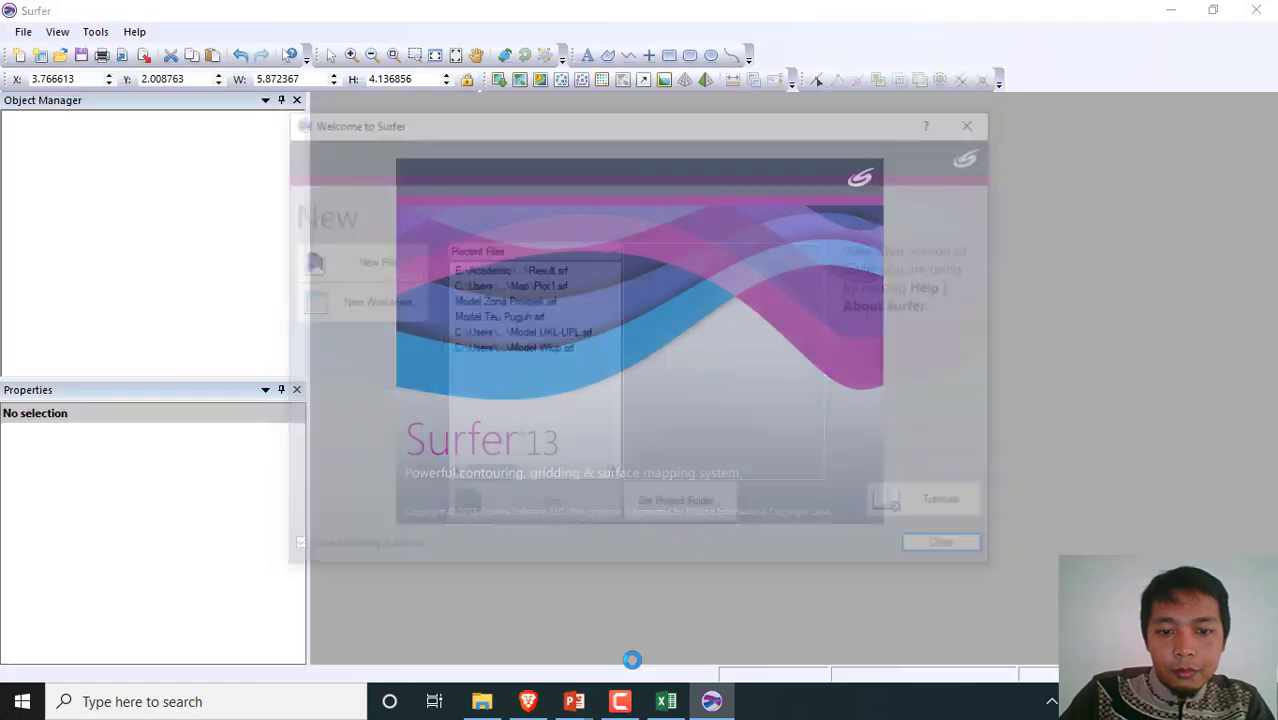
pyautogui.click(975, 554)
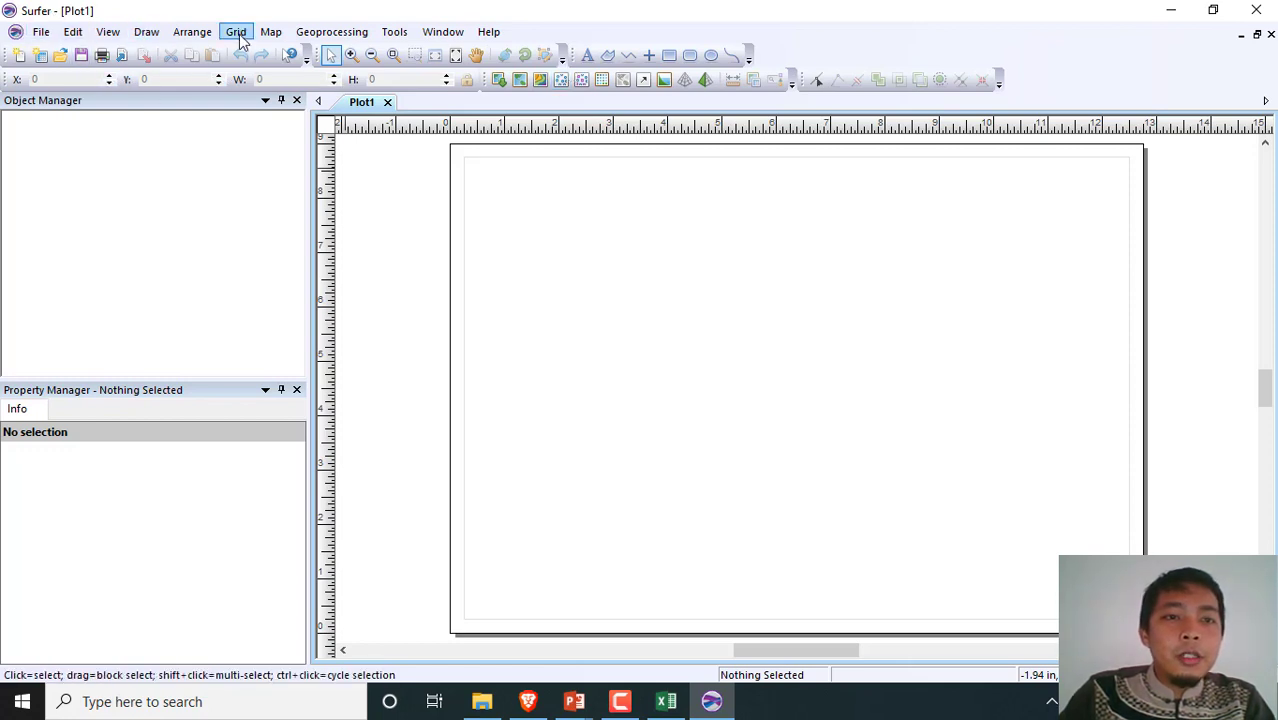
pyautogui.click(238, 34)
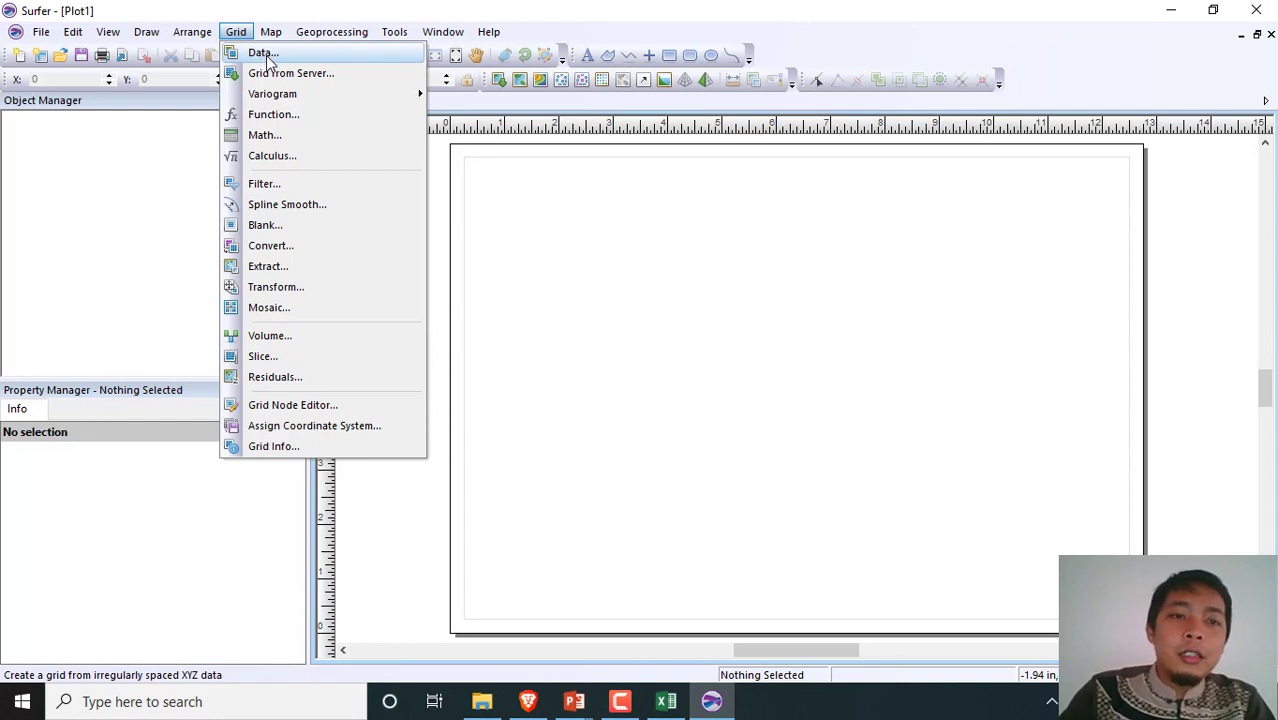
# Start Grid Data and browse the Desktop for the data file.
pyautogui.click(266, 55)
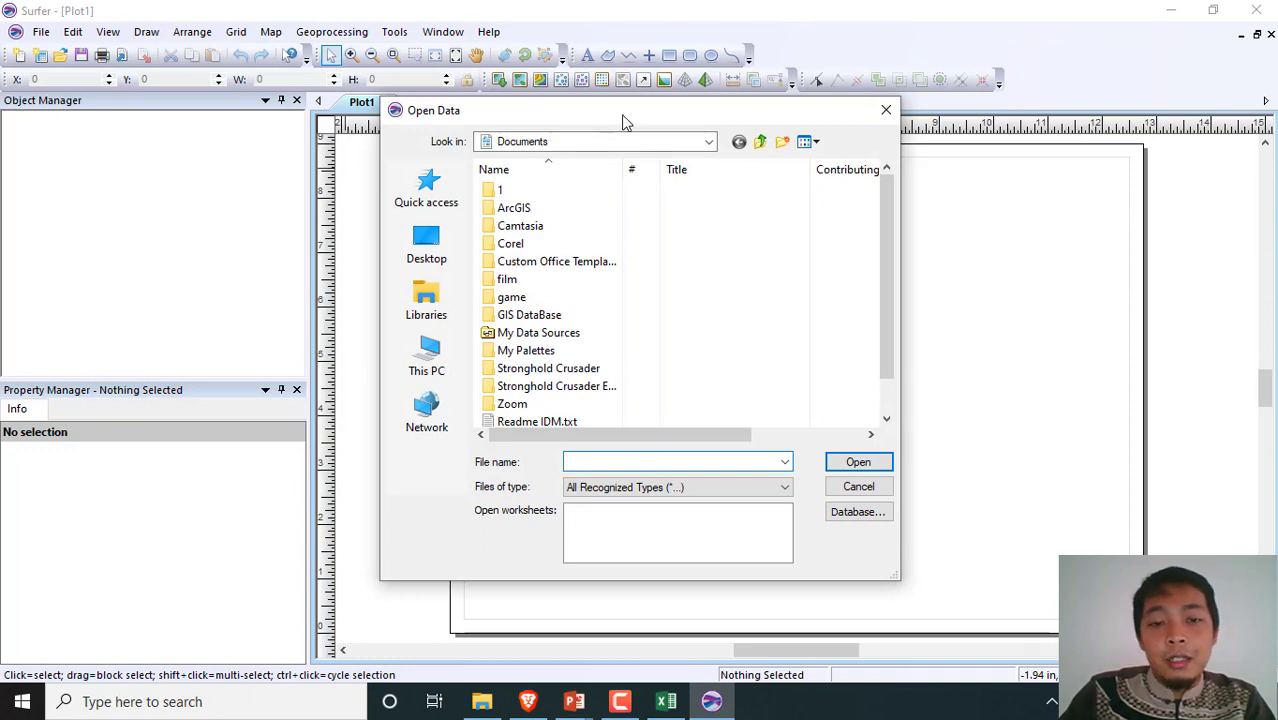
pyautogui.scroll(-2, 621, 245)
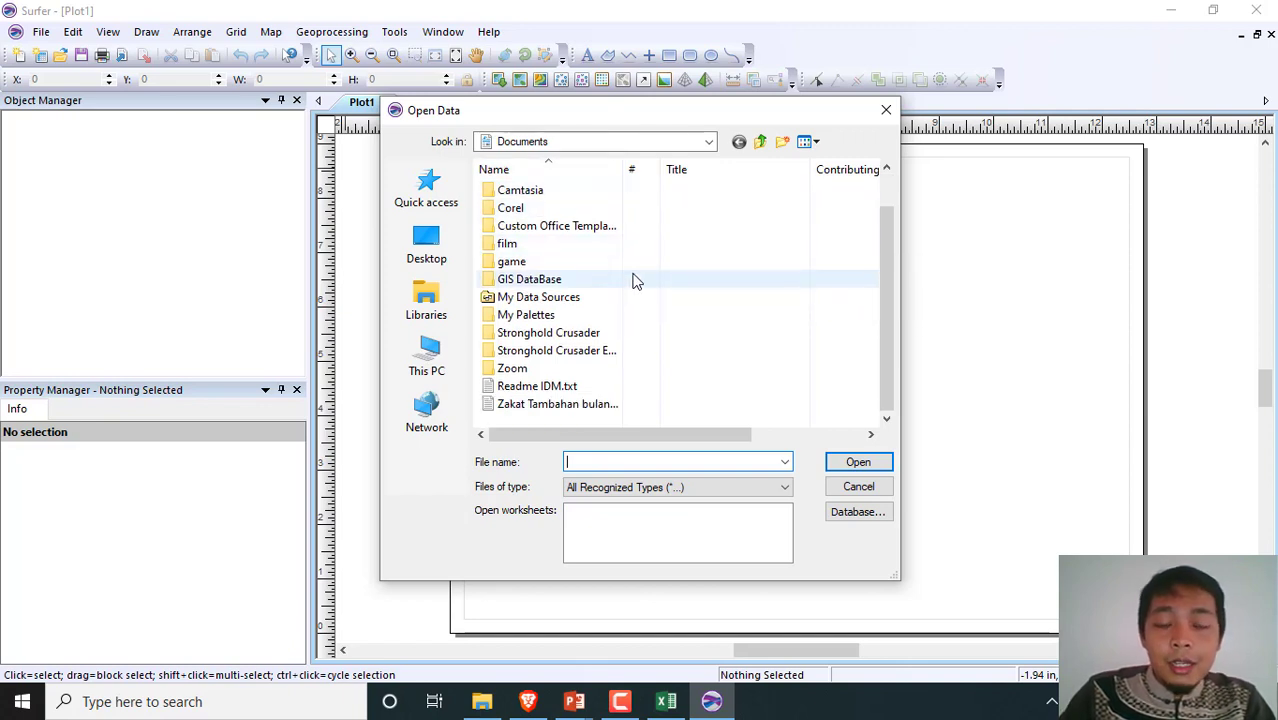
pyautogui.scroll(2, 636, 289)
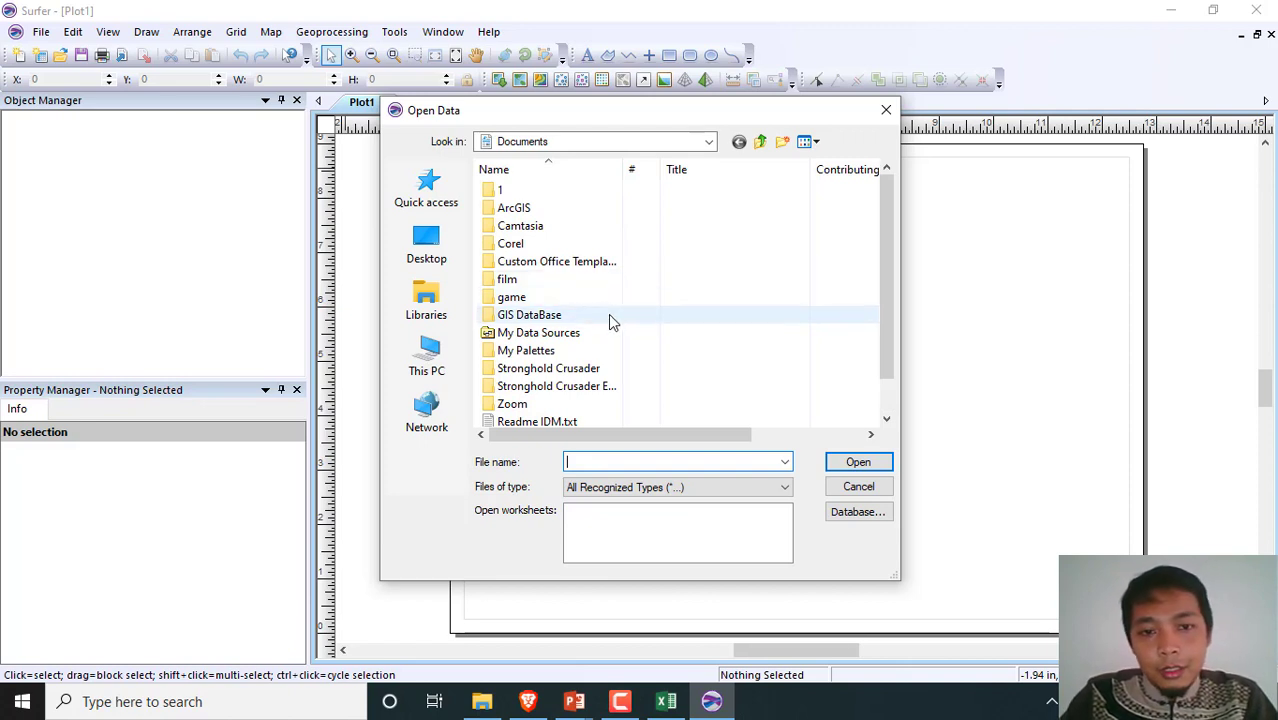
pyautogui.click(450, 256)
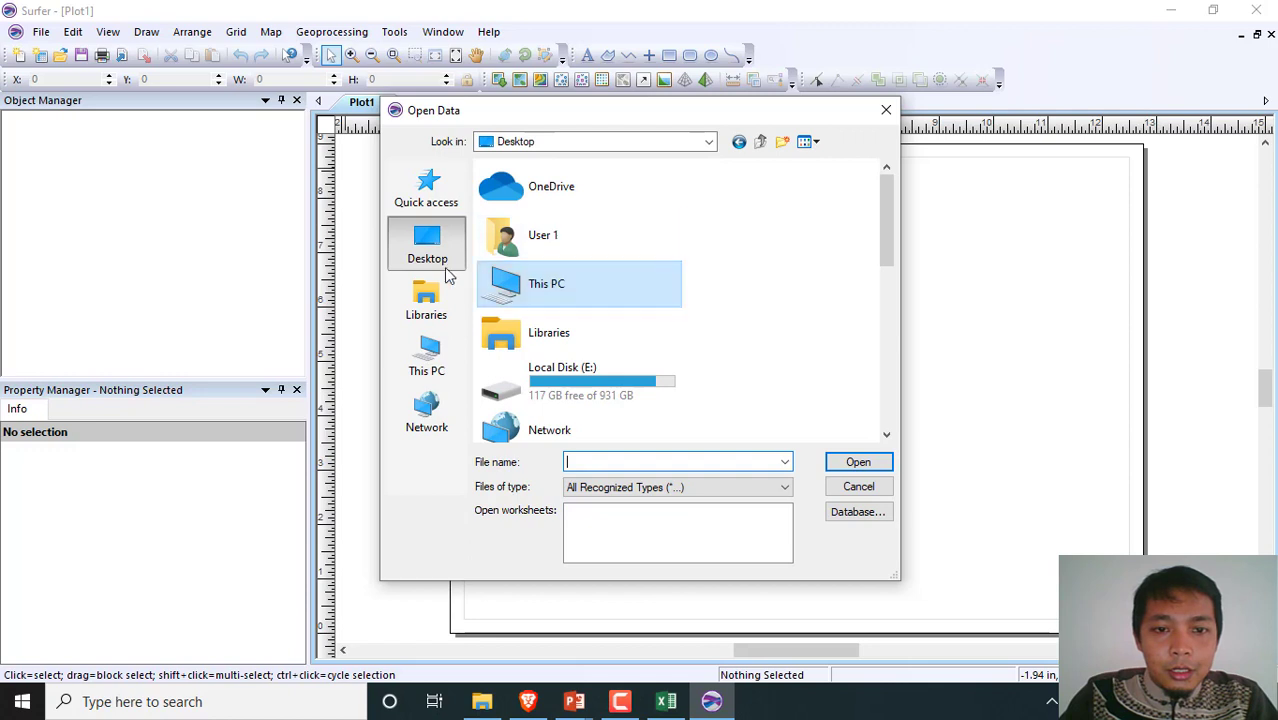
pyautogui.scroll(-2, 640, 302)
pyautogui.scroll(-2, 640, 302)
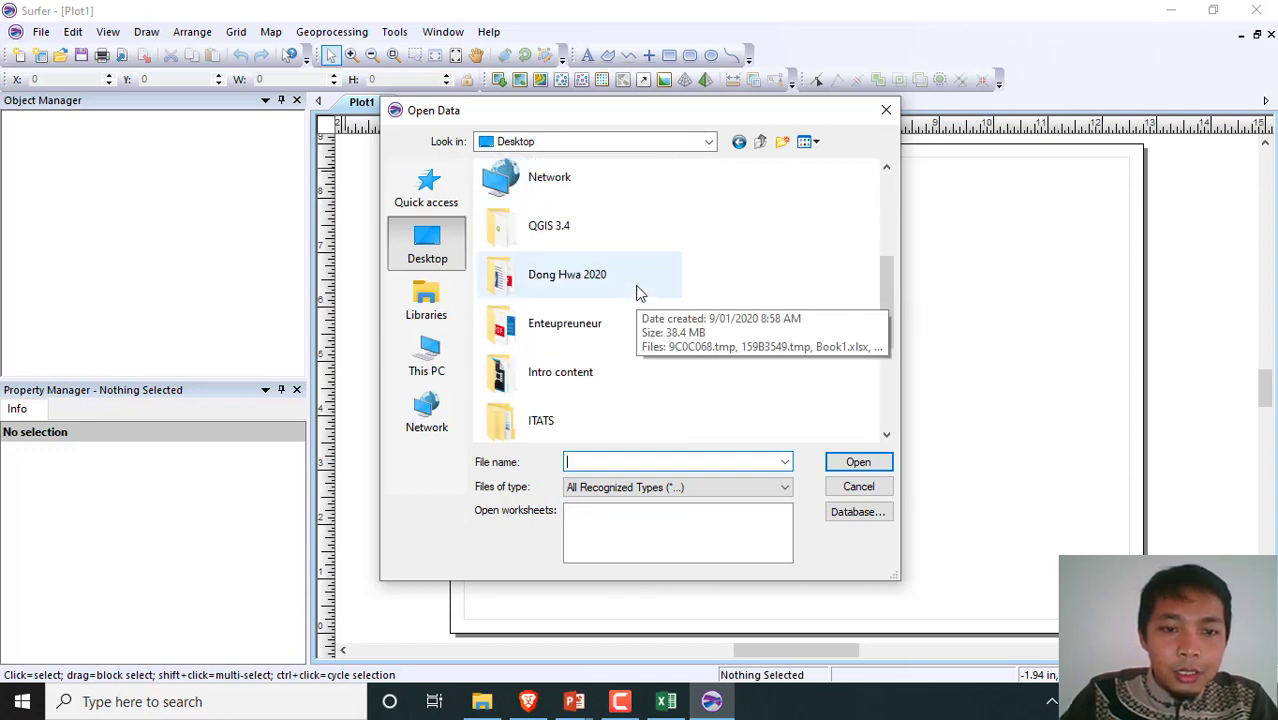
pyautogui.scroll(3, 651, 285)
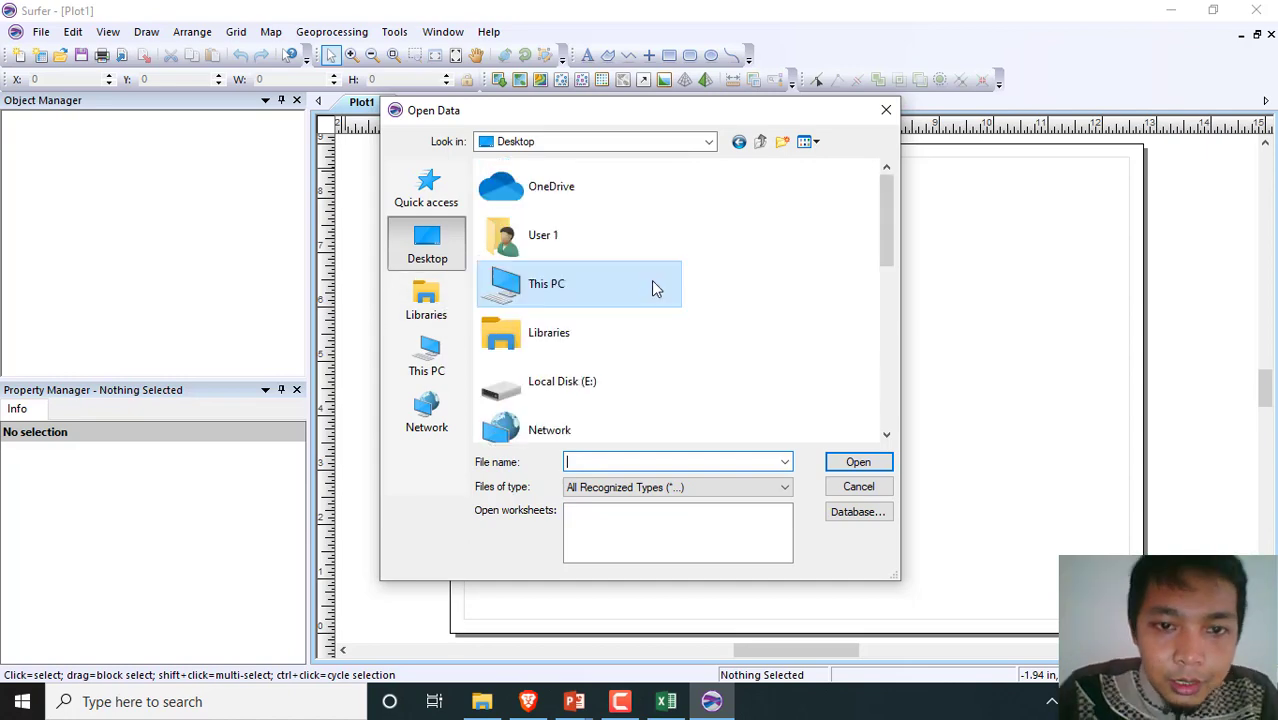
pyautogui.scroll(-6, 651, 285)
# Open ITATS > Kuliah > Geofisika Tambang and load Complete Bouguer Anomaly Surabaya.xlsx.
pyautogui.doubleClick(546, 305)
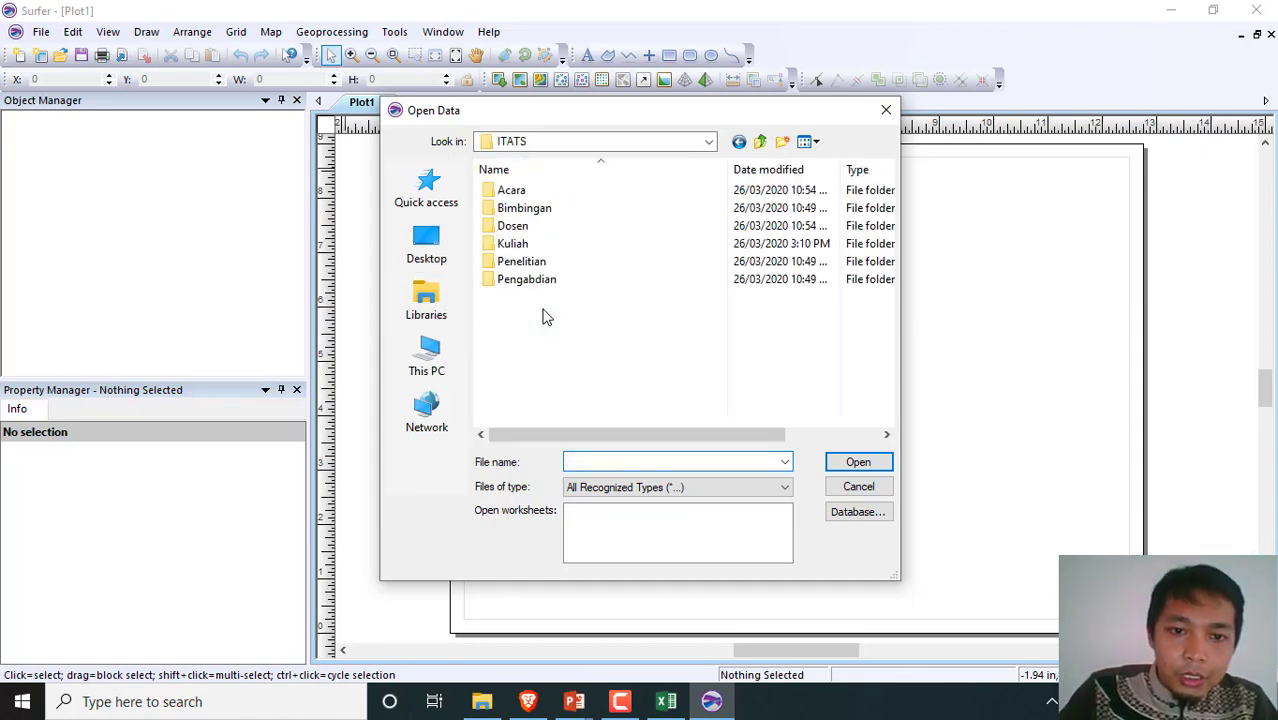
pyautogui.doubleClick(559, 244)
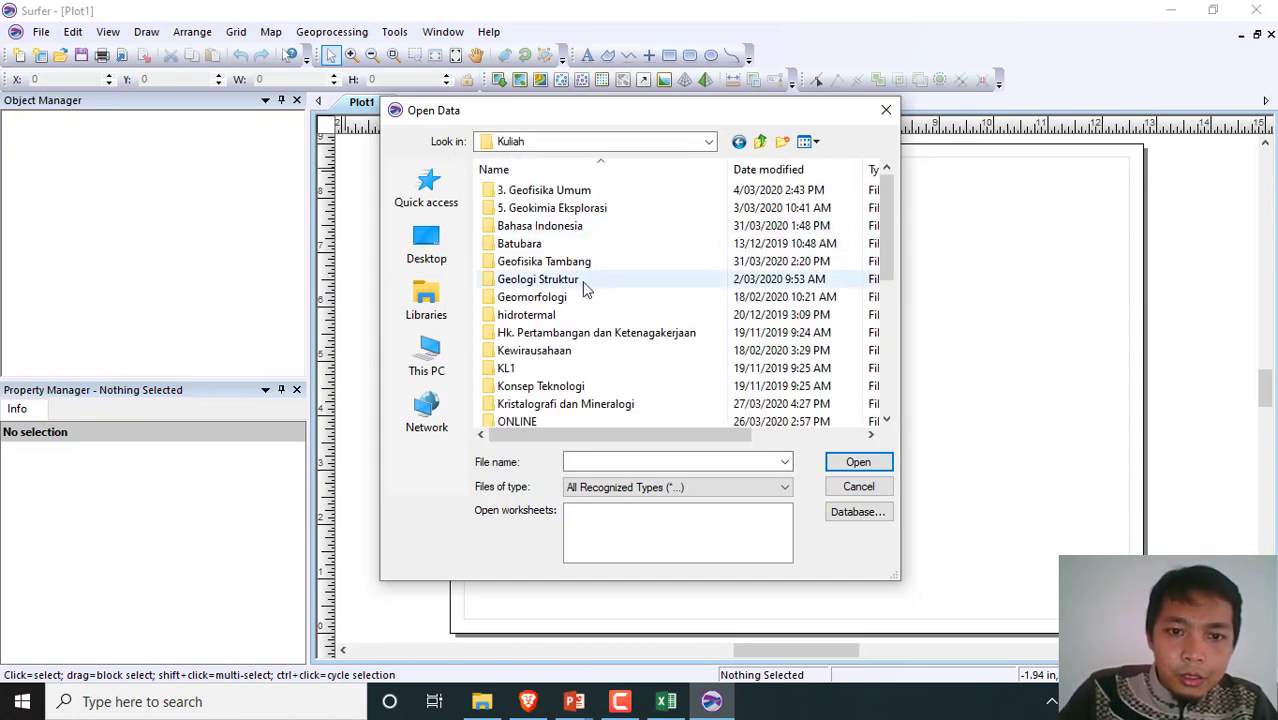
pyautogui.doubleClick(585, 262)
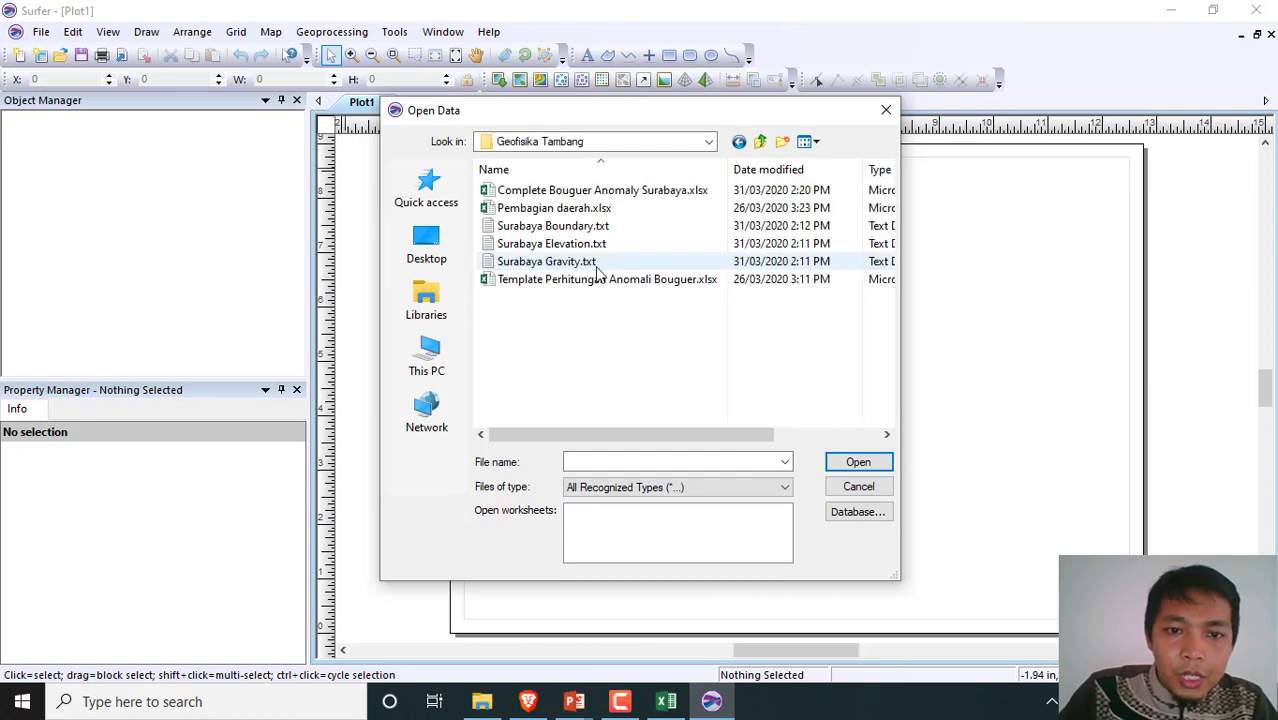
pyautogui.click(648, 193)
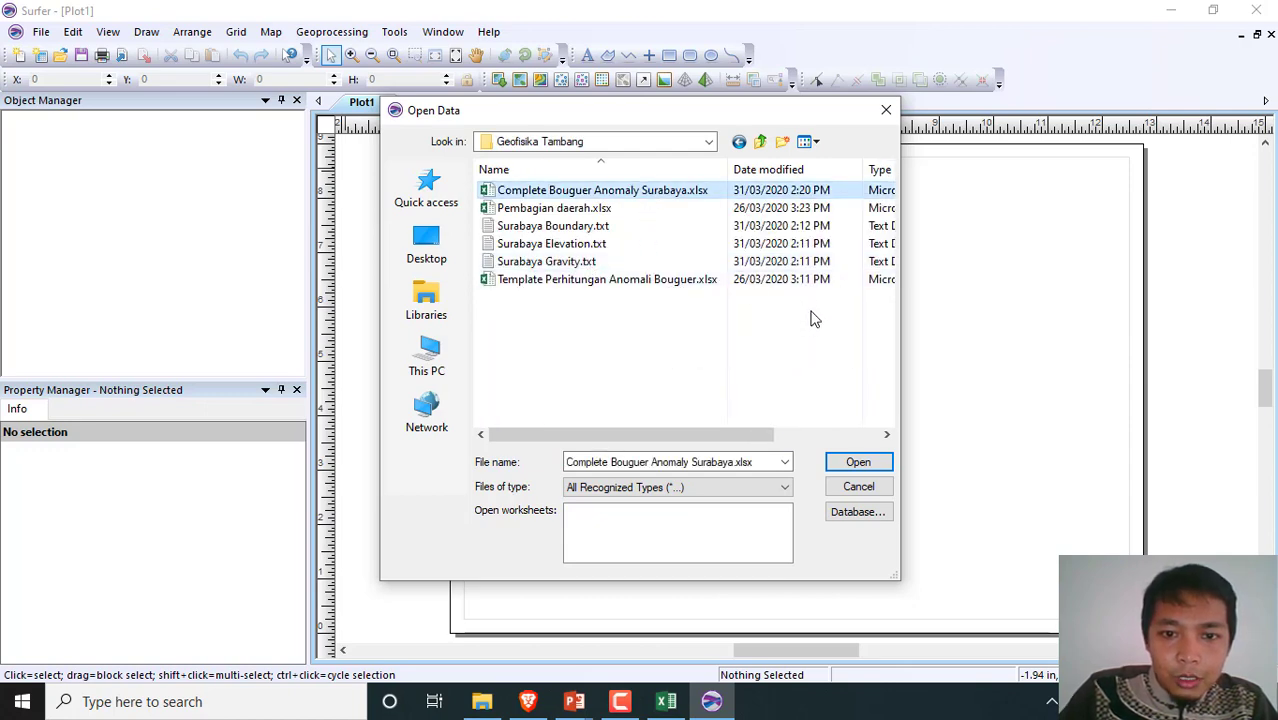
pyautogui.click(855, 462)
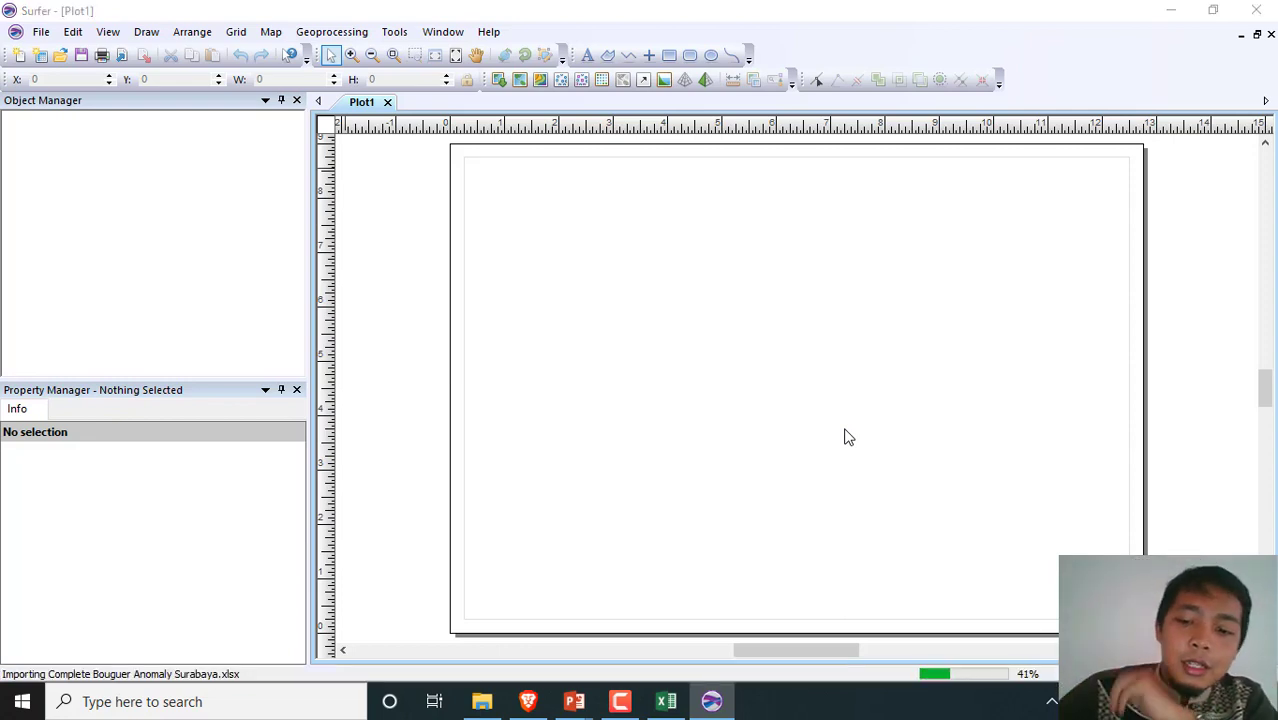
# In Excel, autofit column I to reveal the CBA values, then minimize Excel.
pyautogui.click(666, 701)
pyautogui.click(425, 432)
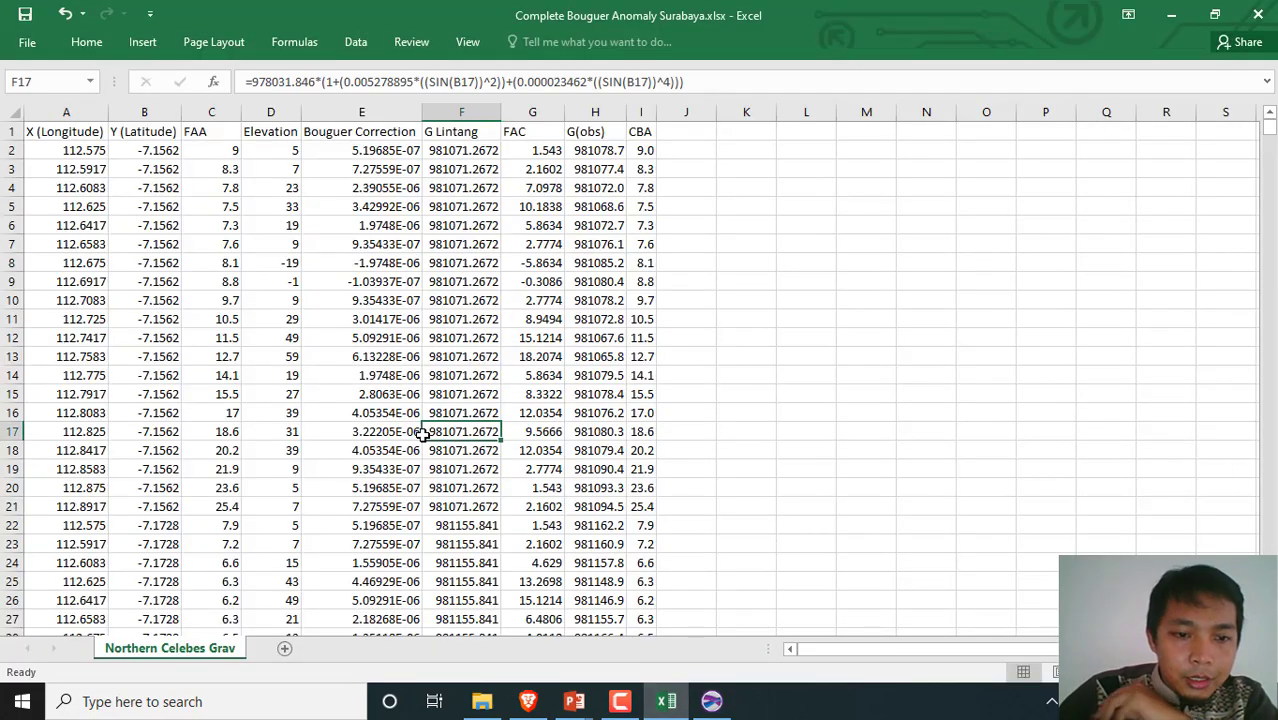
pyautogui.hotkey('ctrl', 'Down')
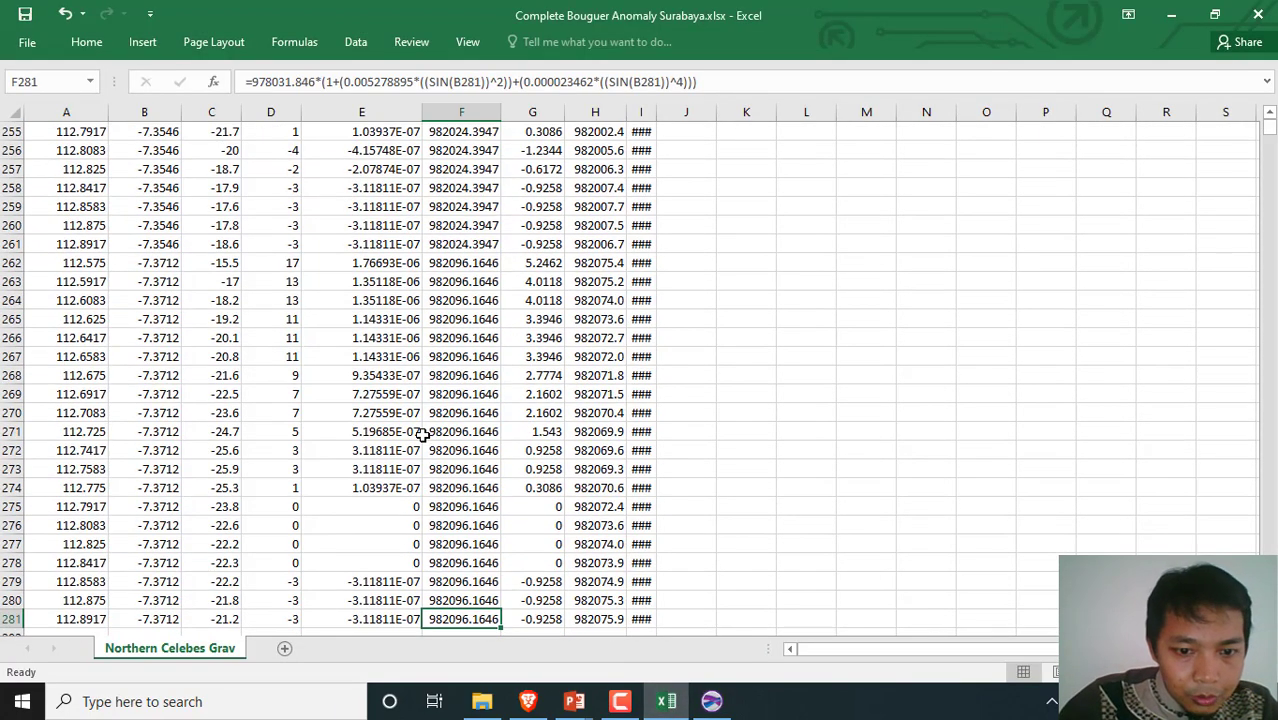
pyautogui.scroll(-2, 423, 435)
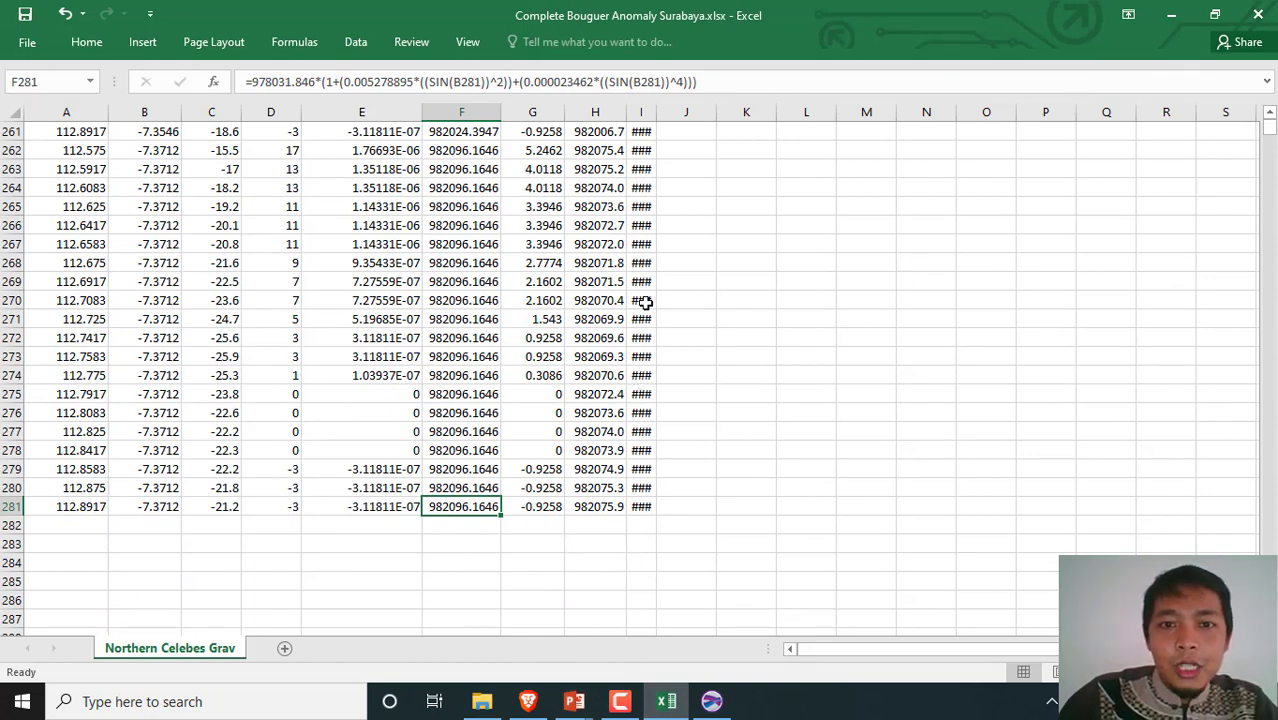
pyautogui.doubleClick(656, 112)
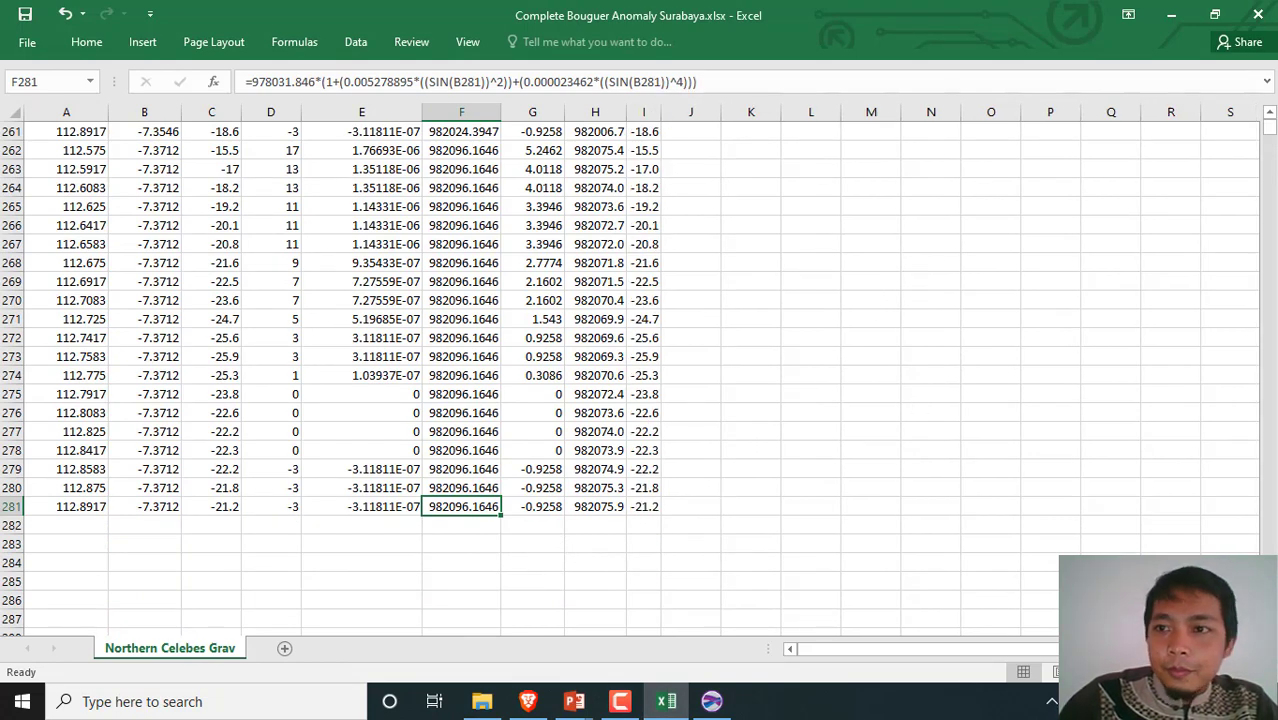
pyautogui.click(1171, 14)
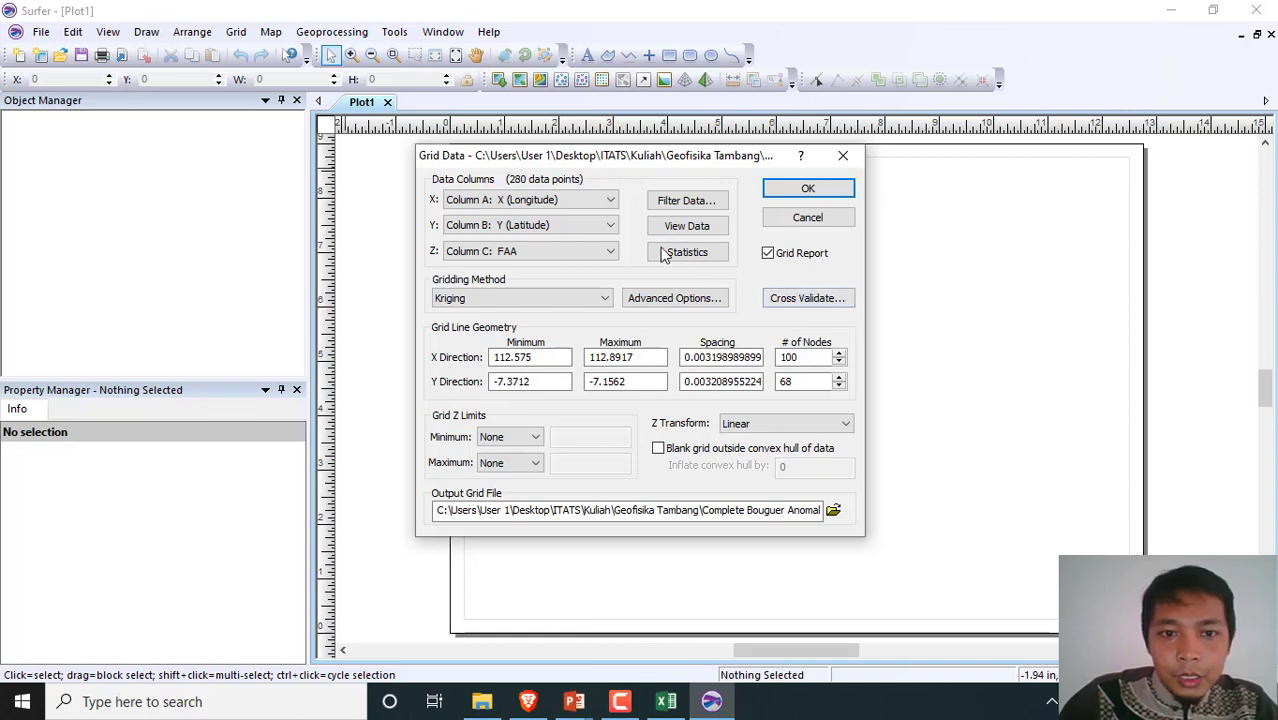